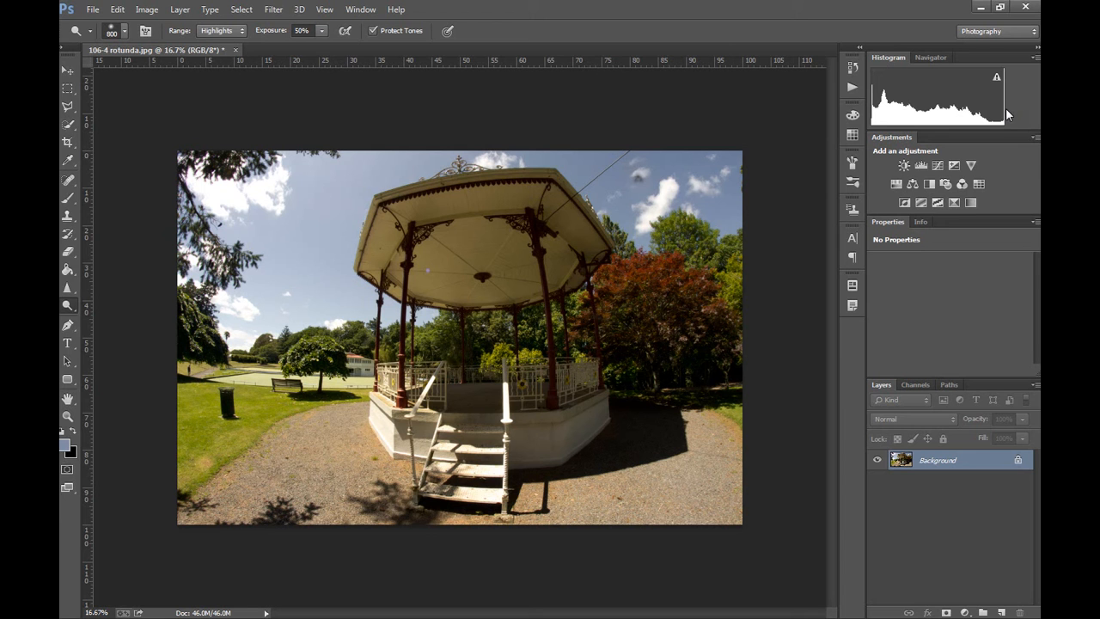
- Check the photo's brightest areas with a temporary Threshold adjustment layer at level 255, and delete that layer
click(965, 613)
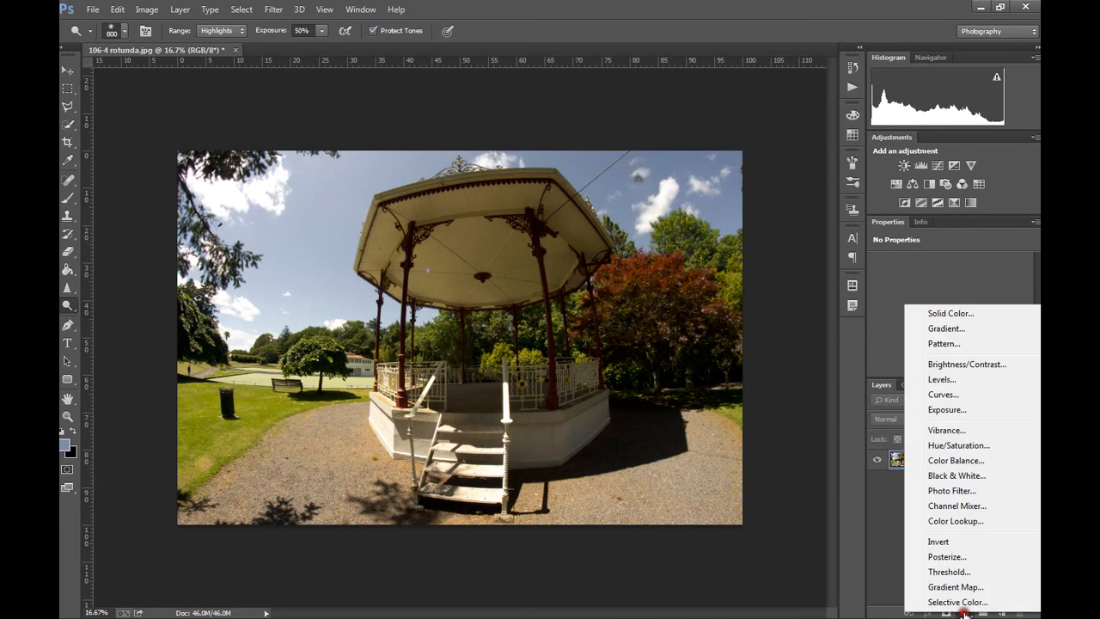
click(976, 572)
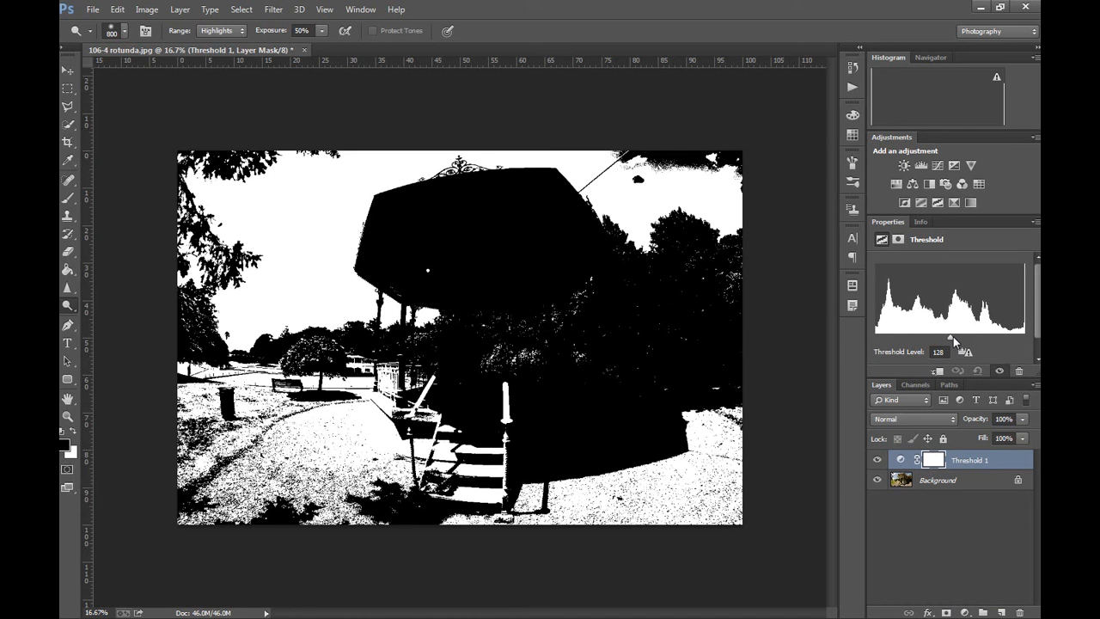
drag(952, 337, 1025, 336)
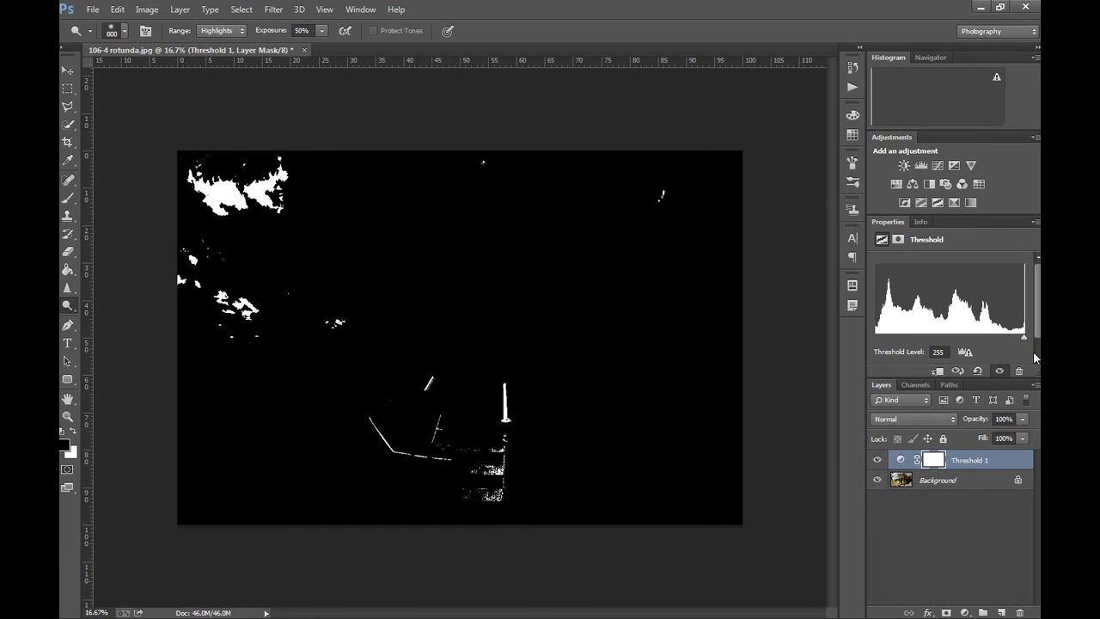
click(980, 462)
key(Delete)
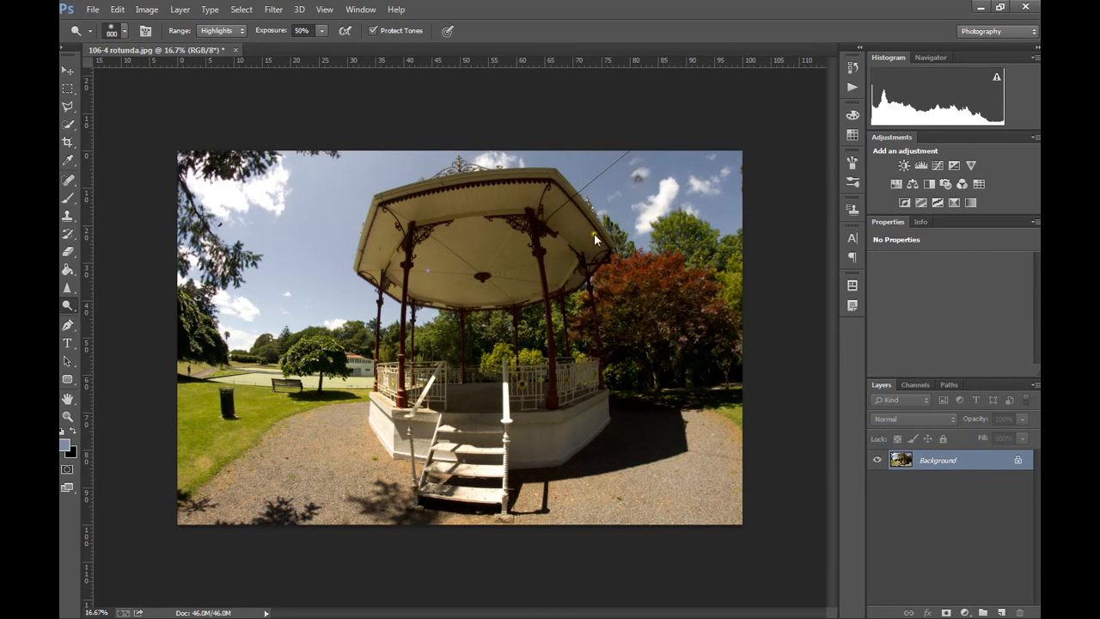
- Apply the Camera Raw filter to the Background layer with Highlights set to -21
click(286, 11)
click(275, 10)
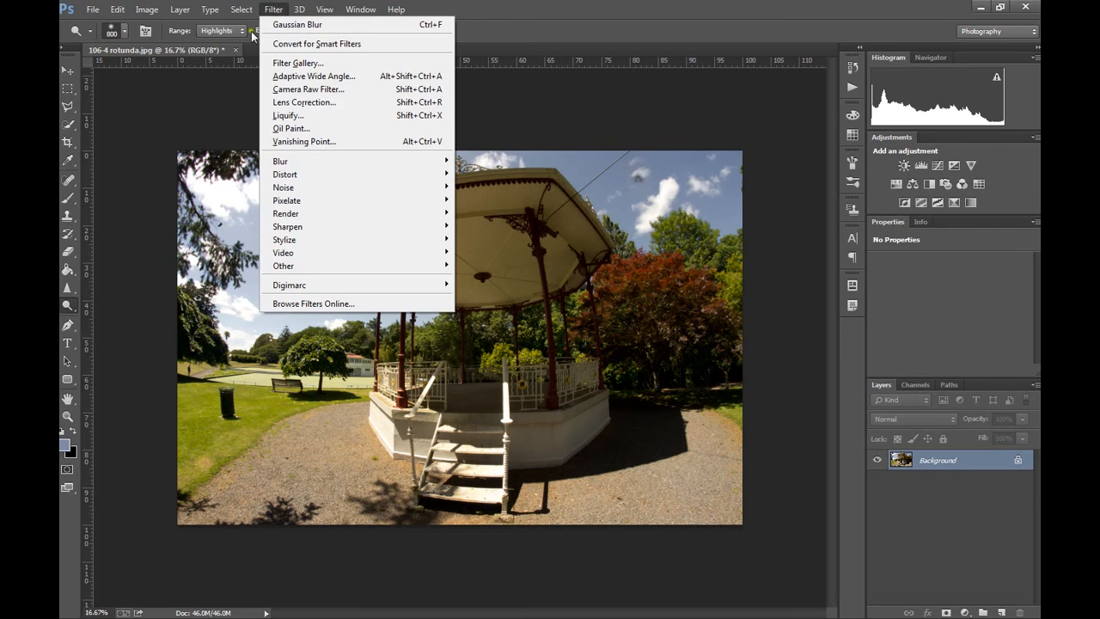
click(304, 89)
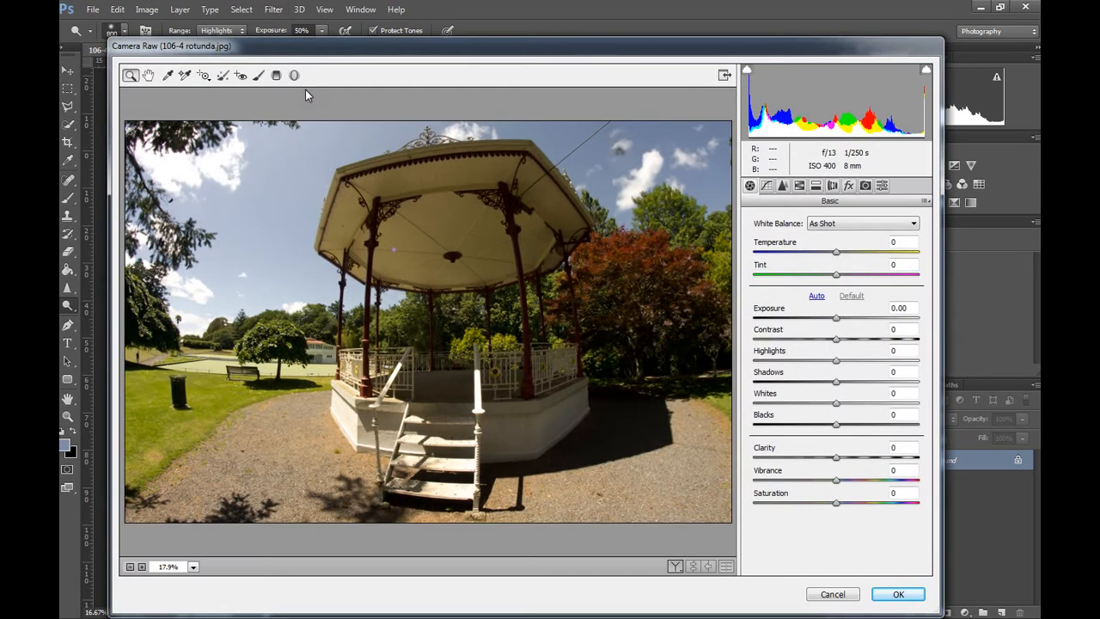
drag(836, 359, 817, 363)
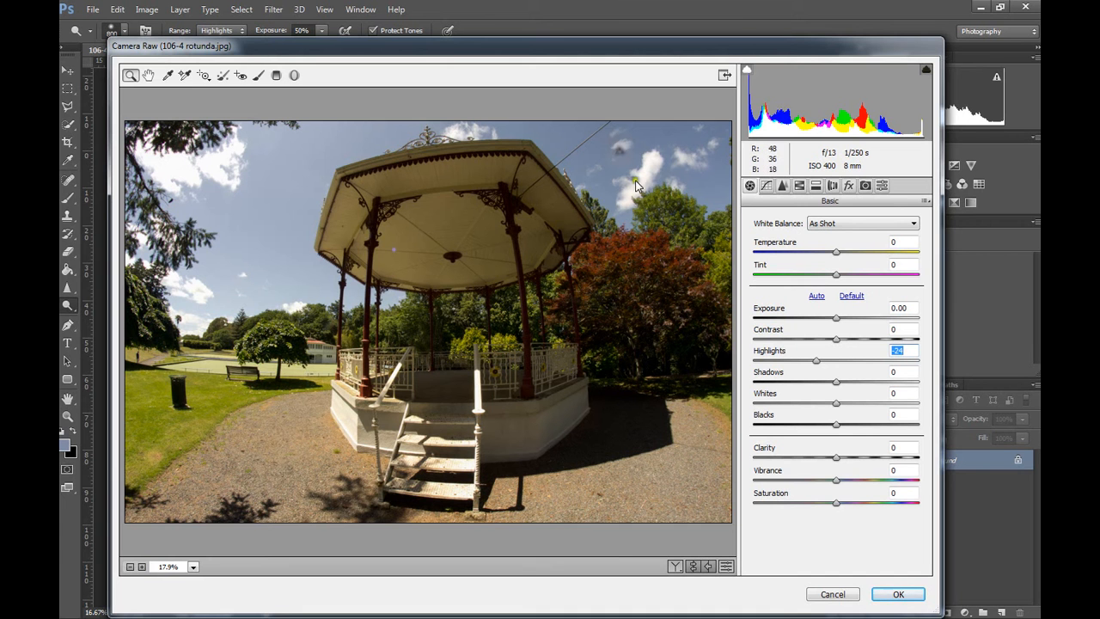
drag(817, 360, 756, 361)
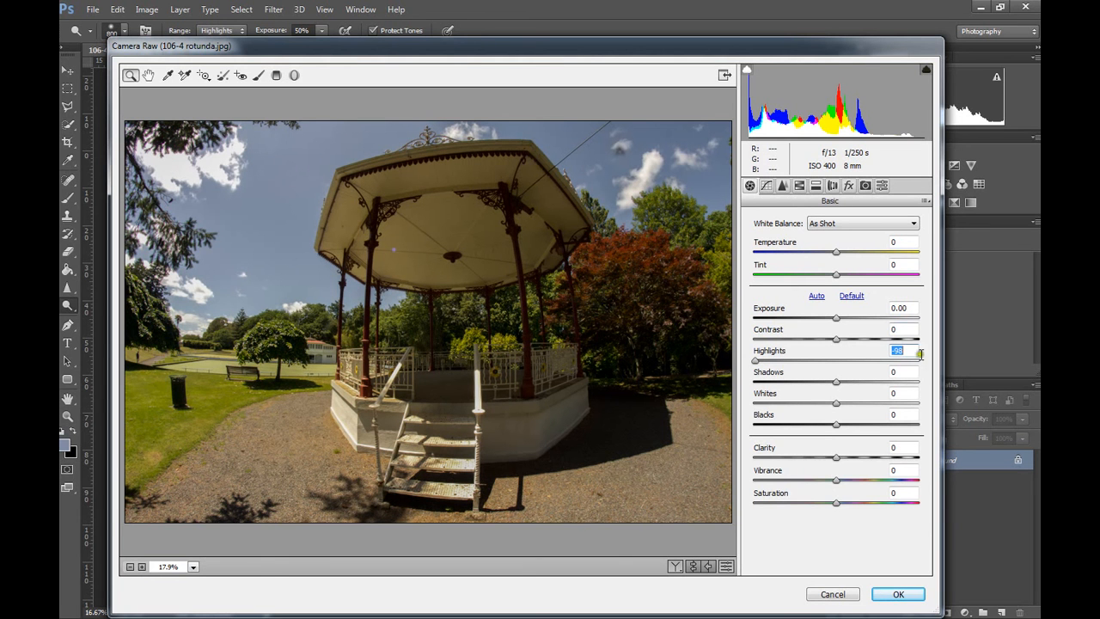
drag(754, 360, 802, 361)
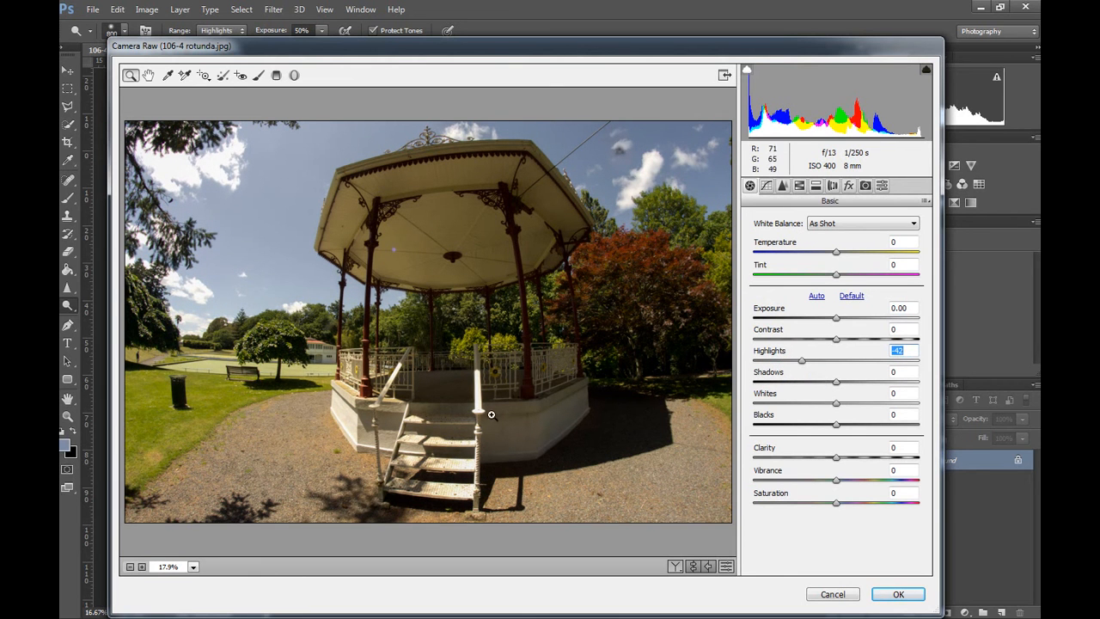
click(927, 73)
mouse_move(801, 361)
mouse_down()
mouse_move(836, 362)
mouse_move(818, 361)
mouse_up()
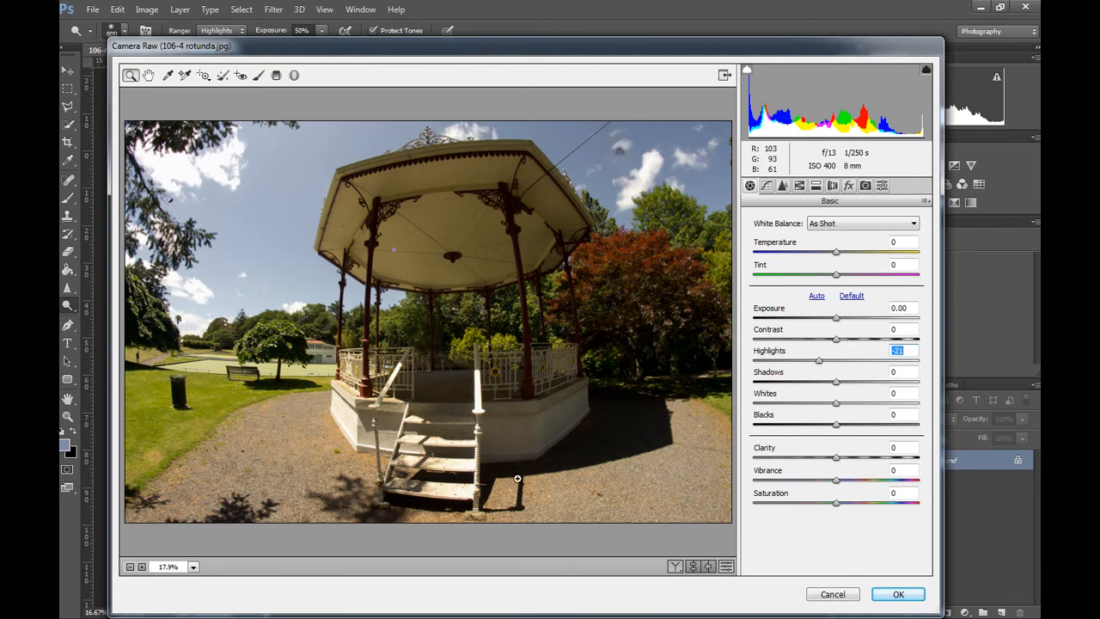
click(898, 594)
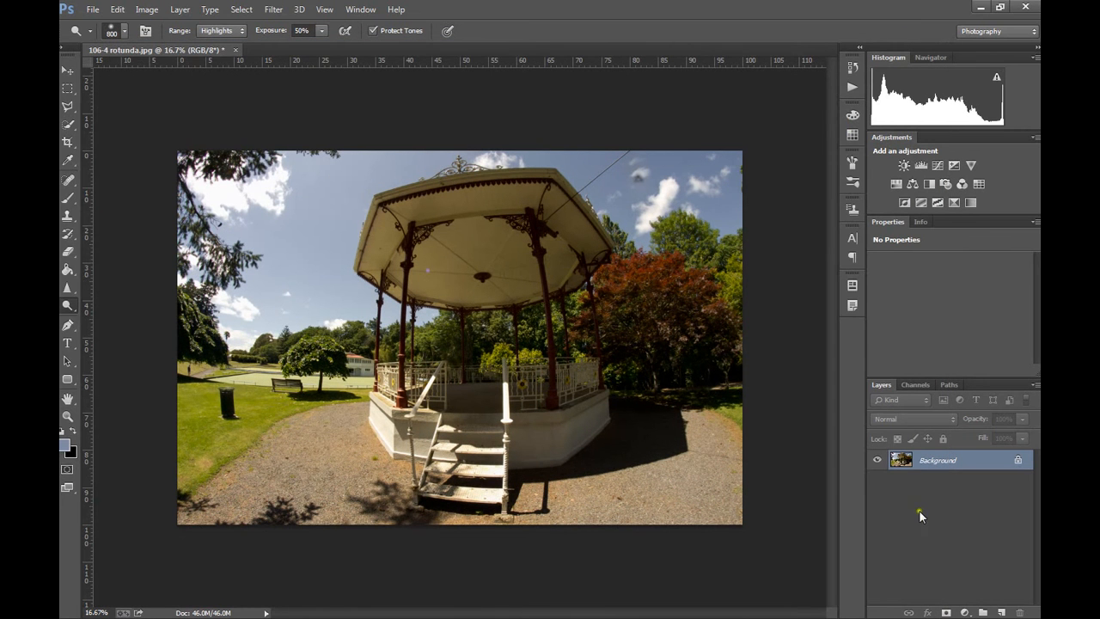
- Add an empty layer above the Background and name it "Dust spot"
click(1001, 612)
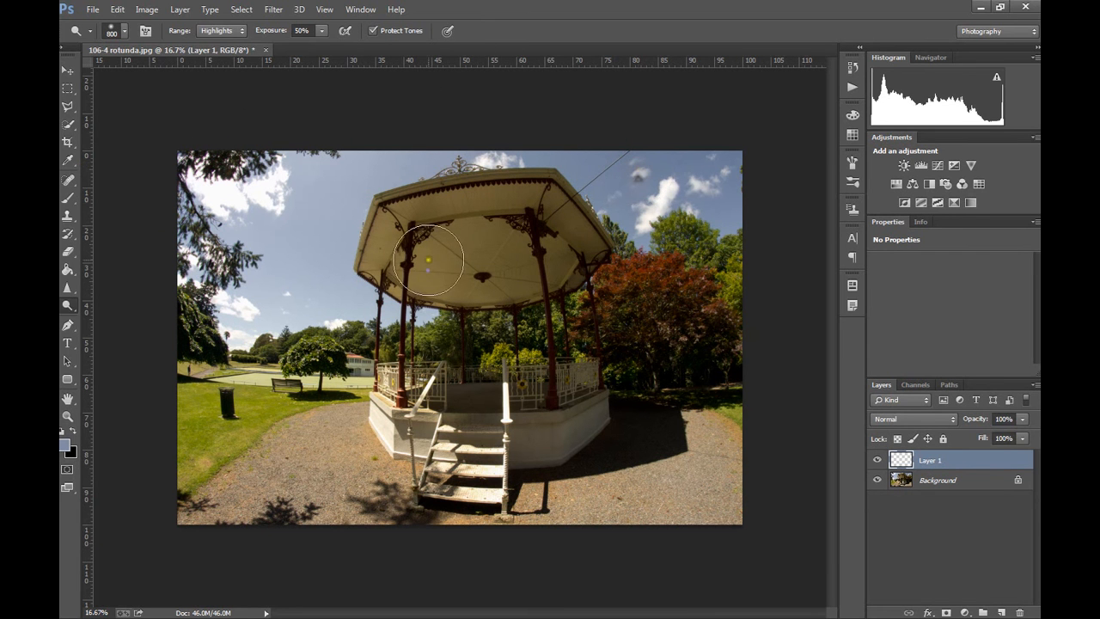
click(69, 182)
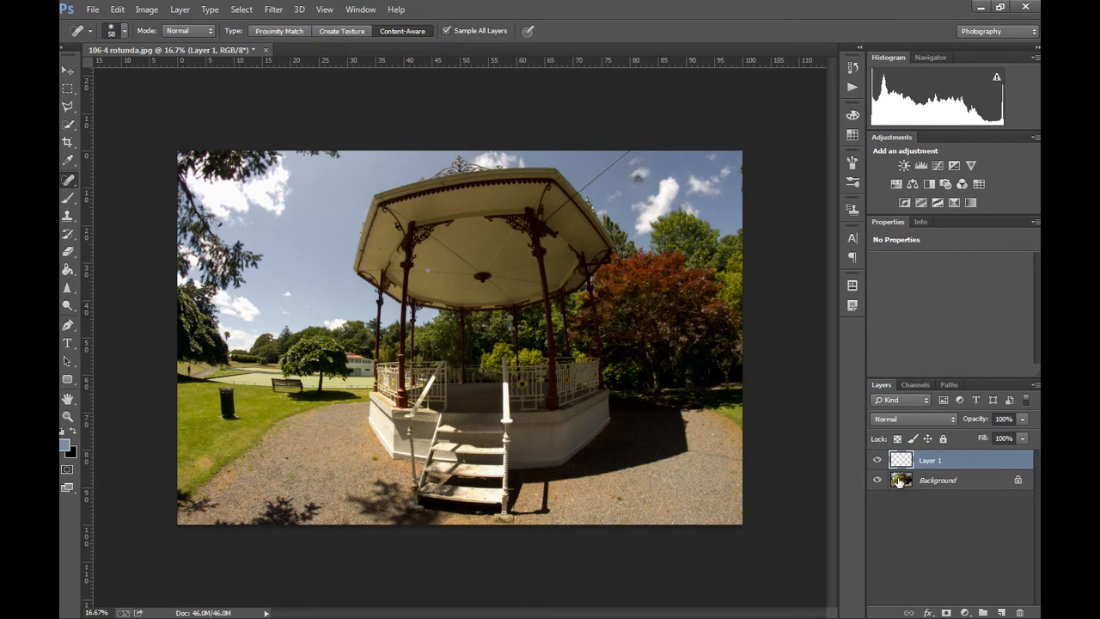
double_click(927, 461)
text(Dust spot)
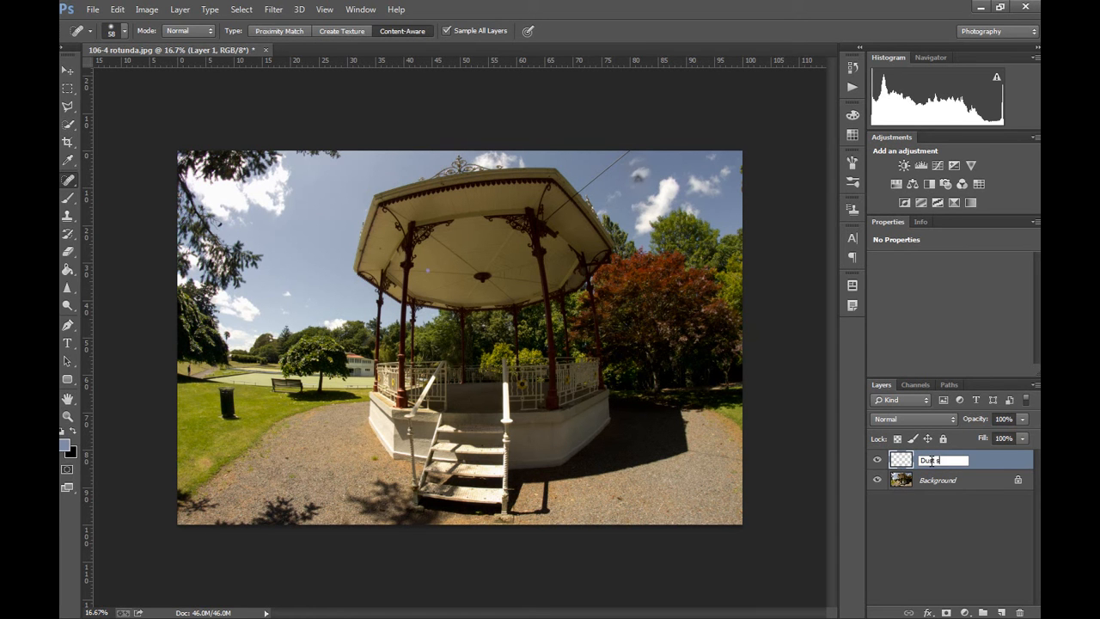
click(934, 521)
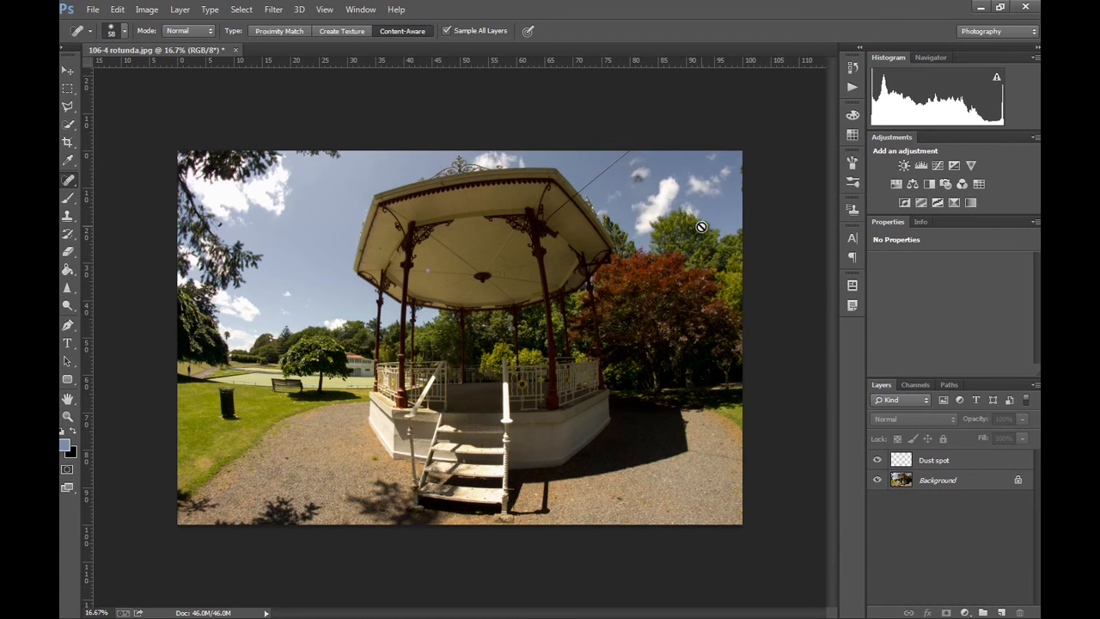
- Make the Dust spot layer active for healing the dark spot in the sky, with all layers sampled
scroll(702, 226, up, 3)
drag(663, 123, 484, 358)
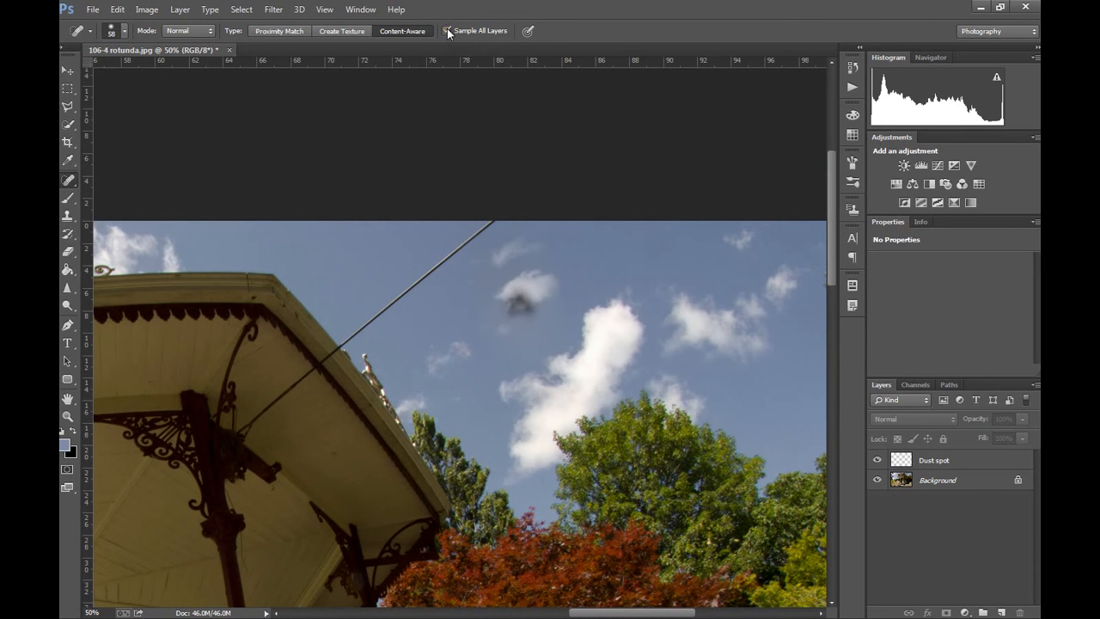
click(447, 31)
click(945, 458)
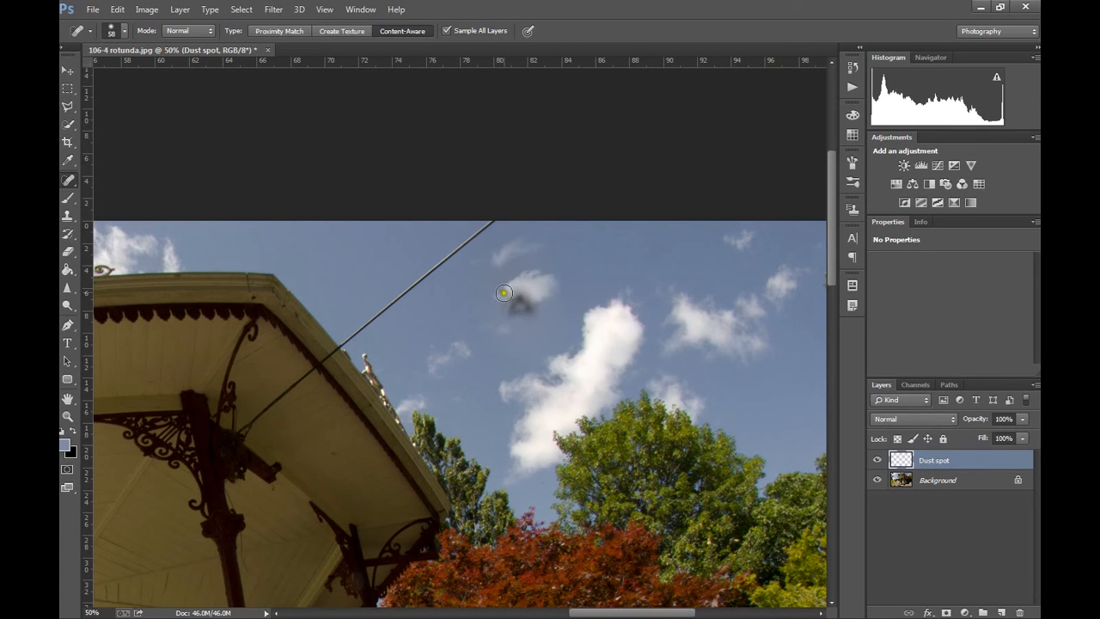
- Try to remove the dark spot in the sky with a 300 px Spot Healing Brush in Proximity Match mode, and undo it
key(bracketright)
key(bracketright)
key(bracketright)
key(bracketright)
key(bracketright)
key(bracketright)
click(525, 289)
click(276, 31)
click(517, 293)
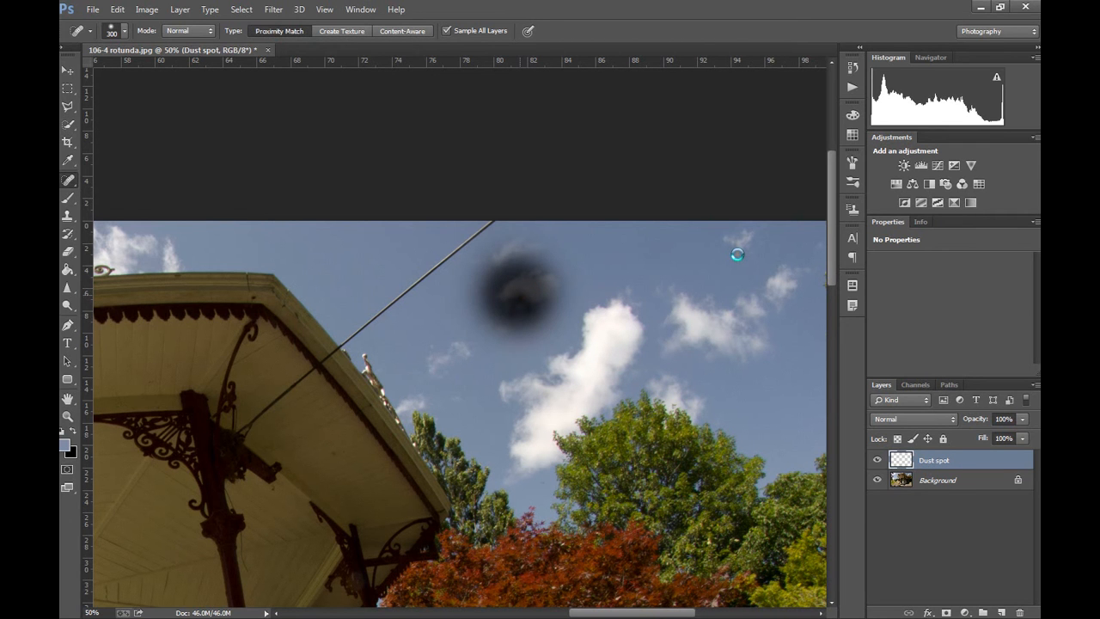
click(529, 290)
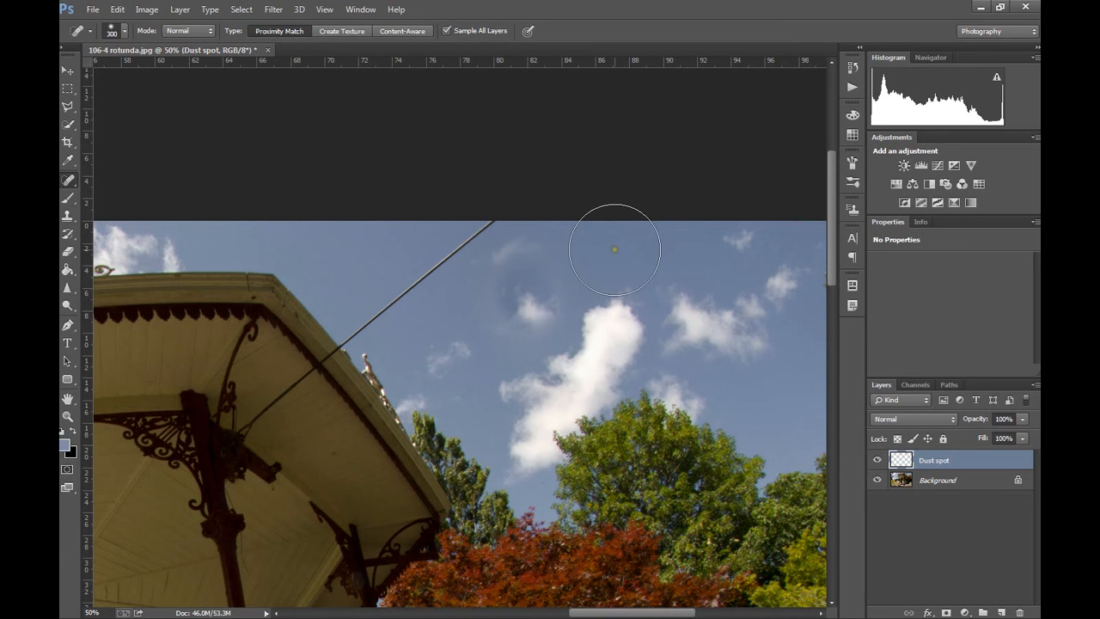
key(ctrl+z)
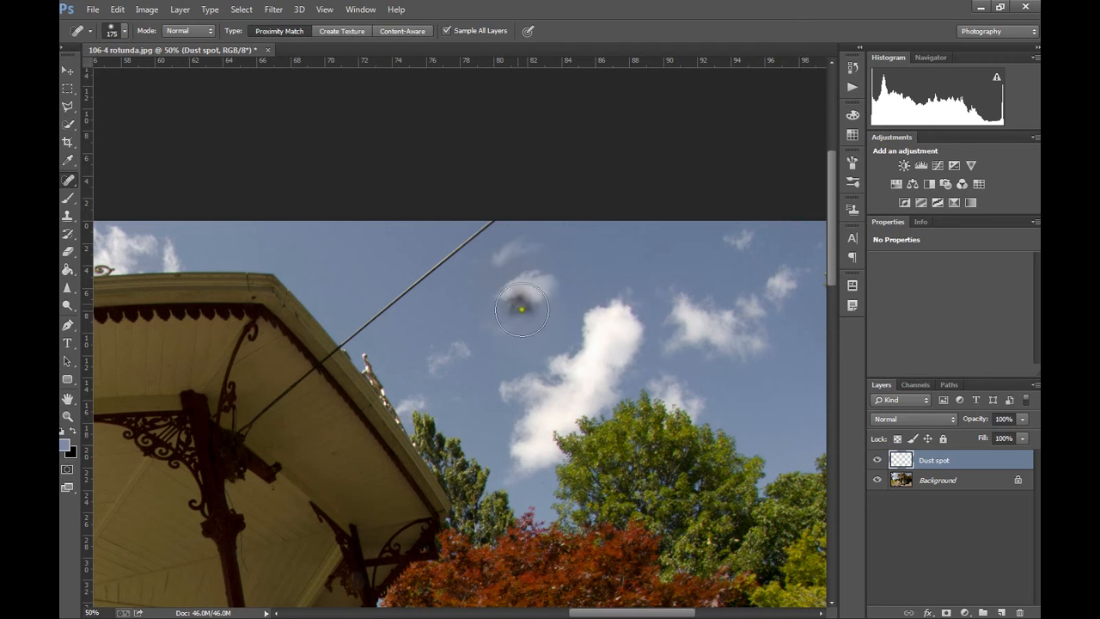
- Try healing the dark spot and its cloud with a 175 px Proximity Match brush, and erase the healed strokes from the Dust spot layer
click(520, 301)
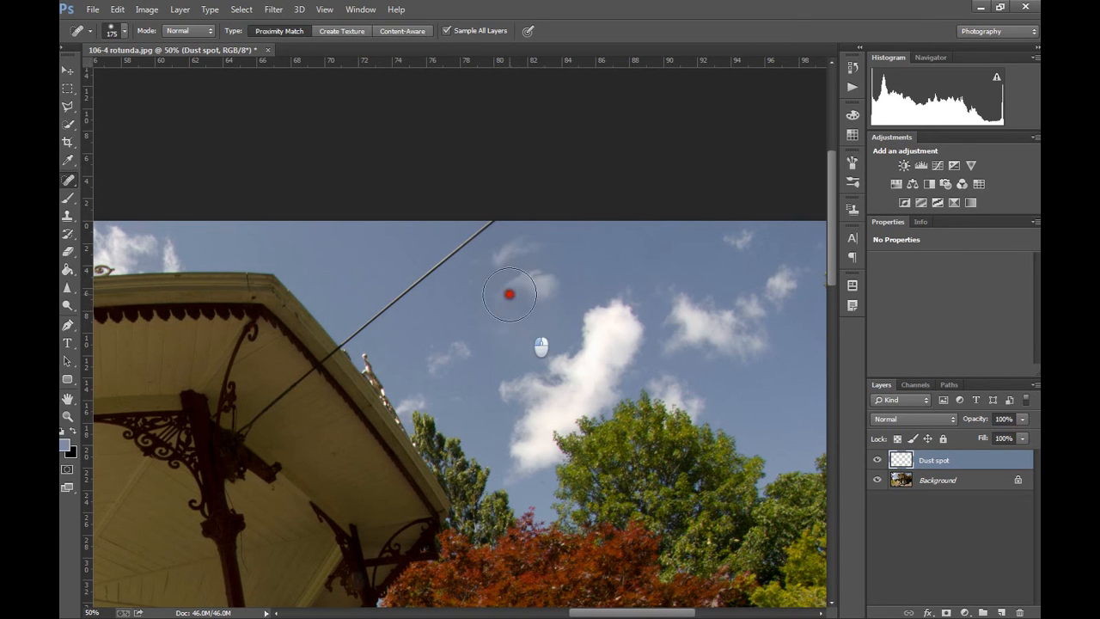
drag(508, 292, 558, 259)
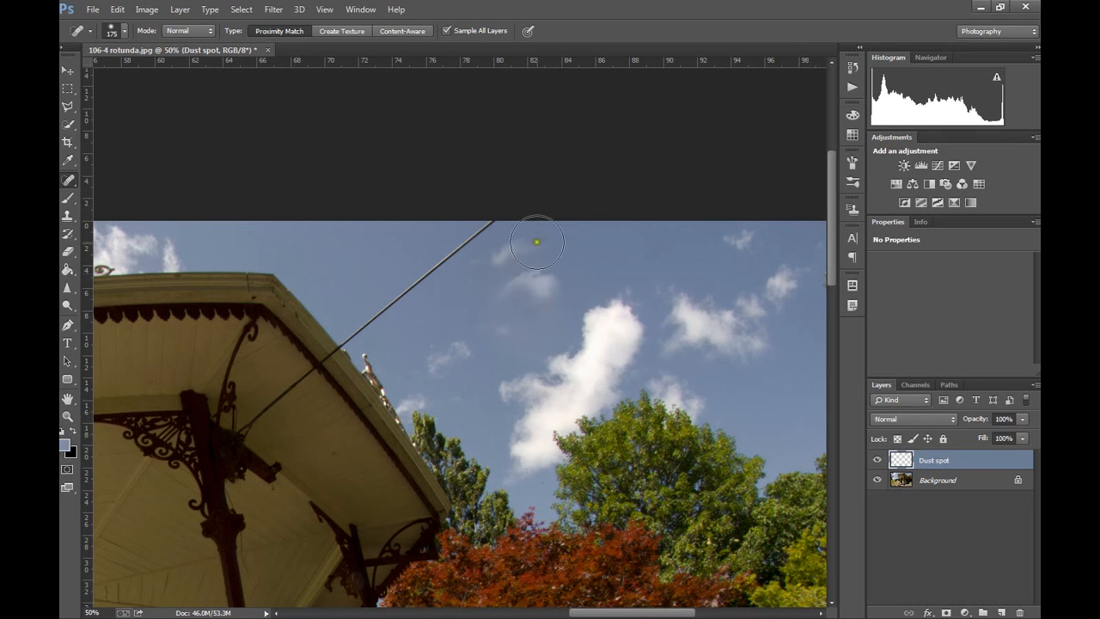
drag(530, 278, 559, 271)
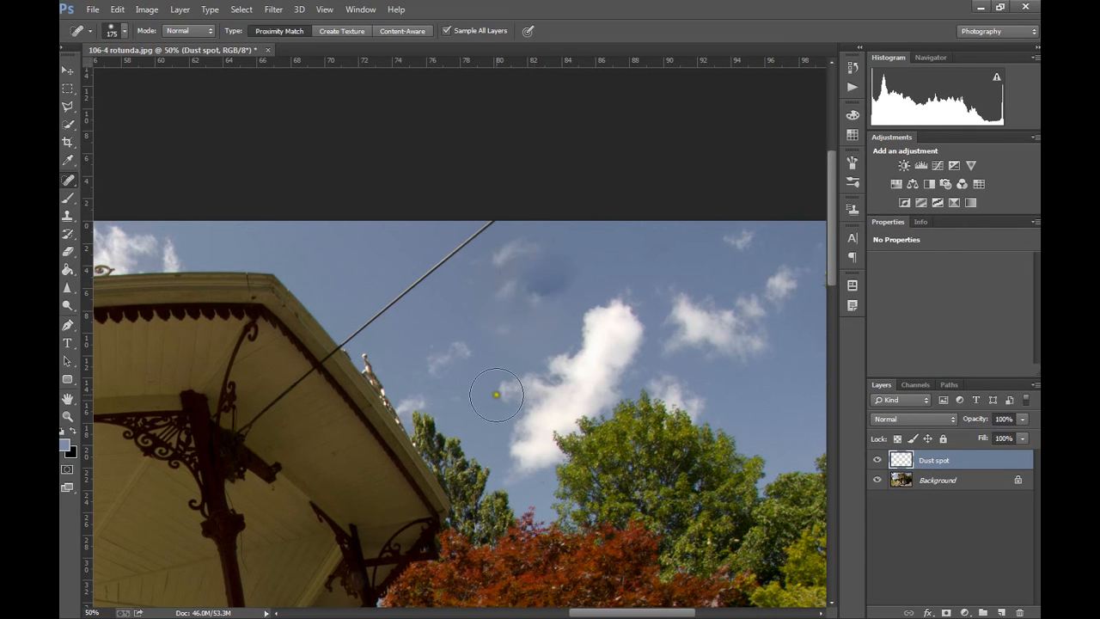
drag(514, 290, 574, 272)
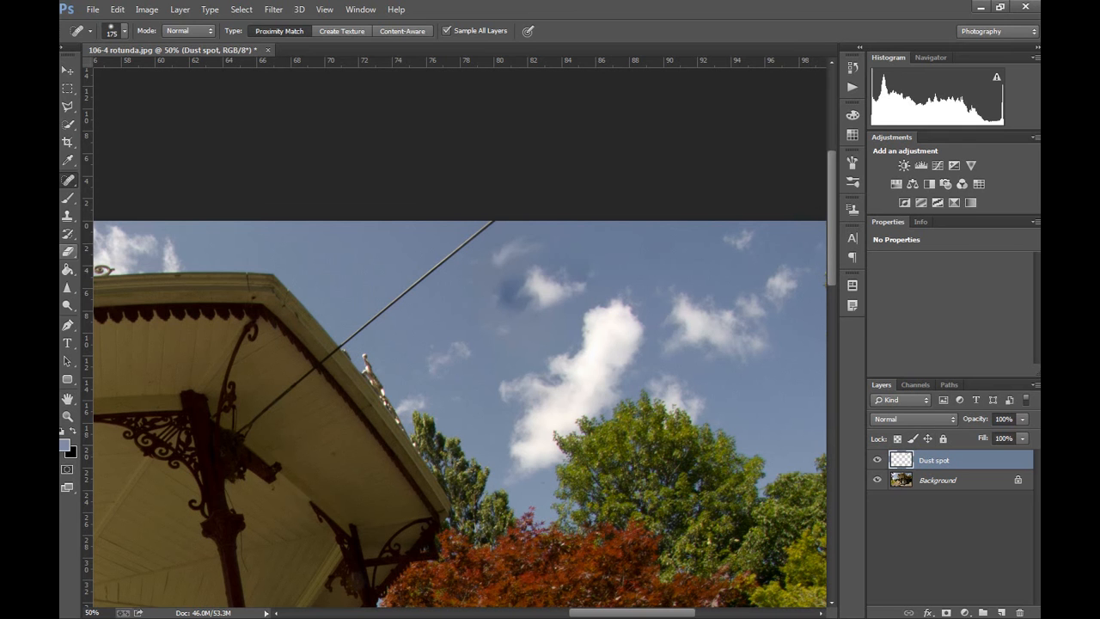
click(67, 251)
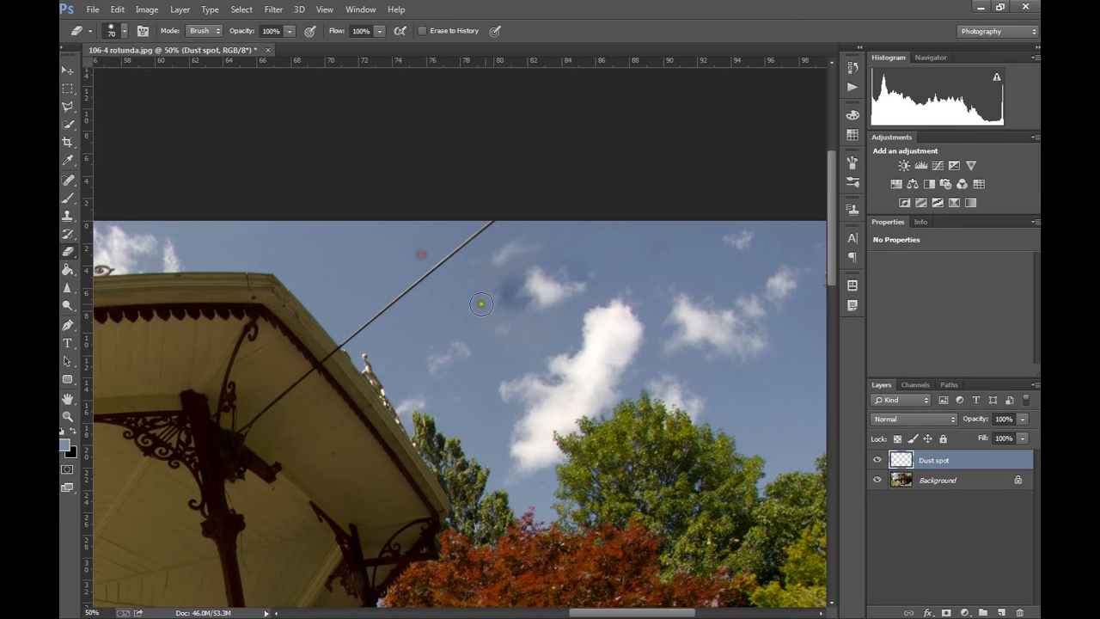
mouse_move(489, 302)
mouse_down()
mouse_move(587, 255)
mouse_move(564, 291)
mouse_move(496, 332)
mouse_move(555, 284)
mouse_move(542, 293)
mouse_up()
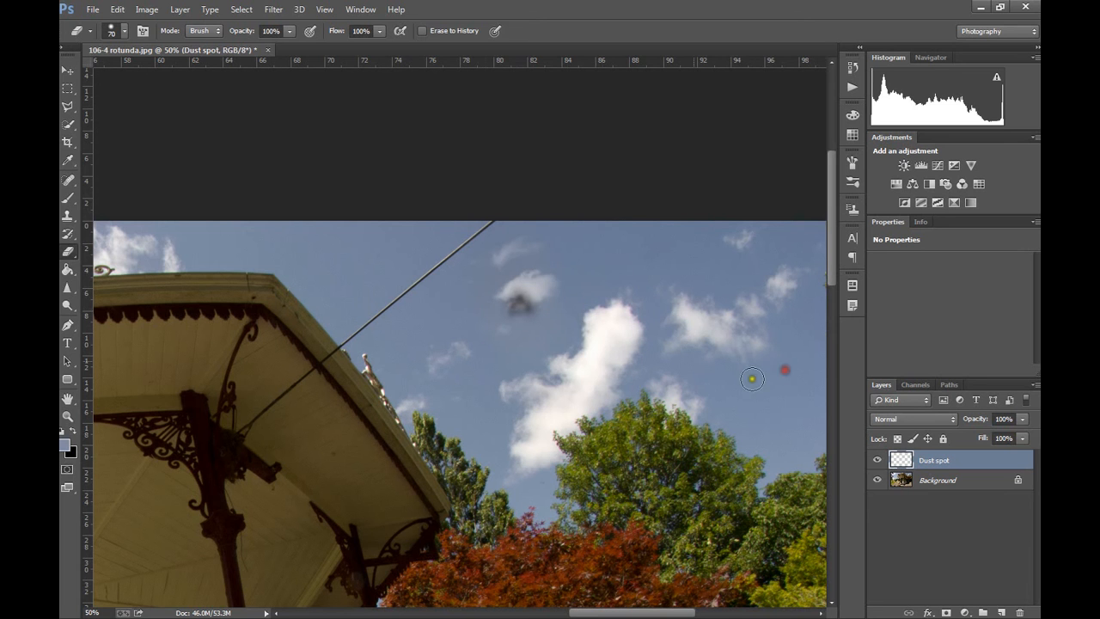
- Set up the Clone Stamp tool with a 150 px brush for retouching the sky
click(67, 215)
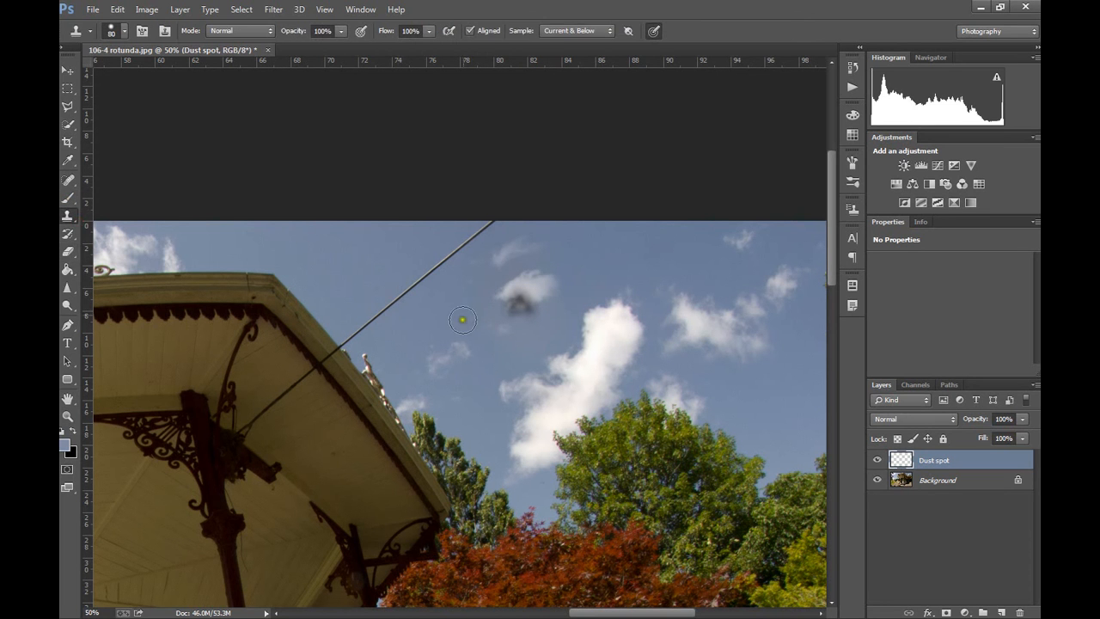
key(bracketright)
key(bracketright)
key(bracketright)
key(bracketright)
key(bracketright)
key(bracketright)
- Try to clone clean sky from beyond the wire over the dark spot, and undo the stamp
alt+click(351, 265)
click(518, 301)
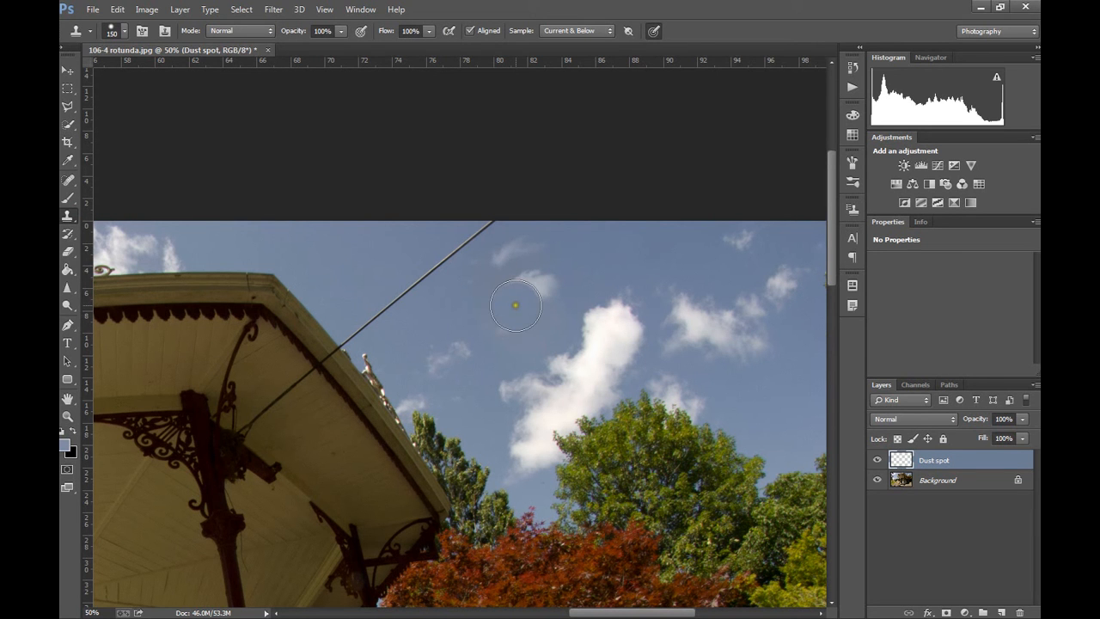
key(ctrl+z)
- Clone clean sky over the dark spot and its surrounding cloud, enlarging the Clone Stamp brush to 200 px
click(123, 32)
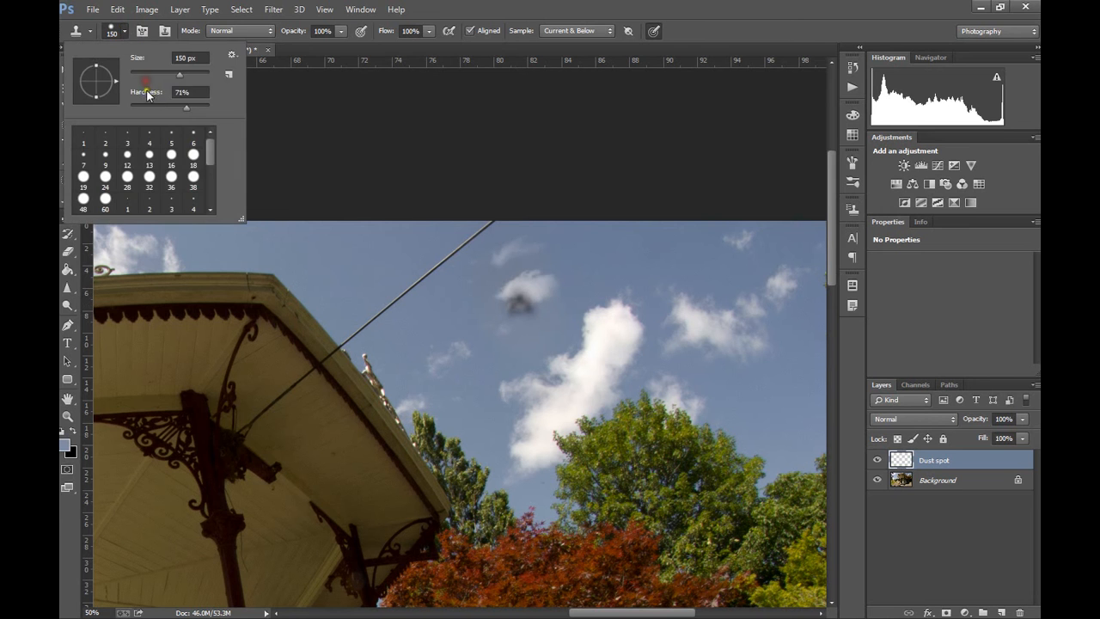
click(354, 260)
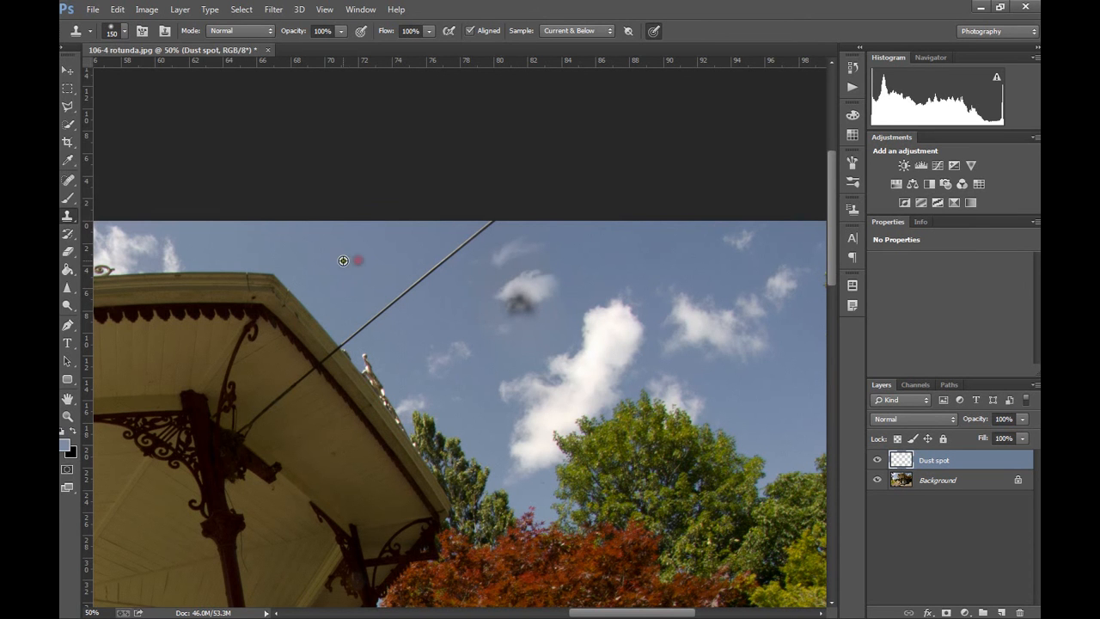
alt+click(342, 260)
click(525, 291)
key(bracketright)
mouse_move(525, 293)
mouse_down()
mouse_move(513, 294)
mouse_move(550, 275)
mouse_move(543, 283)
mouse_up()
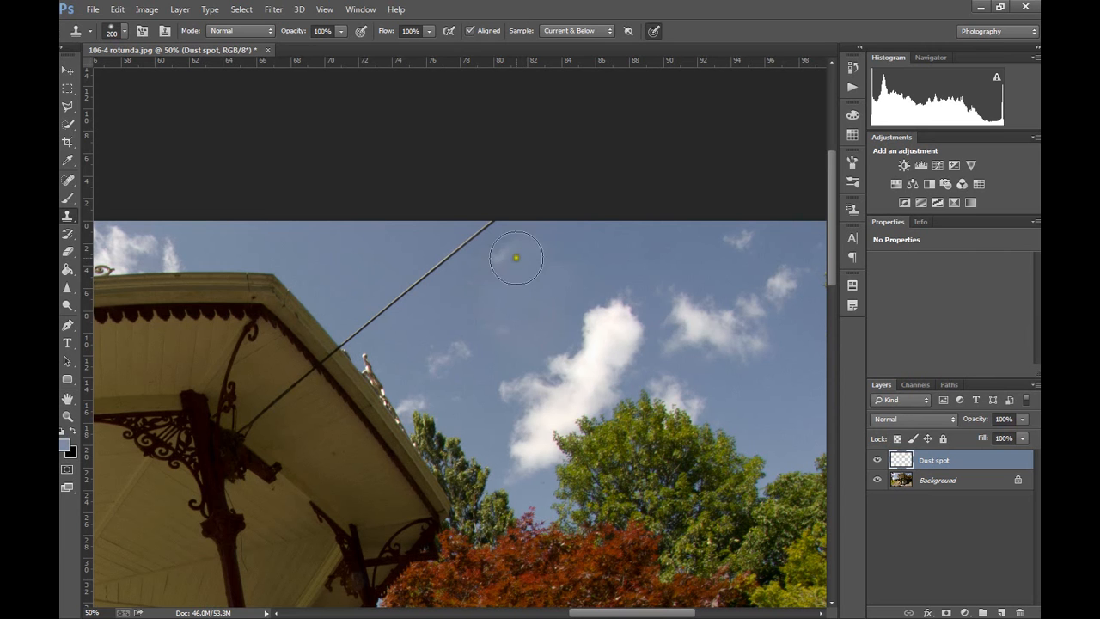
- Clone sky over the faint cloud above the removed spot, and compare the retouch by toggling the Dust spot layer's visibility
alt+click(333, 265)
click(529, 261)
drag(527, 261, 564, 260)
click(878, 465)
click(877, 465)
click(877, 465)
click(877, 465)
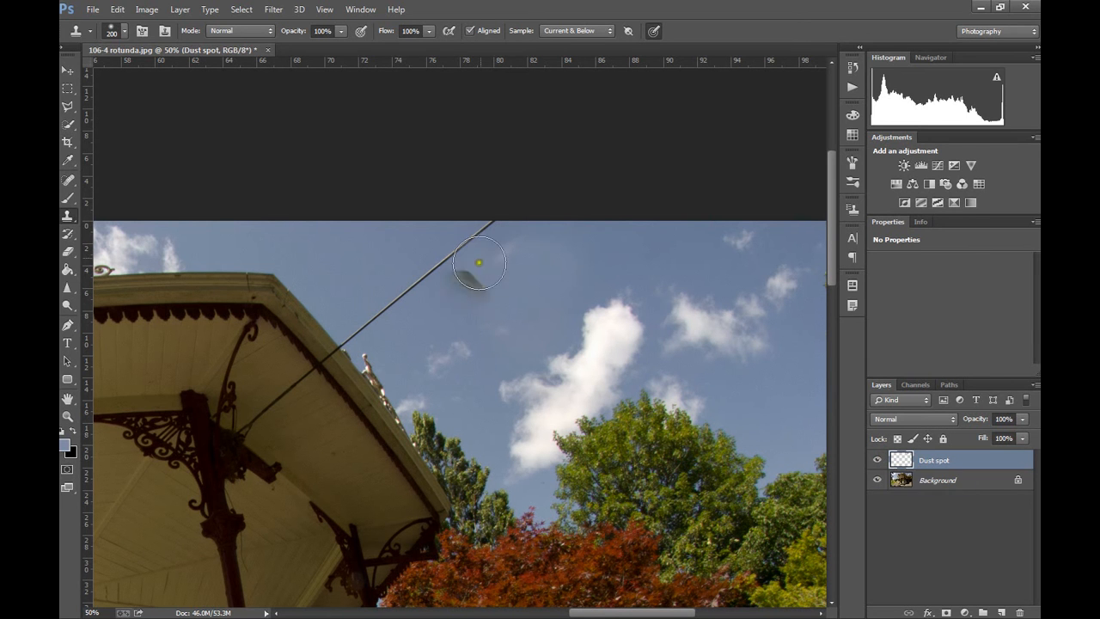
- Clone clean ceiling over the purple flare spot on the beam beside the column with an 80 px Clone Stamp brush
drag(245, 489, 511, 422)
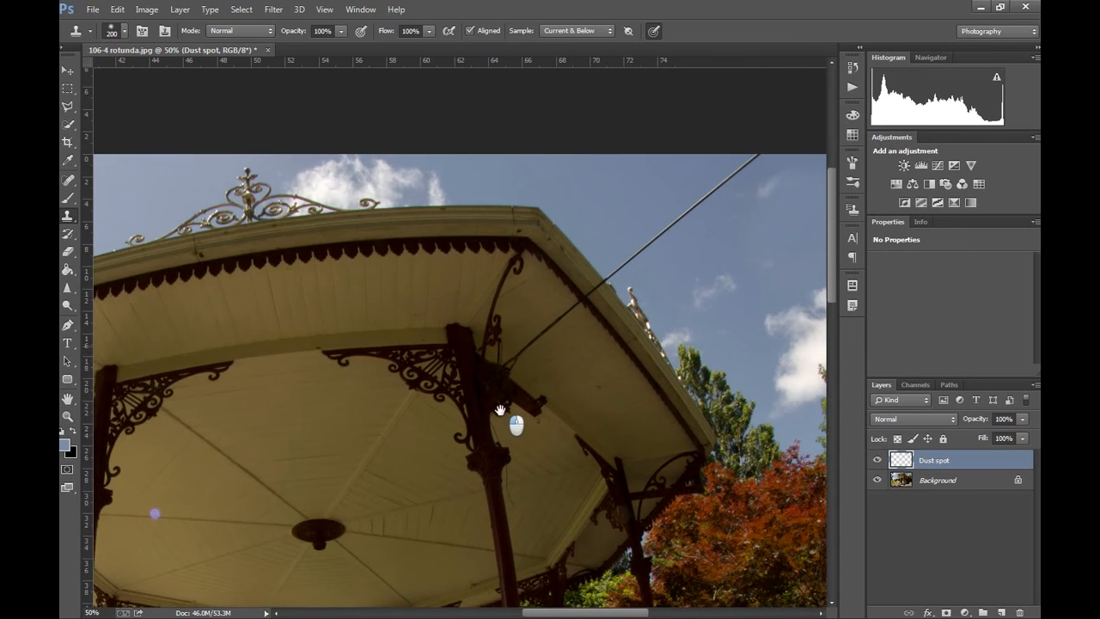
drag(412, 437, 605, 359)
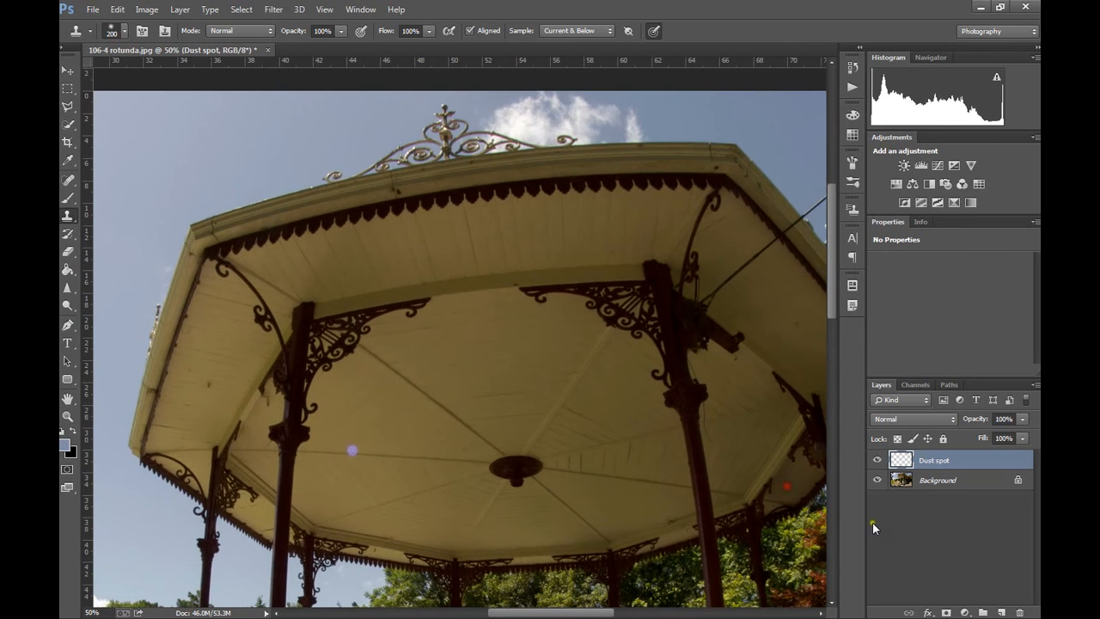
key(ctrl+plus)
key(ctrl+plus)
key(ctrl+plus)
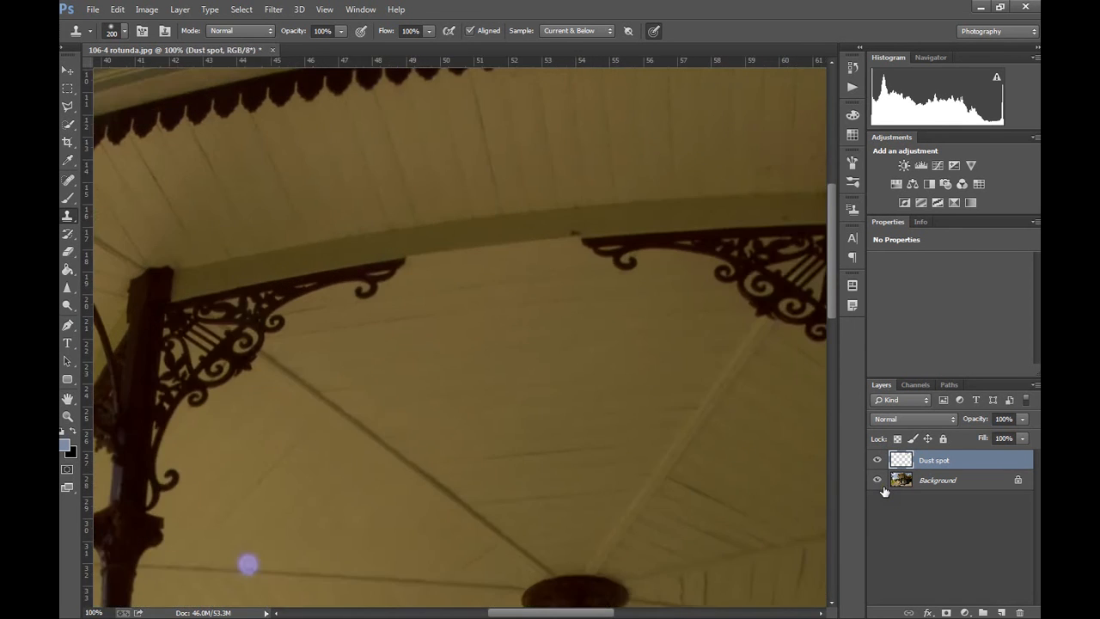
drag(476, 388, 533, 273)
drag(311, 473, 447, 367)
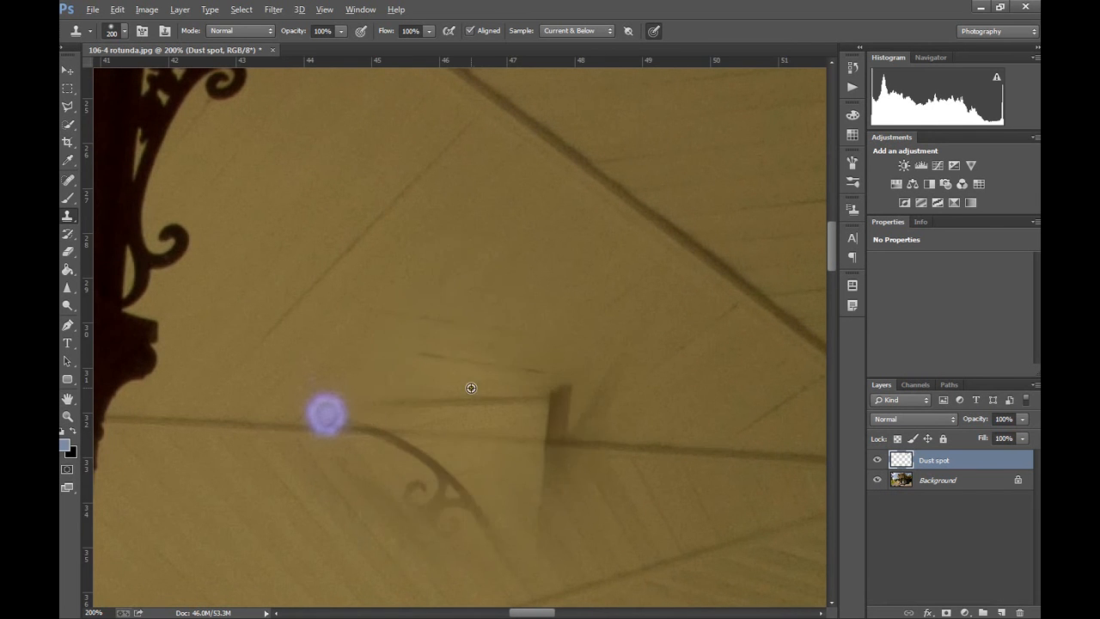
alt+click(486, 425)
key(bracketleft)
key(bracketleft)
key(bracketleft)
key(bracketleft)
key(bracketleft)
click(322, 416)
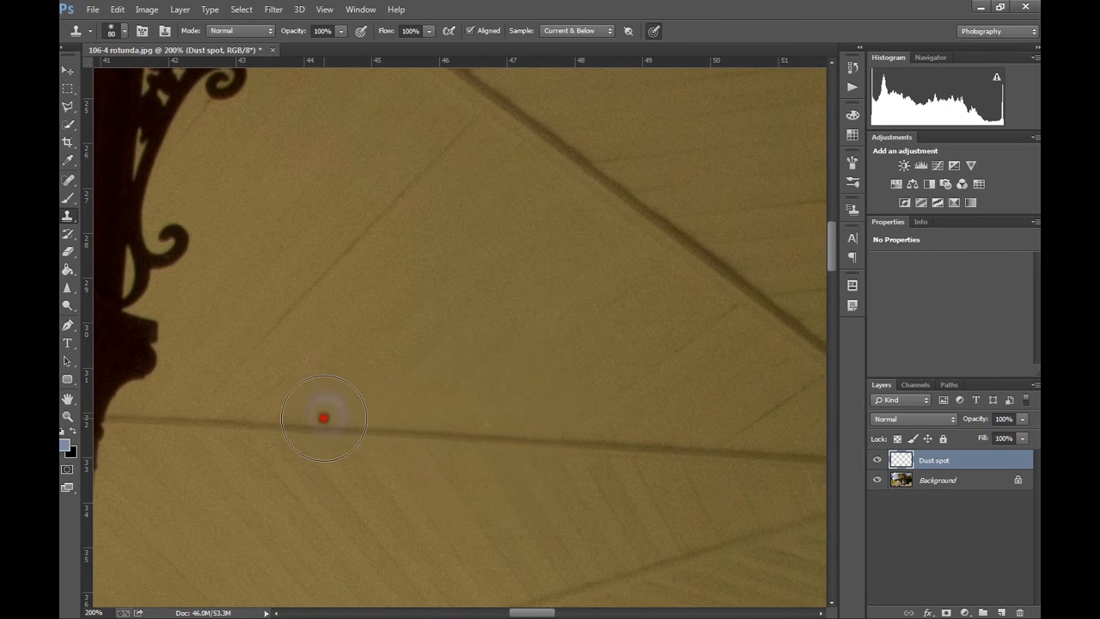
- Resample the ceiling beside the retouched beam, and compare the result by toggling the Dust spot layer's visibility
click(559, 240)
alt+click(454, 435)
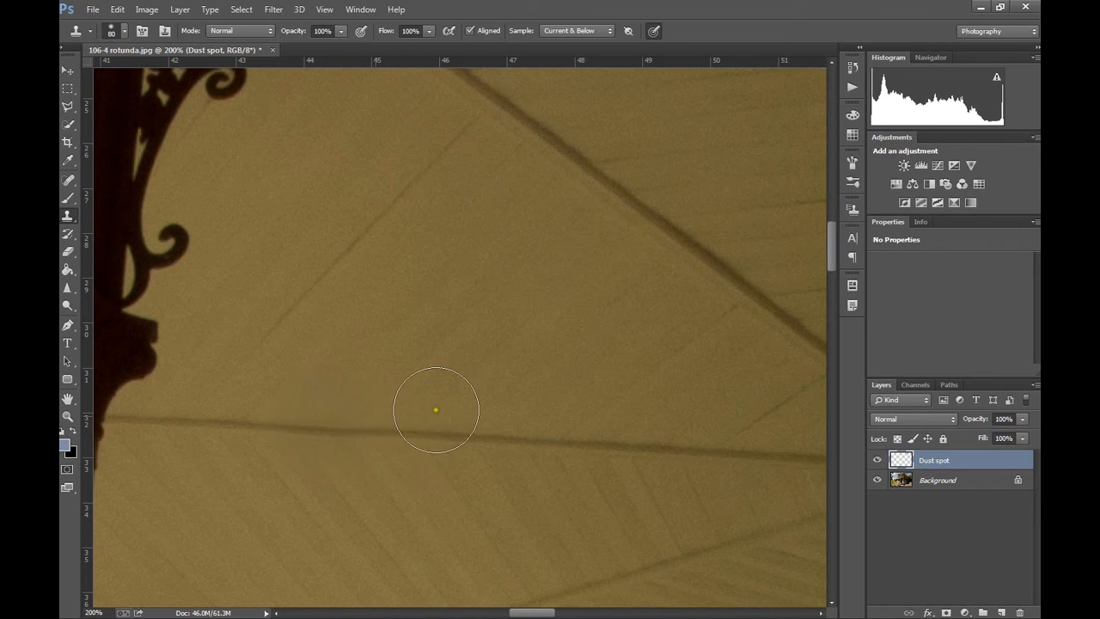
click(877, 462)
click(877, 463)
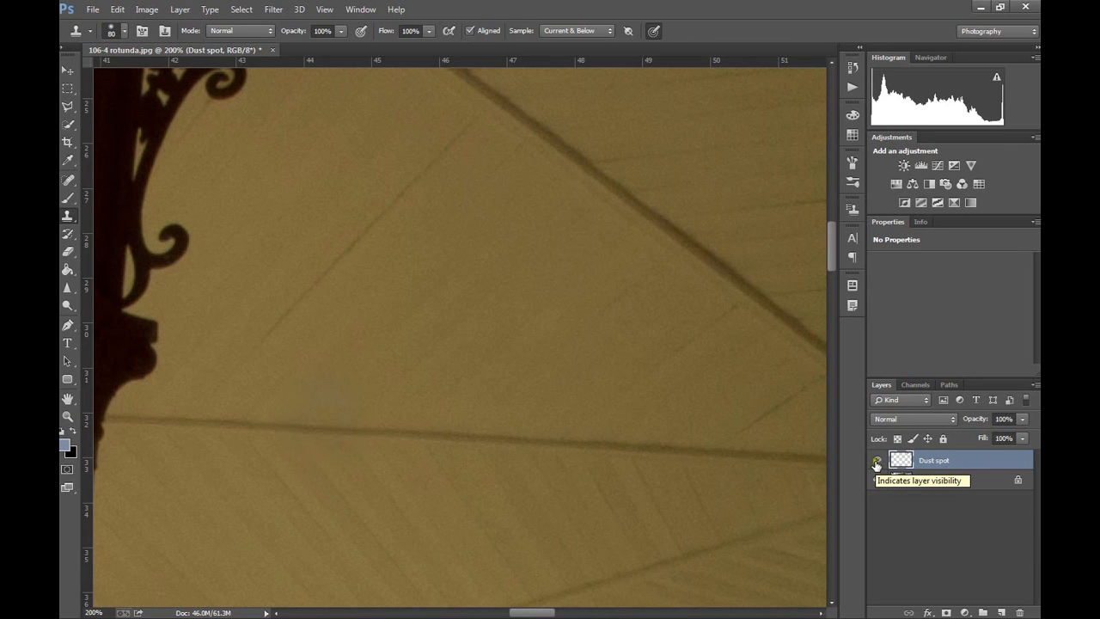
- Create a new layer named Wire above the Dust spot layer
key(ctrl+minus)
key(ctrl+minus)
key(ctrl+minus)
key(ctrl+minus)
key(ctrl+minus)
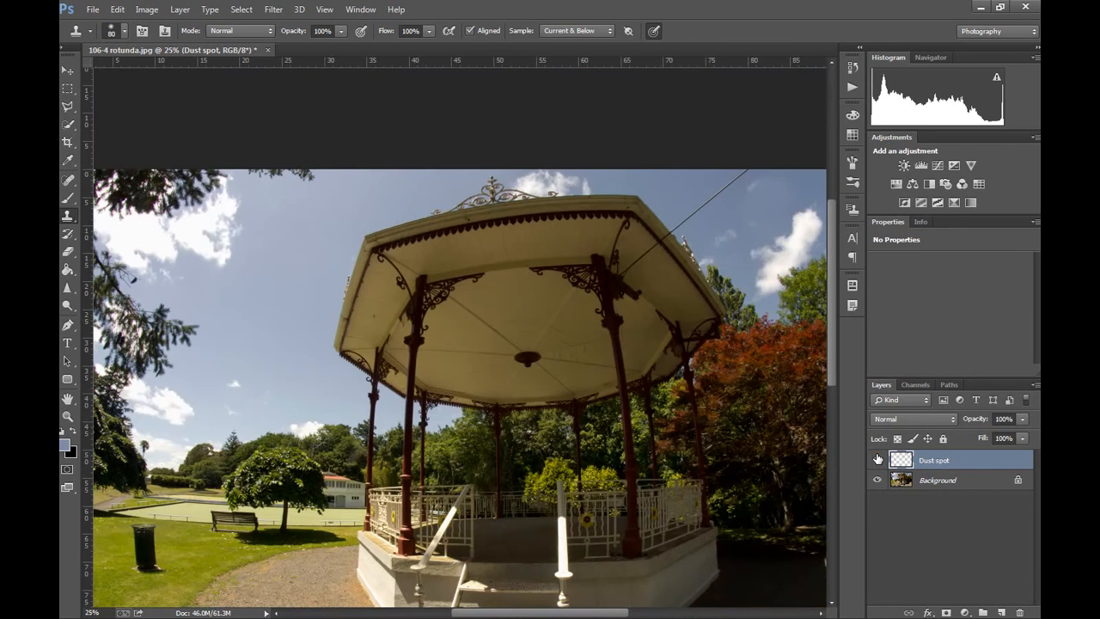
drag(702, 264, 417, 426)
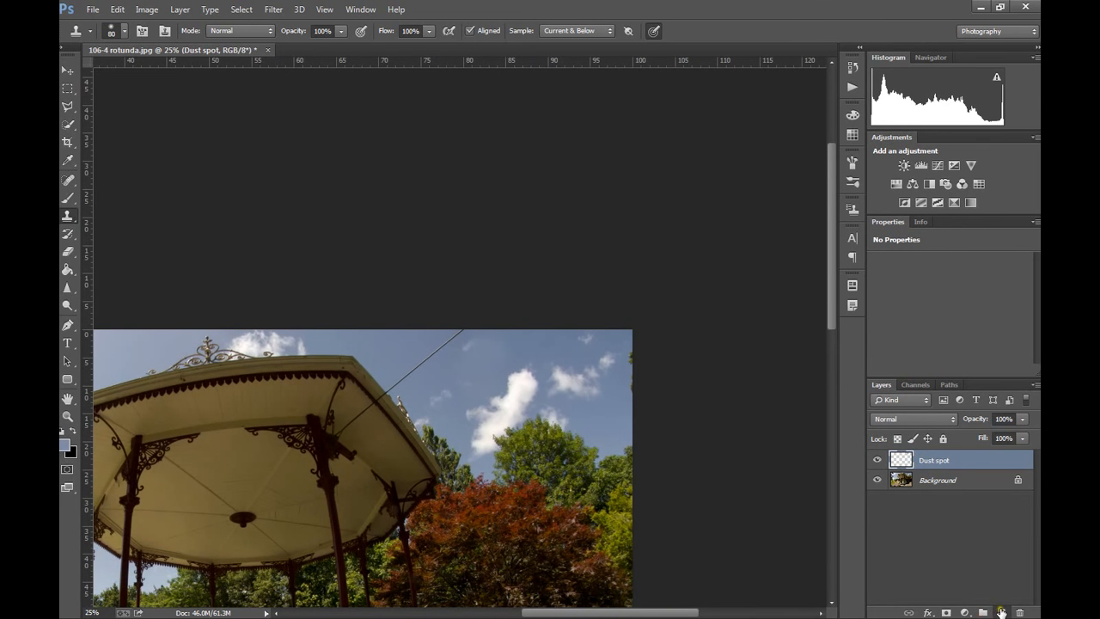
click(1001, 611)
click(942, 464)
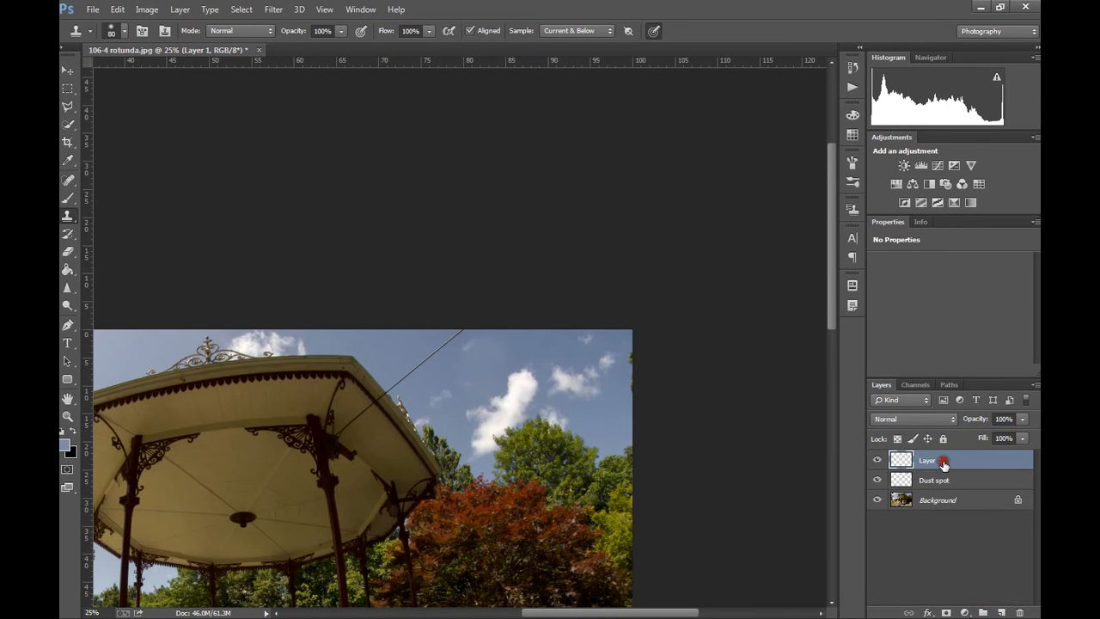
double_click(942, 463)
text(Wire)
key(Return)
- Outline the wire with a narrow Polygonal Lasso selection from the rotunda column to just beyond the image's upper edge
click(68, 106)
key(ctrl+plus)
drag(369, 470, 393, 394)
click(236, 460)
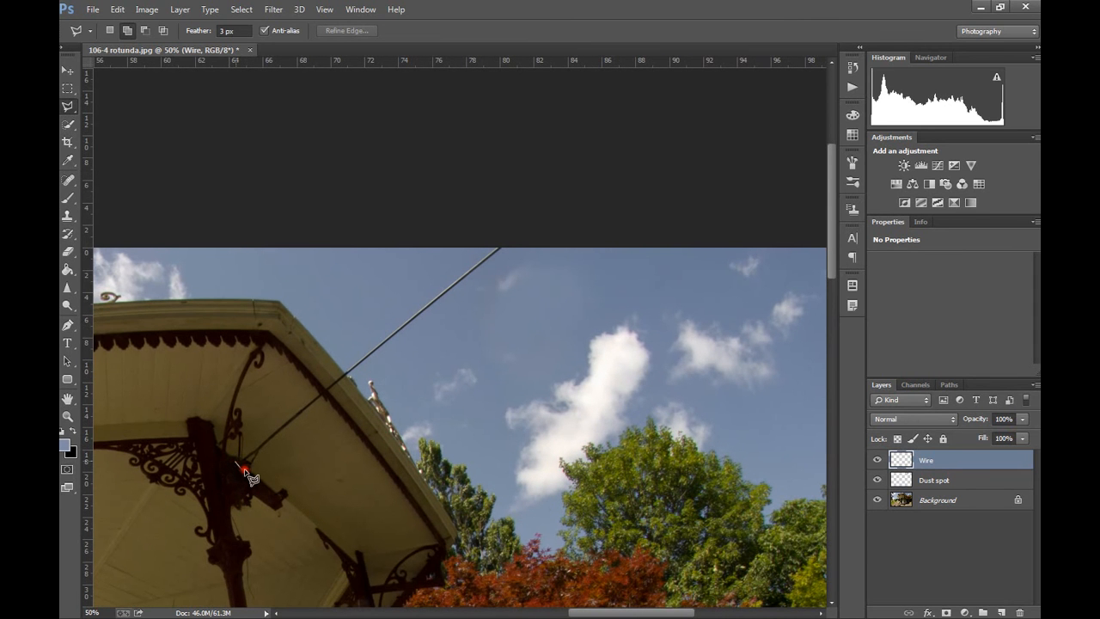
click(249, 472)
click(520, 245)
click(501, 238)
click(472, 244)
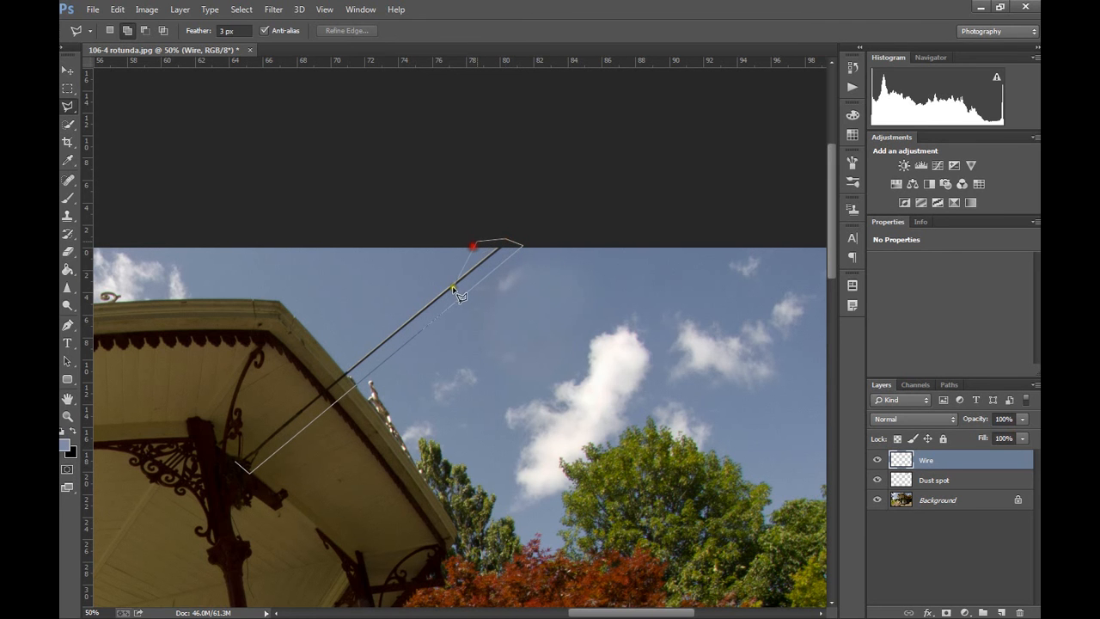
click(238, 461)
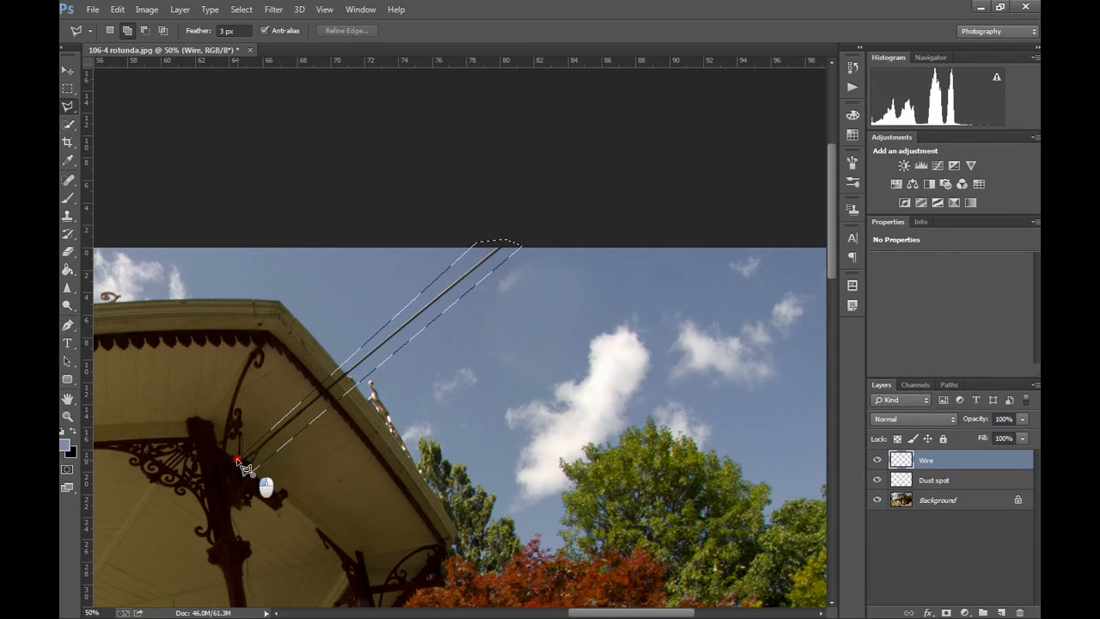
double_click(606, 268)
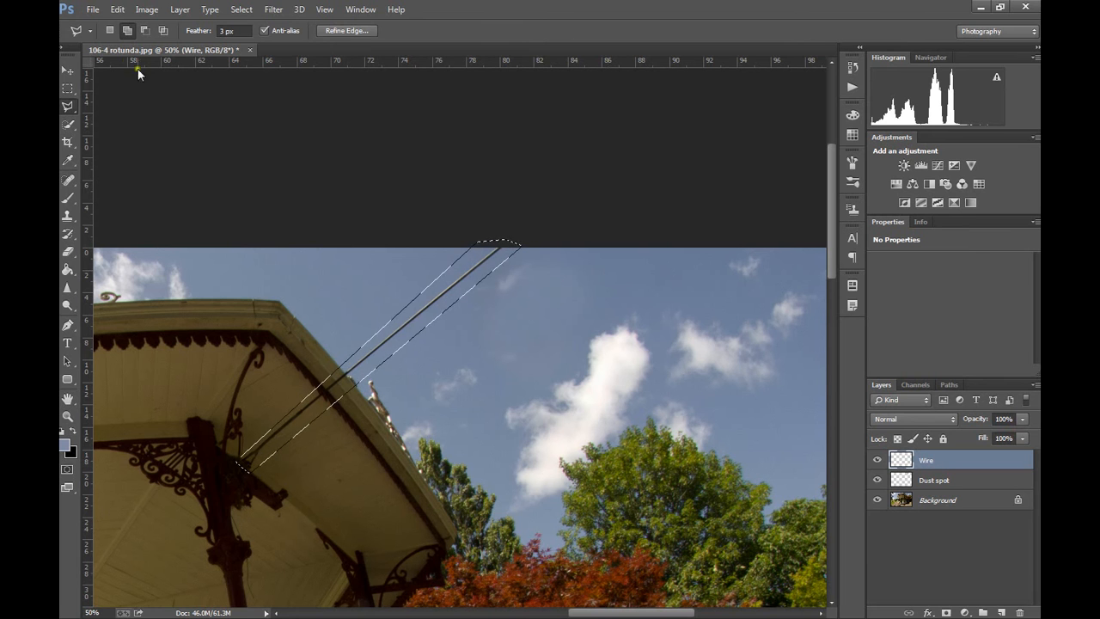
- Try to fill the selected wire area on the empty Wire layer using Content-Aware at 100% opacity
click(68, 69)
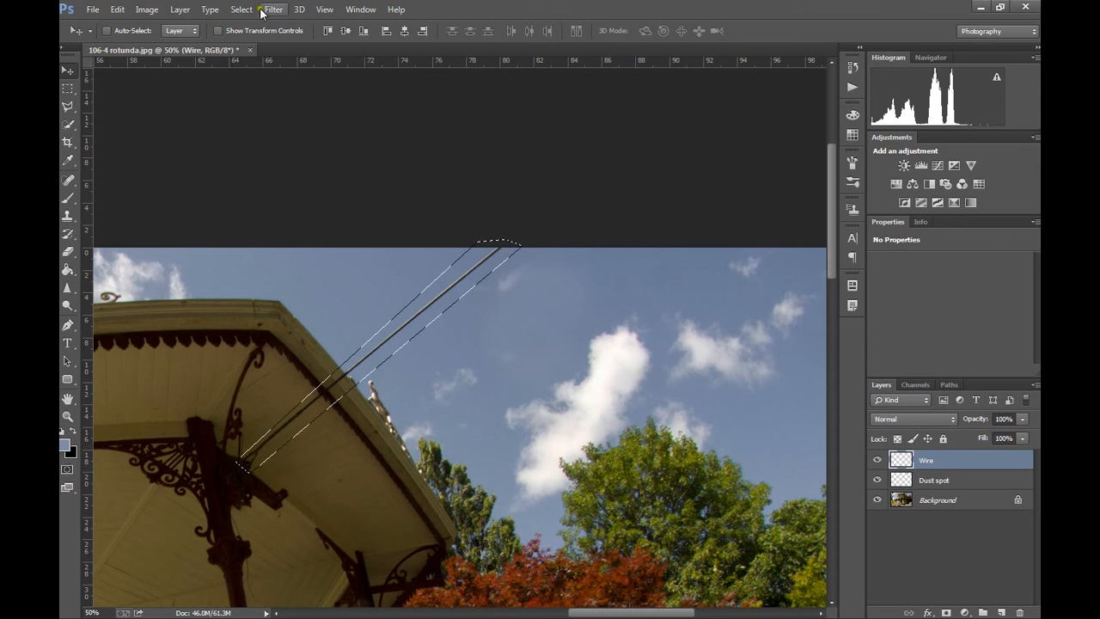
click(114, 10)
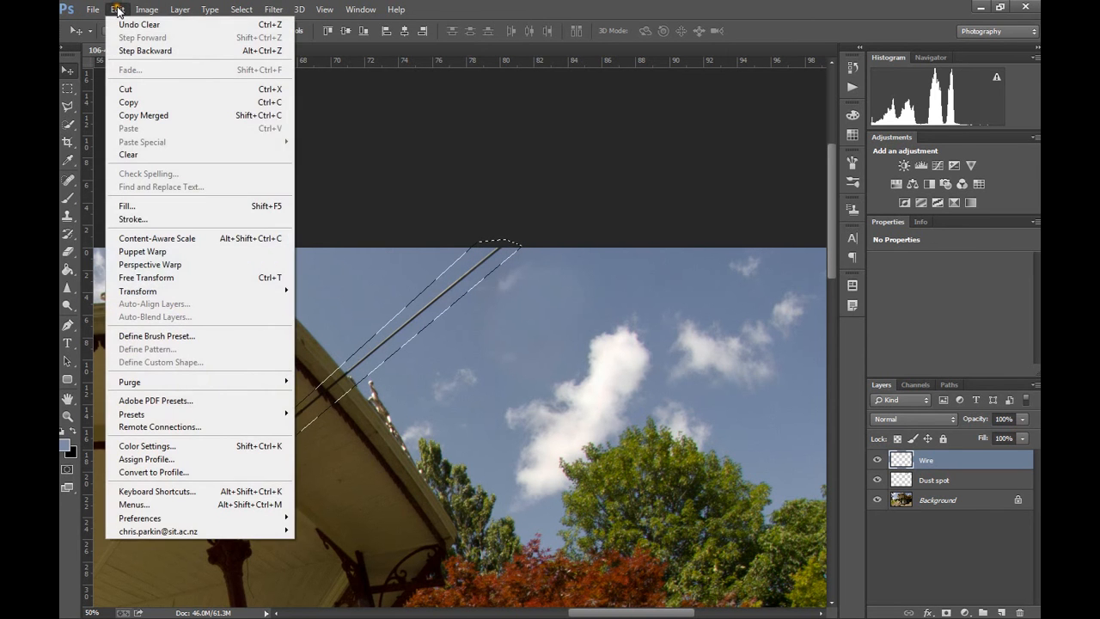
click(172, 211)
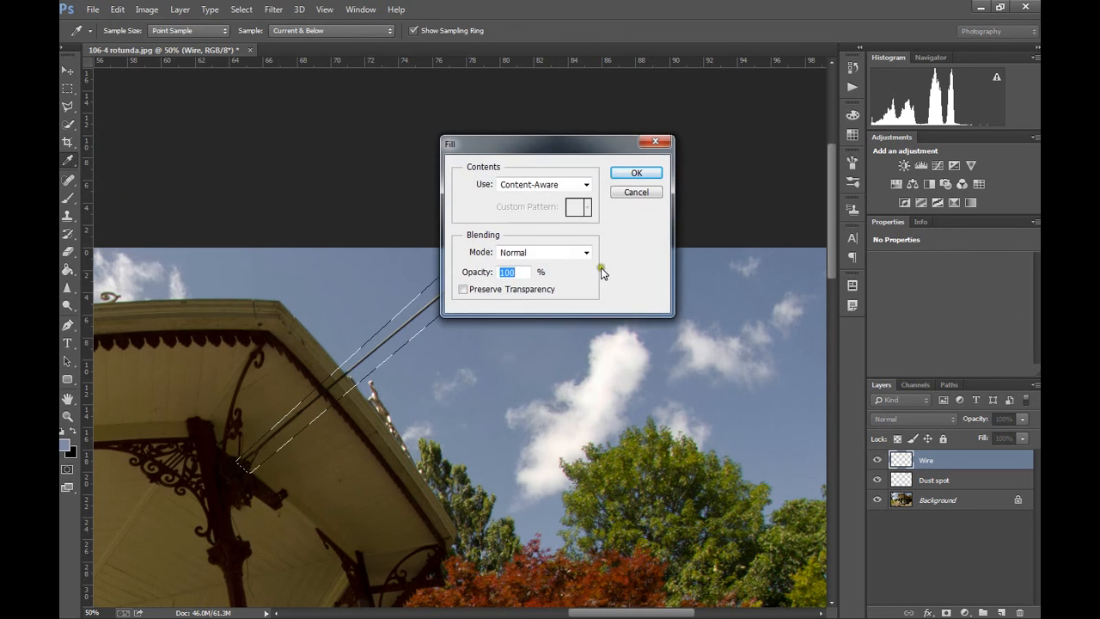
click(636, 172)
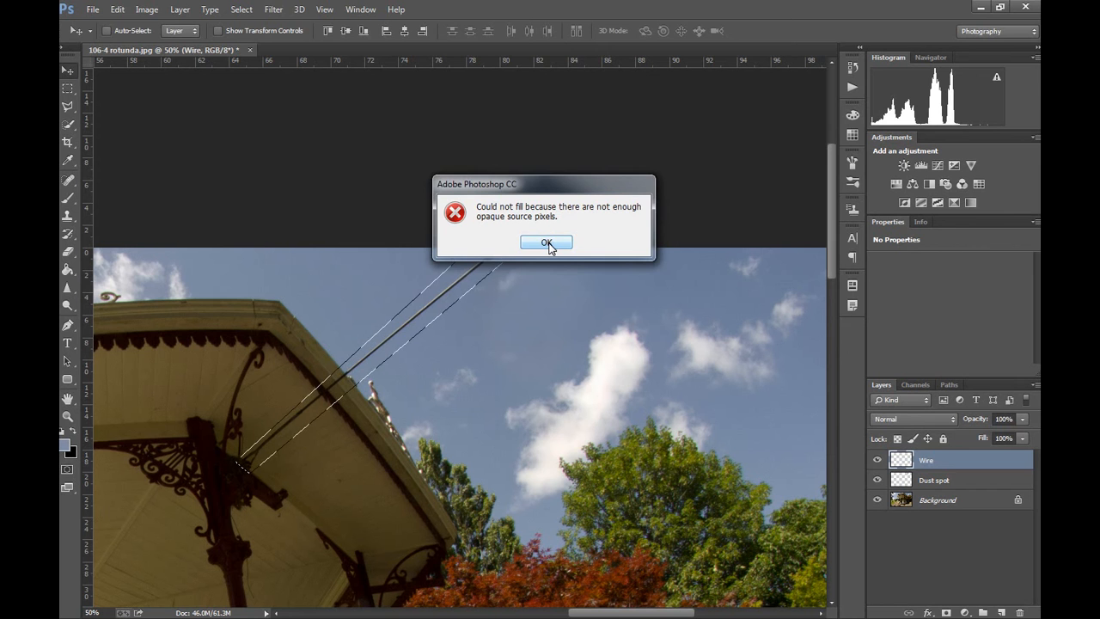
click(546, 244)
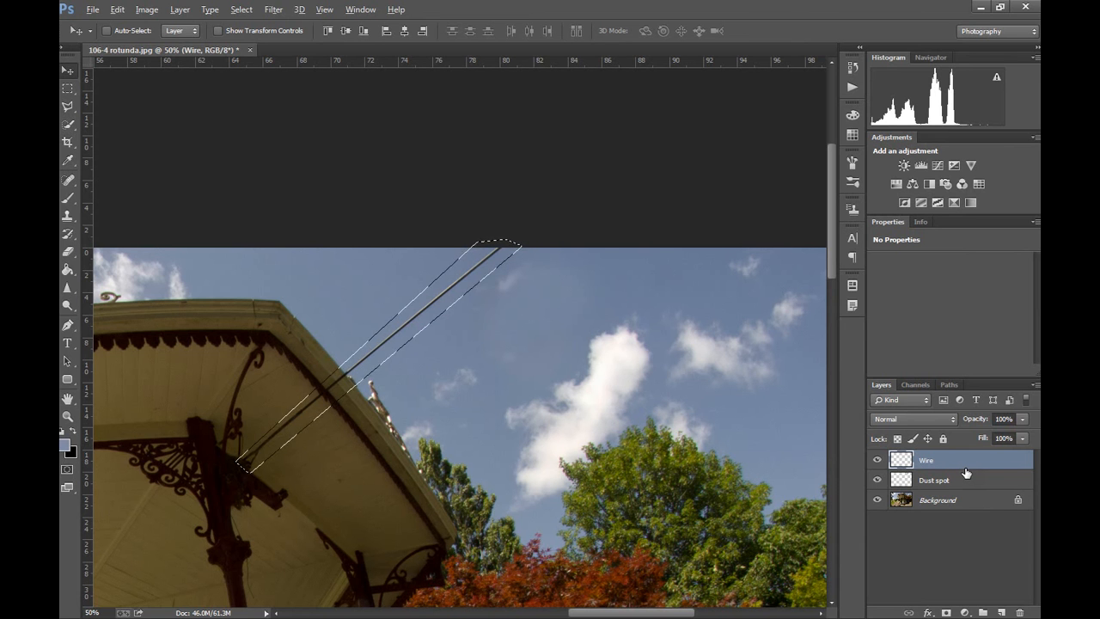
- Stamp all visible layers into the Wire layer and try a Content-Aware fill of the selected wire, then undo the fill
key(ctrl+alt+shift+e)
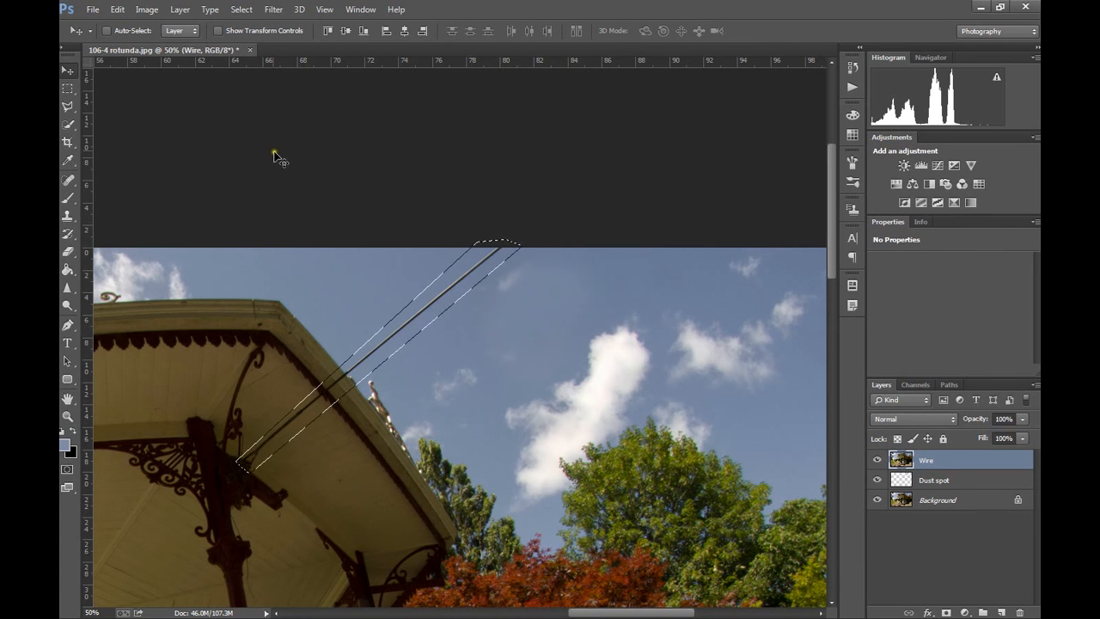
click(445, 226)
click(147, 9)
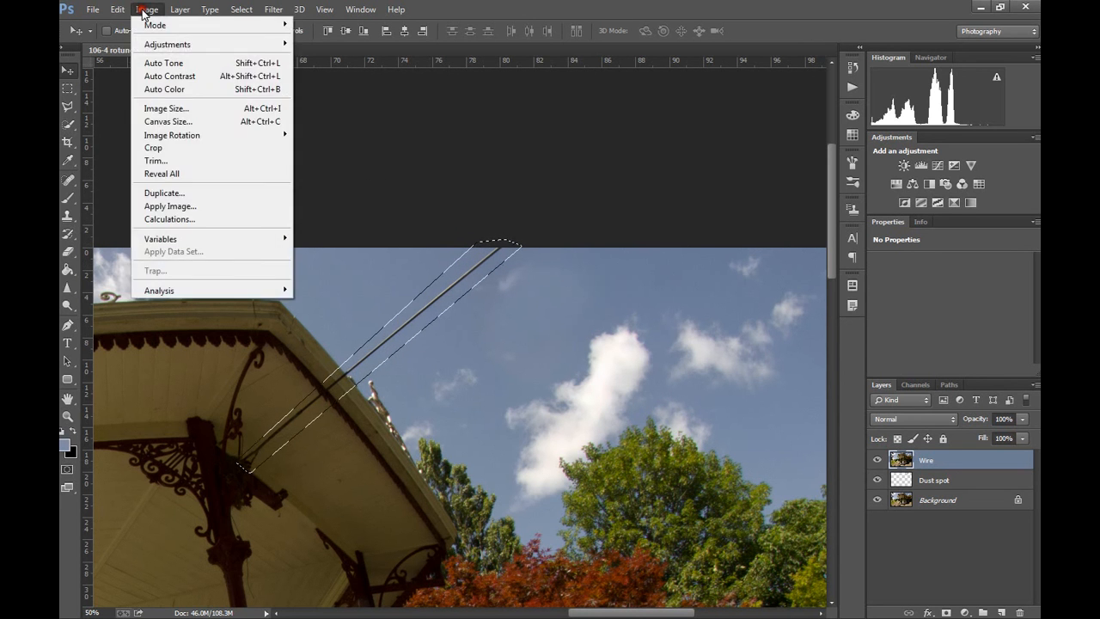
mouse_move(95, 12)
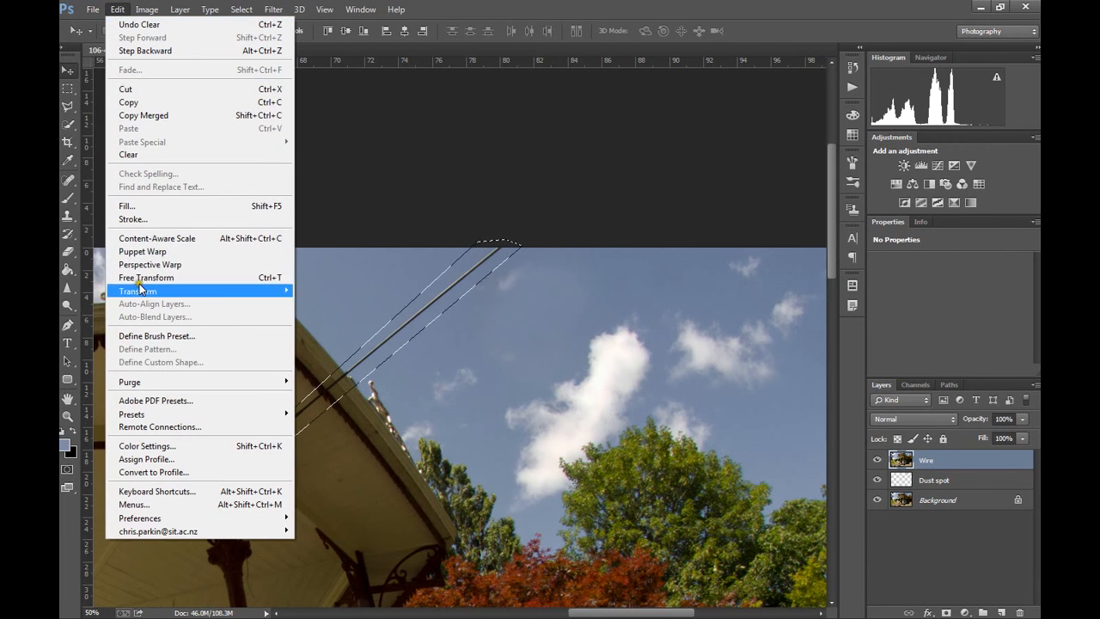
click(127, 205)
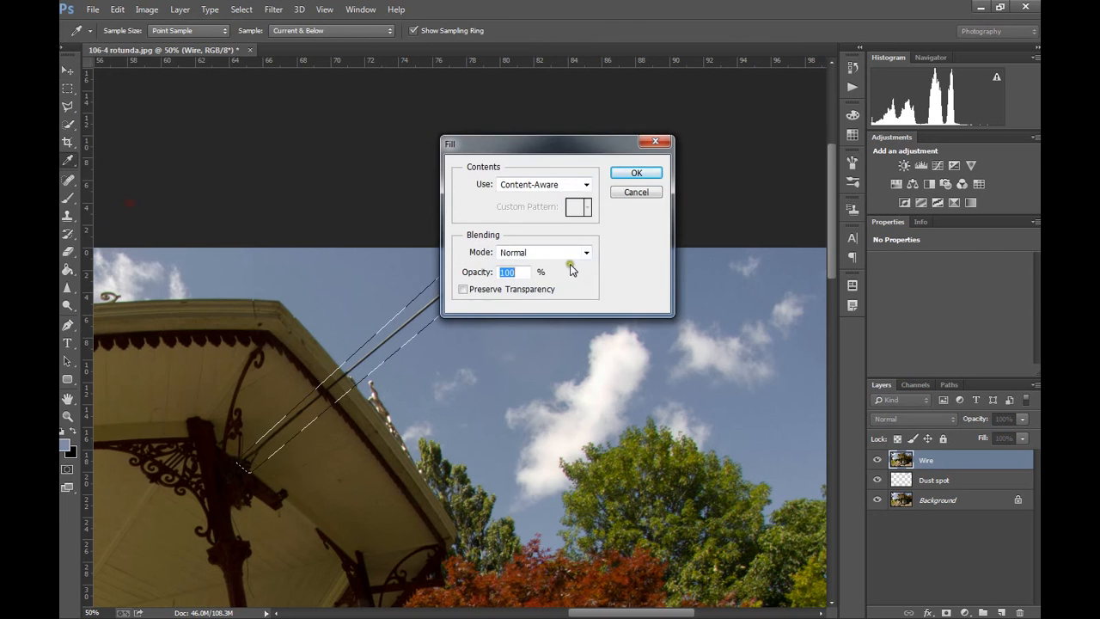
click(634, 172)
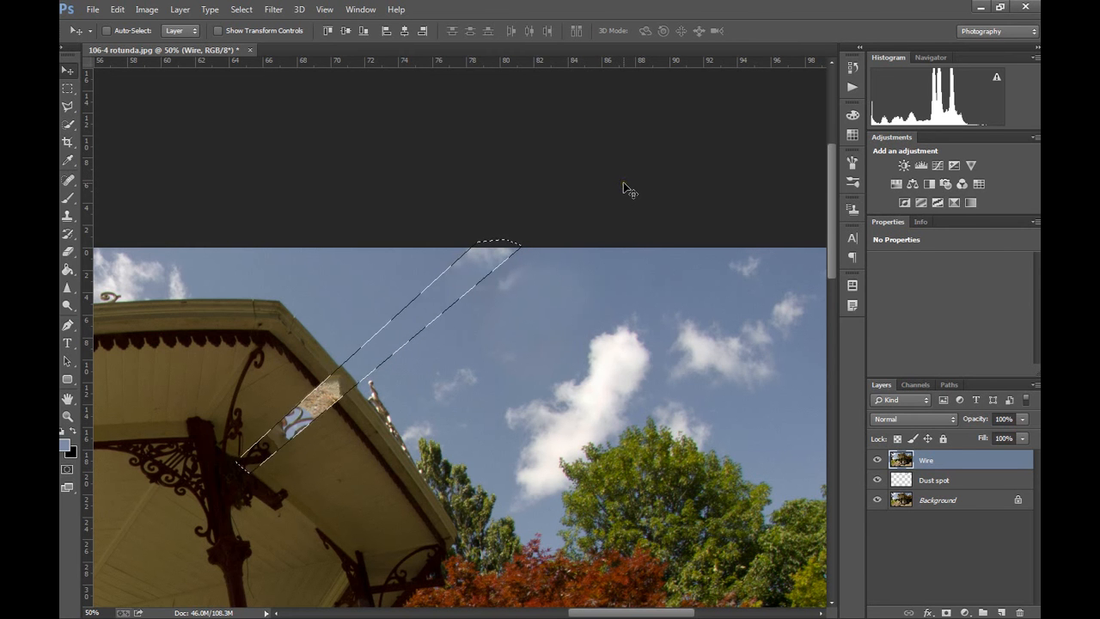
key(ctrl+z)
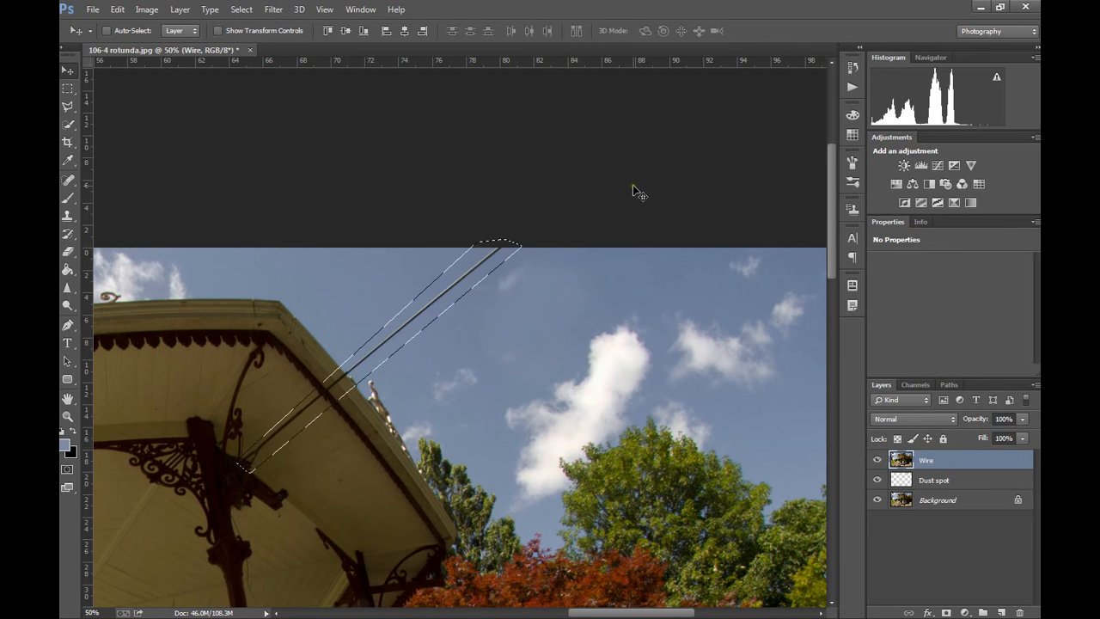
- Deselect the wire area and redraw a slightly wider Polygonal Lasso selection around the whole wire
click(998, 553)
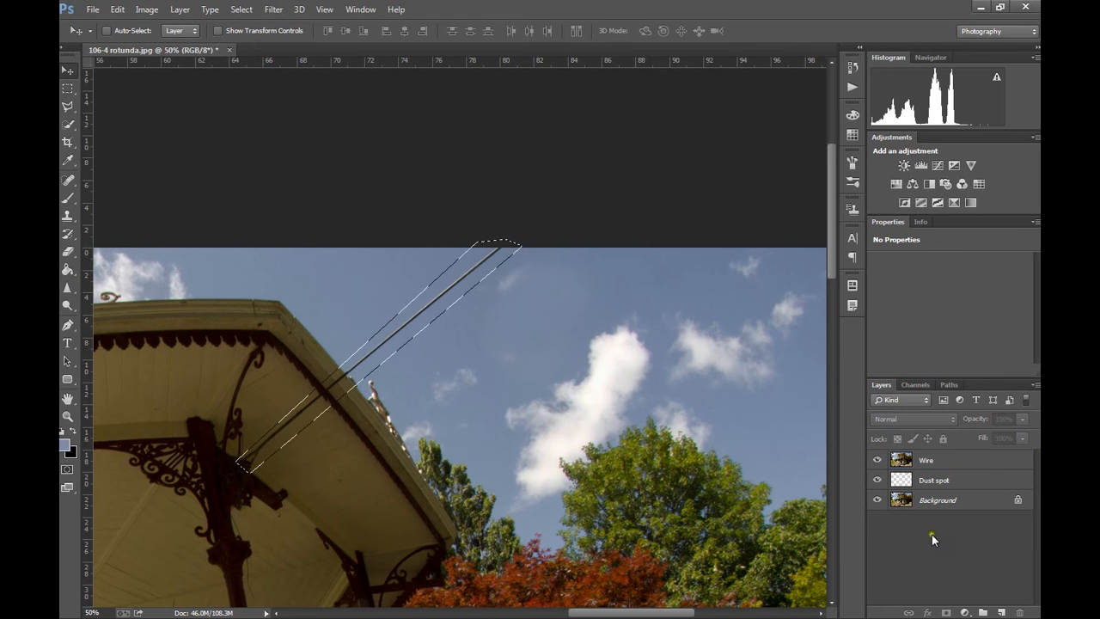
key(ctrl+d)
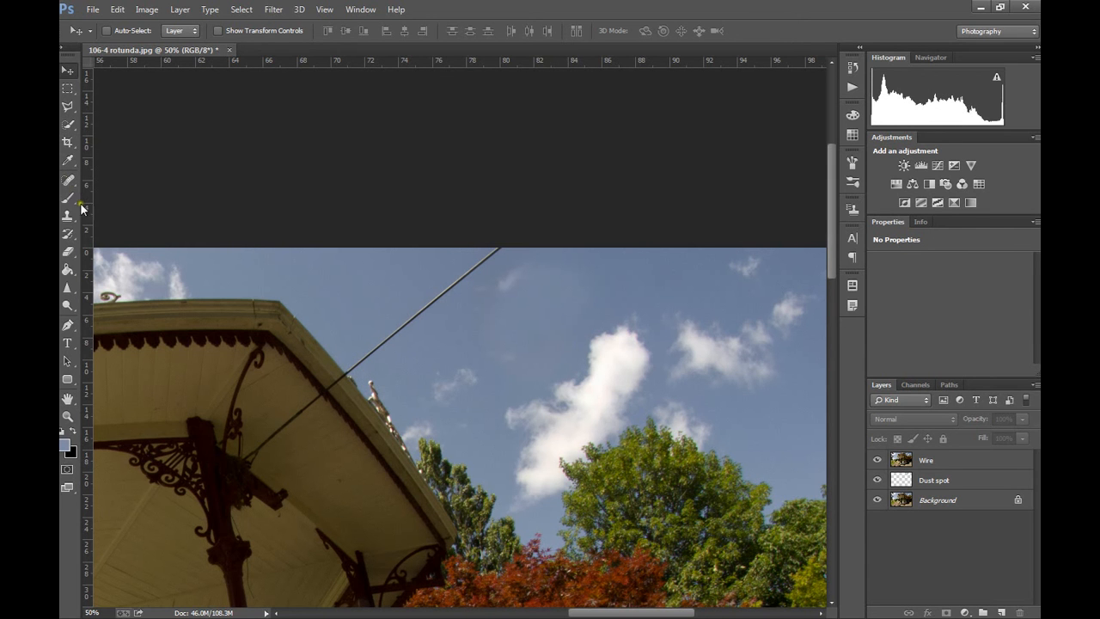
click(68, 106)
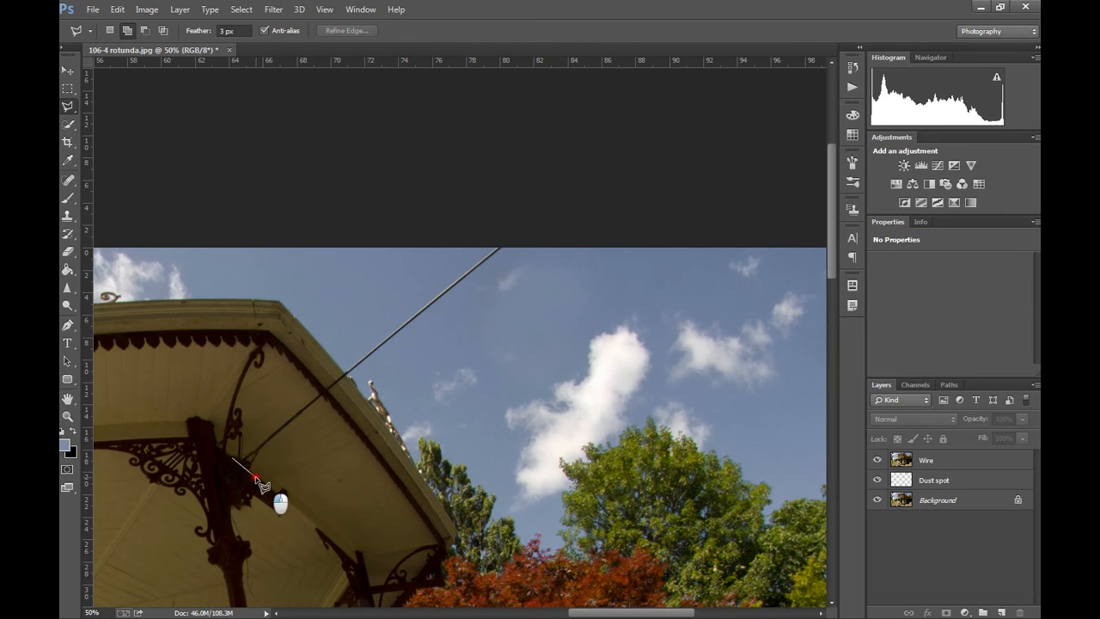
click(523, 240)
click(480, 230)
click(233, 458)
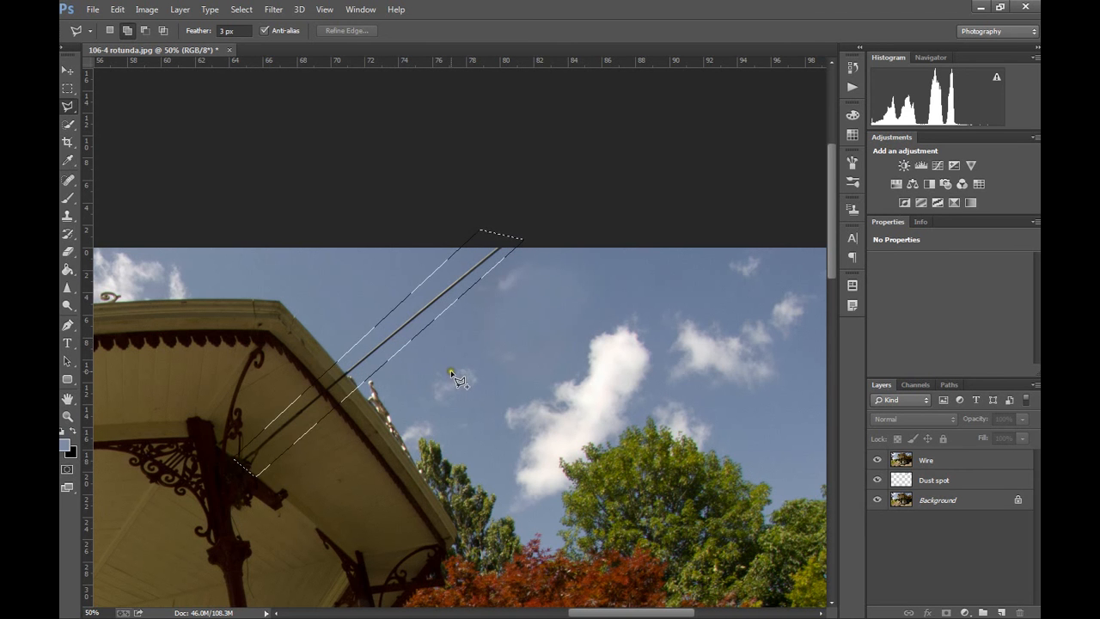
- Try a Content-Aware fill of the redrawn wire selection on the Wire layer, and undo the fill
key(v)
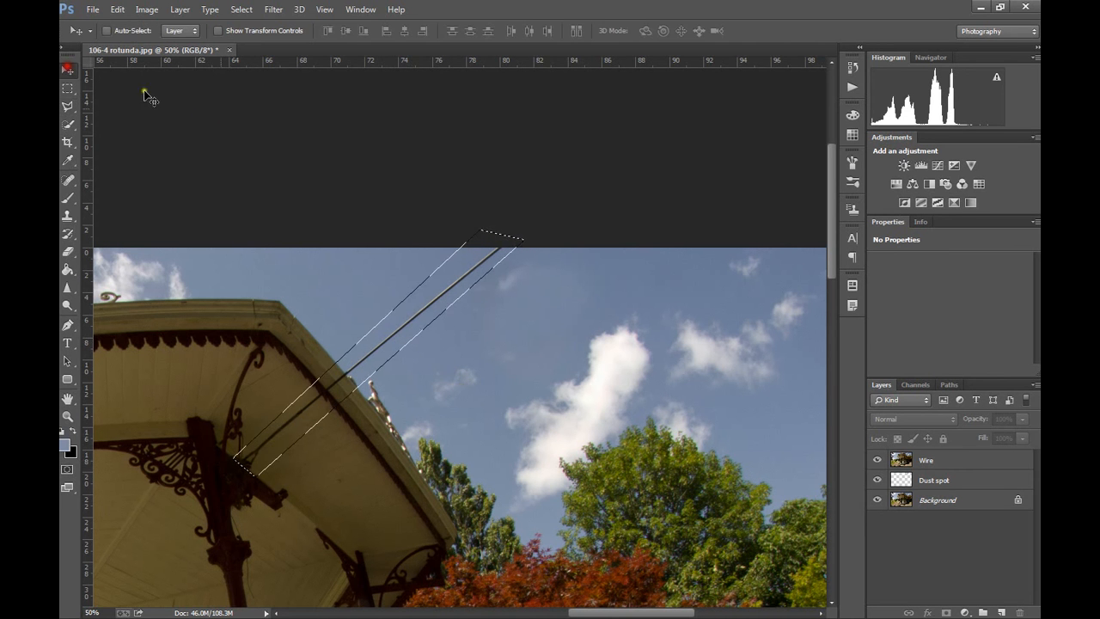
click(114, 10)
click(452, 280)
click(950, 462)
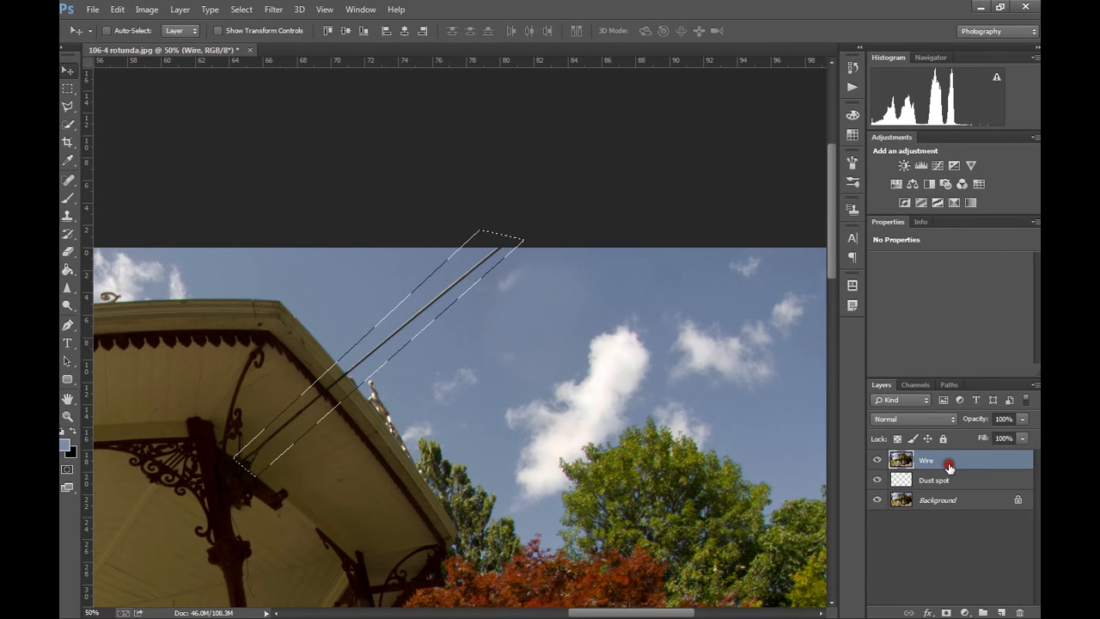
click(118, 9)
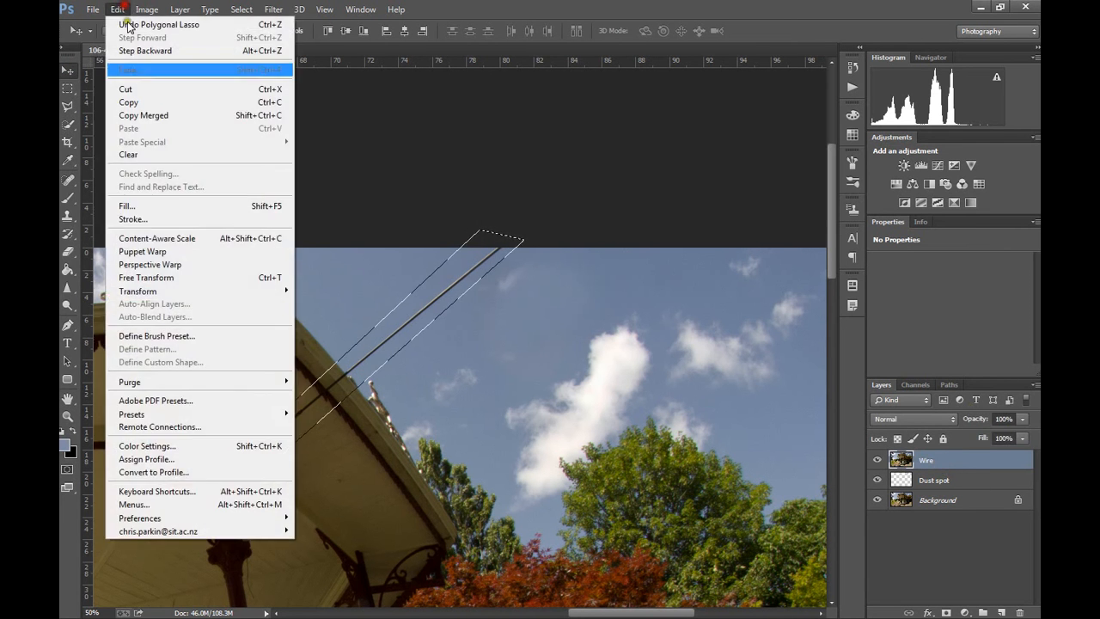
click(183, 205)
click(637, 173)
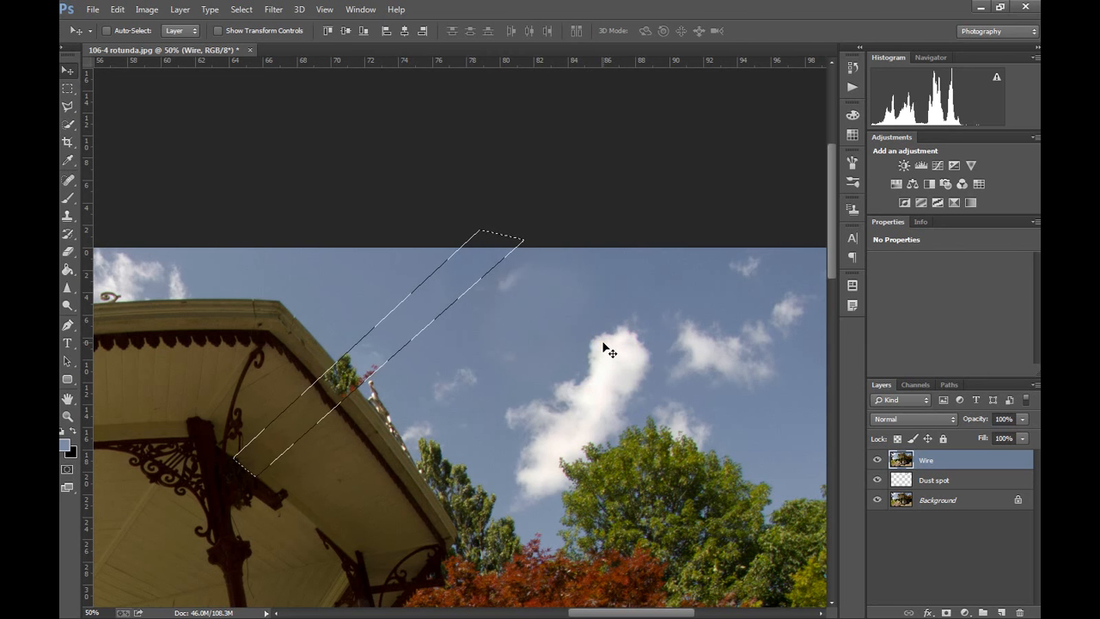
key(ctrl+z)
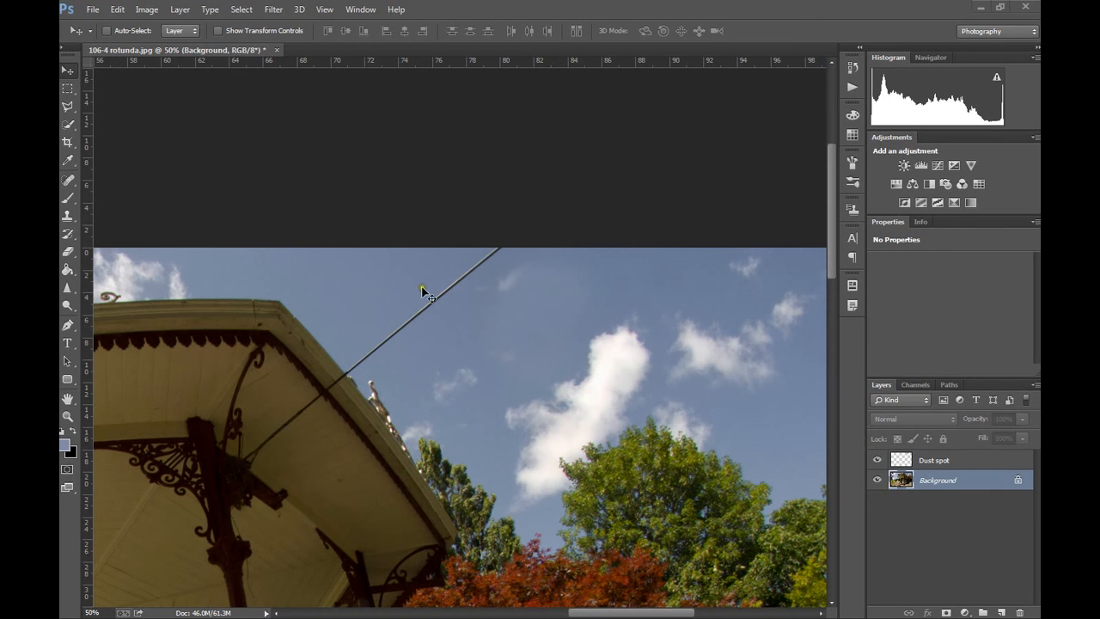
- Duplicate the Background layer within the same document as Background copy
right_click(969, 479)
click(933, 345)
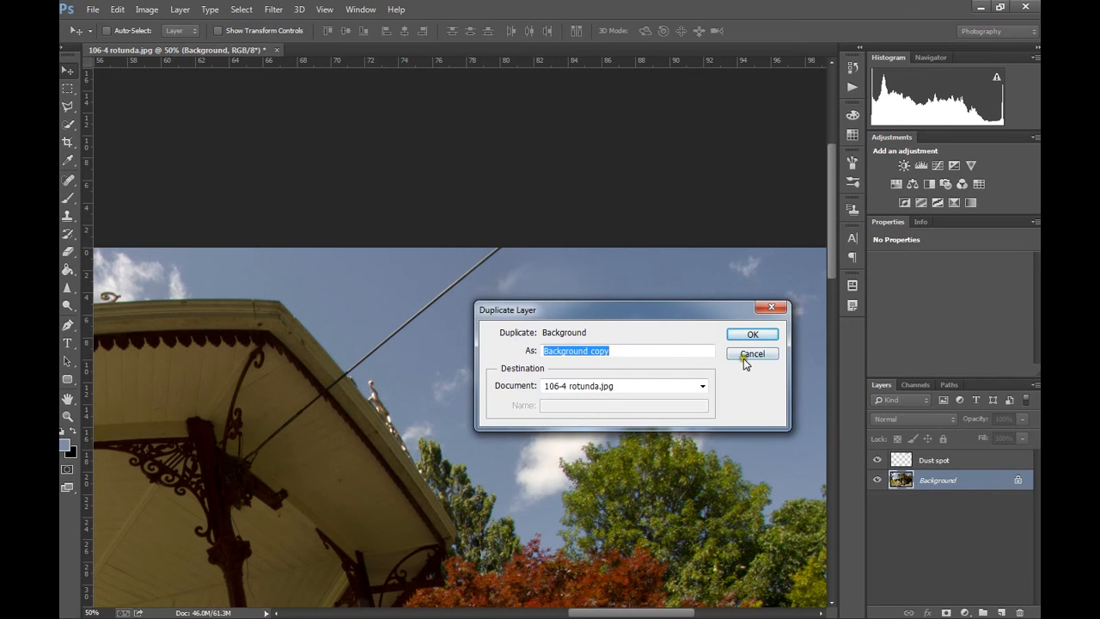
click(752, 333)
click(960, 481)
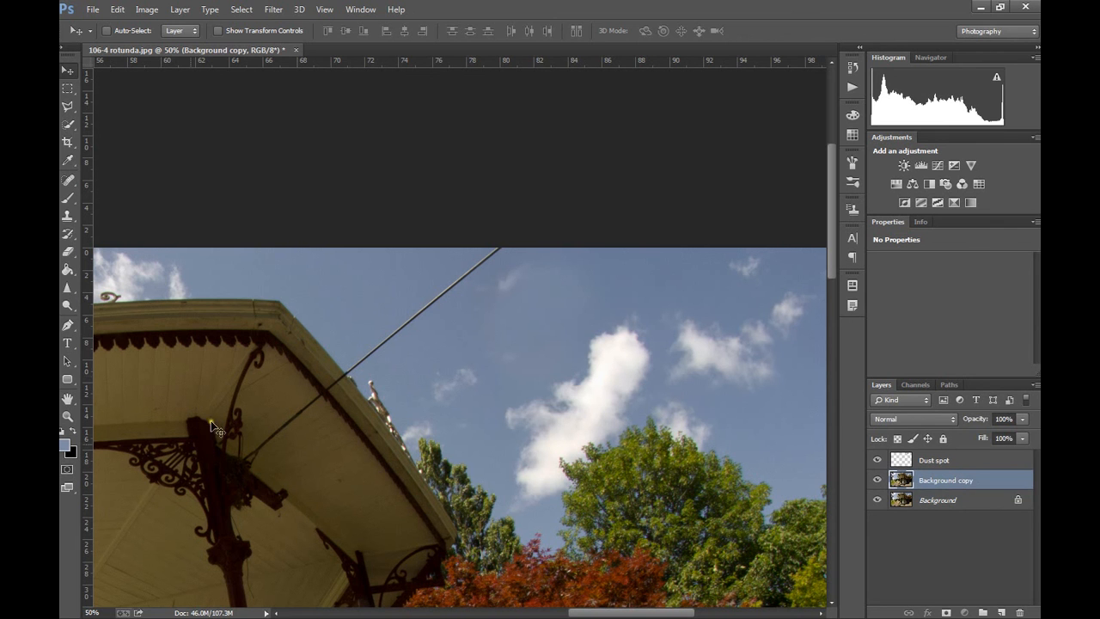
- Draw a wide Polygonal Lasso selection around the whole wire, from the roof post to beyond the image's upper edge
click(68, 106)
click(253, 440)
click(233, 462)
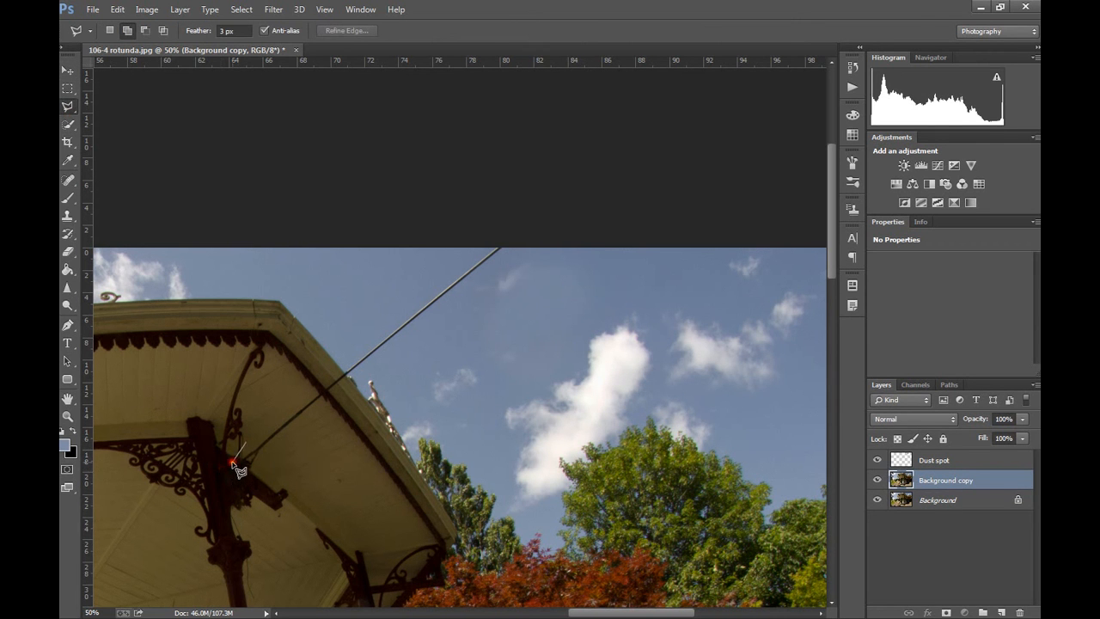
click(250, 474)
click(546, 227)
click(481, 230)
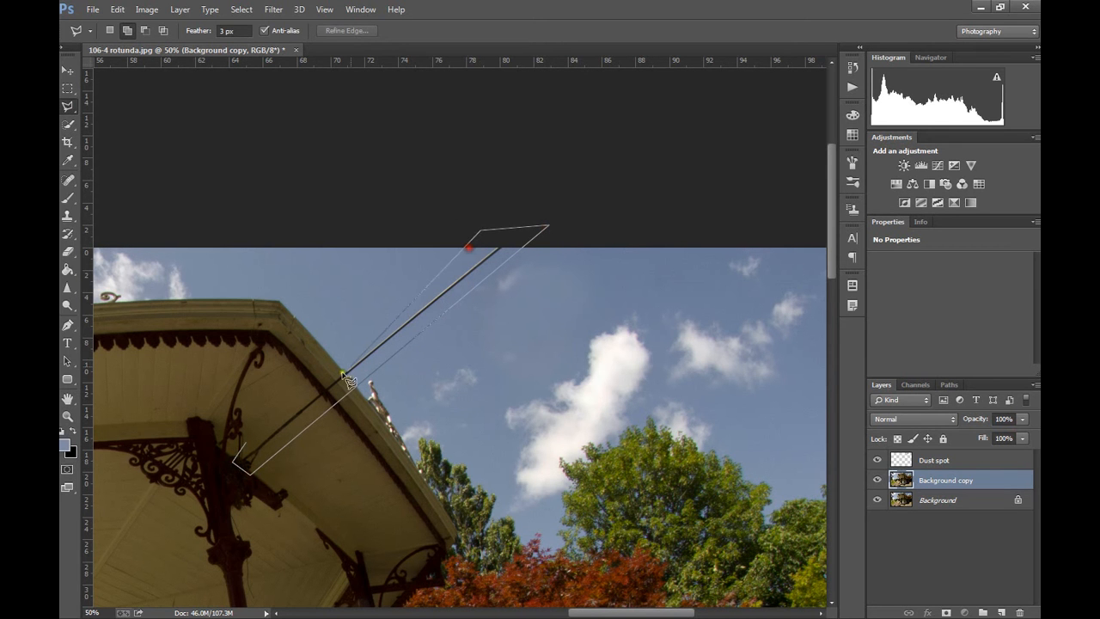
click(246, 446)
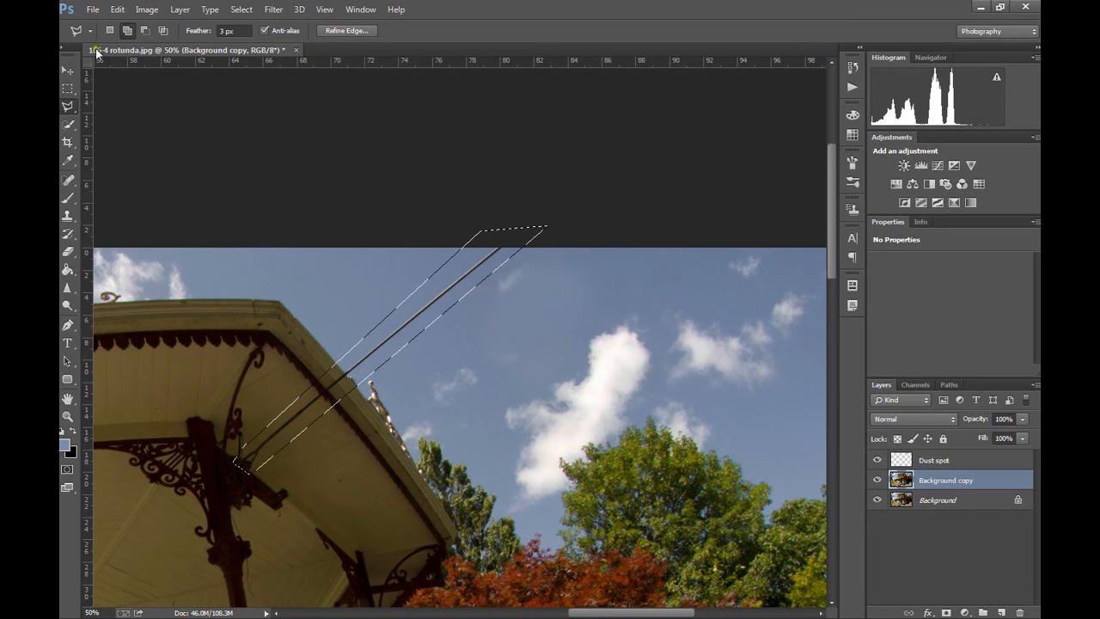
- Try a Content-Aware fill of the wide wire selection on the Background copy layer
click(93, 10)
mouse_move(117, 10)
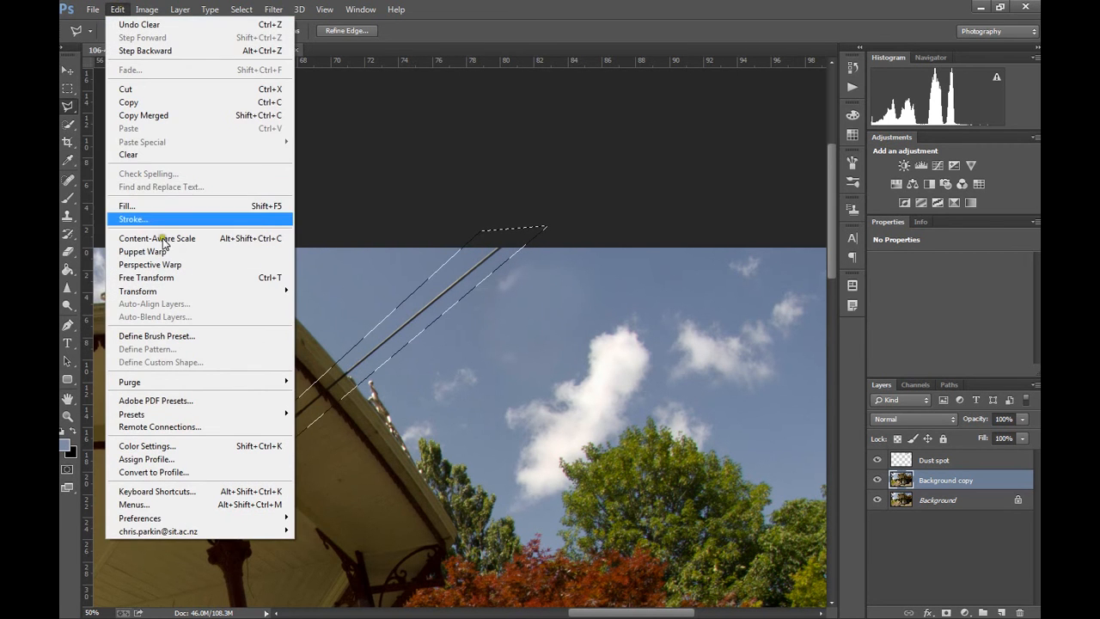
click(158, 207)
click(651, 172)
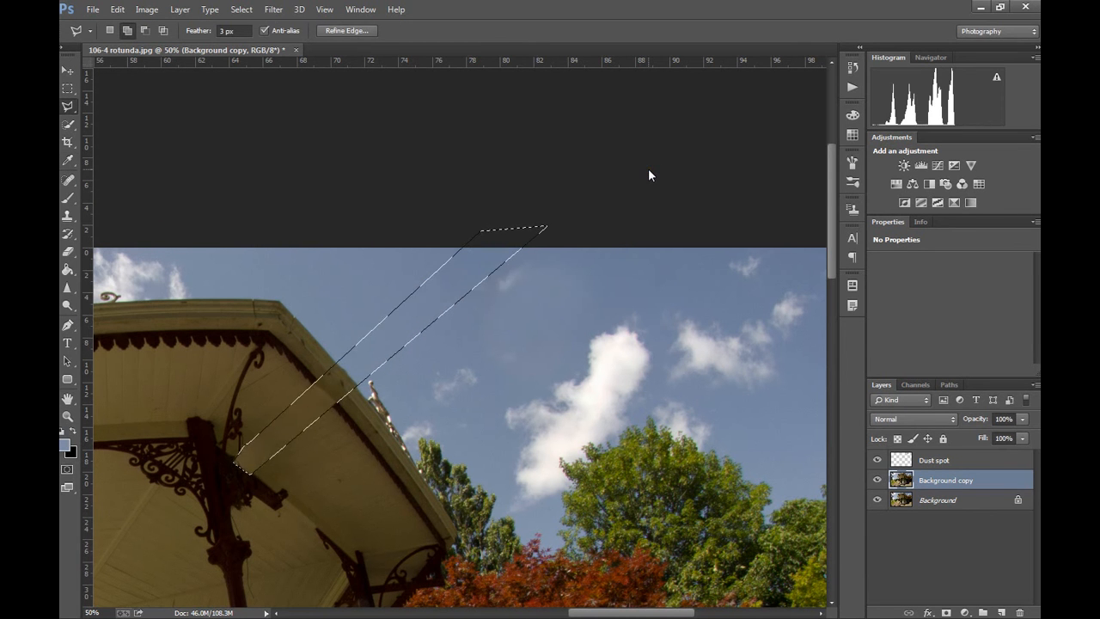
- Restore the wire on Background copy and replace the selection with a narrow one closely following the wire
click(922, 518)
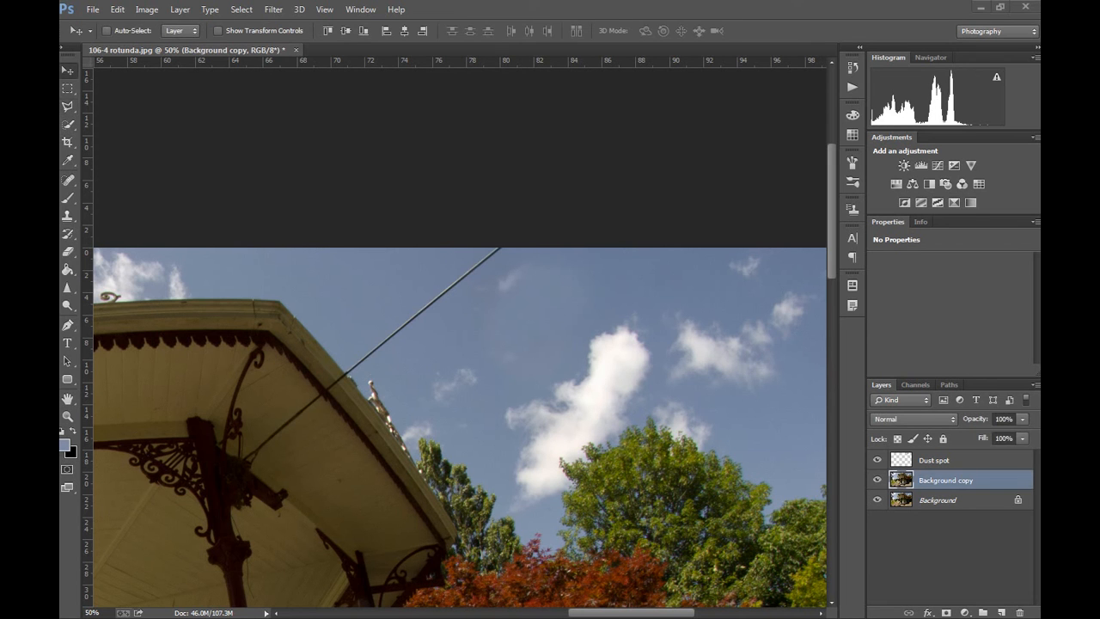
click(906, 531)
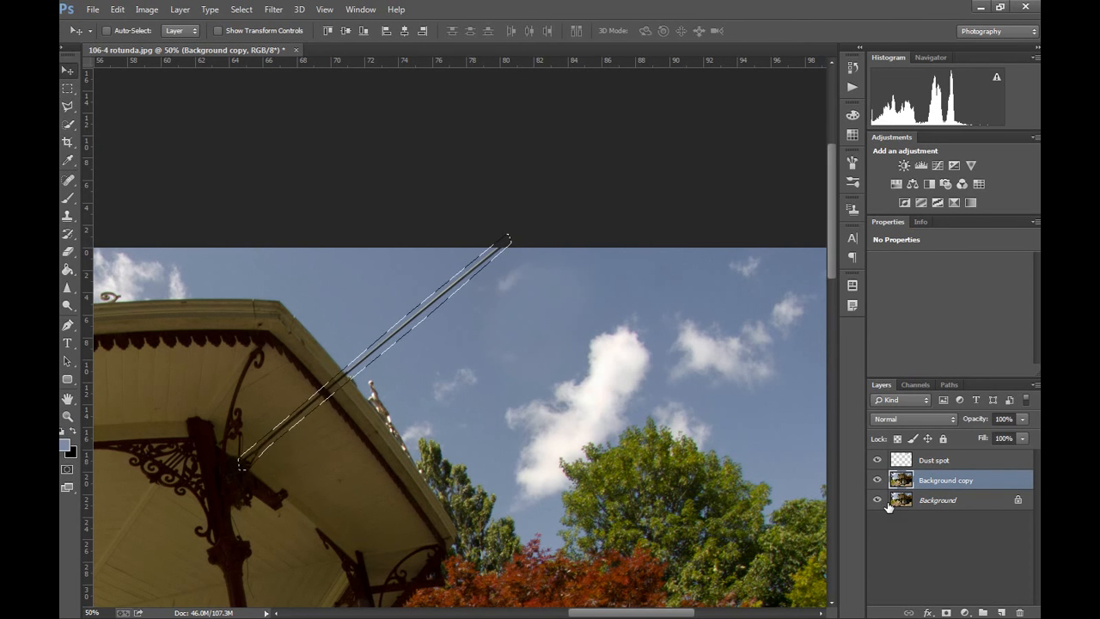
- Try a Content-Aware fill of the narrow wire selection on Background copy, and undo the fill
click(93, 10)
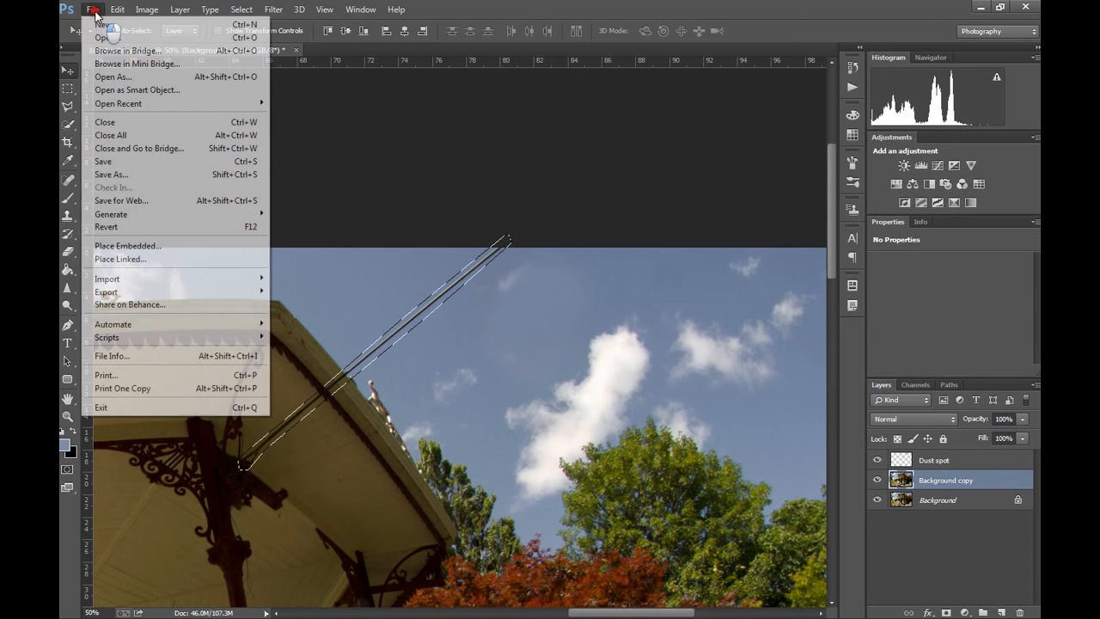
mouse_move(116, 9)
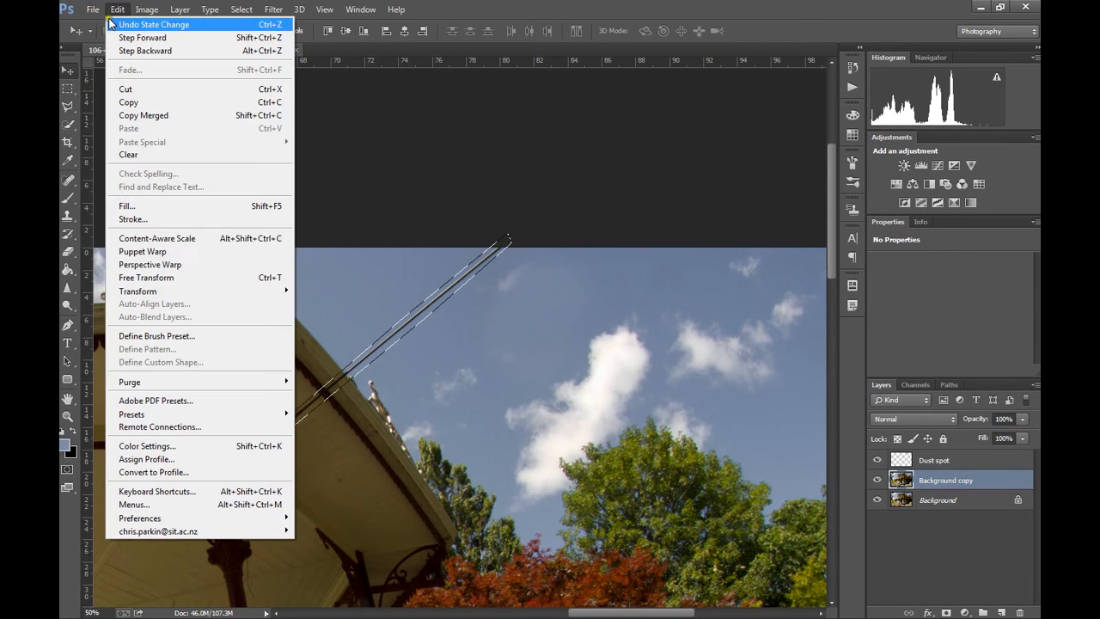
click(146, 207)
click(636, 172)
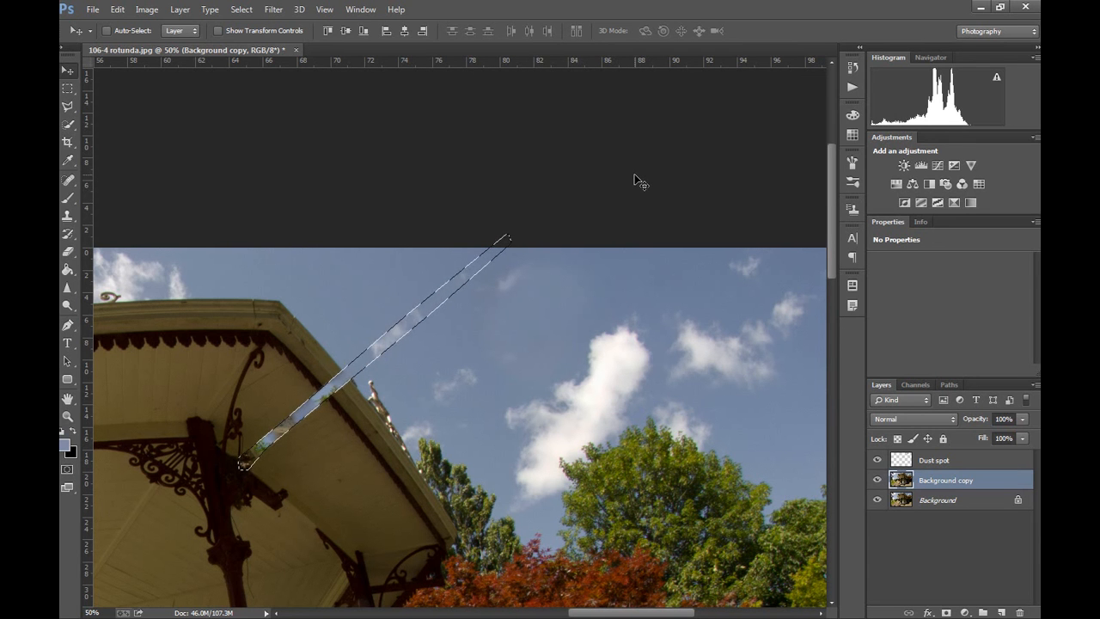
key(ctrl+z)
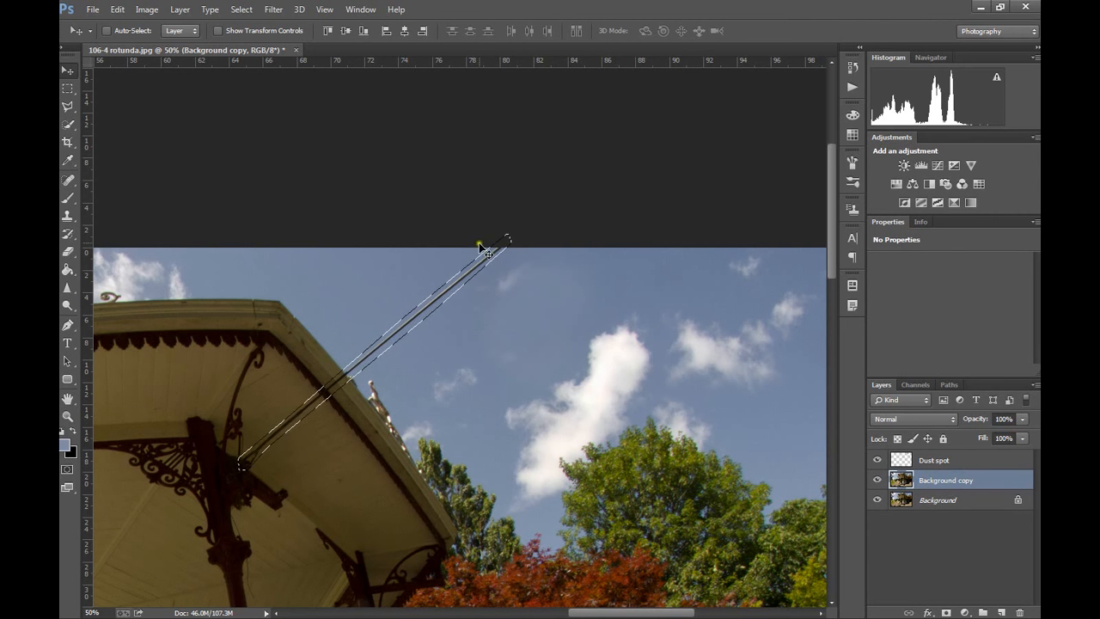
- Add a Reveal Selection layer mask to Background copy from the narrow wire selection
click(148, 10)
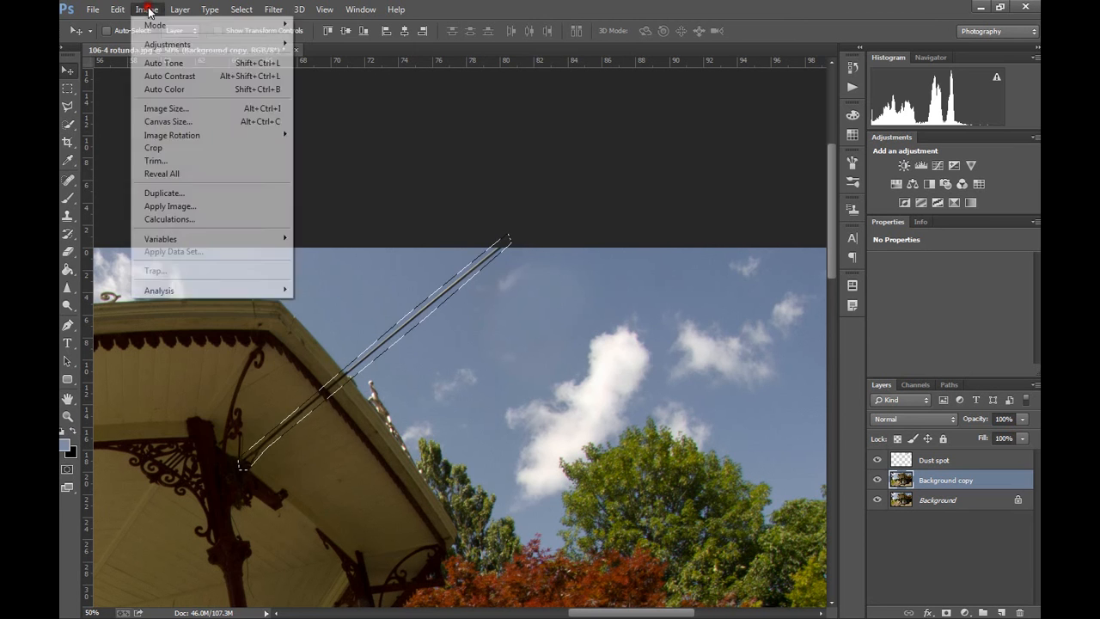
mouse_move(180, 10)
mouse_move(243, 179)
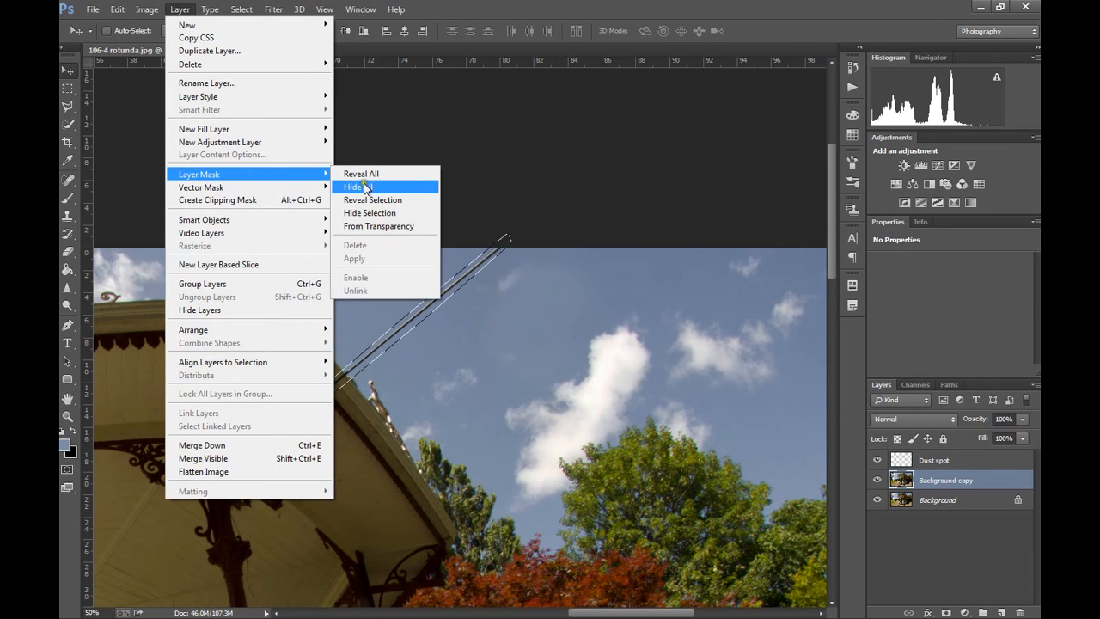
click(378, 200)
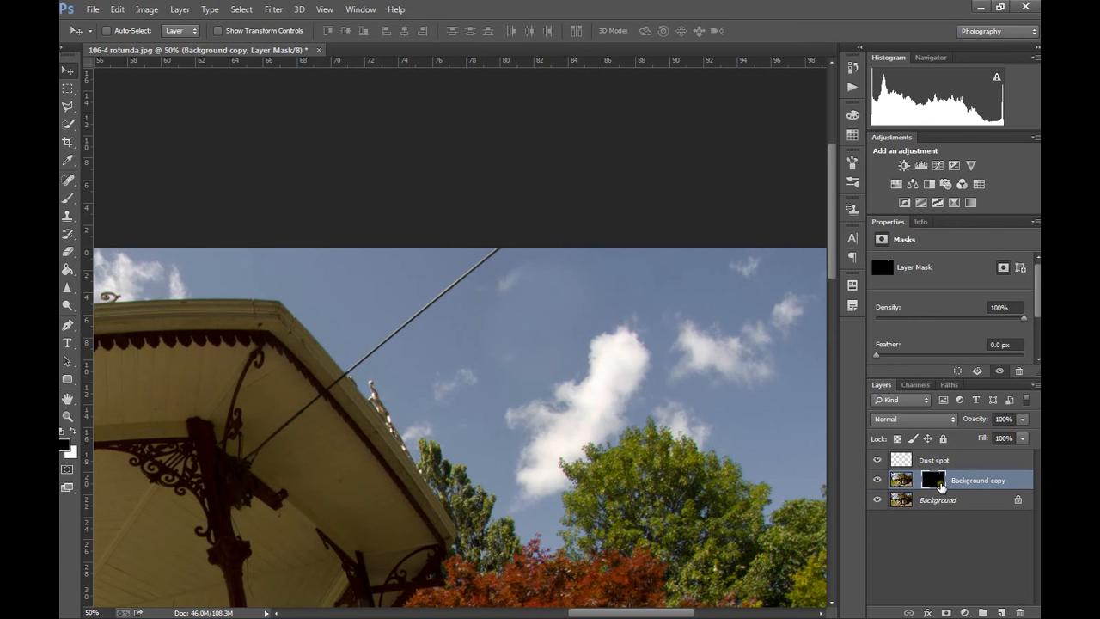
- Select the Background copy image rather than its mask and shift it slightly so clean sky and roof cover the wire
click(905, 483)
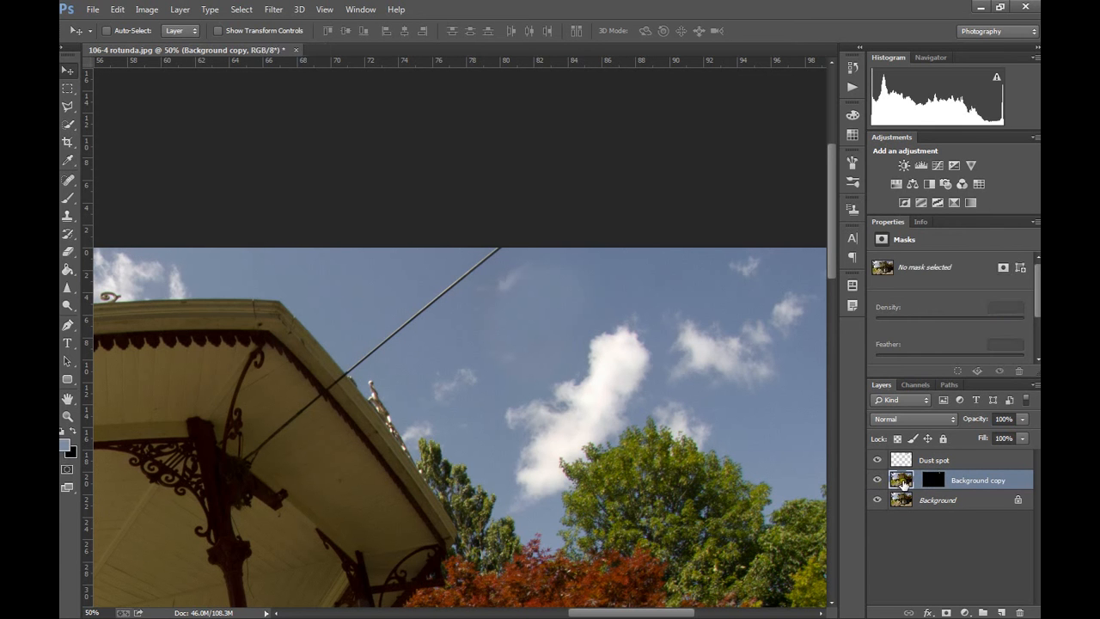
drag(541, 528, 527, 516)
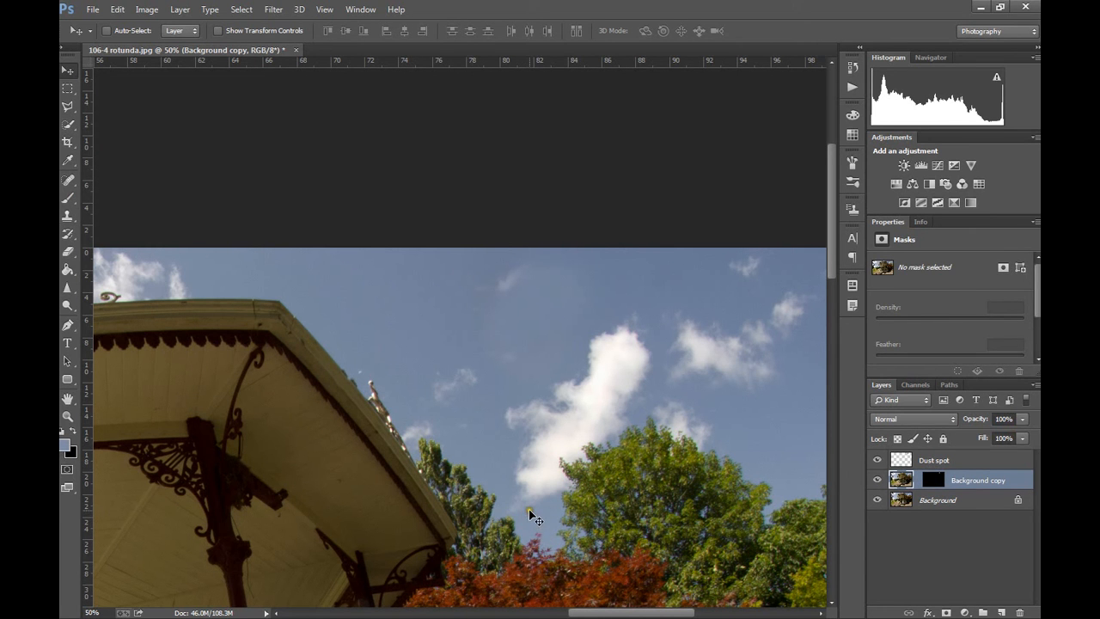
click(528, 507)
drag(527, 506, 530, 507)
- Disable the Background copy layer mask to inspect the shifted image, and enable the mask again
right_click(933, 479)
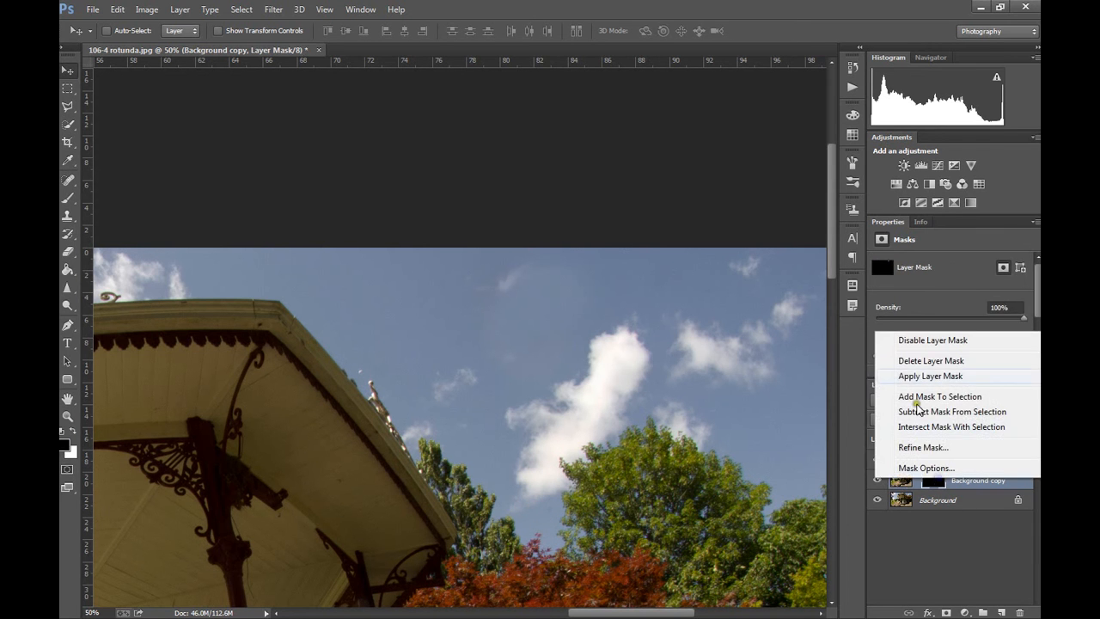
click(916, 343)
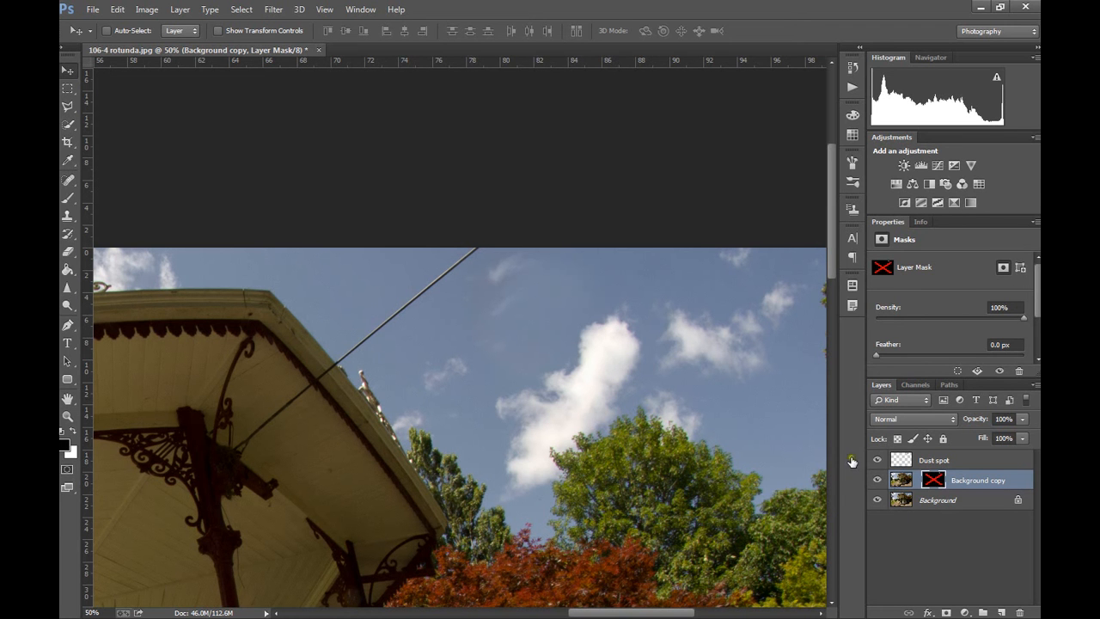
right_click(934, 481)
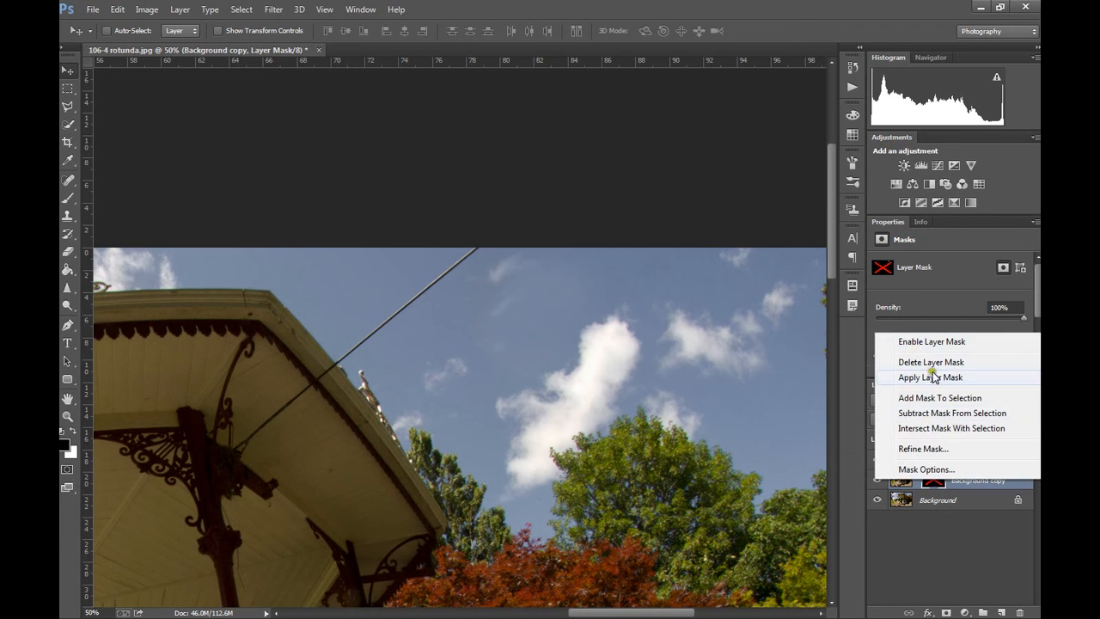
click(932, 342)
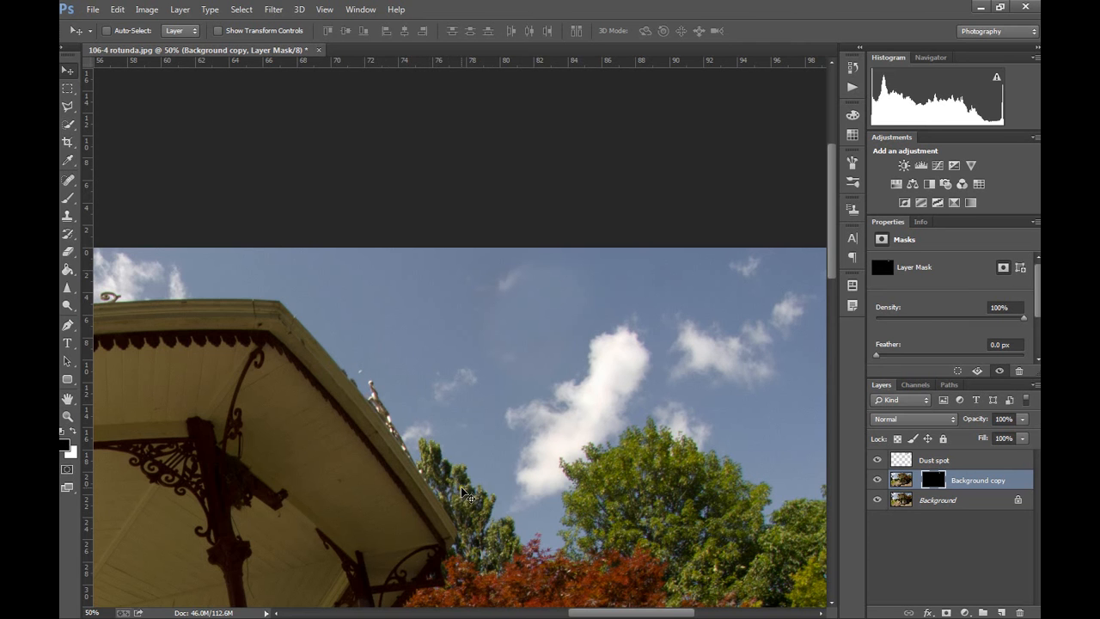
- Clone clean sky over the white speck above the roof ornament on the Dust spot layer, using an 80 px Clone Stamp
key(ctrl+plus)
key(ctrl+plus)
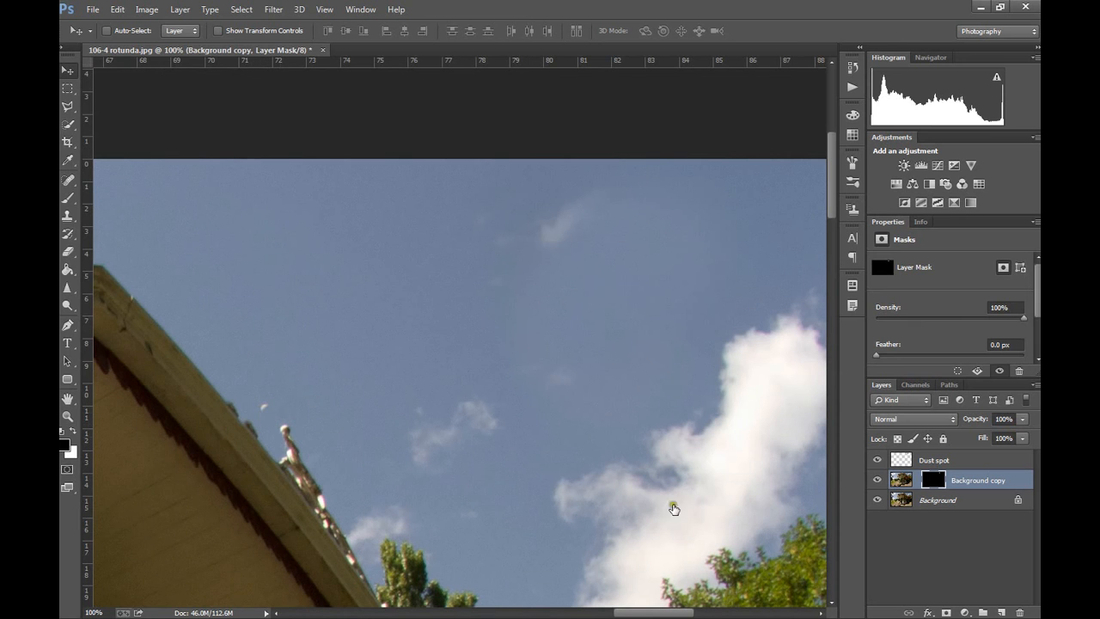
click(961, 462)
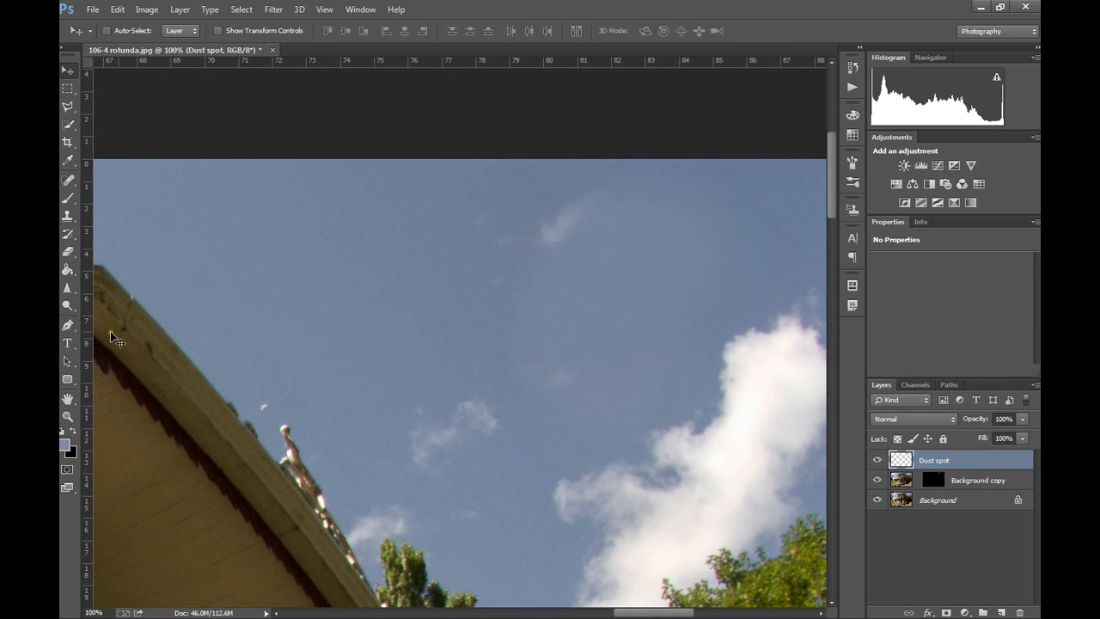
click(69, 217)
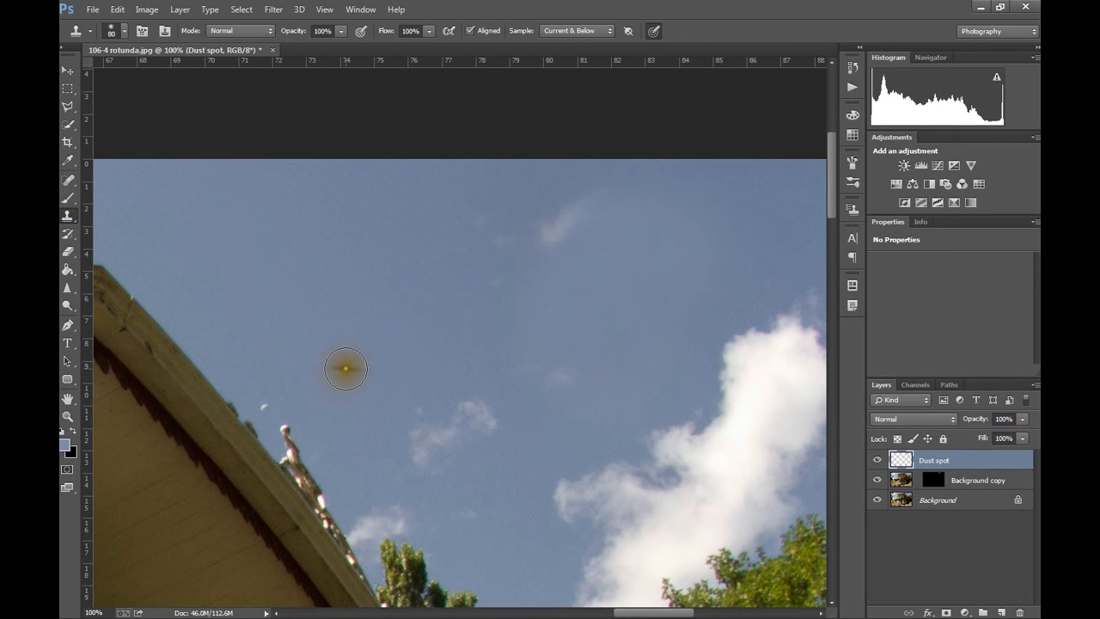
click(345, 368)
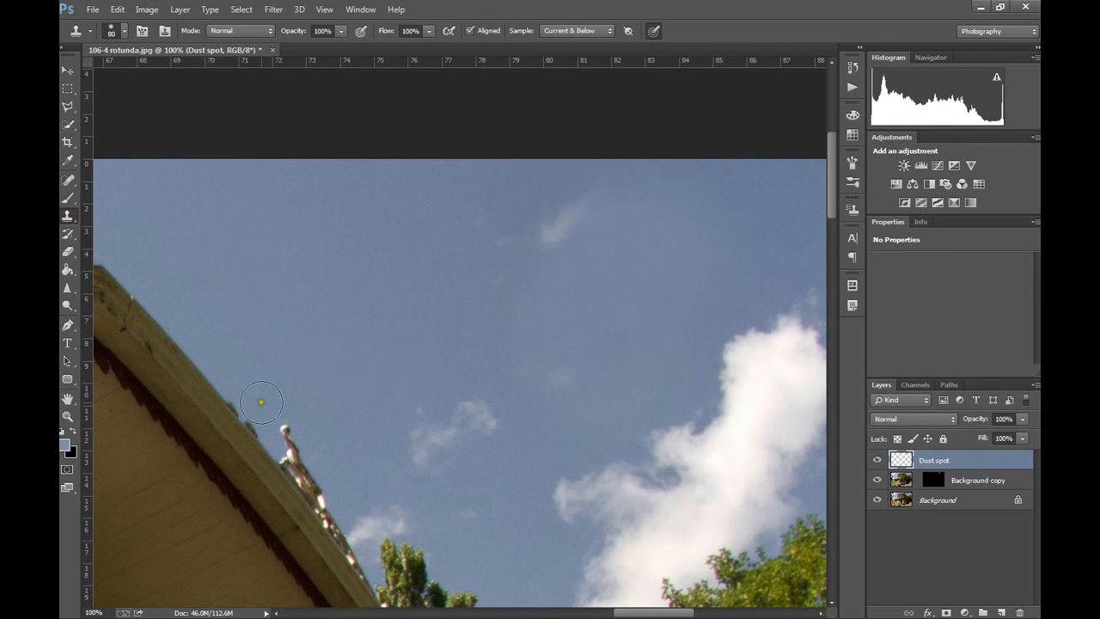
alt+click(263, 401)
- Set the Clone Stamp hardness to 70% and clone along the roof edge where the wire crossed it
alt+click(312, 370)
click(197, 376)
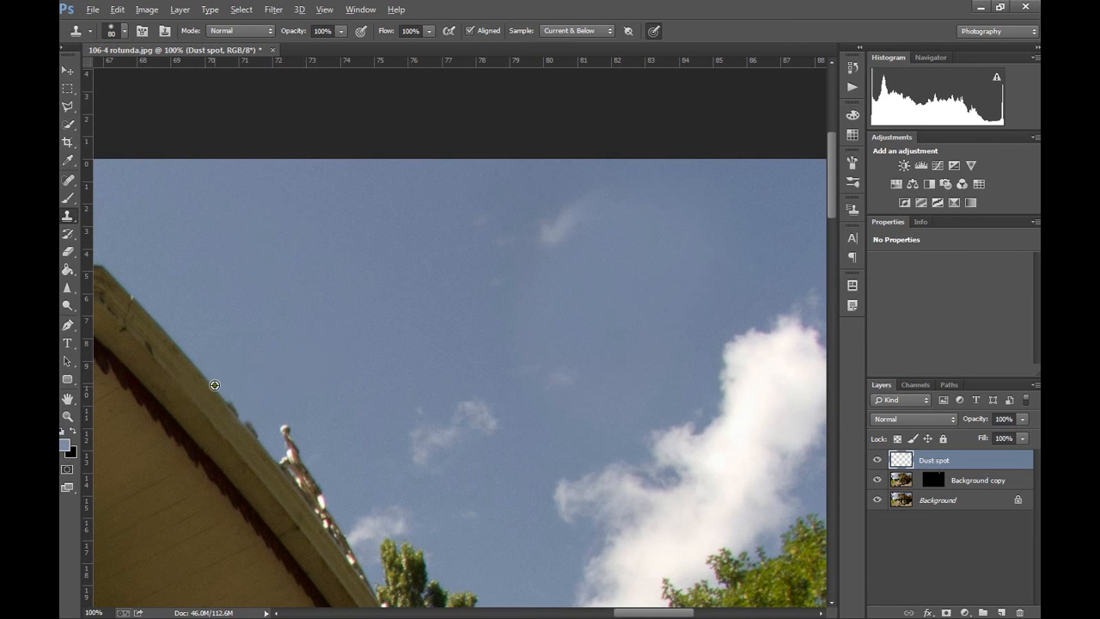
click(124, 32)
drag(144, 105, 186, 105)
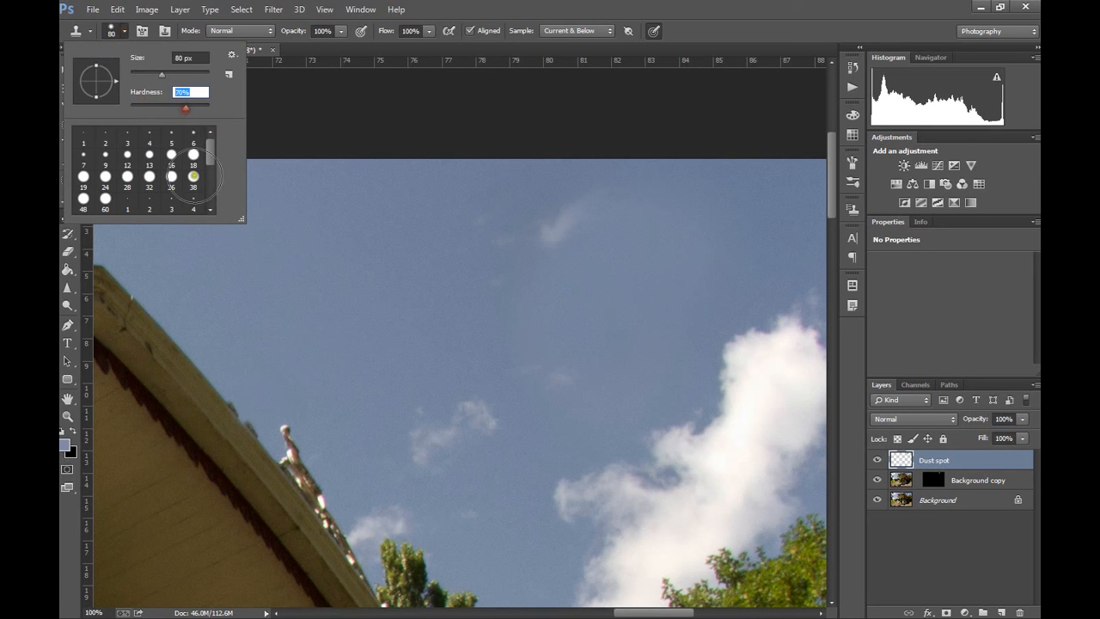
click(248, 343)
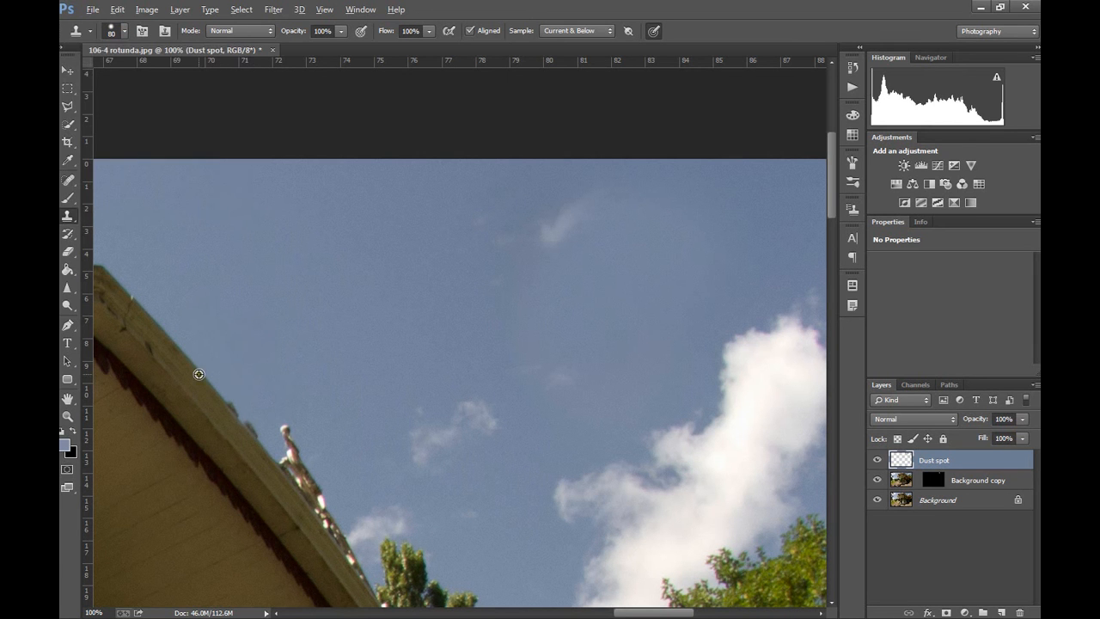
click(230, 410)
- Heal the wire's shadow on the gravel on the Background layer, using a 90 px Content-Aware Spot Healing Brush without sampling all layers
key(ctrl+minus)
key(ctrl+minus)
key(ctrl+minus)
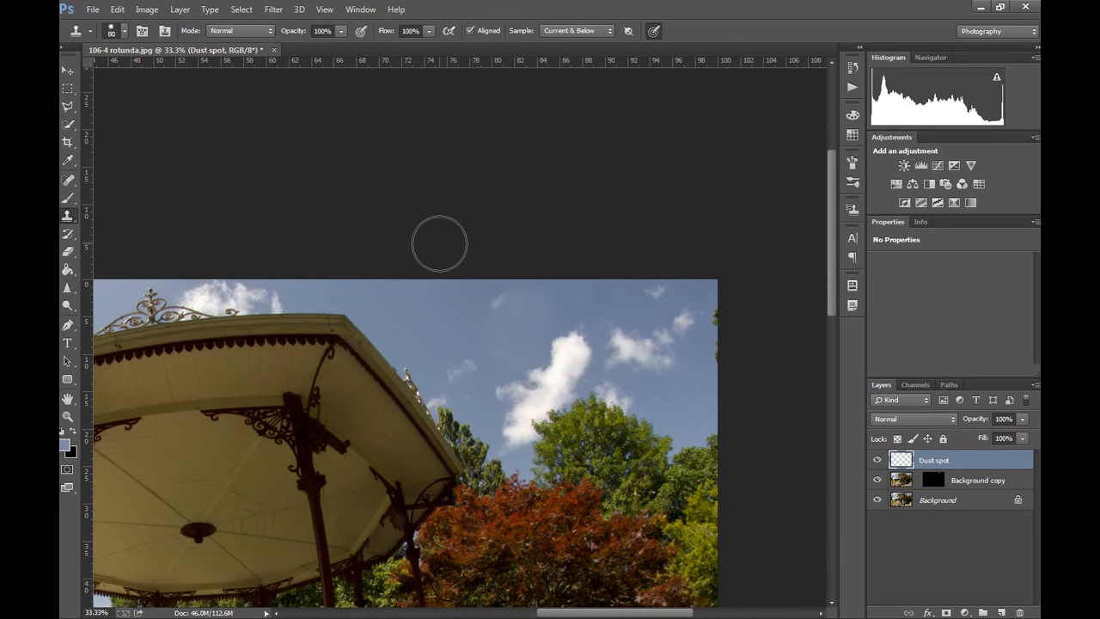
key(ctrl+minus)
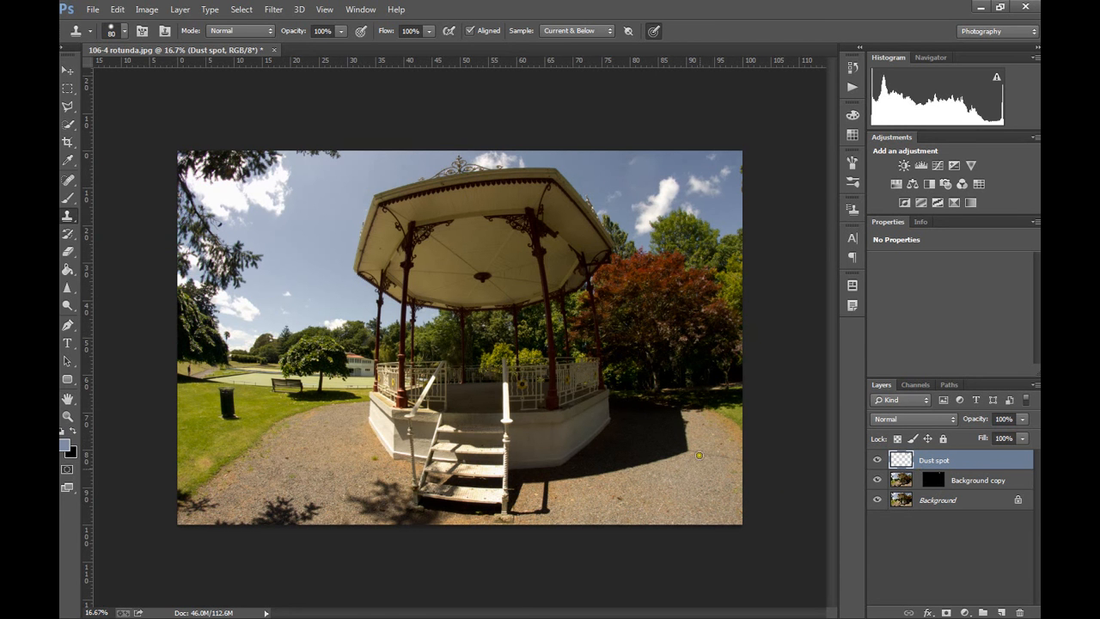
key(ctrl+plus)
key(ctrl+plus)
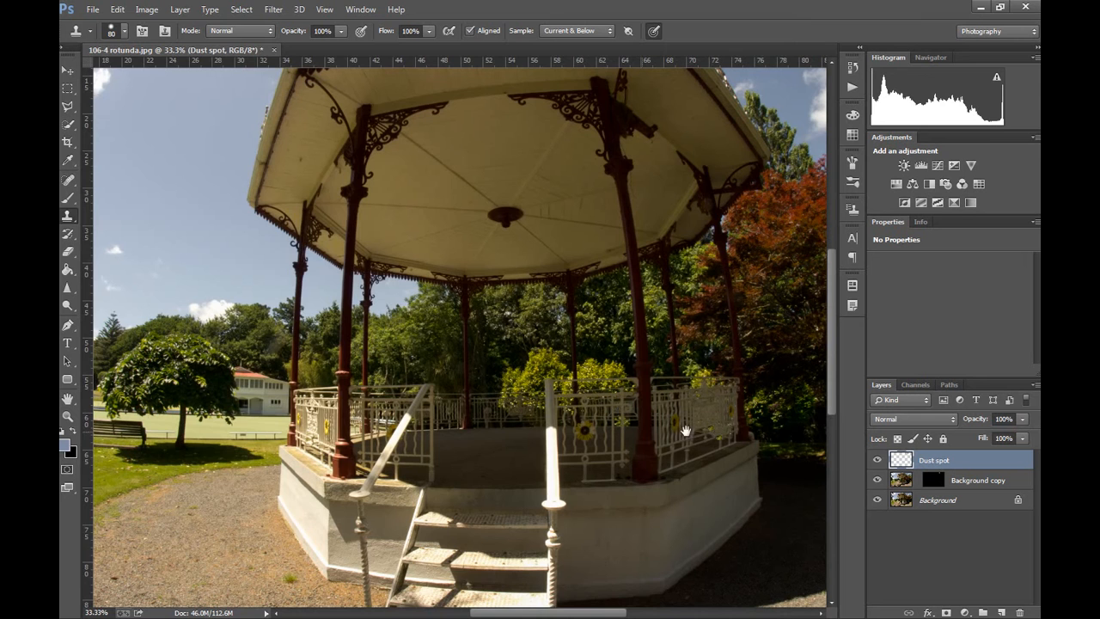
mouse_move(649, 465)
mouse_down()
mouse_move(421, 326)
mouse_move(412, 344)
mouse_up()
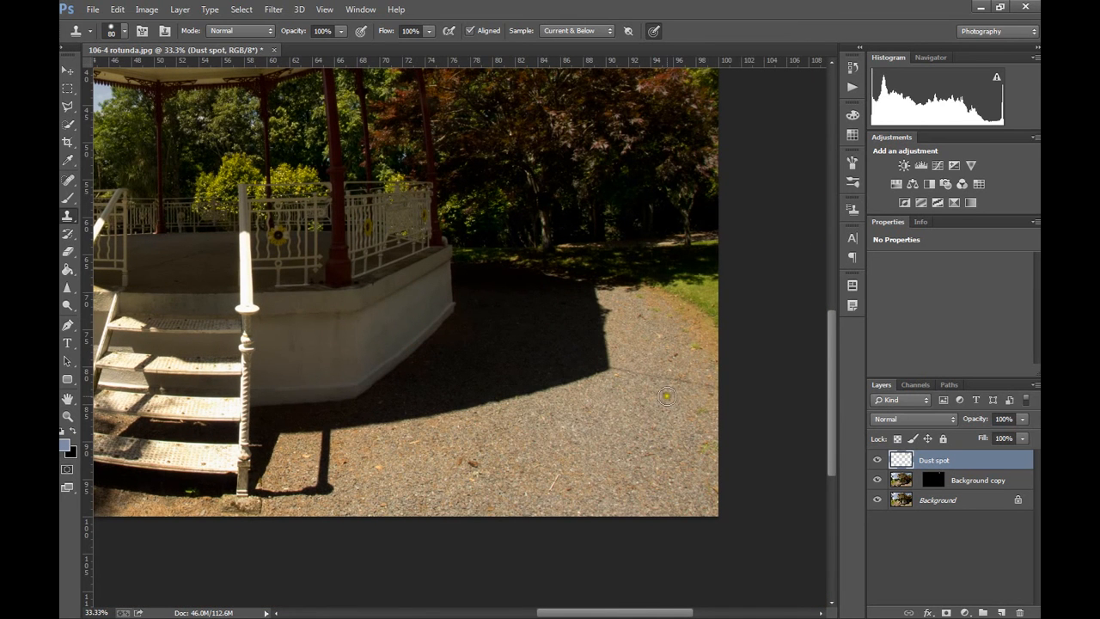
key(ctrl+plus)
mouse_move(668, 386)
mouse_down()
mouse_move(530, 381)
mouse_move(387, 346)
mouse_up()
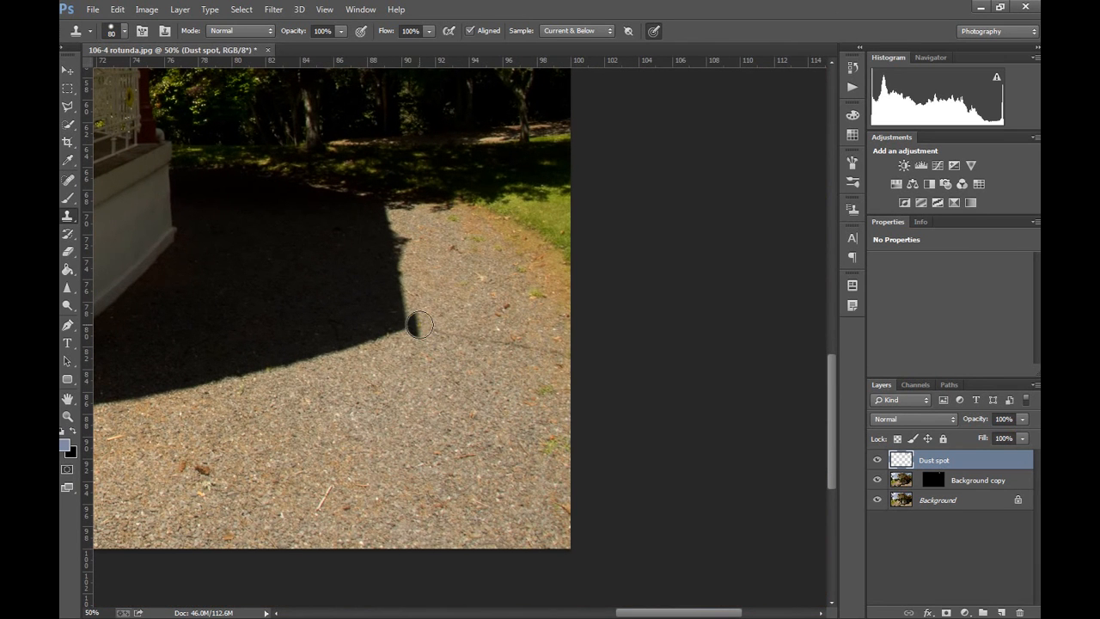
click(68, 179)
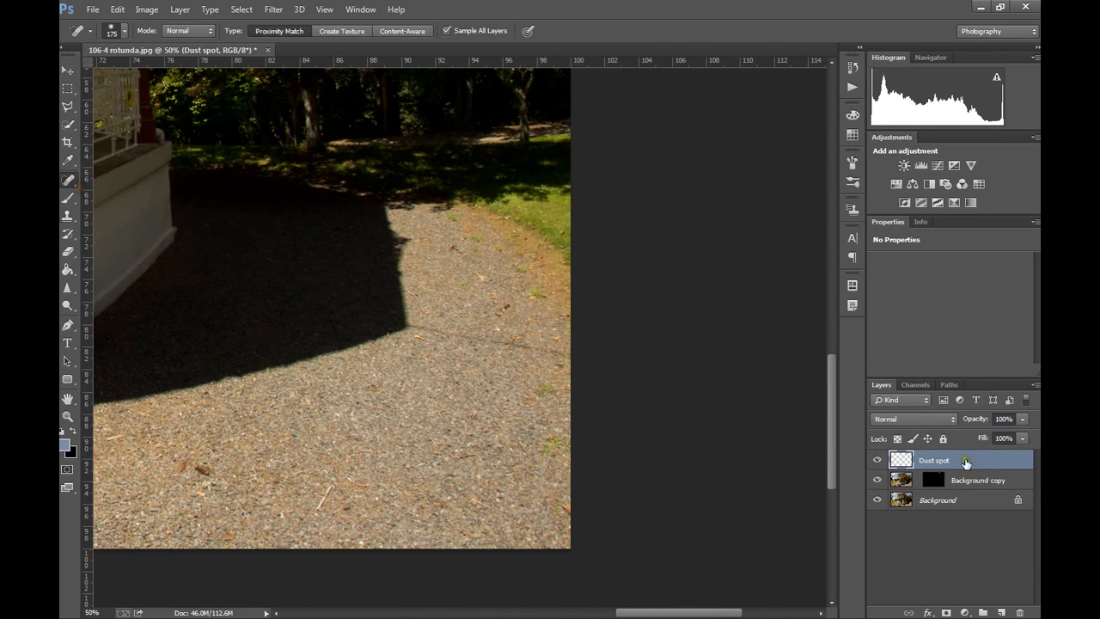
click(968, 500)
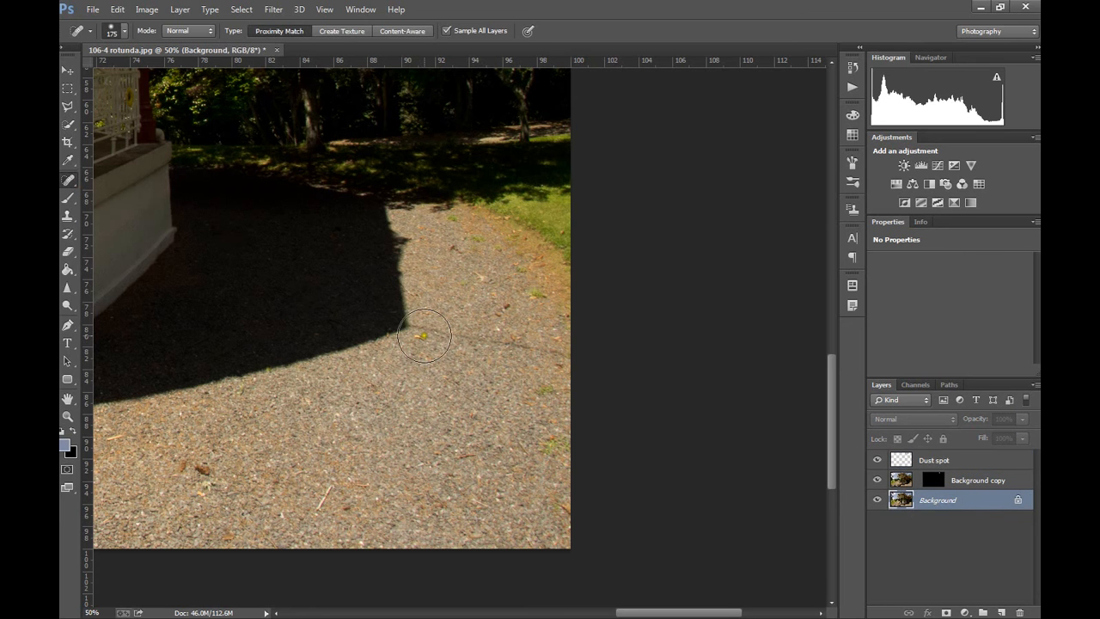
key(bracketleft)
drag(419, 323, 570, 353)
click(395, 35)
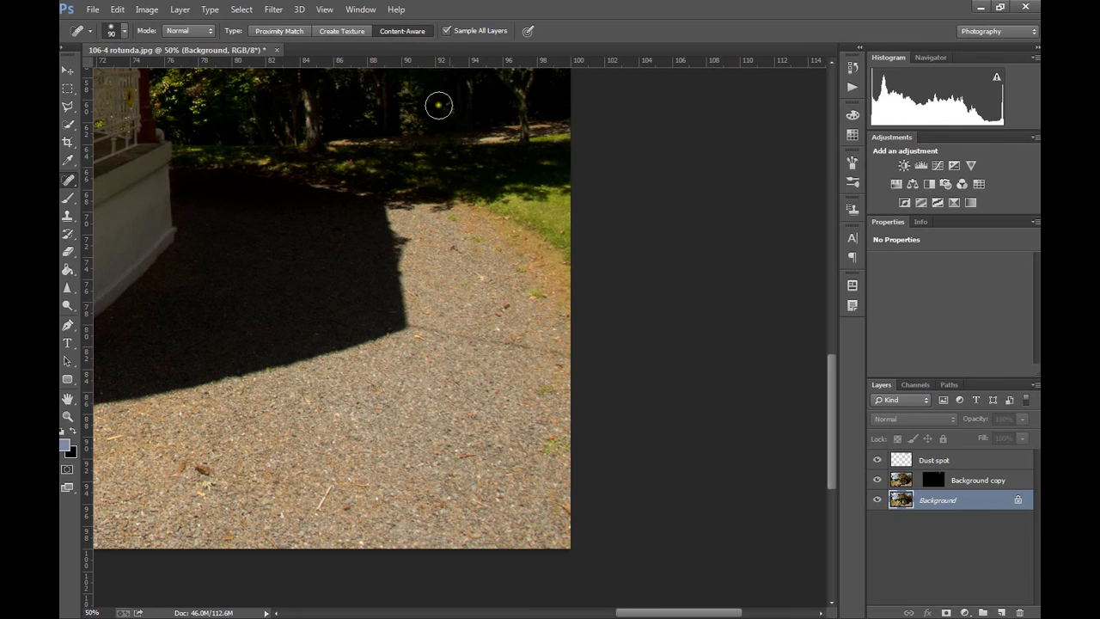
drag(416, 326, 596, 387)
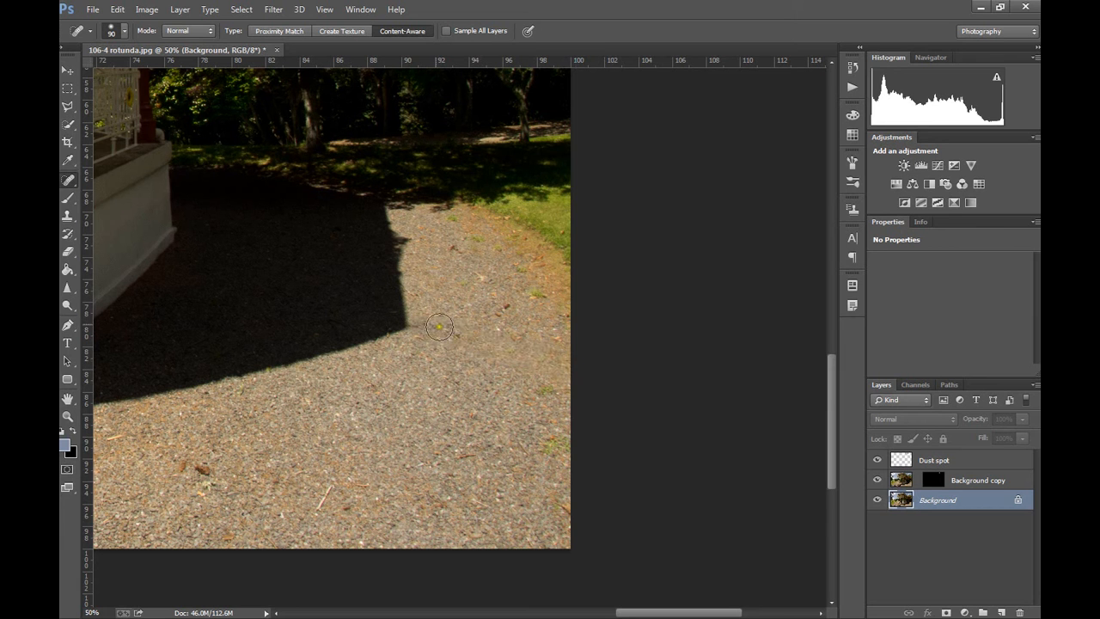
click(419, 326)
- Heal the stray foliage at the photo's right edge in the sky on the Background layer, using the Content-Aware Spot Healing Brush
drag(258, 461, 516, 363)
drag(279, 400, 361, 376)
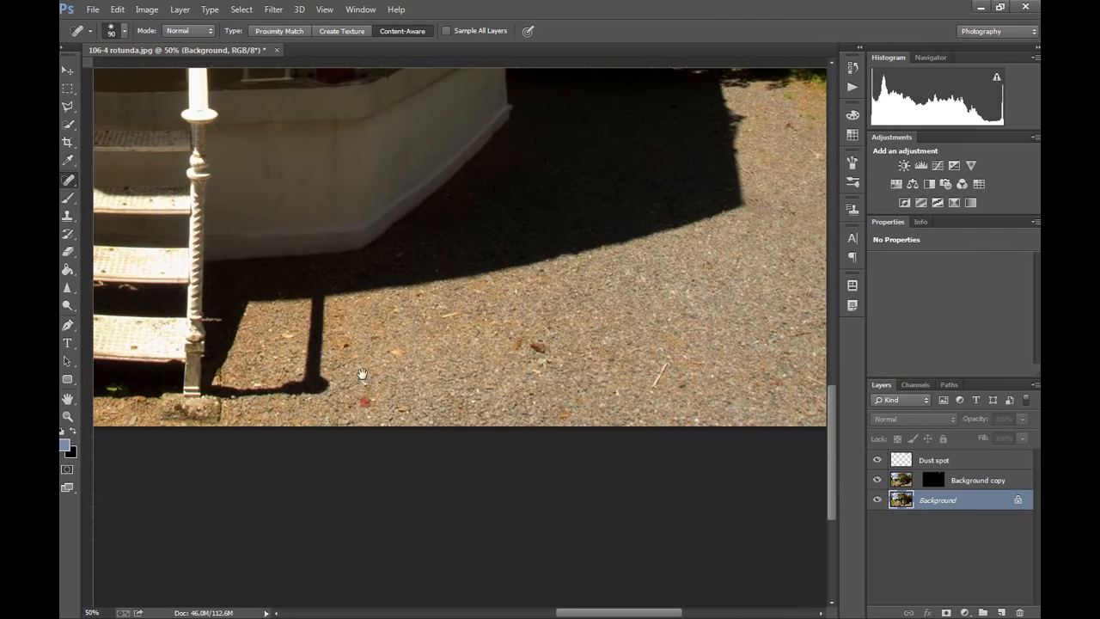
drag(372, 337, 479, 437)
key(ctrl+minus)
key(ctrl+minus)
key(ctrl+minus)
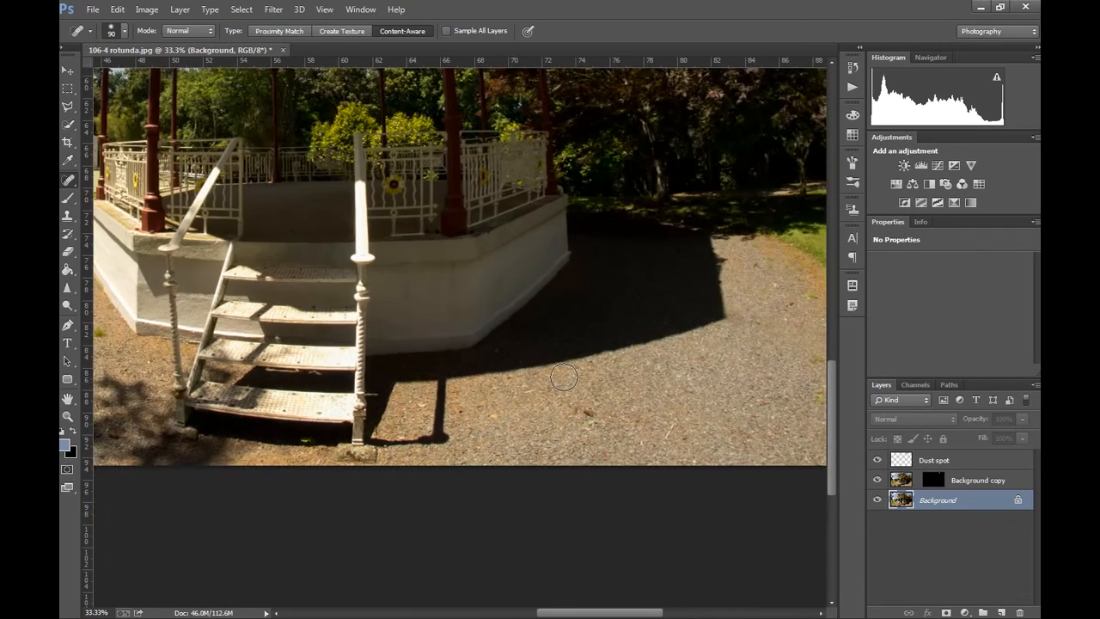
key(ctrl+minus)
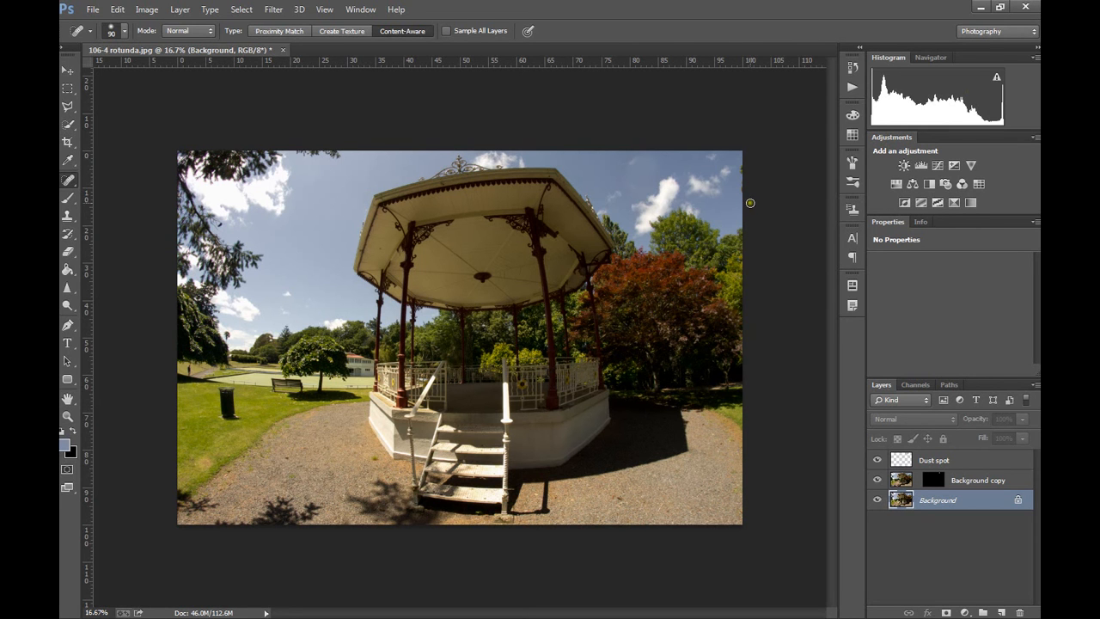
mouse_move(745, 205)
mouse_down()
mouse_move(740, 161)
mouse_move(756, 229)
mouse_up()
key(ctrl+plus)
key(ctrl+plus)
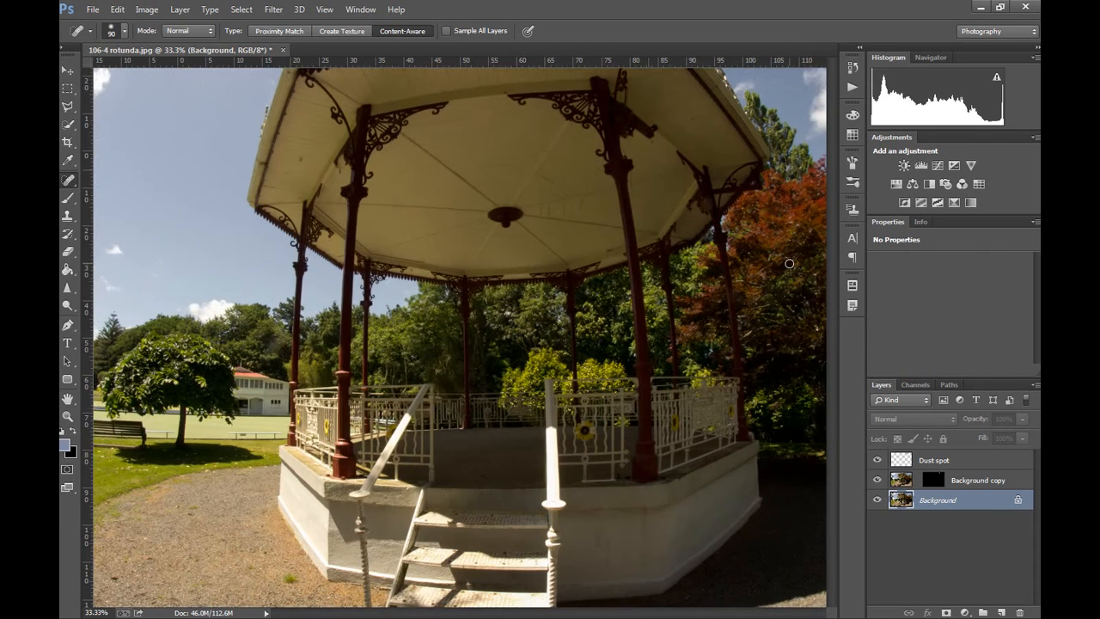
drag(805, 275, 557, 204)
mouse_move(366, 374)
mouse_down()
mouse_move(361, 351)
mouse_move(343, 373)
mouse_move(365, 316)
mouse_up()
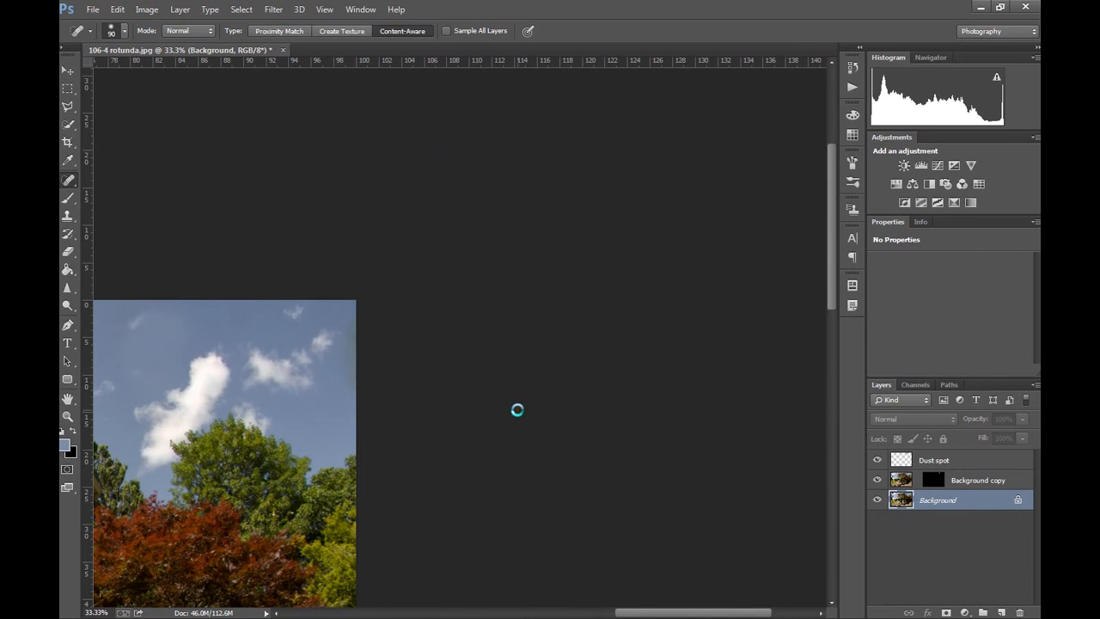
mouse_move(346, 380)
mouse_down()
mouse_move(347, 319)
mouse_move(348, 377)
mouse_move(364, 309)
mouse_up()
drag(284, 414, 579, 356)
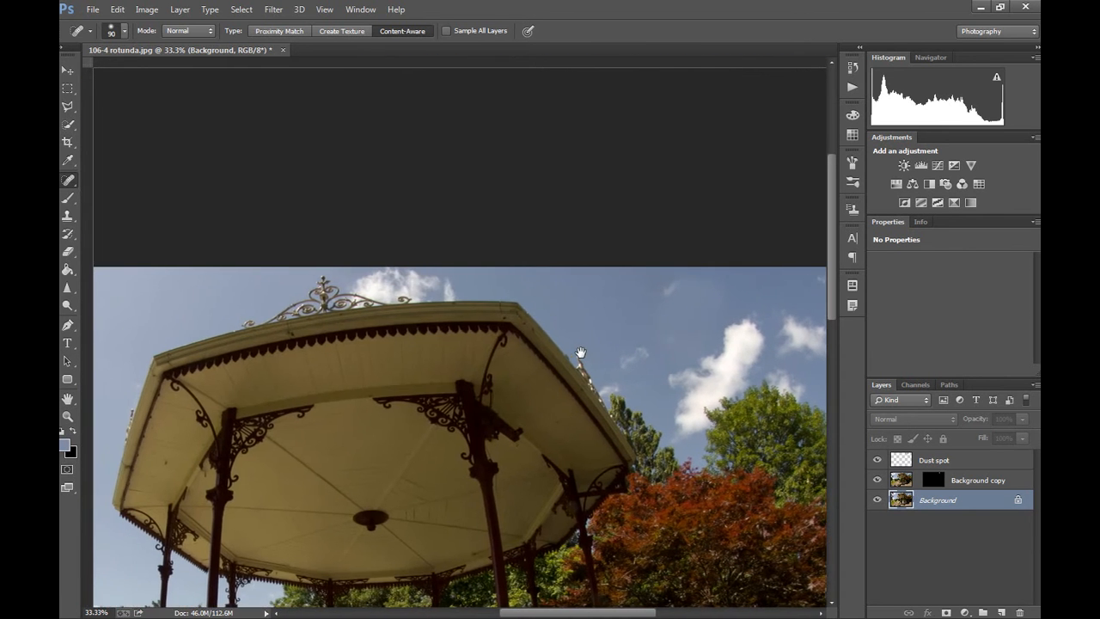
key(ctrl+minus)
key(ctrl+minus)
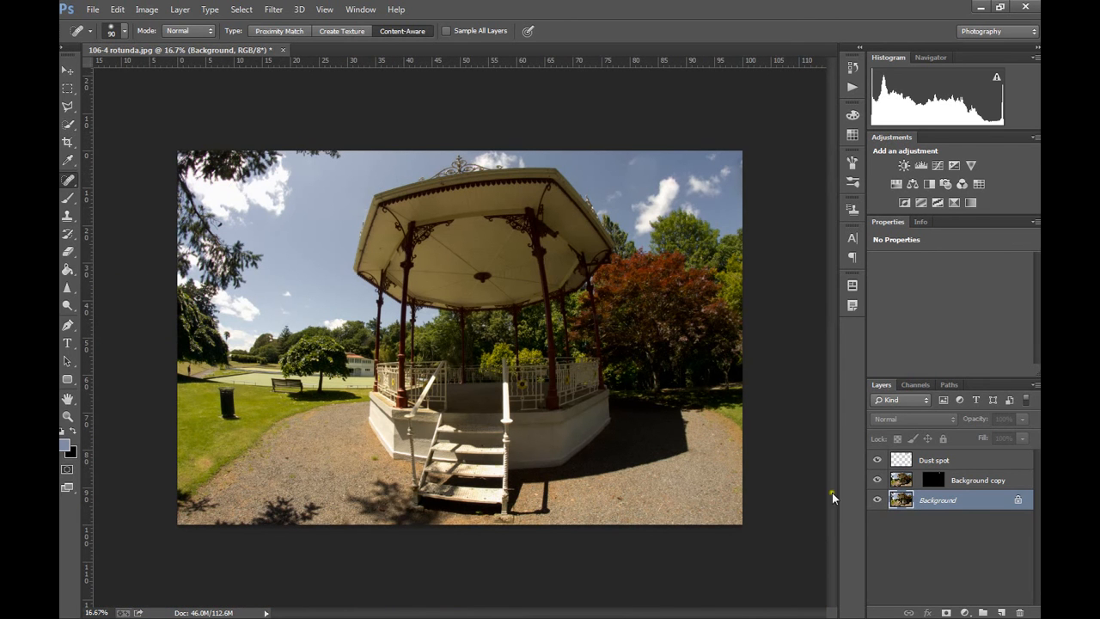
- Create a new empty layer and move it above the Dust spot layer
click(1001, 609)
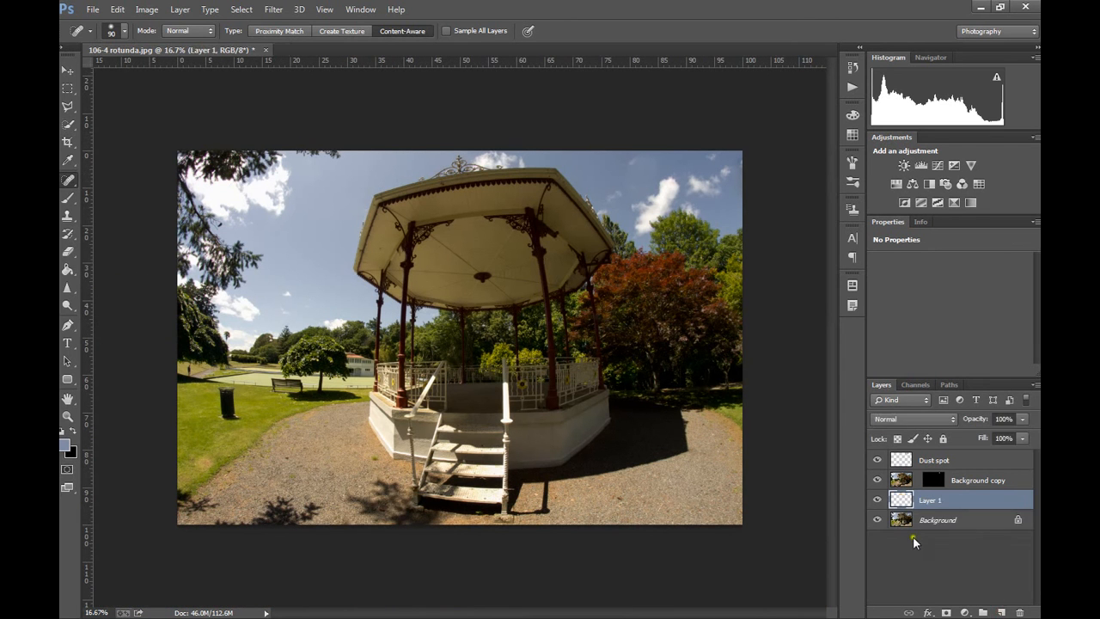
drag(961, 502, 964, 453)
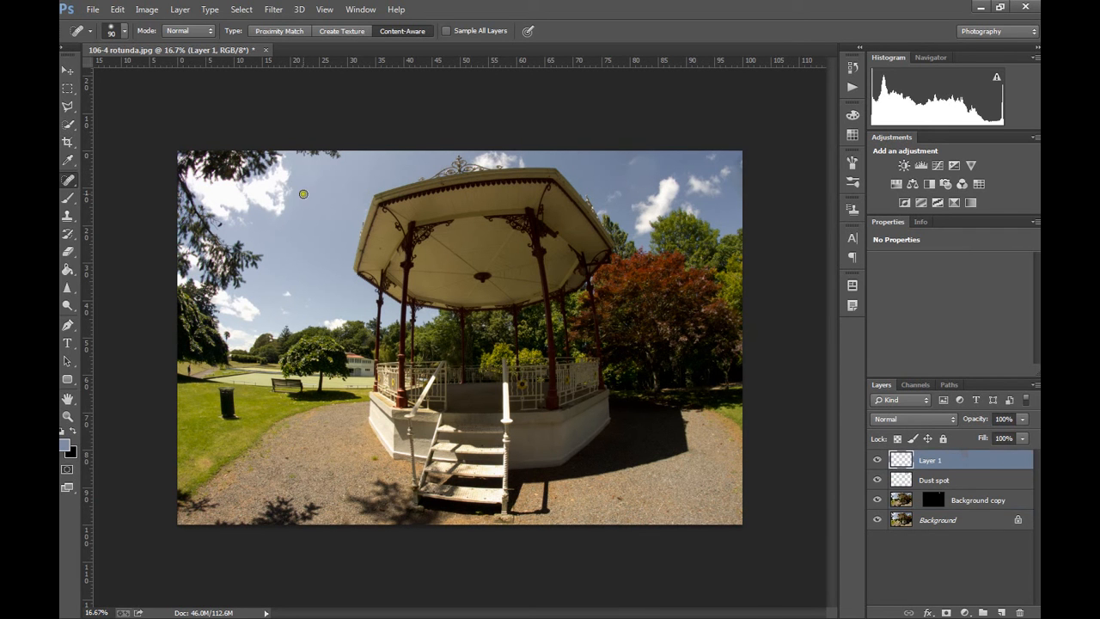
- Try to heal the branches along the photo's top edge with a 300 px Spot Healing Brush sampling all layers, and undo it
key(bracketright)
key(bracketright)
key(bracketright)
drag(336, 154, 258, 147)
click(448, 31)
drag(352, 159, 276, 155)
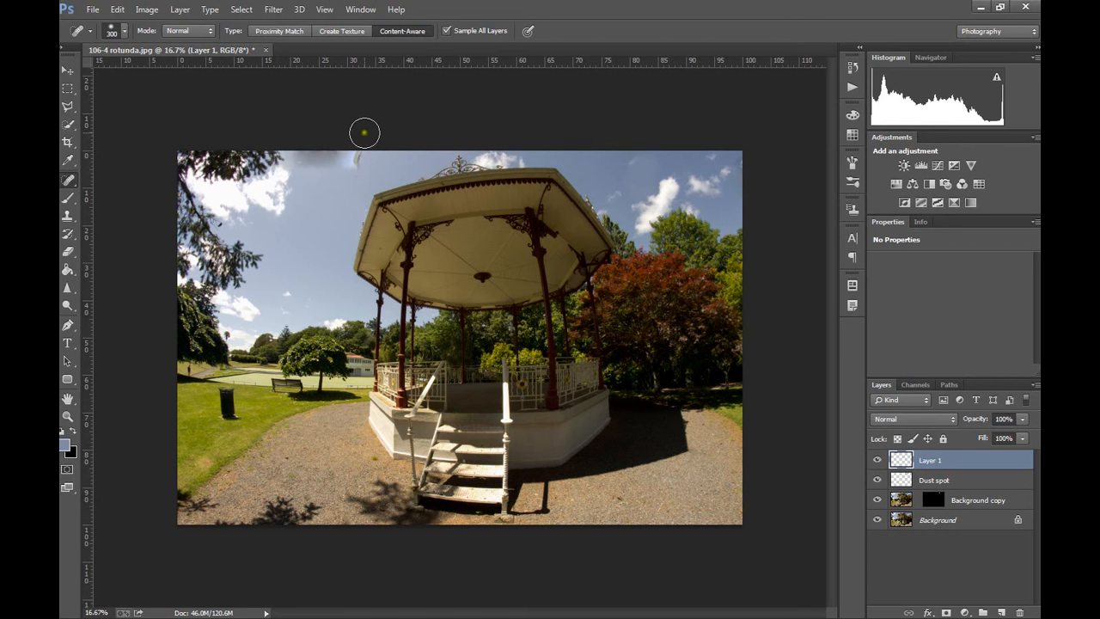
key(ctrl+z)
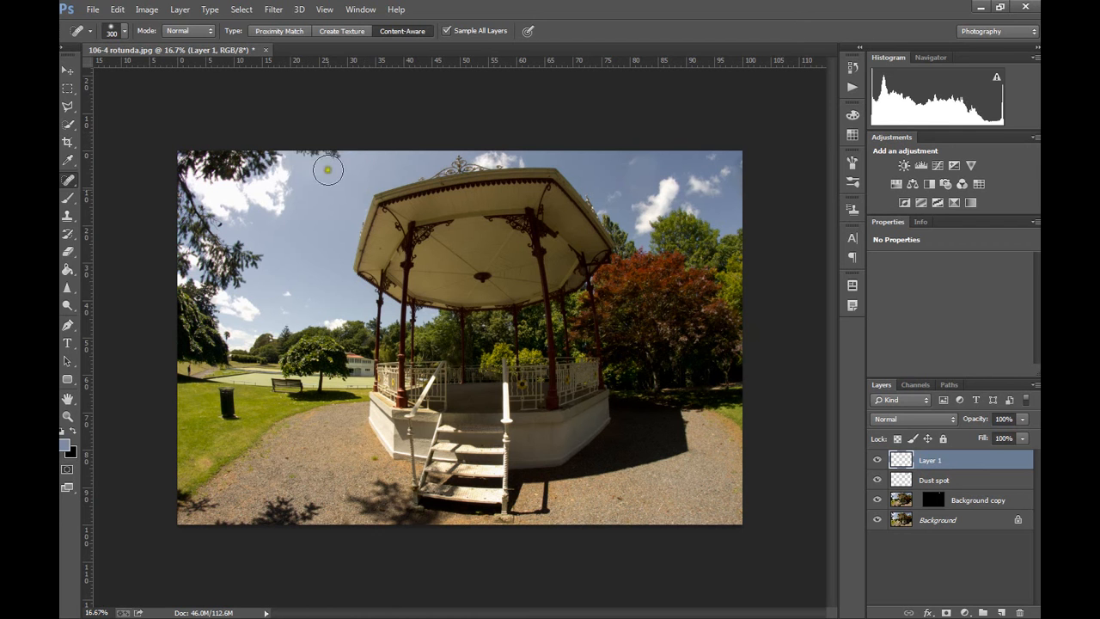
- Switch to the Clone Stamp, set its brush size to 300 px and lower the hardness
click(70, 219)
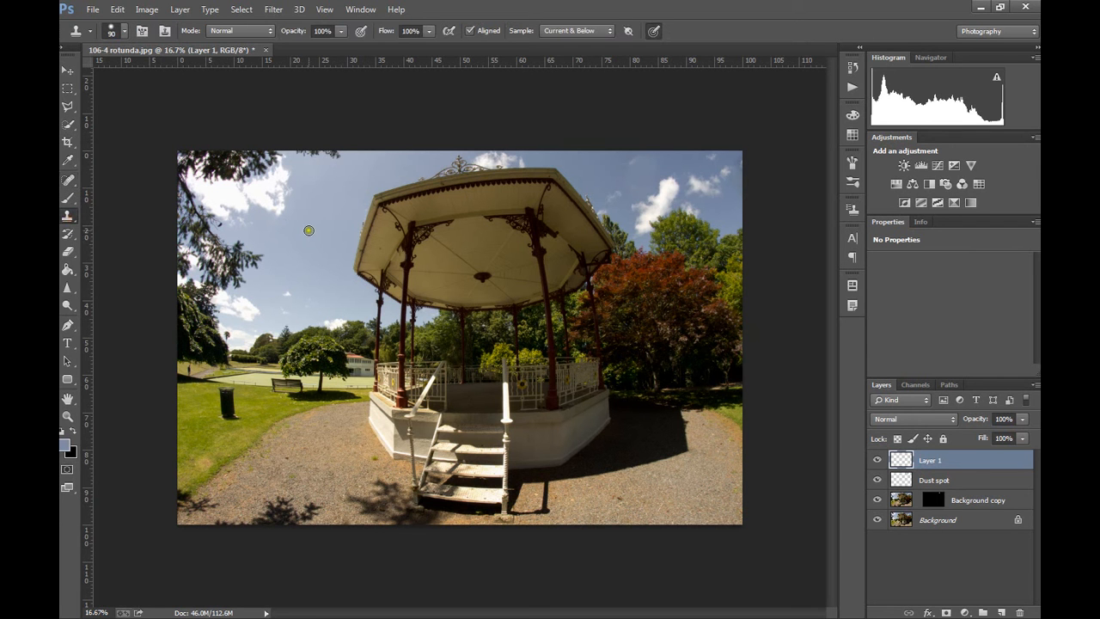
key(bracketright)
key(bracketright)
key(bracketright)
key(bracketright)
key(bracketright)
key(bracketright)
key(bracketright)
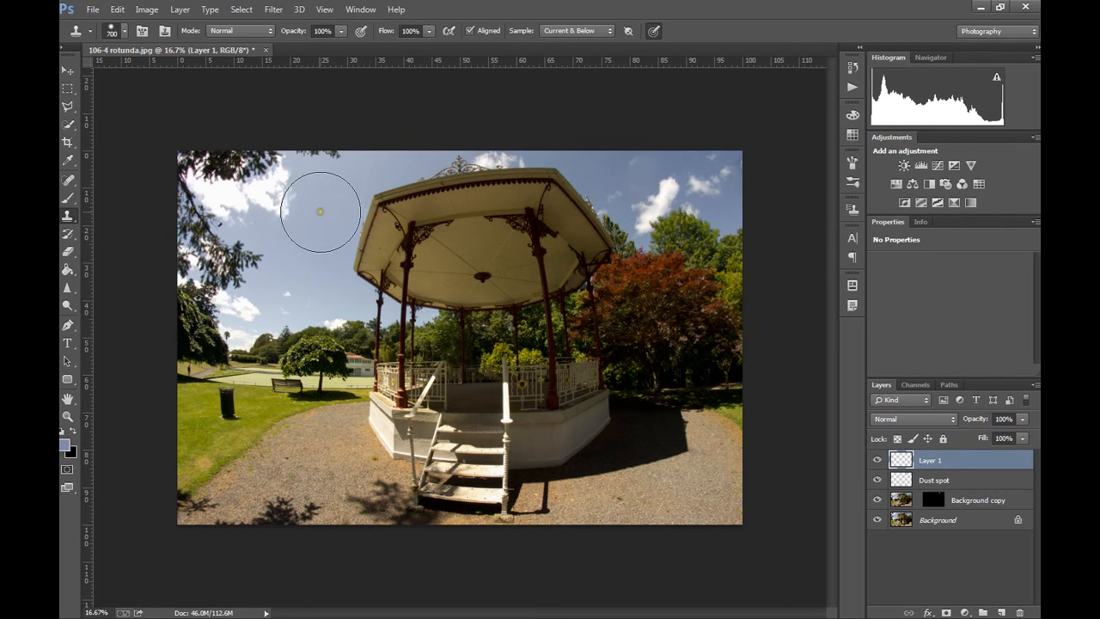
key(bracketleft)
key(bracketleft)
key(bracketleft)
key(bracketleft)
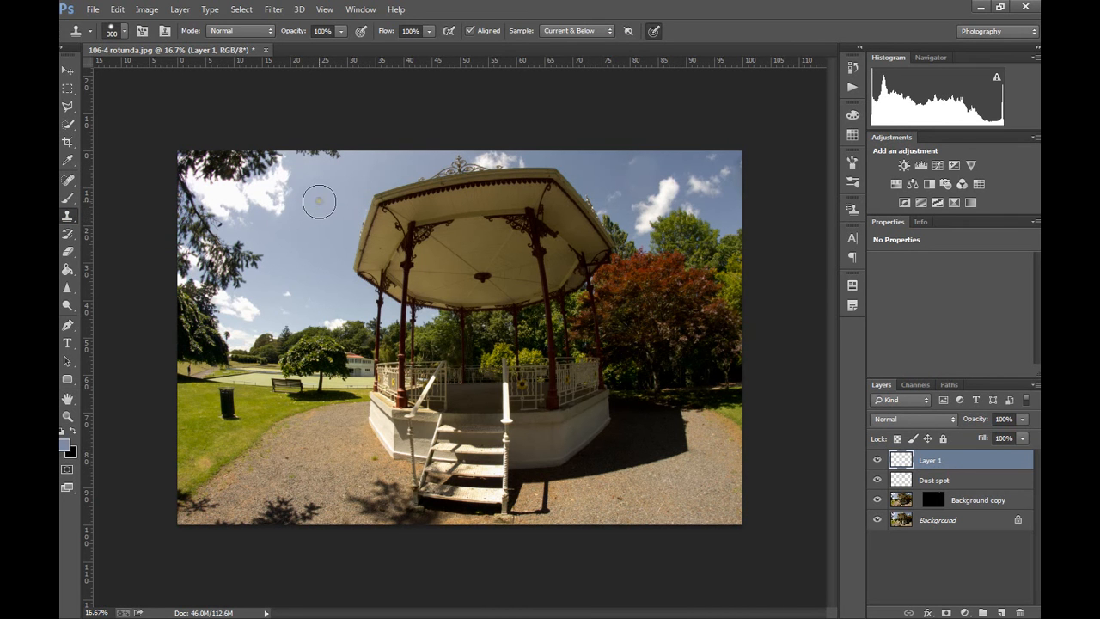
click(126, 36)
drag(160, 103, 129, 104)
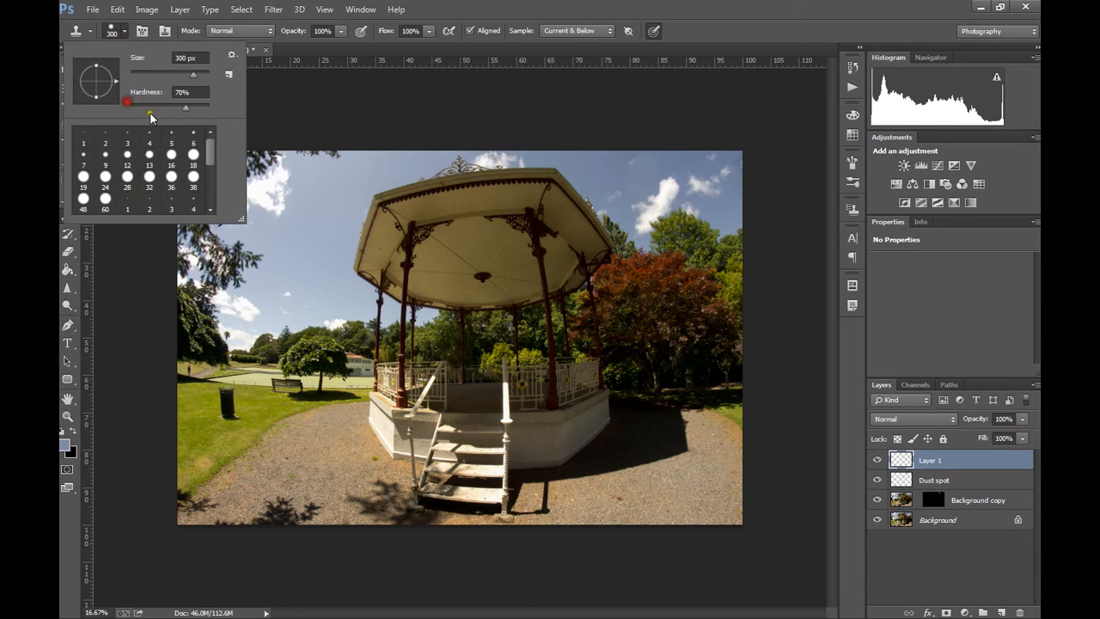
- Clone clean sky on Layer 1 over the branch tips along the photo's top edge
click(332, 199)
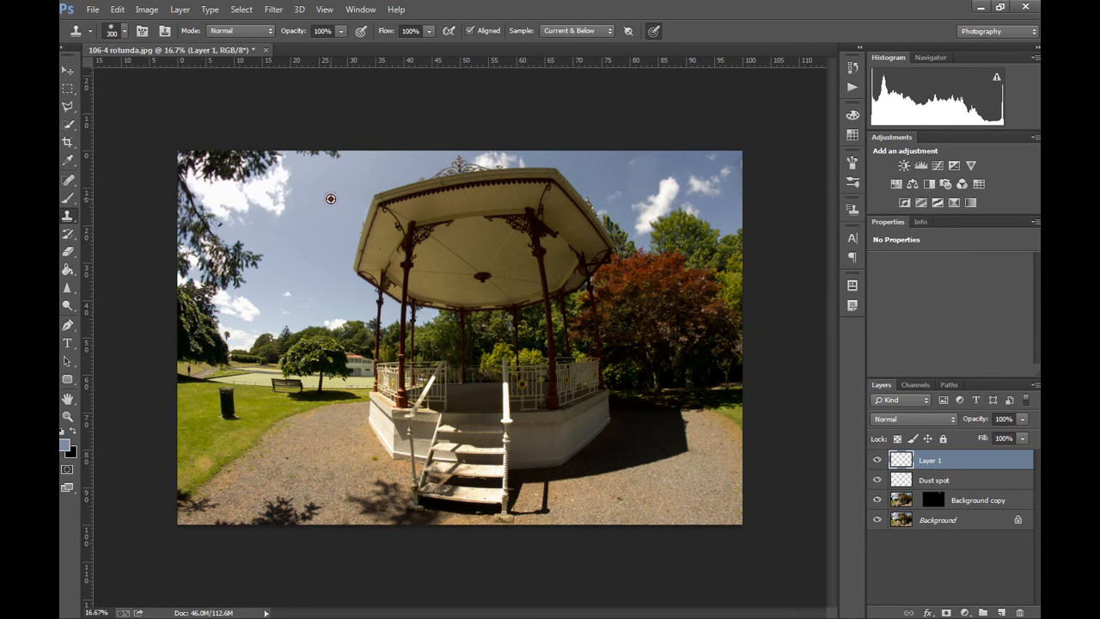
alt+click(334, 157)
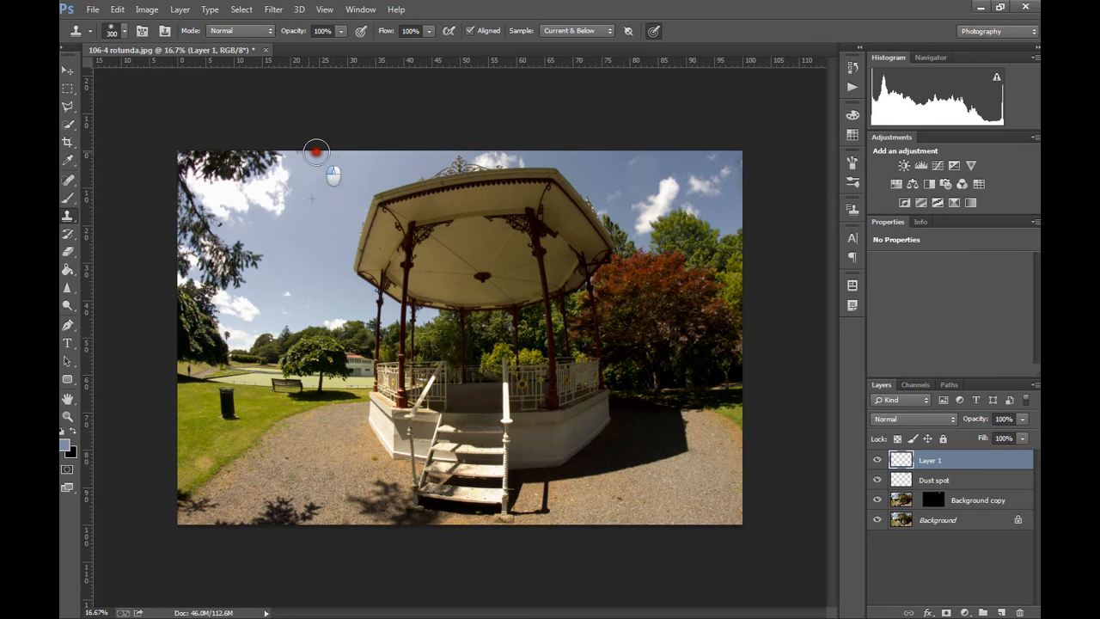
click(302, 152)
click(326, 176)
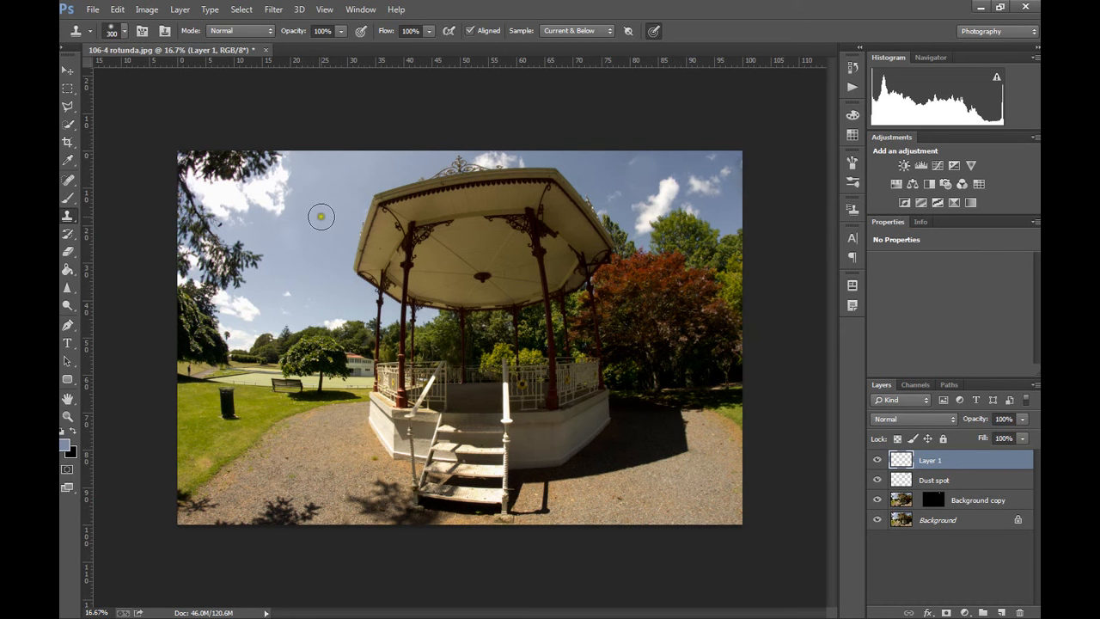
- Enlarge the Clone Stamp to 500 px and clone sky over the large cloud and hanging branches in the photo's upper left
key(])
key(])
click(287, 166)
click(270, 213)
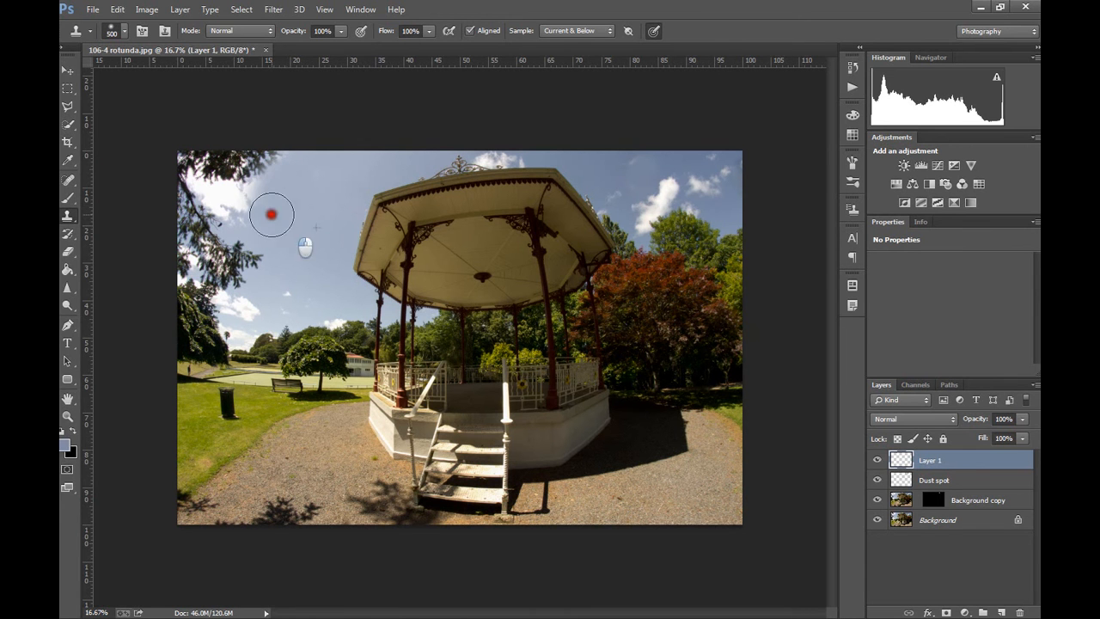
mouse_move(237, 212)
mouse_down()
mouse_move(272, 154)
mouse_move(214, 197)
mouse_move(233, 207)
mouse_up()
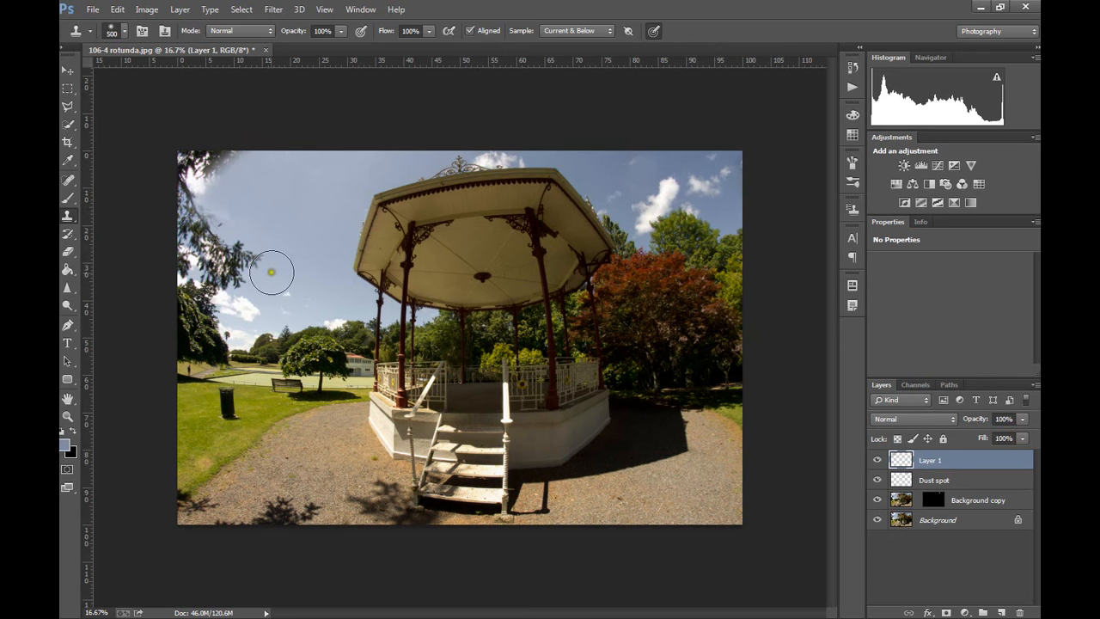
alt+click(297, 244)
mouse_move(258, 261)
mouse_down()
mouse_move(243, 253)
mouse_move(259, 265)
mouse_move(211, 270)
mouse_move(226, 219)
mouse_move(230, 239)
mouse_up()
mouse_move(225, 287)
mouse_down()
mouse_move(186, 245)
mouse_move(204, 273)
mouse_move(184, 209)
mouse_move(212, 243)
mouse_up()
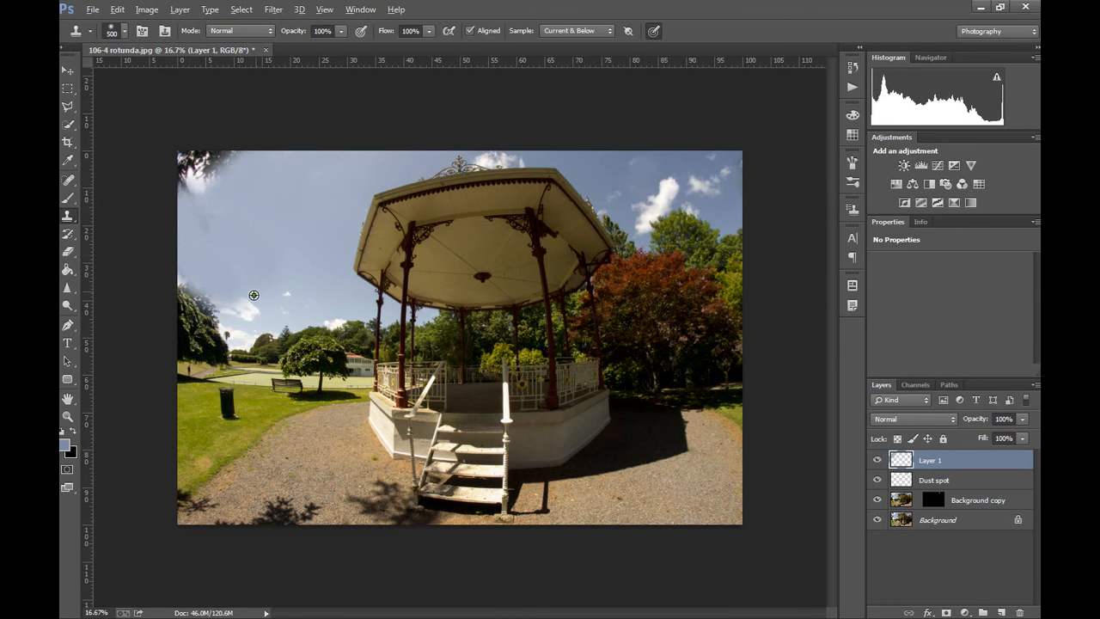
- Enlarge the Clone Stamp to 700 px and clone sky toward the remaining foliage in the photo's upper-left corner, undoing the flawed strokes
alt+click(279, 249)
key(])
alt+click(295, 237)
mouse_move(269, 256)
mouse_down()
mouse_move(208, 229)
mouse_move(192, 167)
mouse_move(221, 221)
mouse_move(189, 172)
mouse_move(231, 160)
mouse_move(189, 154)
mouse_up()
alt+click(293, 238)
key(ctrl+z)
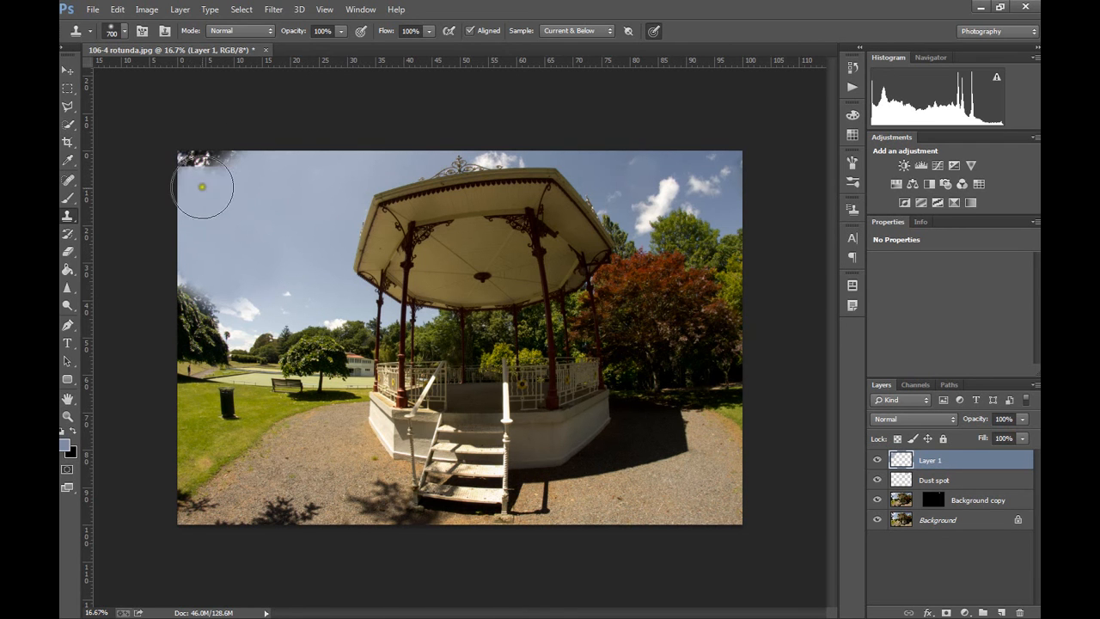
alt+click(275, 247)
mouse_move(202, 176)
mouse_down()
mouse_move(245, 158)
mouse_move(167, 156)
mouse_move(213, 182)
mouse_move(221, 207)
mouse_move(190, 176)
mouse_move(255, 161)
mouse_move(174, 152)
mouse_move(221, 151)
mouse_up()
key(ctrl+z)
- Clone plain sky over the small clouds above the distant tree line on the photo's left side
alt+click(235, 232)
alt+click(237, 249)
click(231, 297)
mouse_move(231, 296)
mouse_down()
mouse_move(192, 262)
mouse_move(233, 298)
mouse_move(295, 289)
mouse_move(241, 300)
mouse_move(192, 275)
mouse_move(284, 306)
mouse_up()
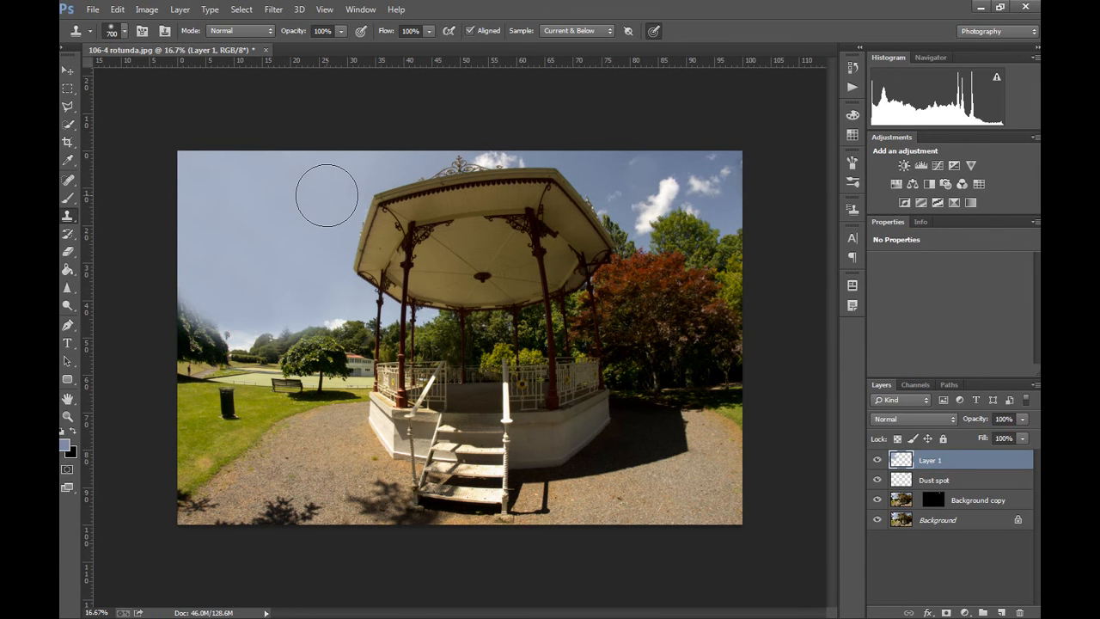
- Examine the cloned sky and the blended tree edge on the photo's left side up close
key(ctrl+plus)
key(ctrl+plus)
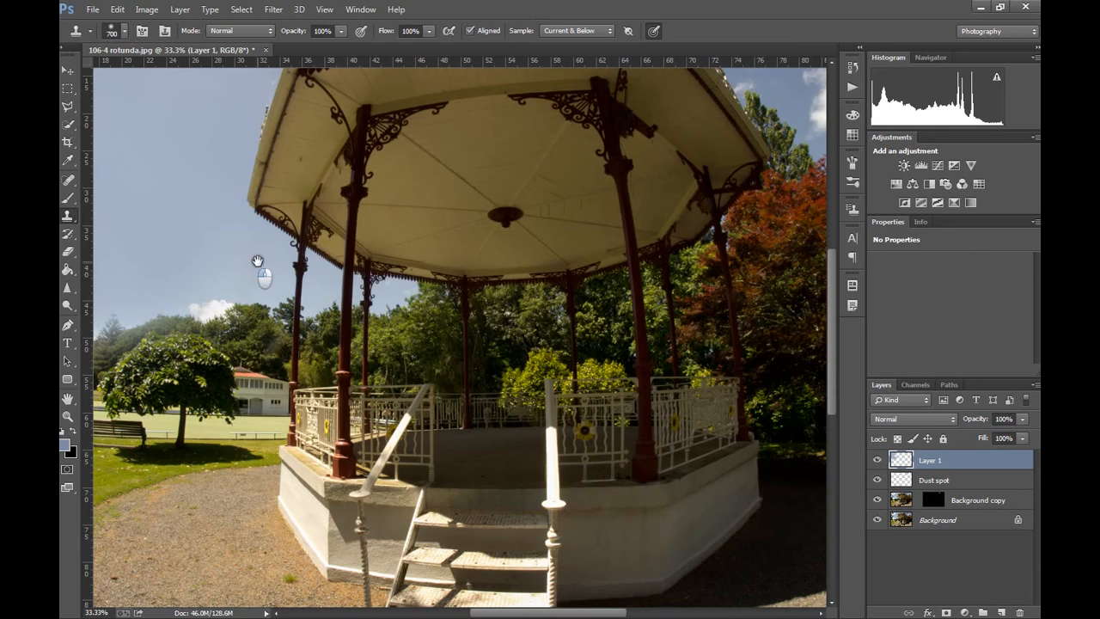
drag(248, 263, 537, 299)
drag(605, 356, 434, 280)
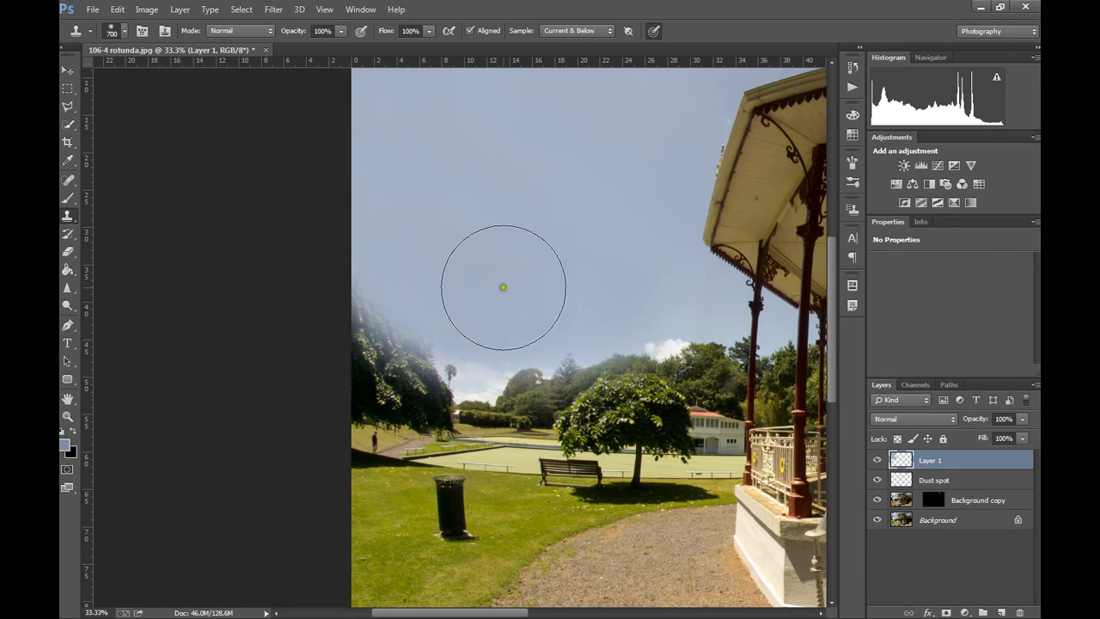
drag(897, 460, 914, 477)
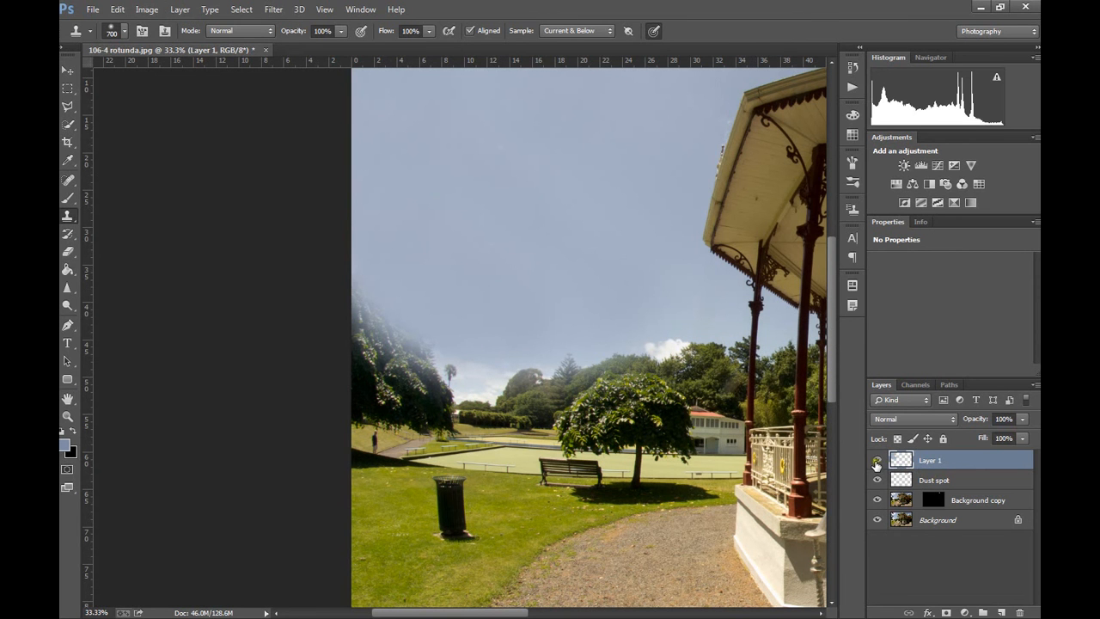
- Hide Layer 1 and Background copy, and select the trees on the photo's left and along the horizon with the Quick Selection tool
click(876, 461)
click(876, 460)
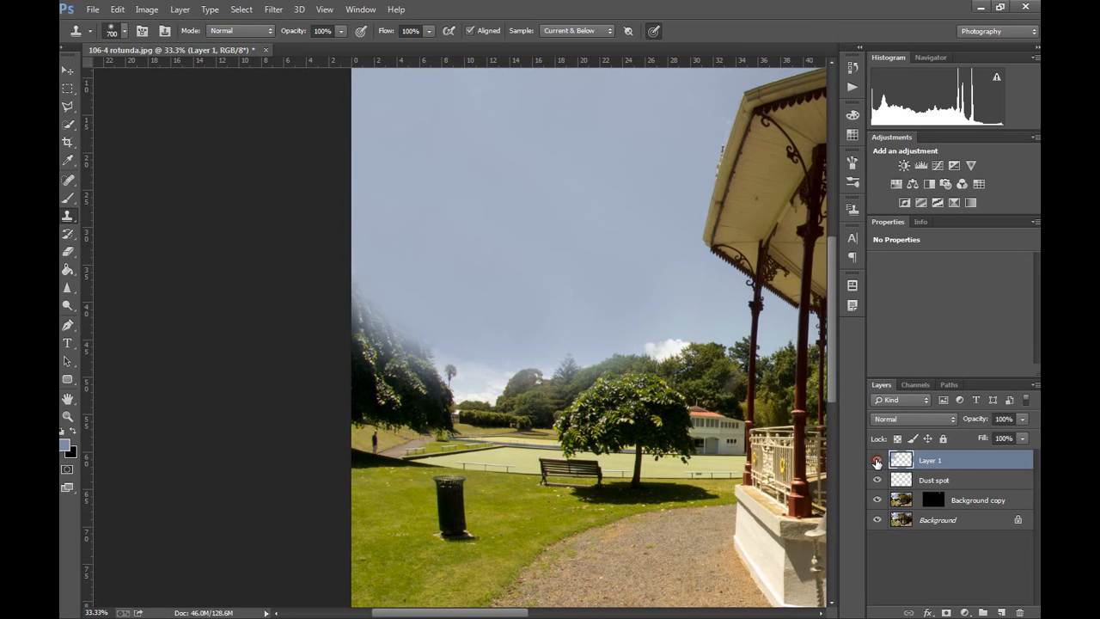
click(877, 459)
click(876, 499)
click(67, 122)
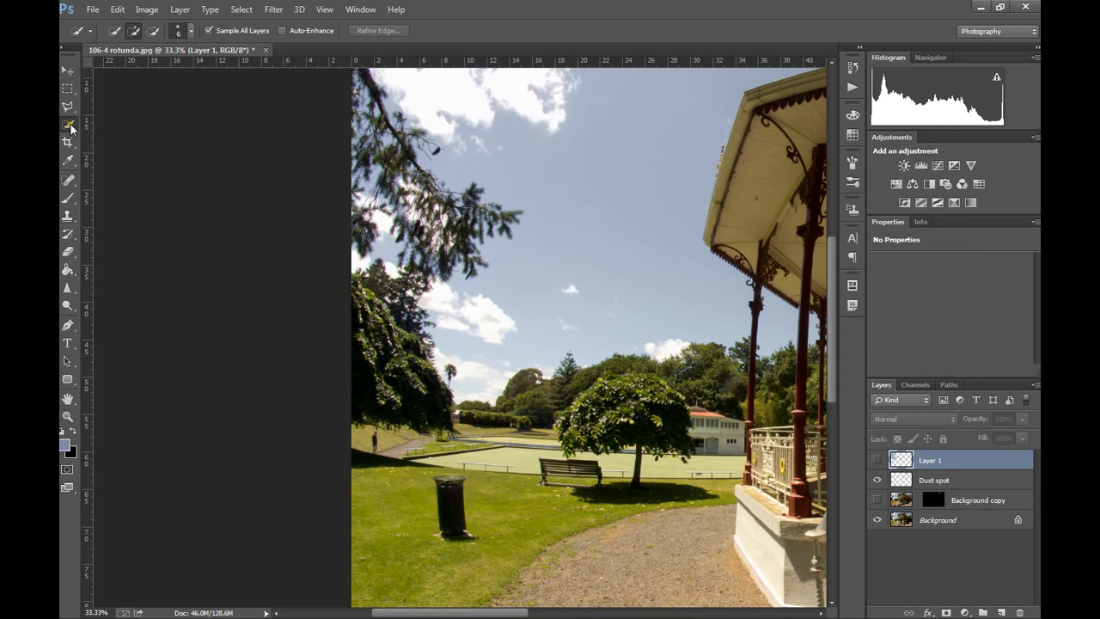
right_click(68, 126)
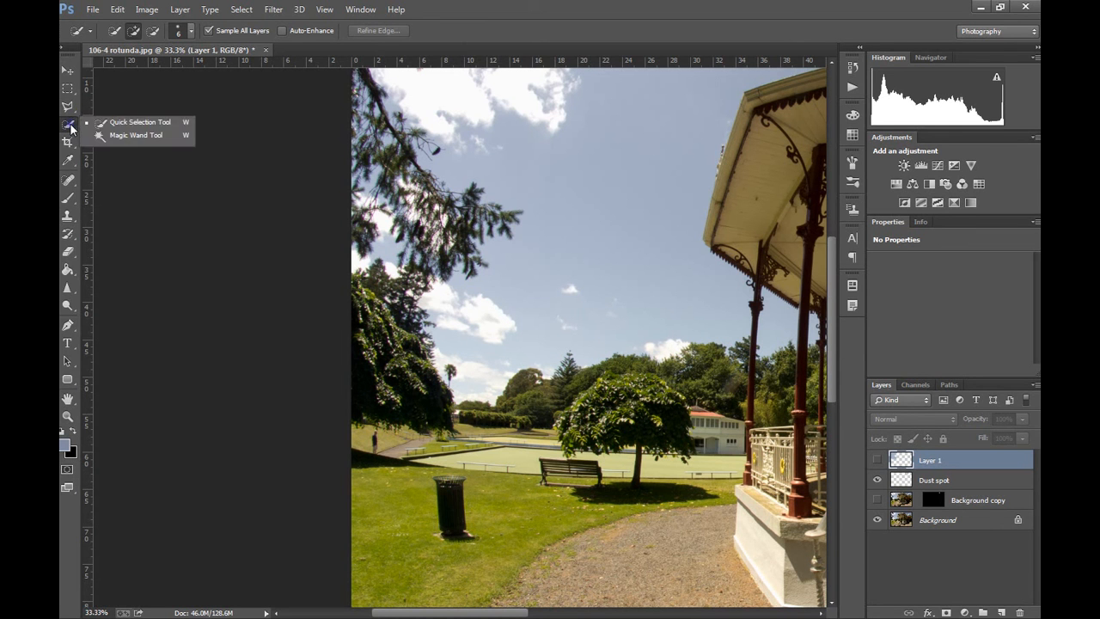
click(119, 125)
mouse_move(407, 348)
mouse_down()
mouse_move(392, 305)
mouse_move(361, 290)
mouse_move(359, 336)
mouse_move(417, 400)
mouse_move(449, 385)
mouse_move(448, 403)
mouse_move(502, 413)
mouse_move(540, 387)
mouse_move(529, 383)
mouse_move(618, 386)
mouse_move(644, 369)
mouse_move(681, 419)
mouse_move(606, 449)
mouse_move(365, 455)
mouse_up()
- Show Layer 1 again and add a layer mask to it that hides the selected tree area
click(877, 460)
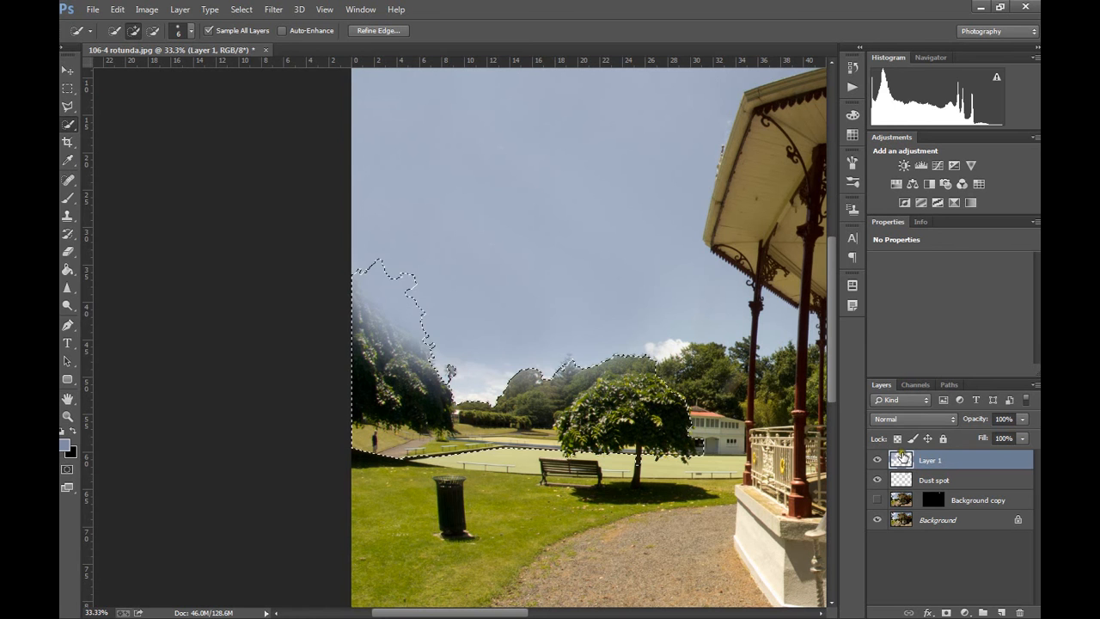
click(180, 9)
mouse_move(247, 174)
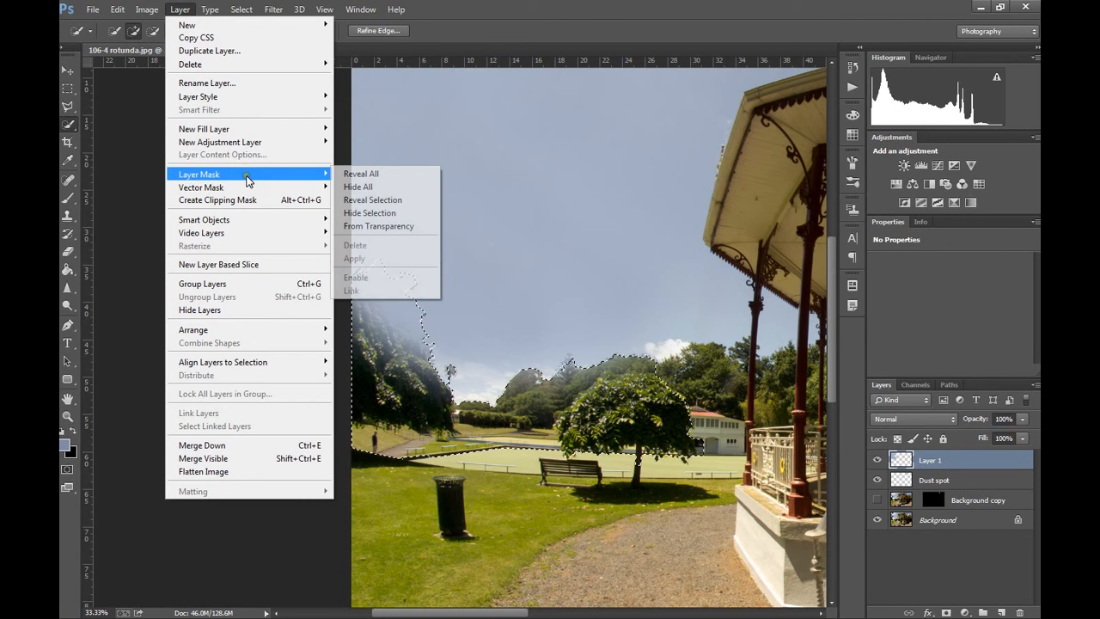
click(404, 212)
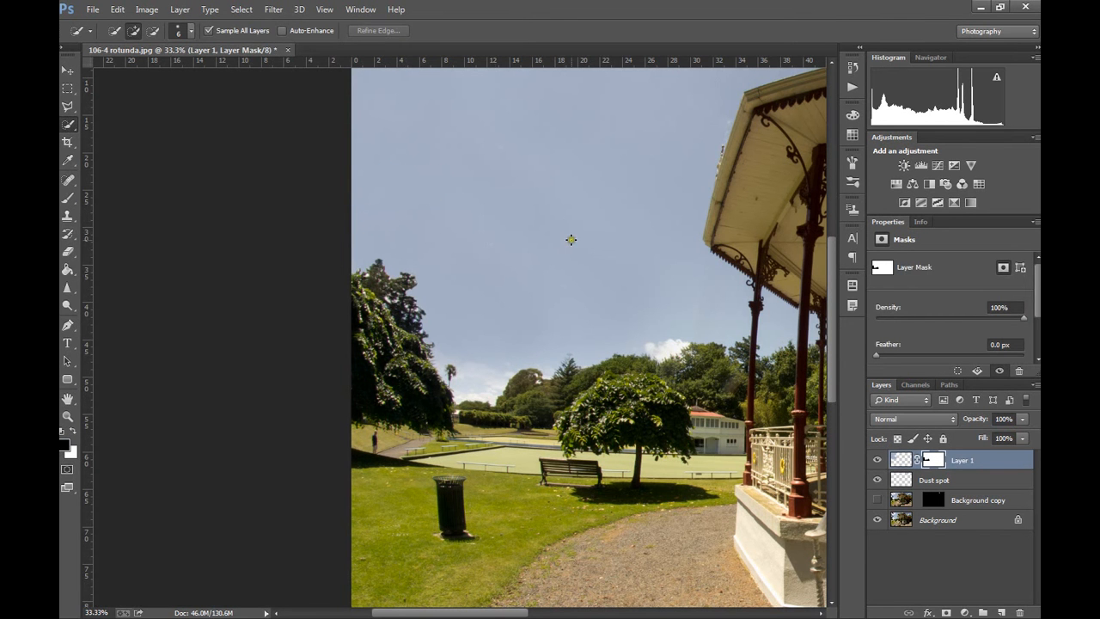
- Paint on Layer 1's mask with a softened 10 px white Brush over bright gaps in the left tree's foliage, undoing the stray sky stroke
key(ctrl+plus)
key(ctrl+plus)
key(ctrl+plus)
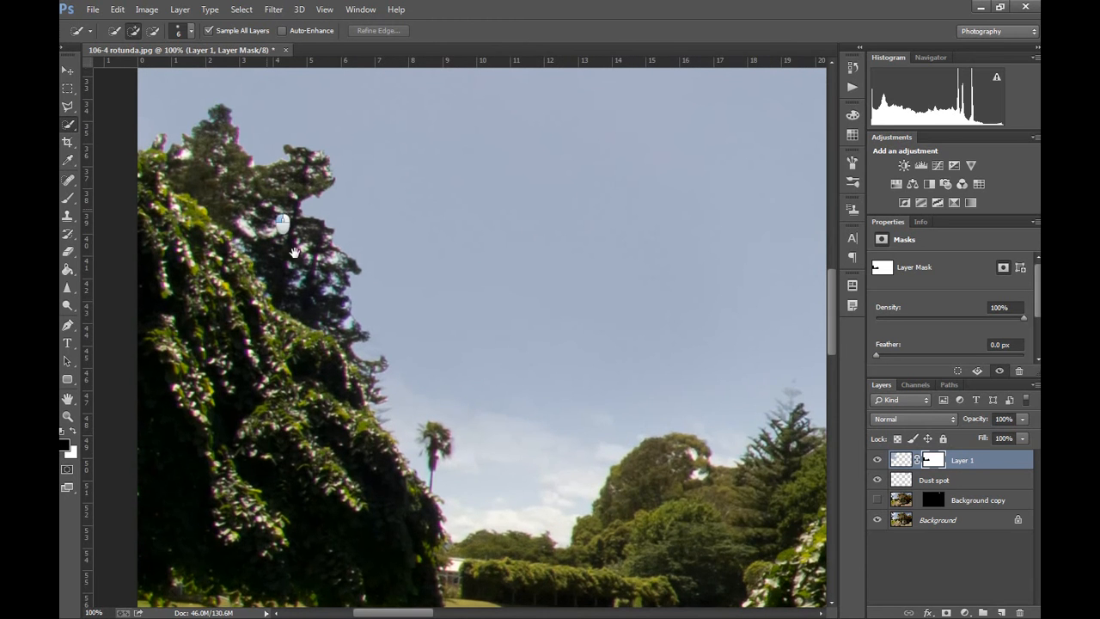
drag(277, 217, 339, 317)
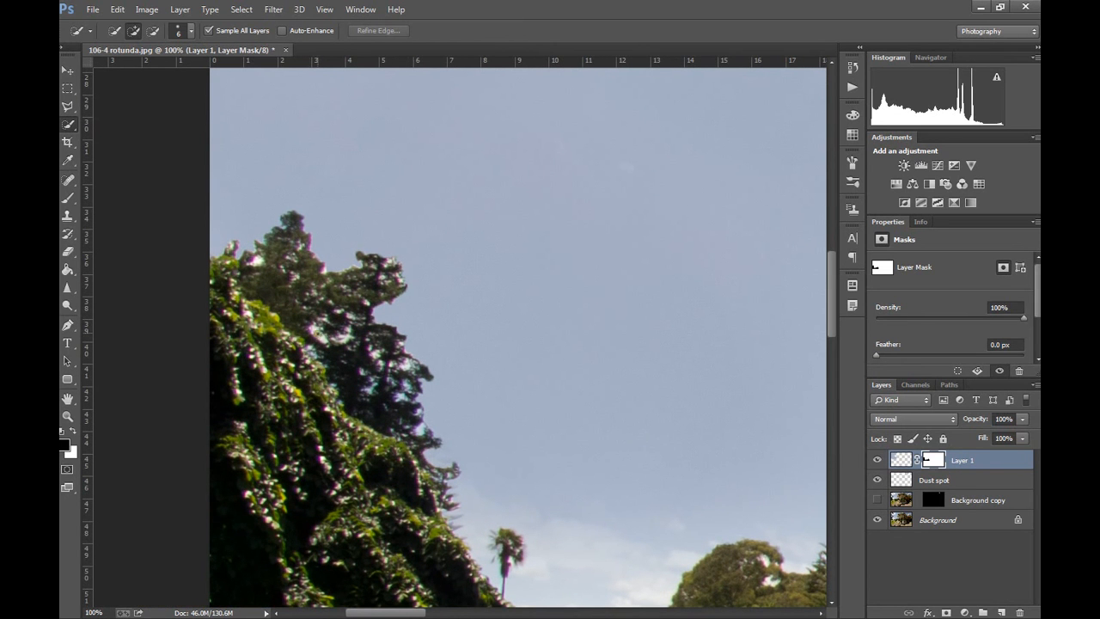
click(72, 201)
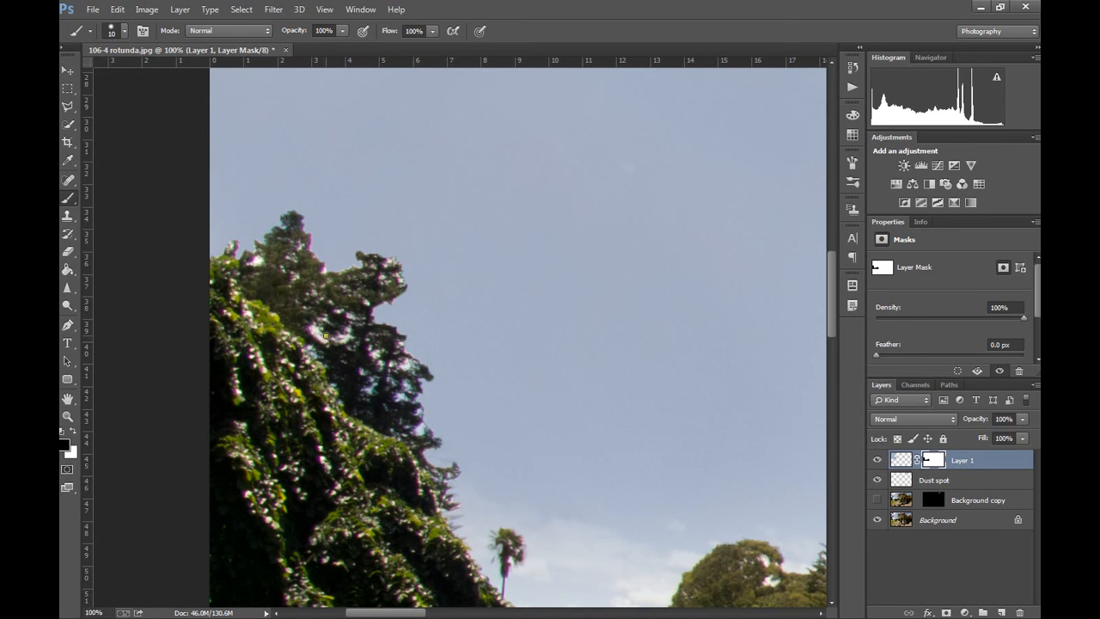
click(933, 458)
drag(411, 327, 475, 320)
key(ctrl+z)
drag(313, 330, 327, 340)
click(124, 31)
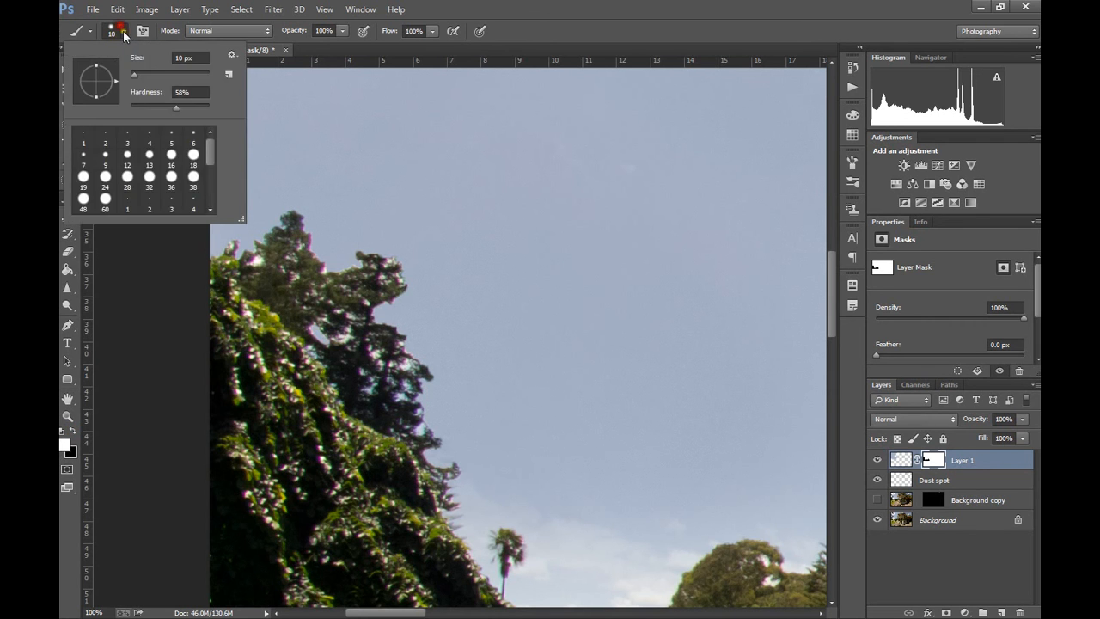
drag(148, 102, 115, 107)
drag(314, 335, 315, 328)
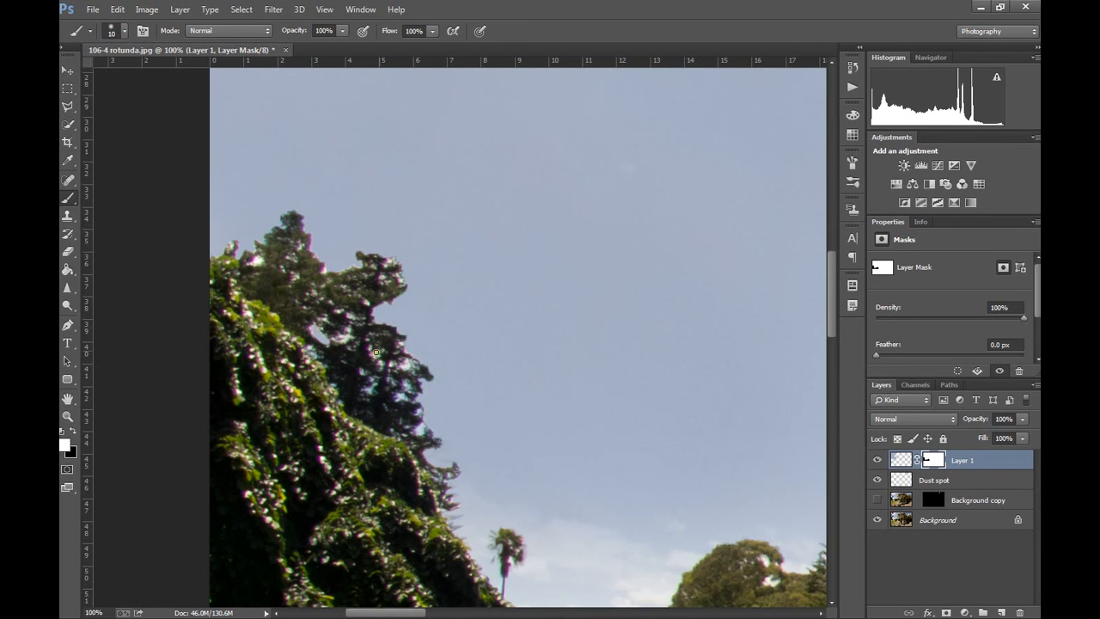
click(409, 365)
- Brush over the small palm tree on Layer 1's mask, enlarge the Brush to 35 px and make black the foreground colour
key(ctrl+minus)
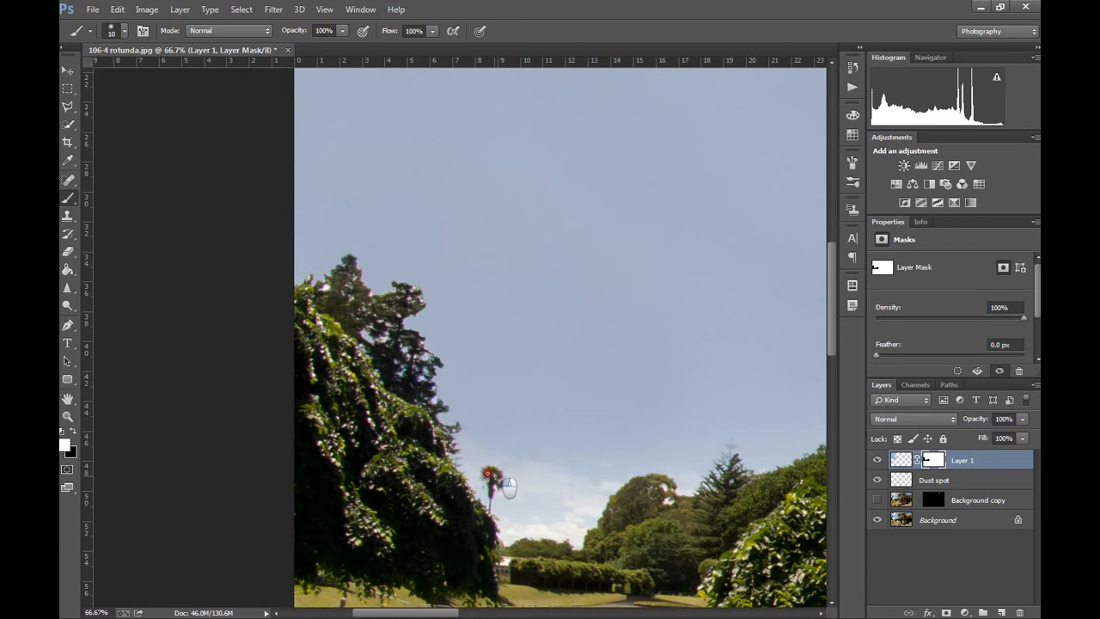
click(493, 474)
click(491, 479)
drag(489, 482, 493, 481)
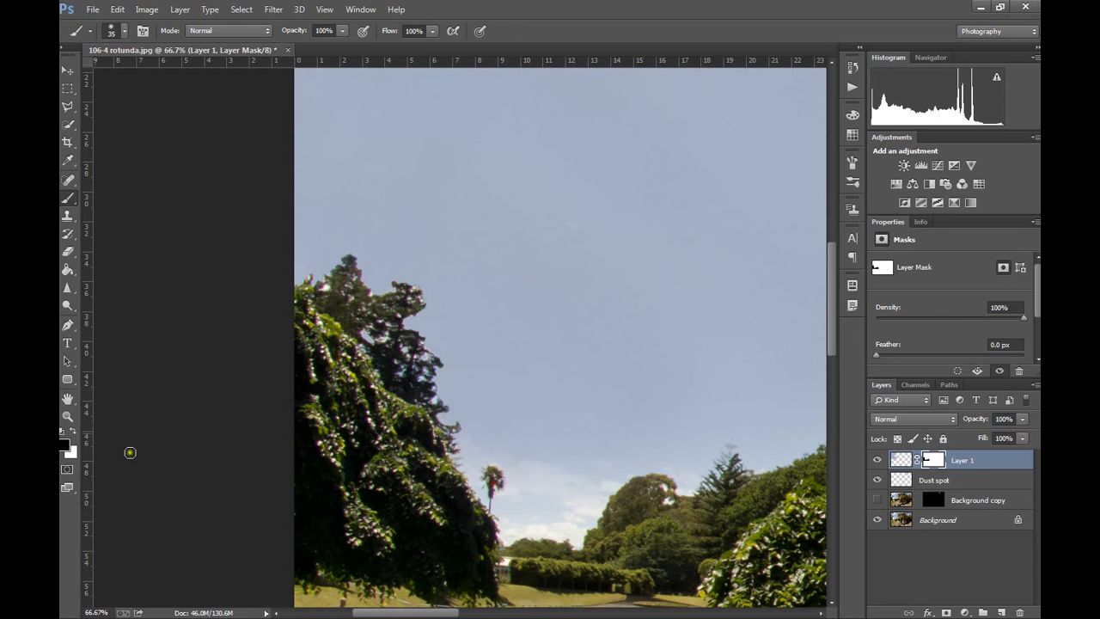
click(73, 431)
click(73, 430)
- Refine Layer 1's mask in black along the edges of the palm and distant tree line, up to the conifer's tip
key(ctrl+plus)
key(ctrl+plus)
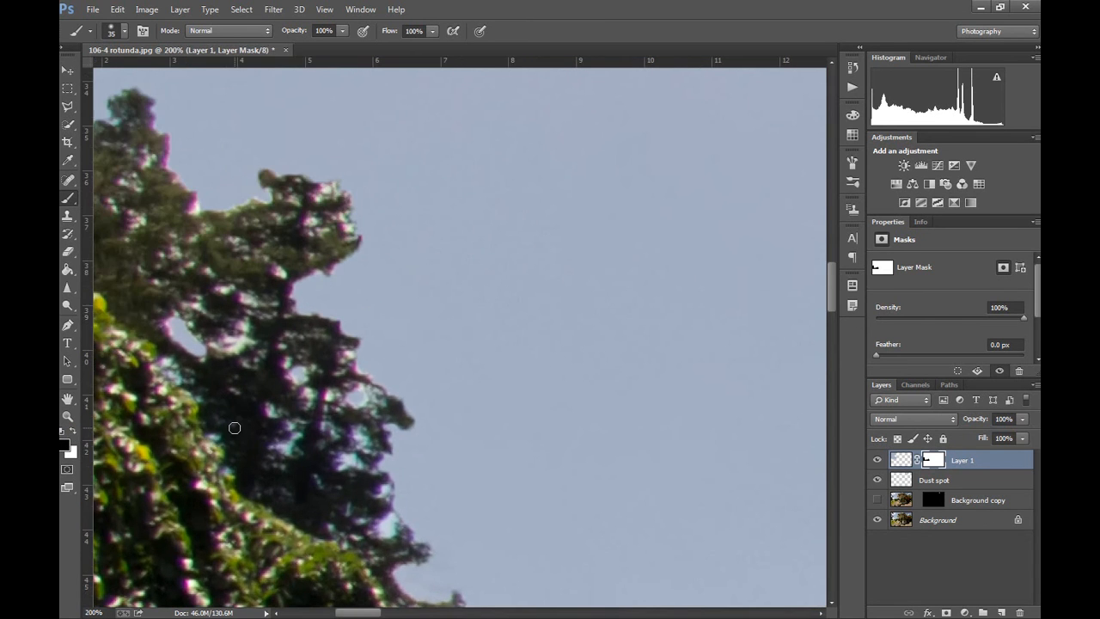
drag(629, 531, 519, 219)
click(428, 444)
mouse_move(456, 486)
mouse_down()
mouse_move(477, 507)
mouse_move(457, 495)
mouse_up()
drag(742, 457, 440, 375)
mouse_move(551, 462)
mouse_down()
mouse_move(605, 402)
mouse_move(658, 404)
mouse_up()
drag(716, 488, 493, 545)
drag(607, 435, 645, 332)
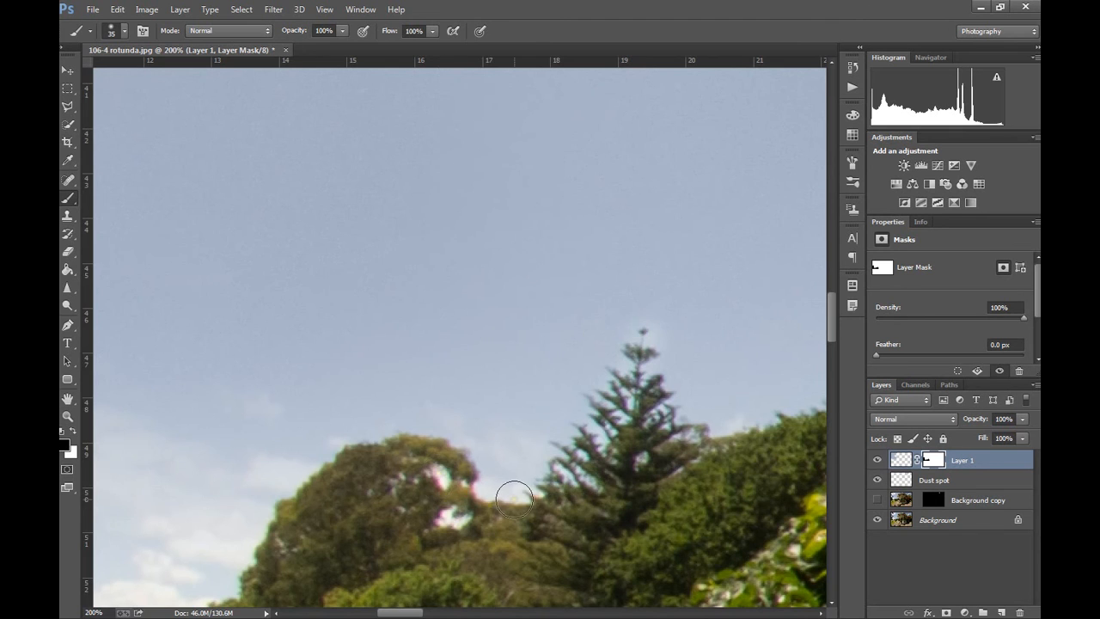
- Show the Background copy layer again and compare the whole photo with and without Layer 1
key(ctrl+minus)
key(ctrl+minus)
key(ctrl+minus)
key(ctrl+minus)
key(ctrl+minus)
key(ctrl+minus)
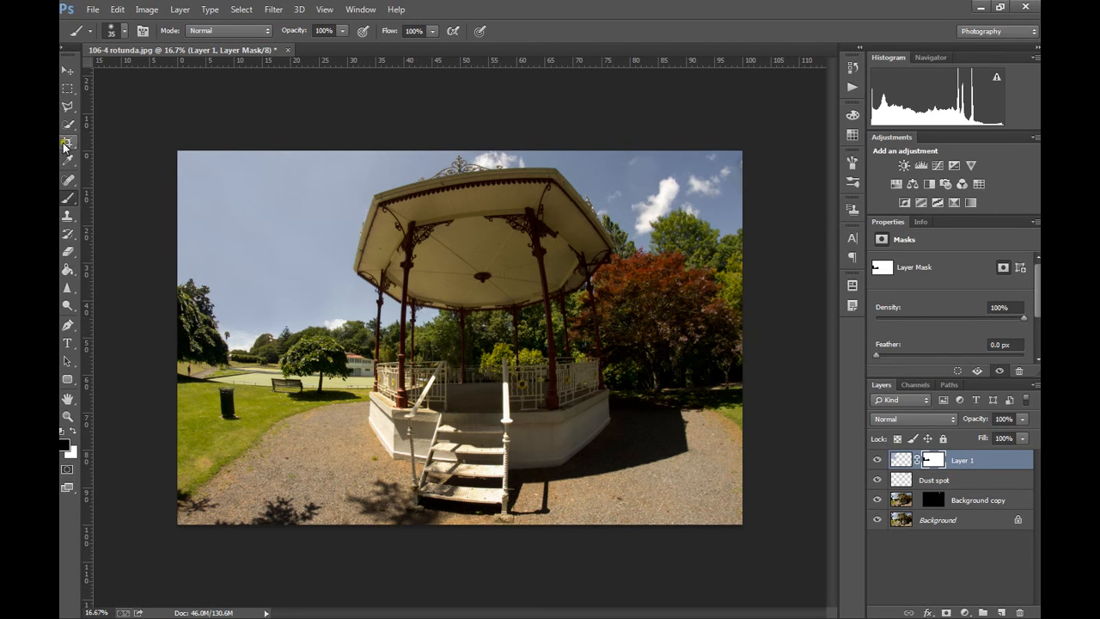
click(69, 181)
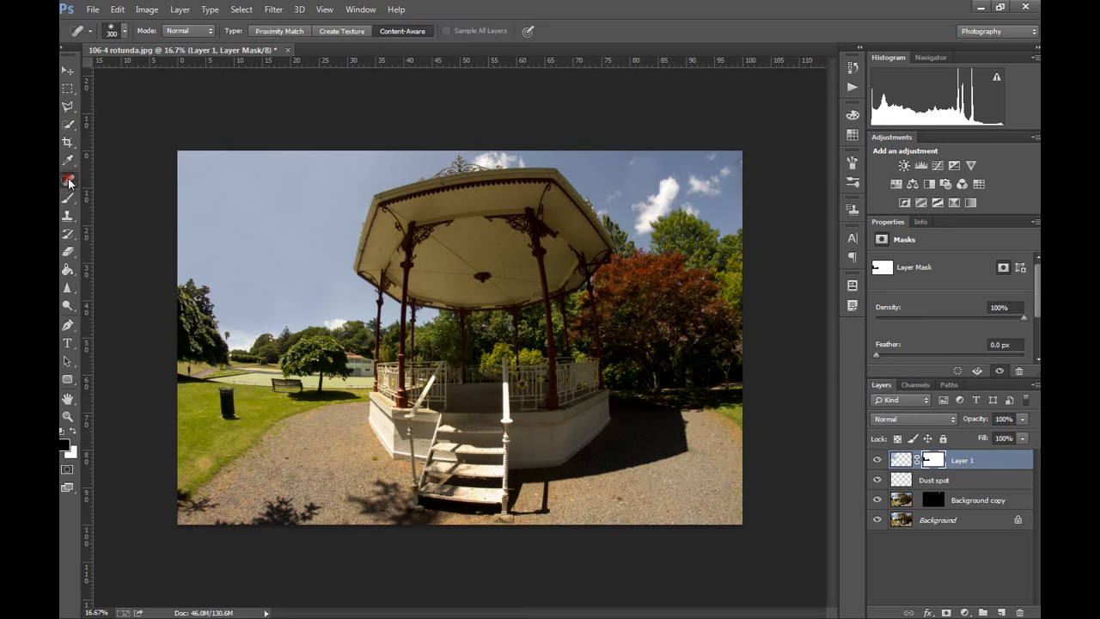
click(68, 216)
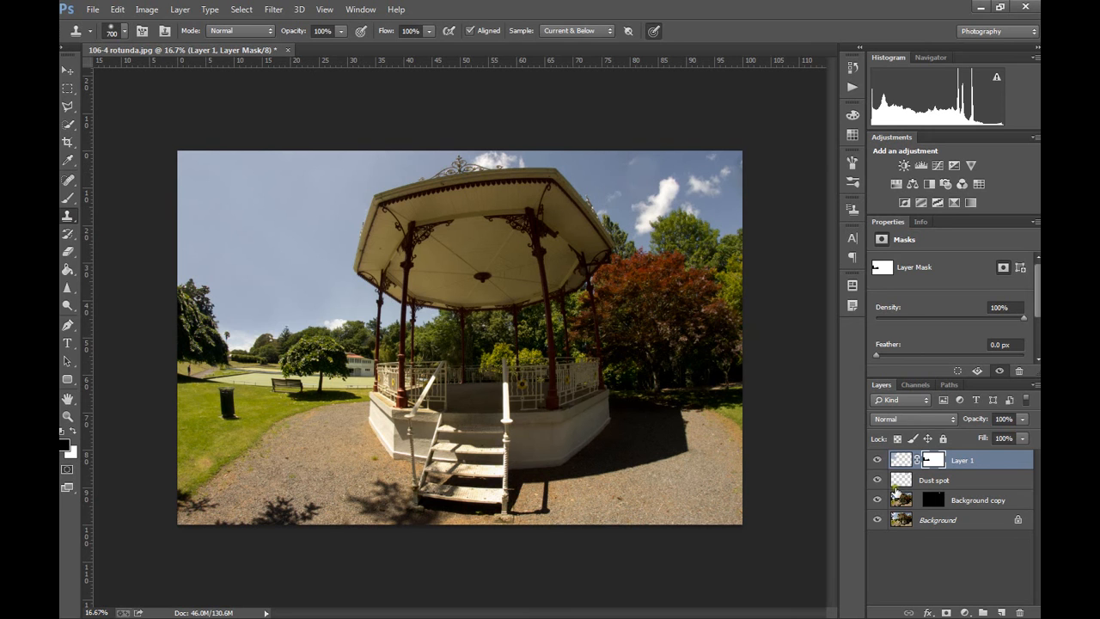
click(877, 462)
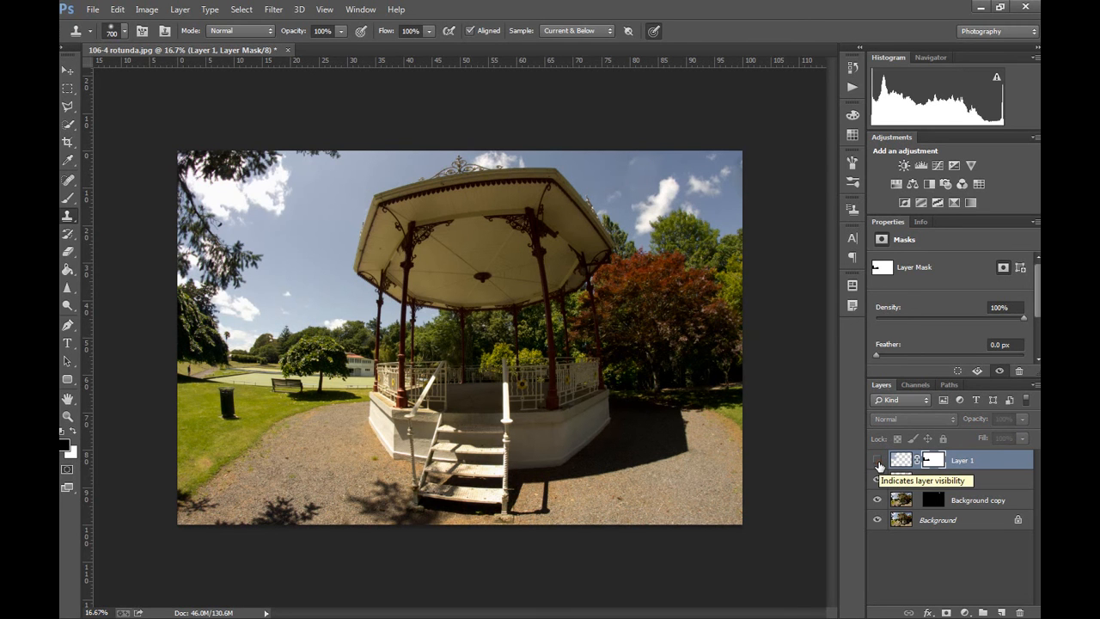
click(877, 462)
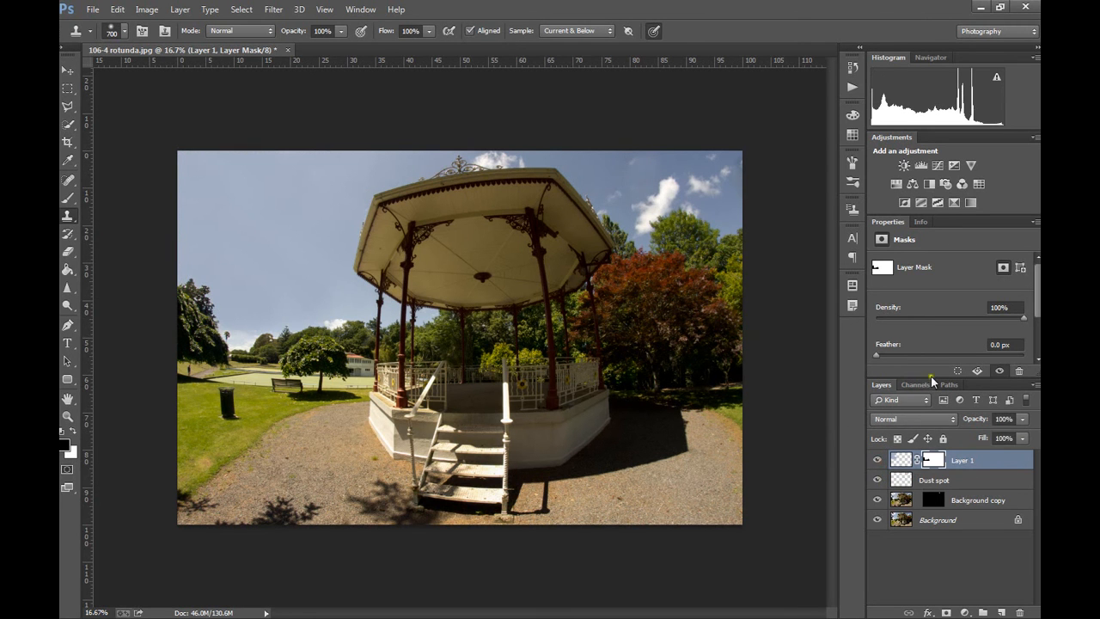
- On Layer 1's image, clone the clouds from the right of the rotunda into the photo's upper-left sky using Lighten mode at 700 px
click(907, 462)
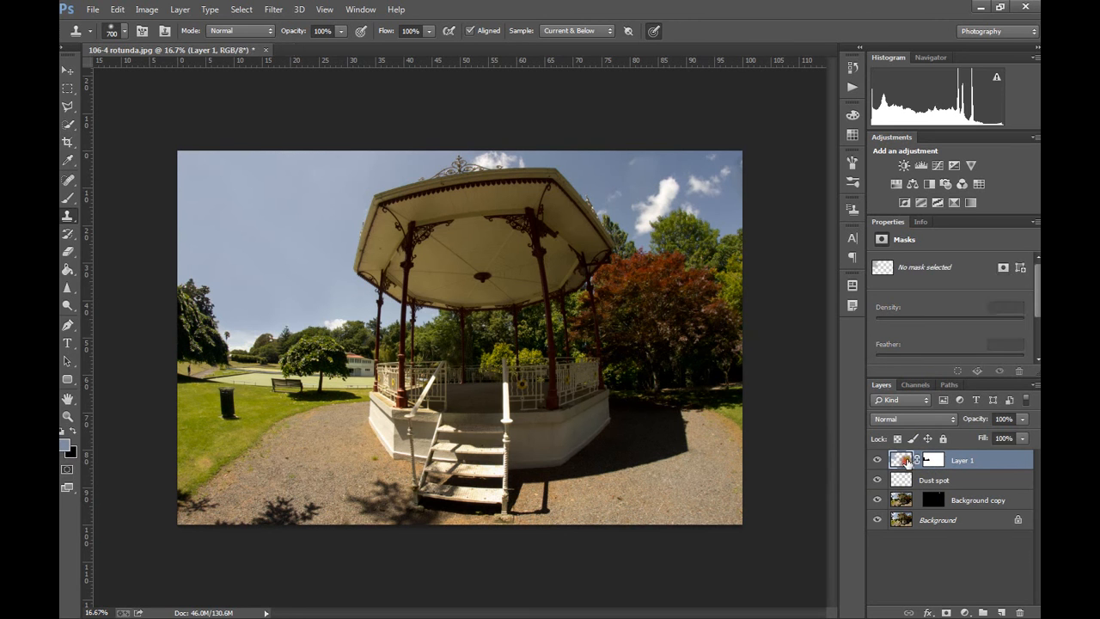
click(239, 31)
click(225, 155)
alt+click(668, 181)
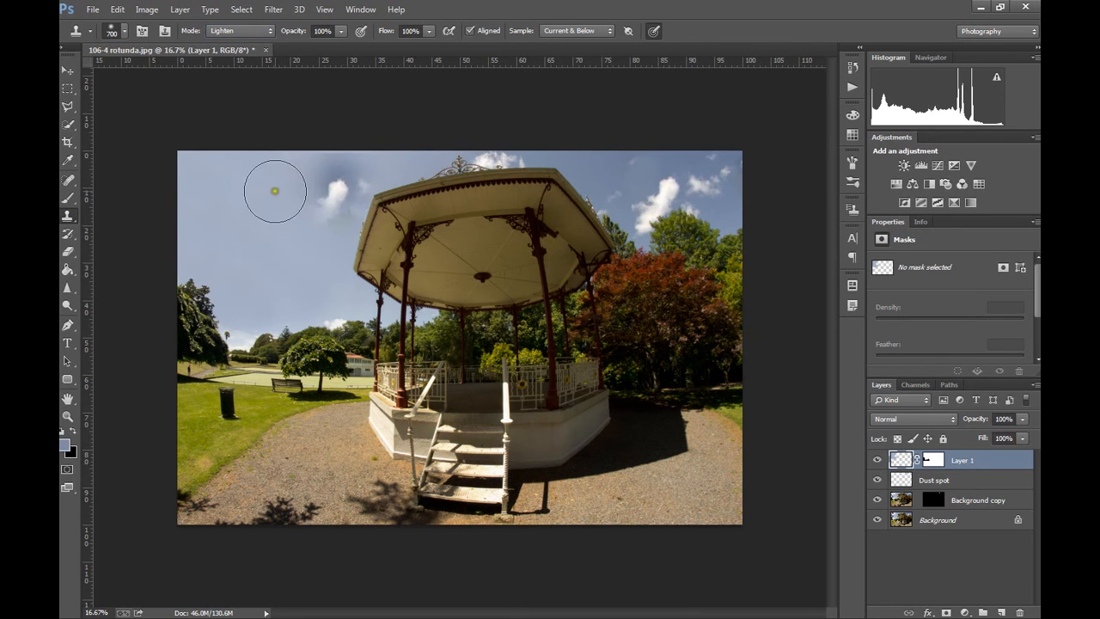
mouse_move(172, 202)
mouse_down()
mouse_move(199, 199)
mouse_move(197, 189)
mouse_move(196, 205)
mouse_move(266, 231)
mouse_move(204, 224)
mouse_move(233, 201)
mouse_up()
click(197, 189)
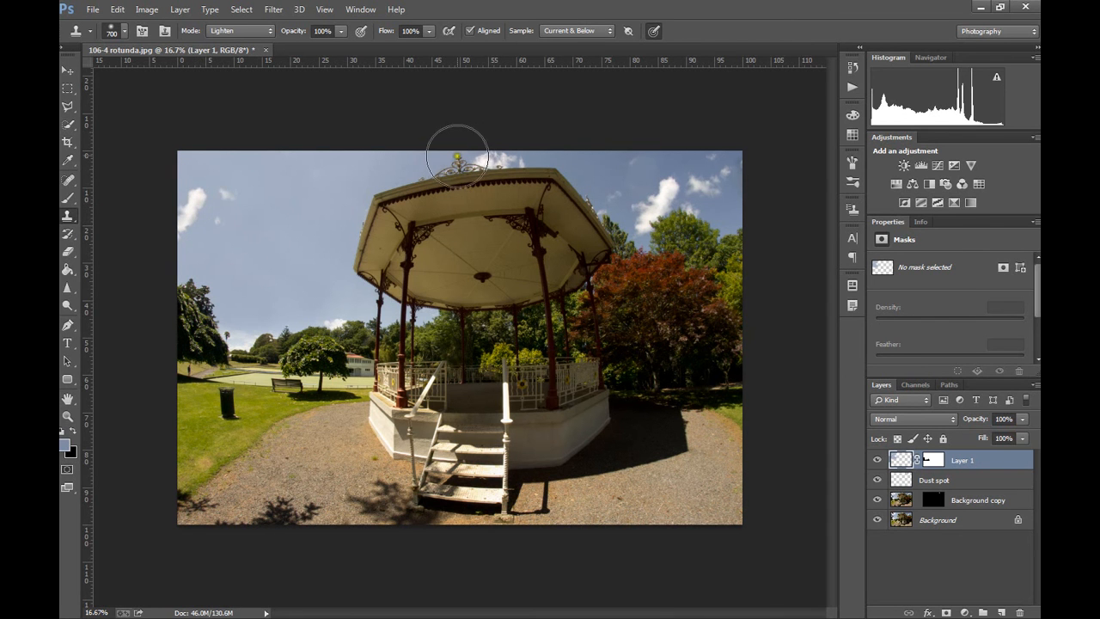
- Try extending the cloned cloud downward at the photo's left edge with the 700 px Clone Stamp
key(ctrl+plus)
key(ctrl+plus)
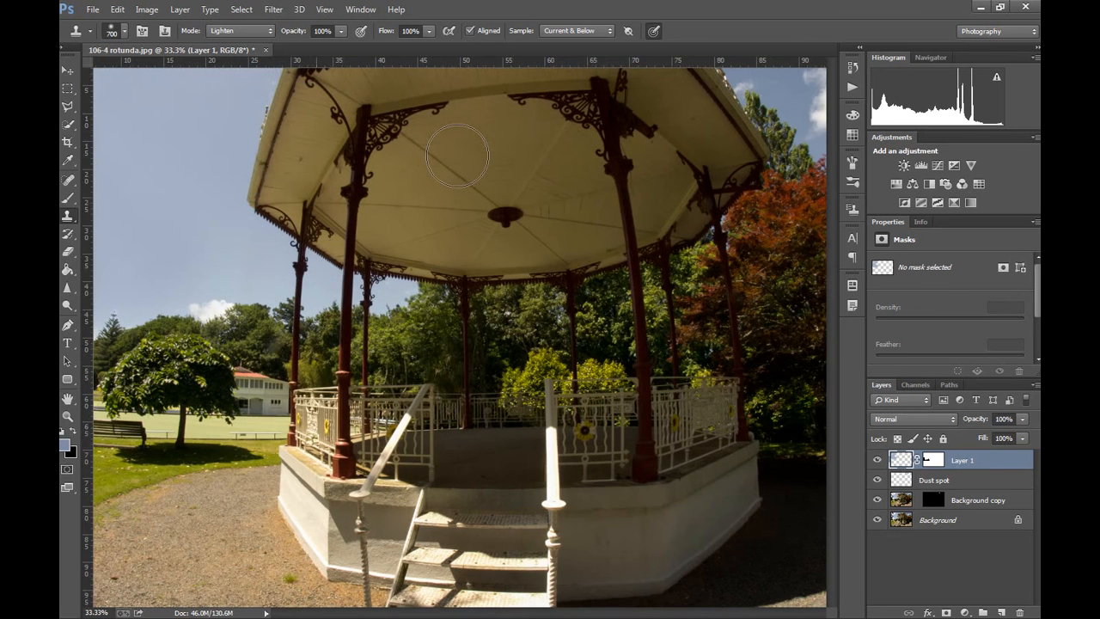
key(space)
drag(441, 322, 739, 447)
mouse_move(390, 299)
mouse_down()
mouse_move(339, 243)
mouse_move(302, 229)
mouse_up()
drag(521, 340, 530, 340)
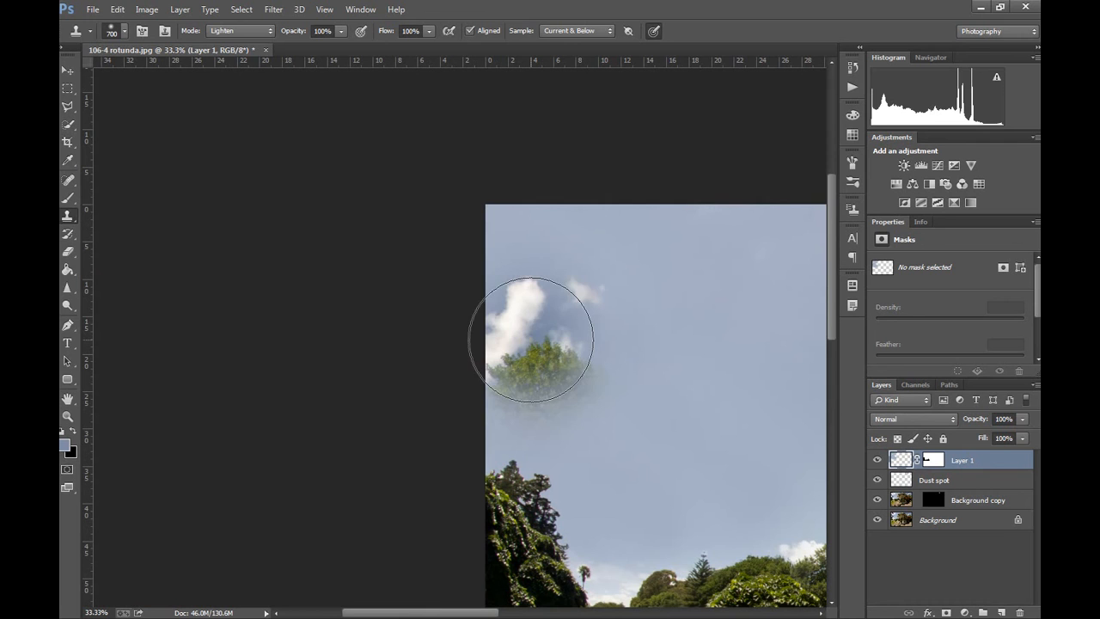
- Reduce the Clone Stamp to 250 px and rebuild the lower part of the cloned cloud, working over the stray wisp beside it
key([)
key([)
key([)
key([)
key([)
click(541, 326)
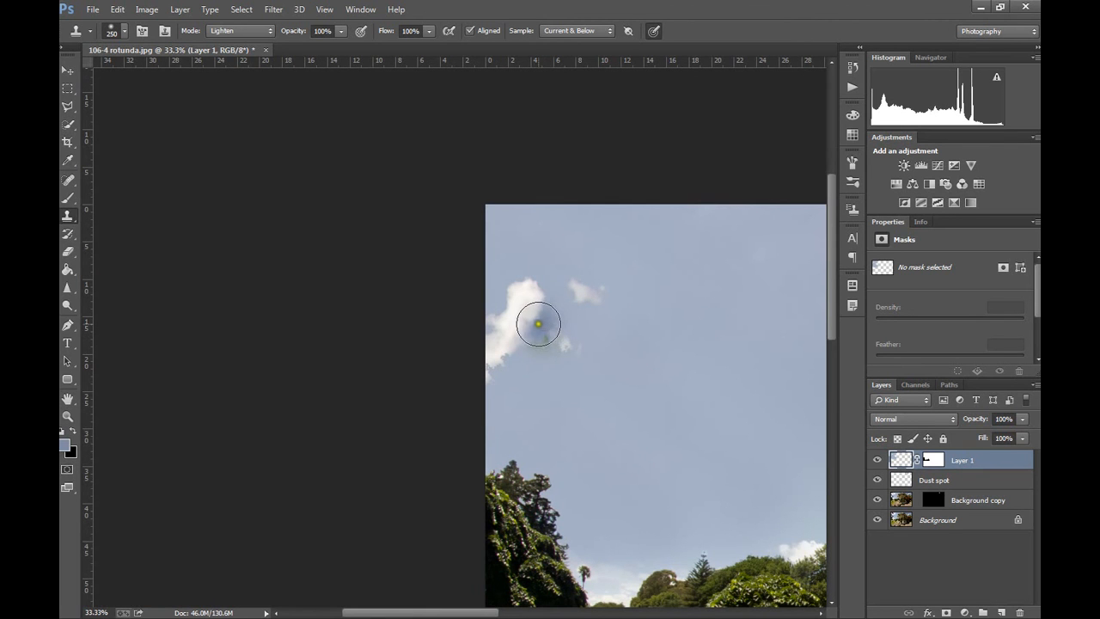
alt+click(531, 314)
mouse_move(515, 361)
mouse_down()
mouse_move(502, 367)
mouse_move(520, 373)
mouse_up()
click(570, 353)
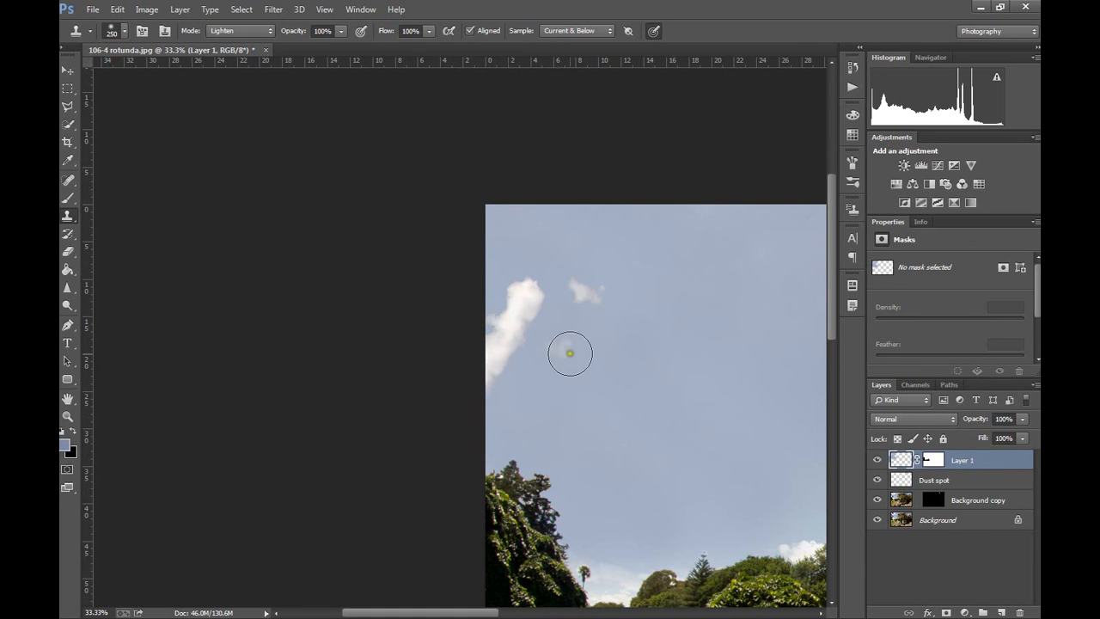
- Sample the small cloned cloud and stamp a copy of it into the sky just below
alt+click(591, 297)
click(572, 350)
click(571, 350)
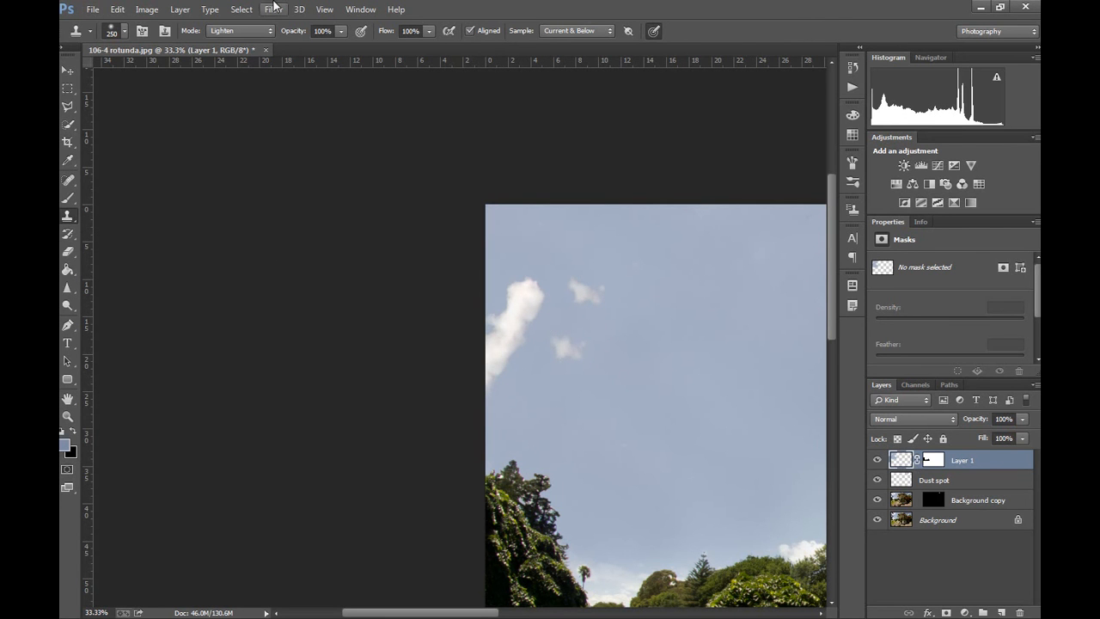
- Return the Clone Stamp to Normal mode and remove the lower small cloud from the left-hand sky
click(270, 31)
click(246, 45)
click(568, 343)
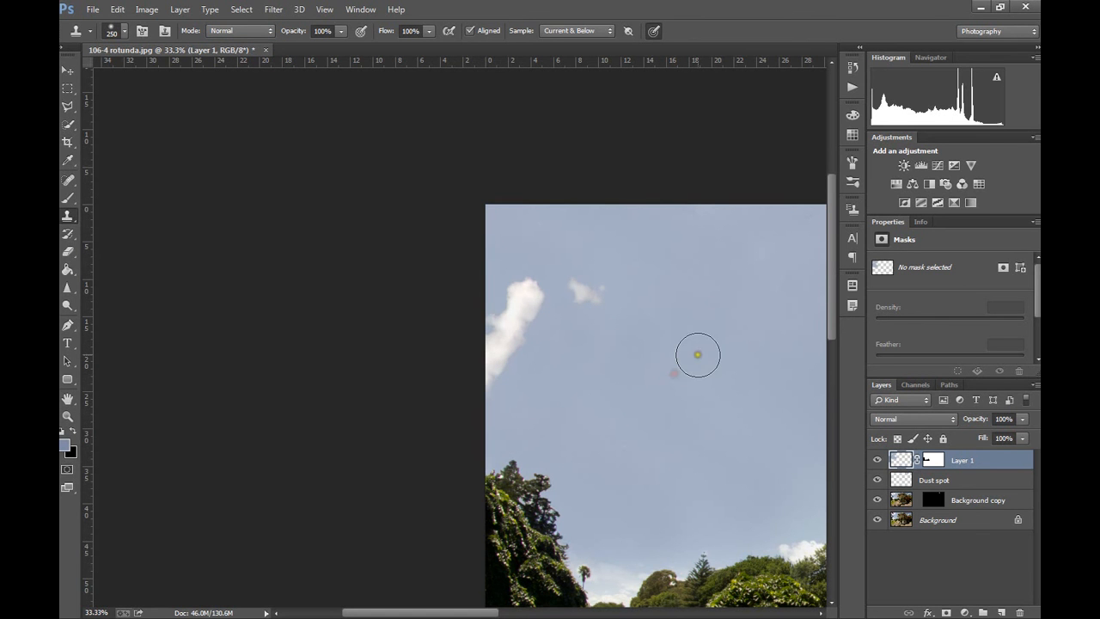
- Add a new empty layer above Layer 1
key(ctrl+minus)
key(ctrl+minus)
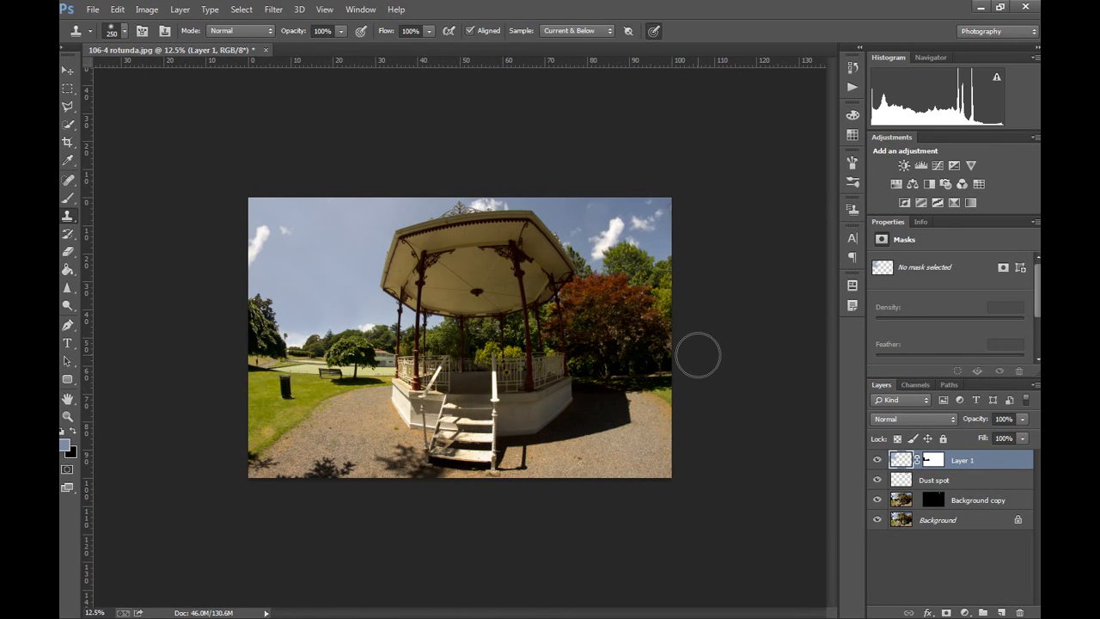
click(1002, 612)
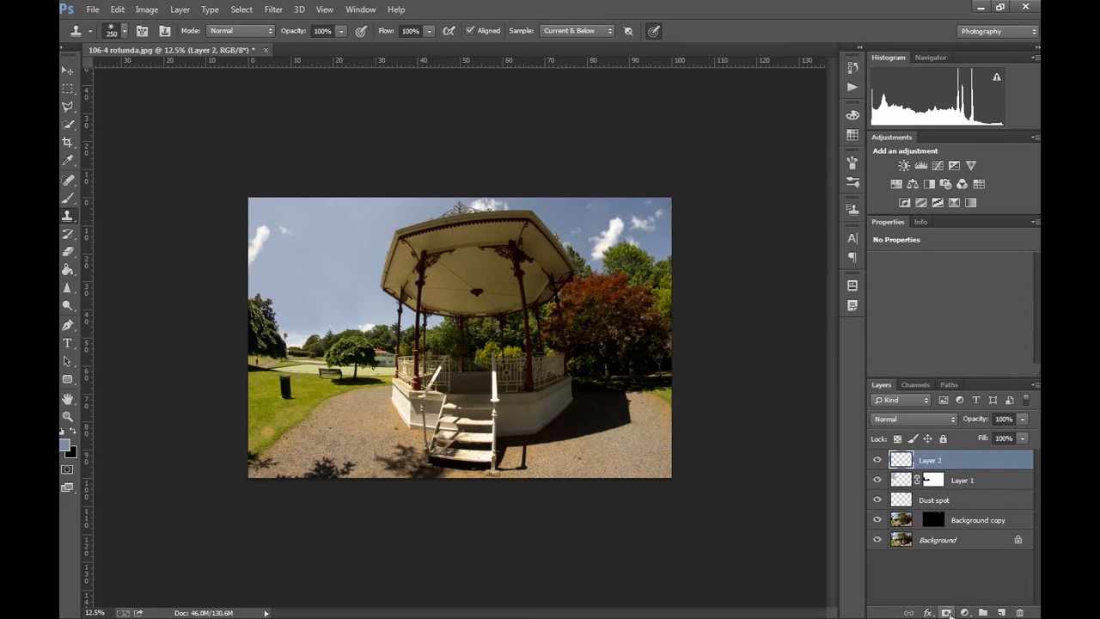
- Start a Color Range selection with Localized Color Clusters enabled and sample the blue sky left of the rotunda
click(241, 9)
click(284, 147)
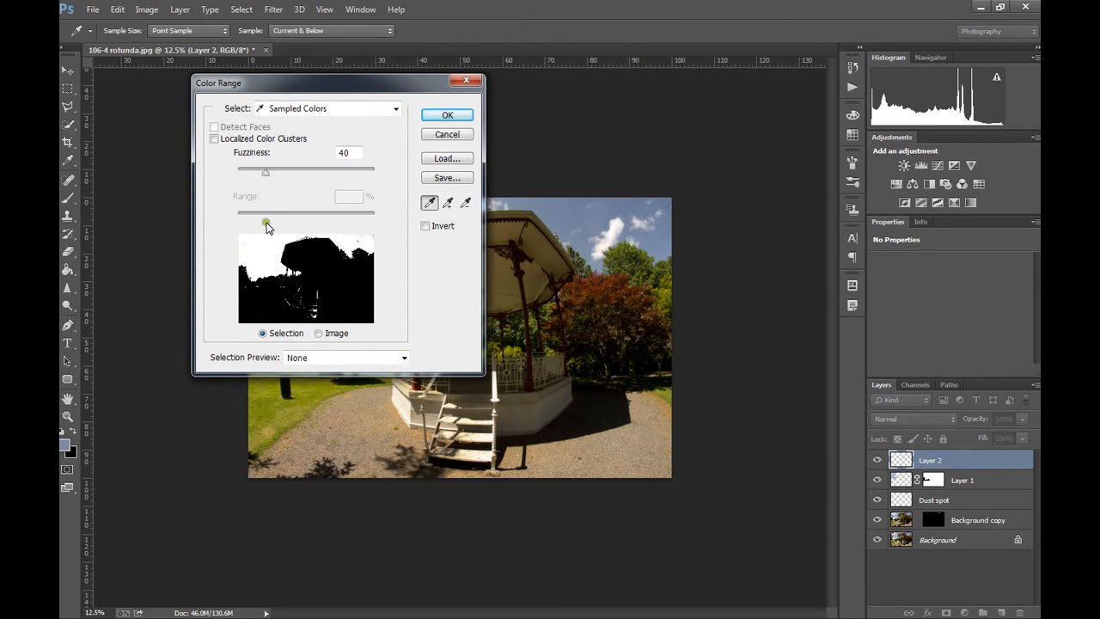
click(214, 138)
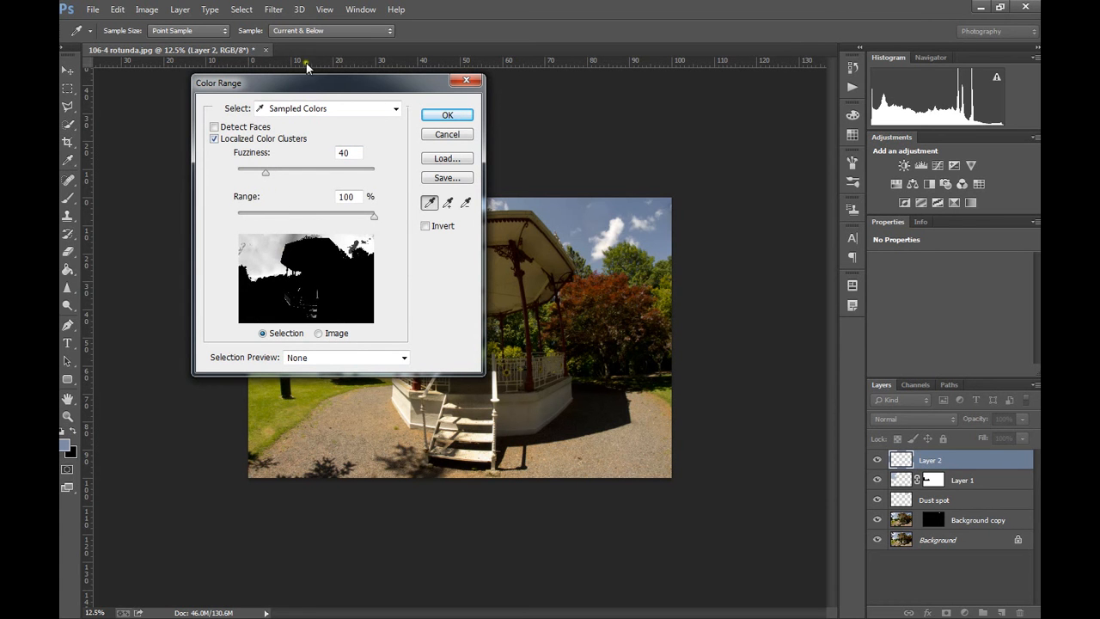
drag(370, 86, 822, 187)
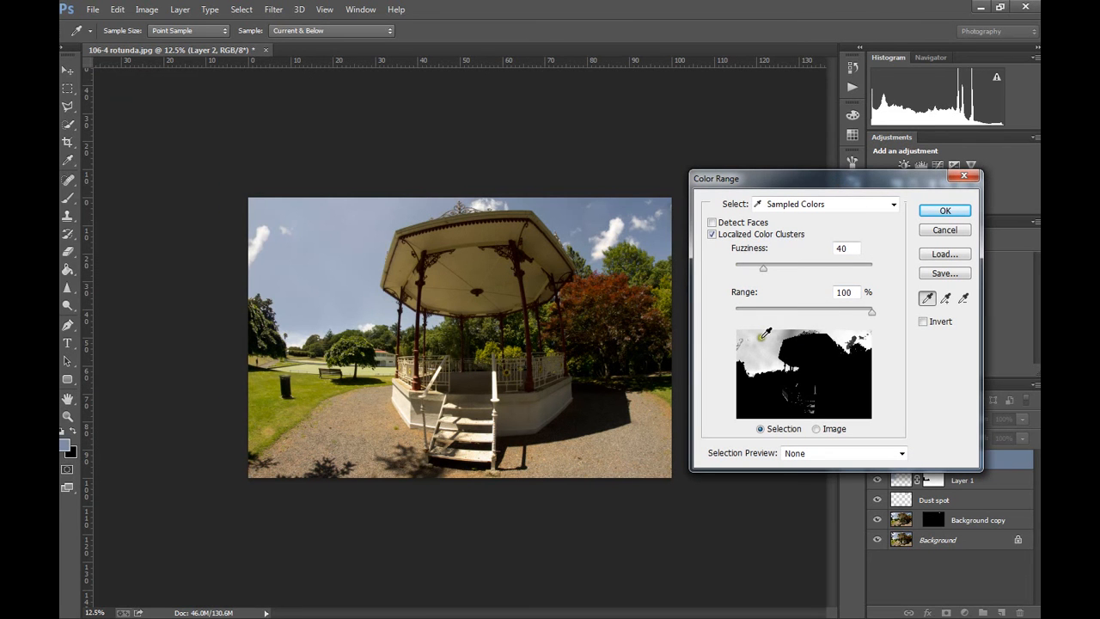
click(760, 337)
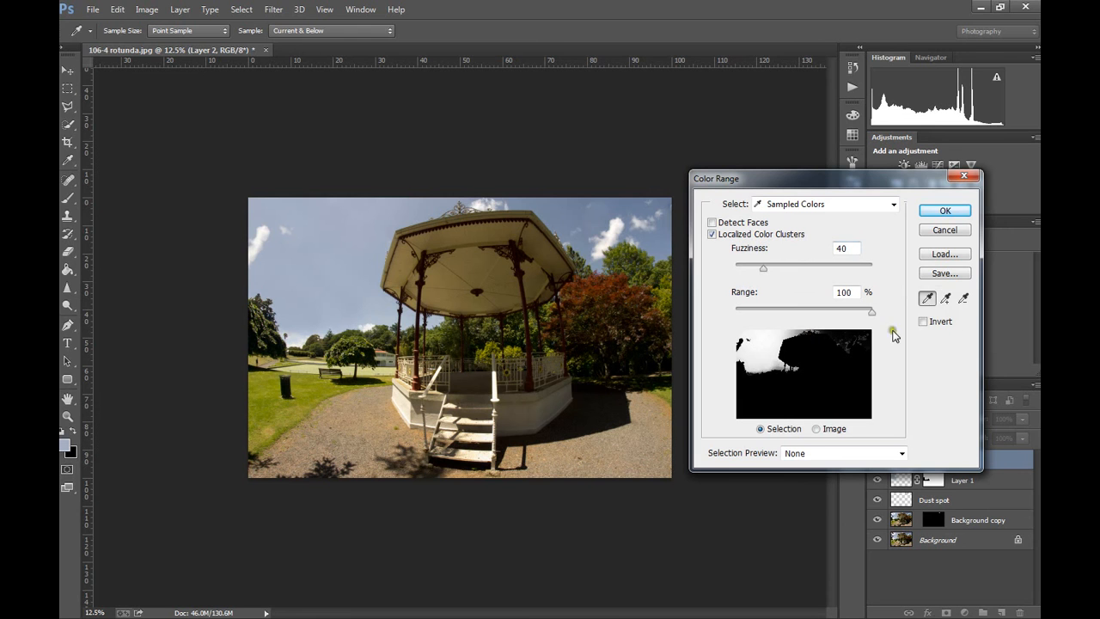
- Add the clouds and the remaining sky on both sides of the rotunda to the sampled colors and apply the Color Range selection
click(945, 298)
click(258, 243)
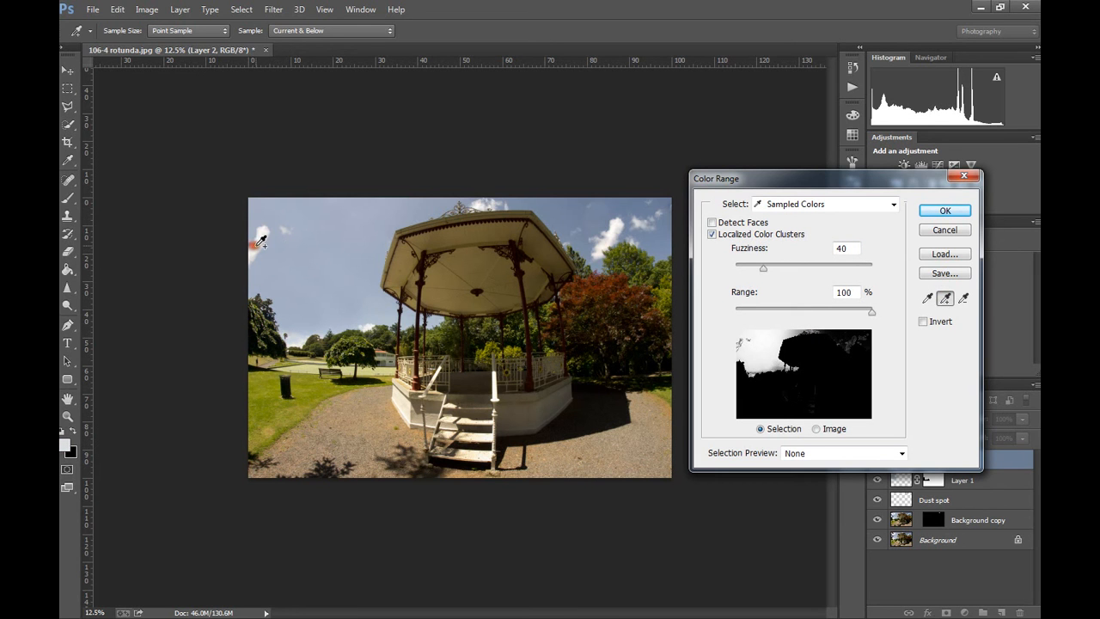
click(268, 244)
click(259, 243)
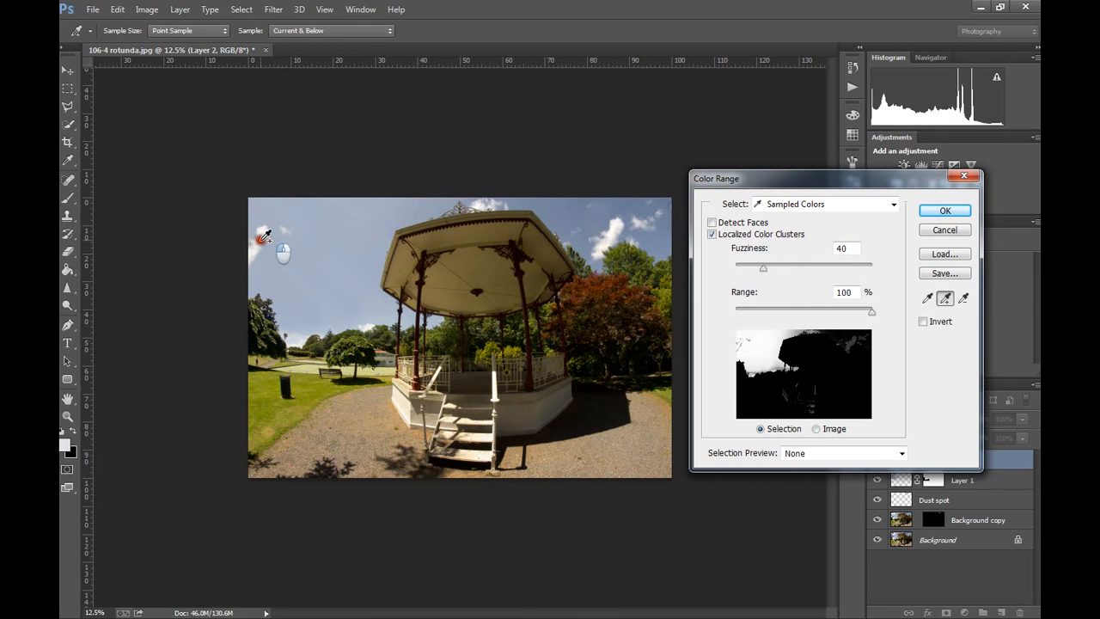
click(259, 240)
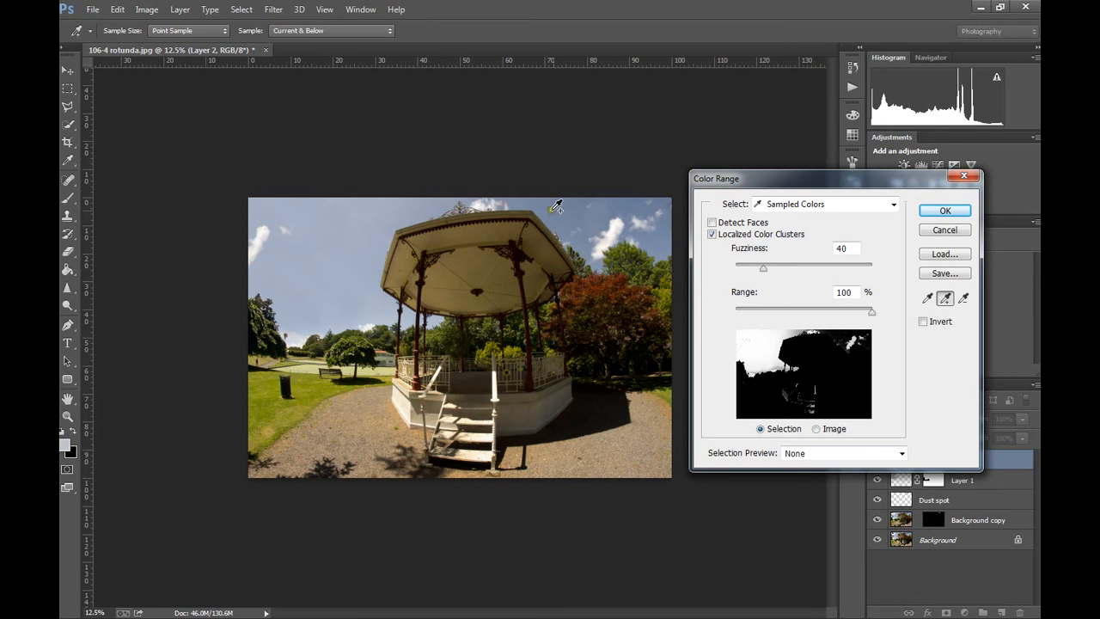
mouse_move(599, 222)
mouse_down()
mouse_move(626, 229)
mouse_move(612, 235)
mouse_move(672, 210)
mouse_move(631, 208)
mouse_up()
drag(447, 206, 392, 218)
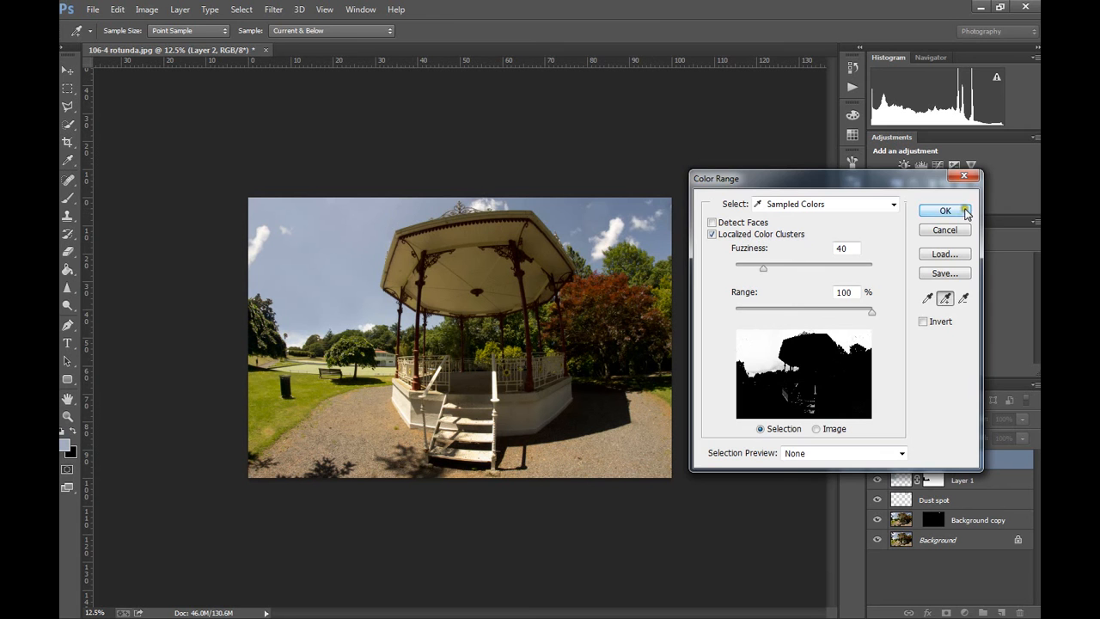
click(945, 211)
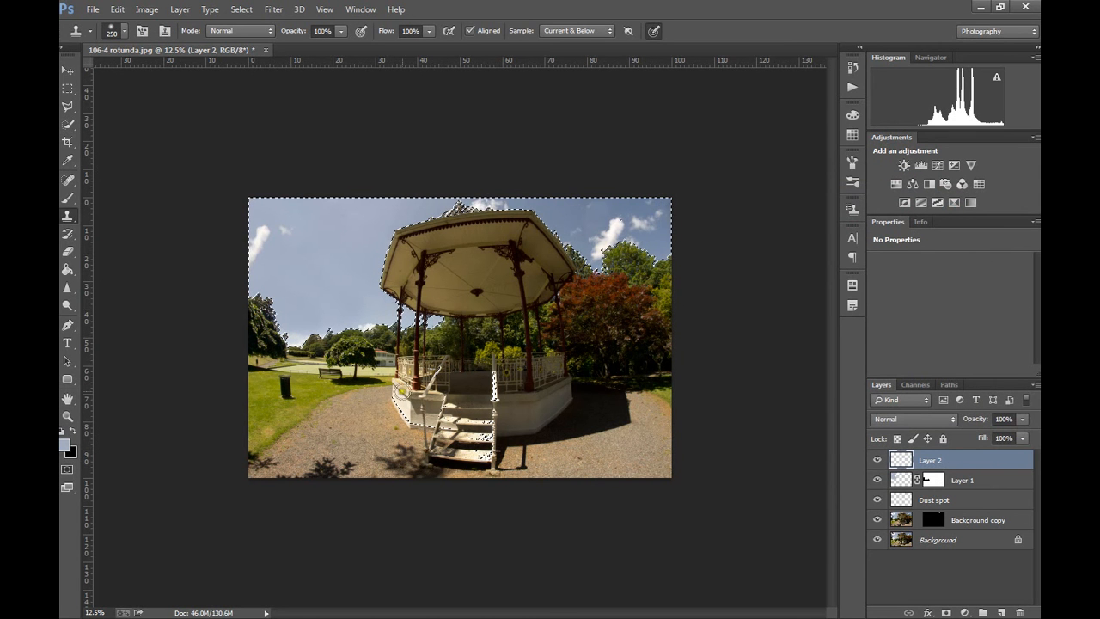
- Subtract the whole lower part of the photo, including the steps and railings, from the selection with the Polygonal Lasso
click(70, 110)
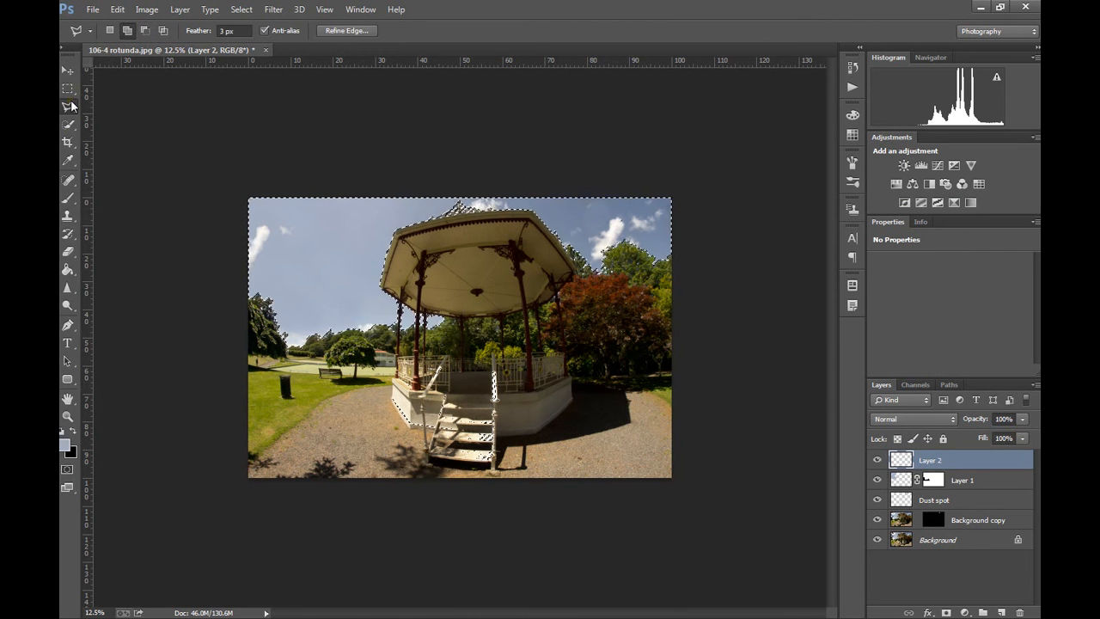
click(145, 31)
click(241, 354)
click(355, 373)
click(541, 337)
click(665, 368)
click(673, 506)
click(581, 530)
click(302, 544)
click(209, 473)
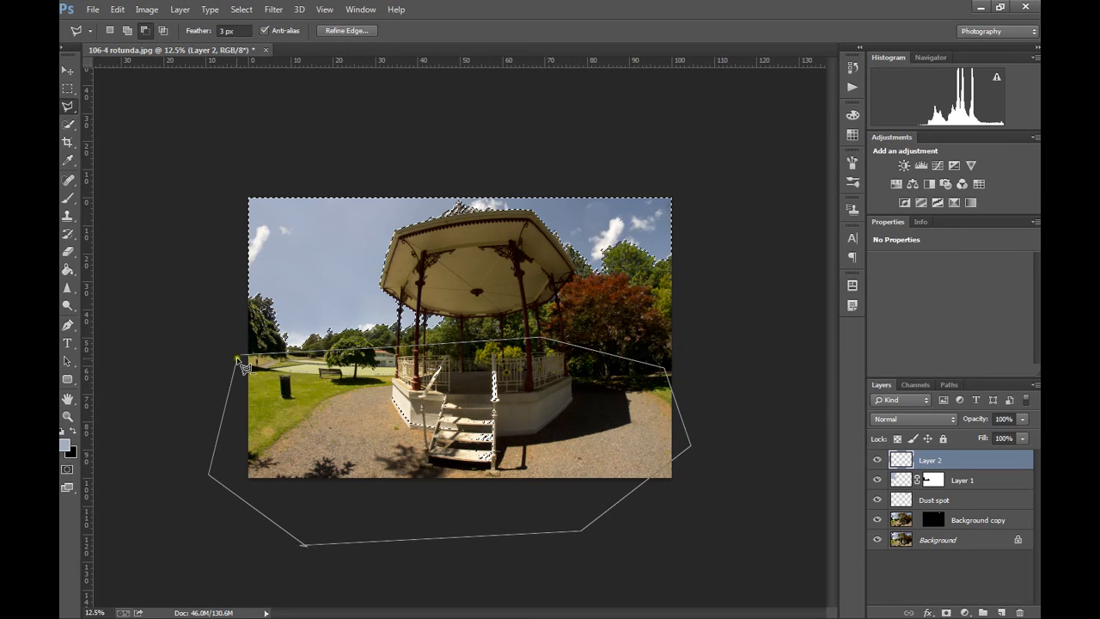
click(241, 357)
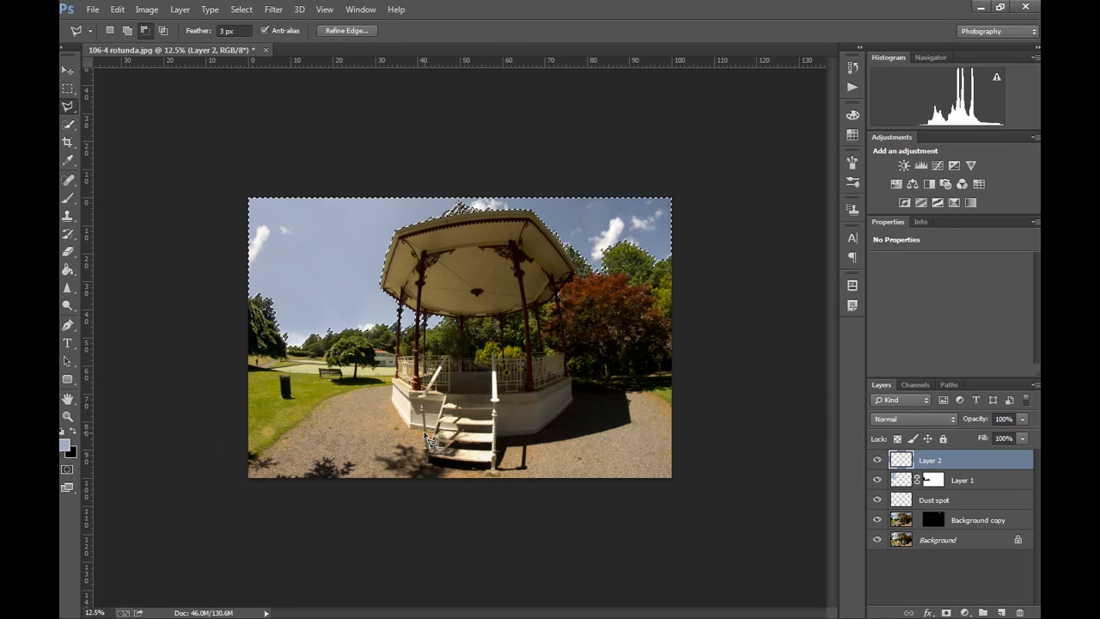
- Add a Curves adjustment layer masked to the sky selection and pull its curve down to darken the sky
key(ctrl+plus)
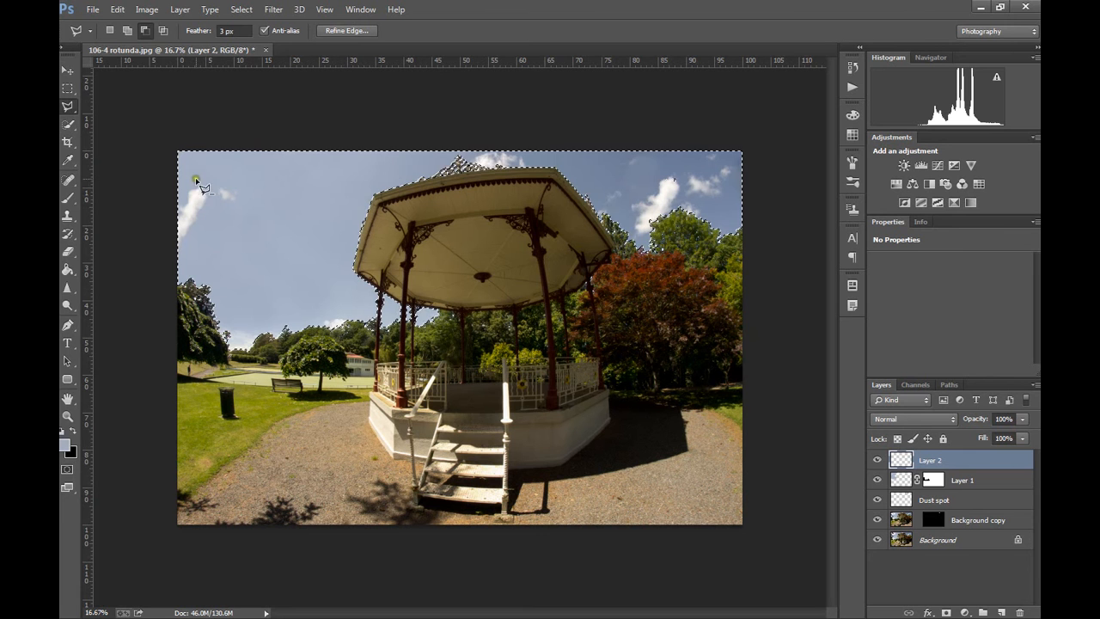
click(128, 31)
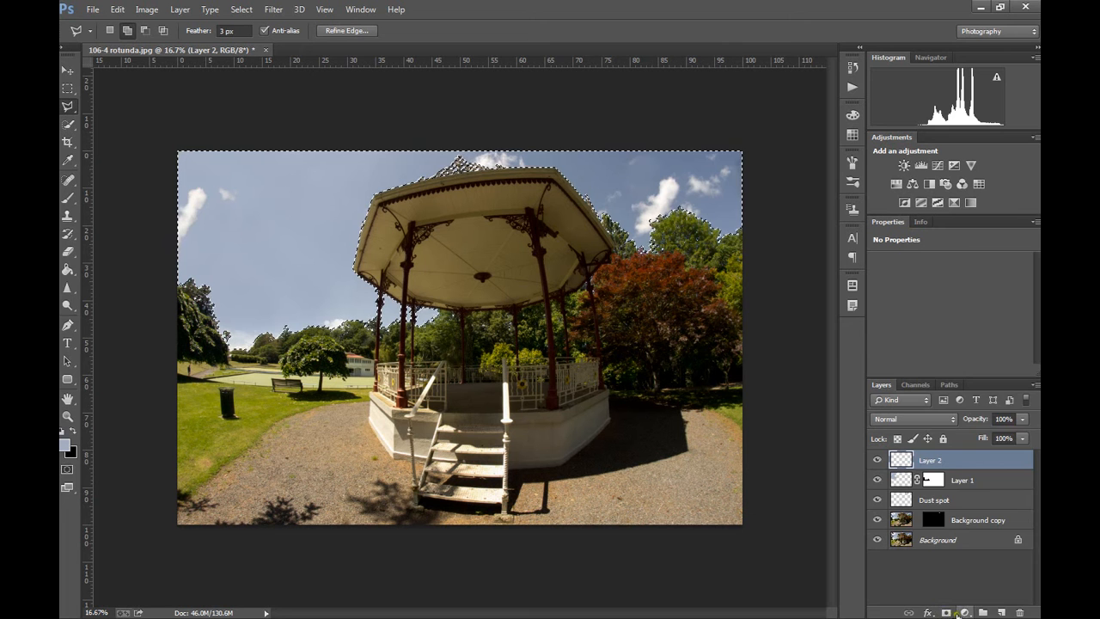
click(962, 613)
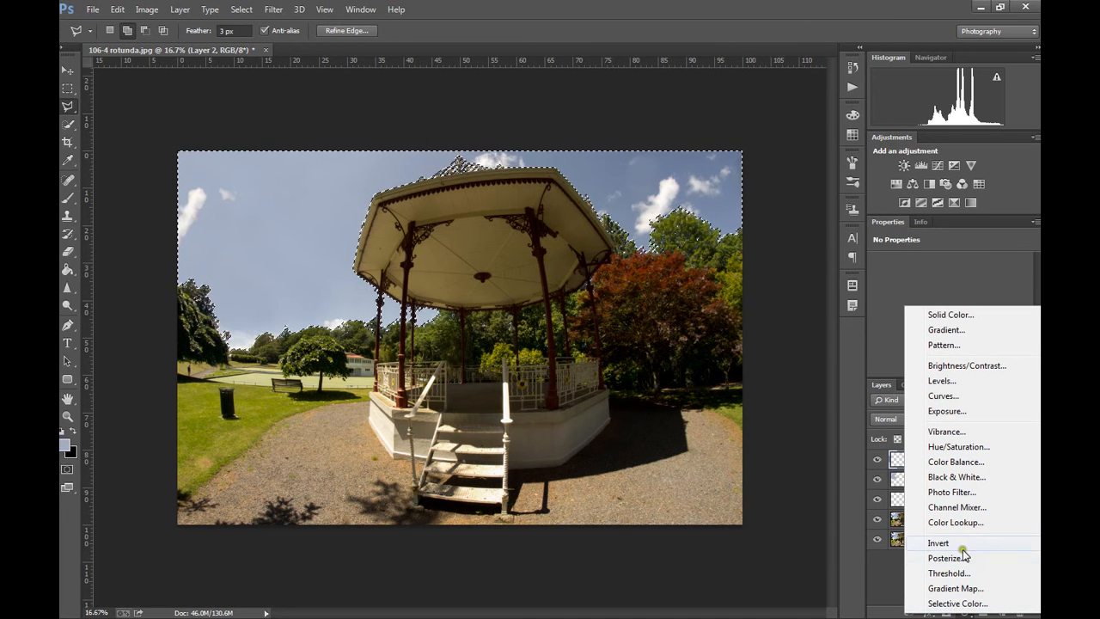
click(1017, 395)
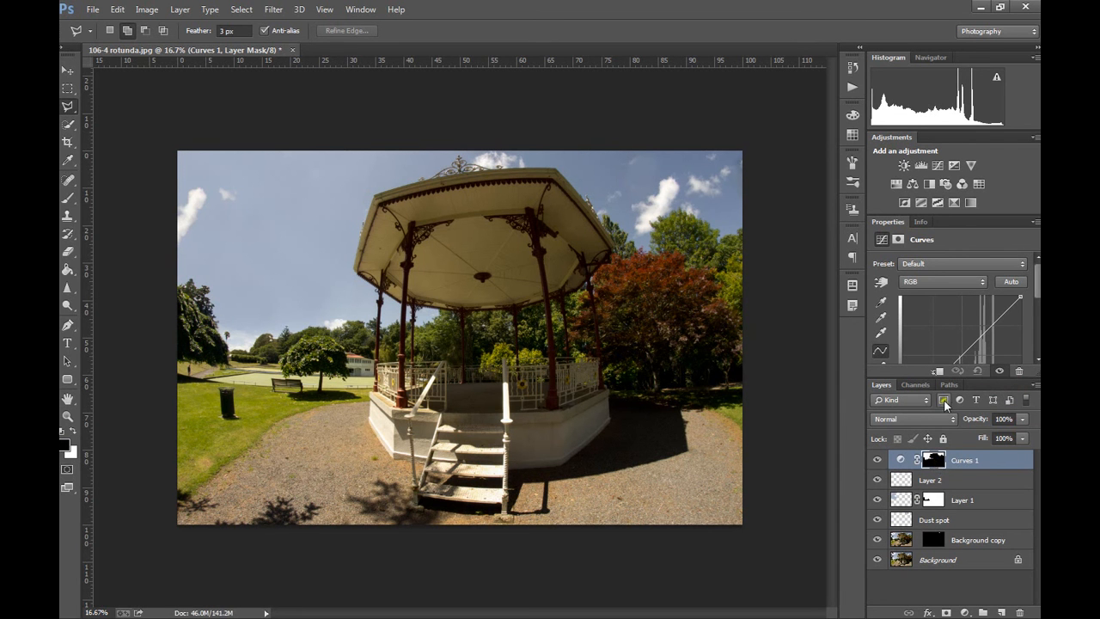
drag(968, 355, 971, 386)
scroll(1018, 320, down, 2)
drag(972, 326, 983, 331)
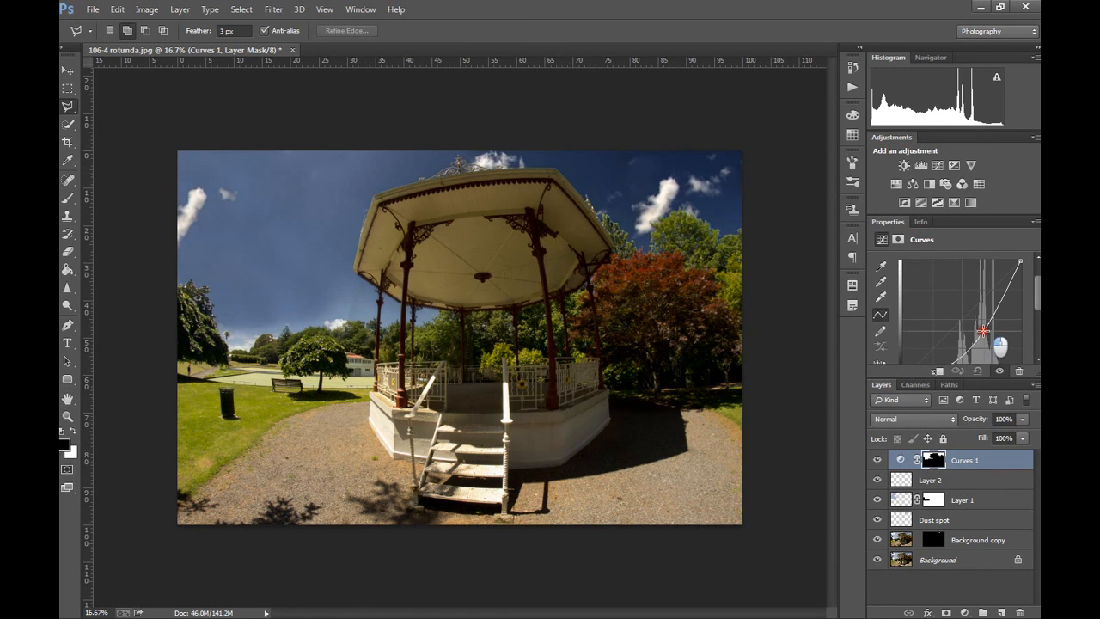
- Examine the sky beside the rotunda's left edge for cloning seams, comparing it with Layer 1 hidden and shown
key(ctrl+plus)
key(ctrl+plus)
key(ctrl+plus)
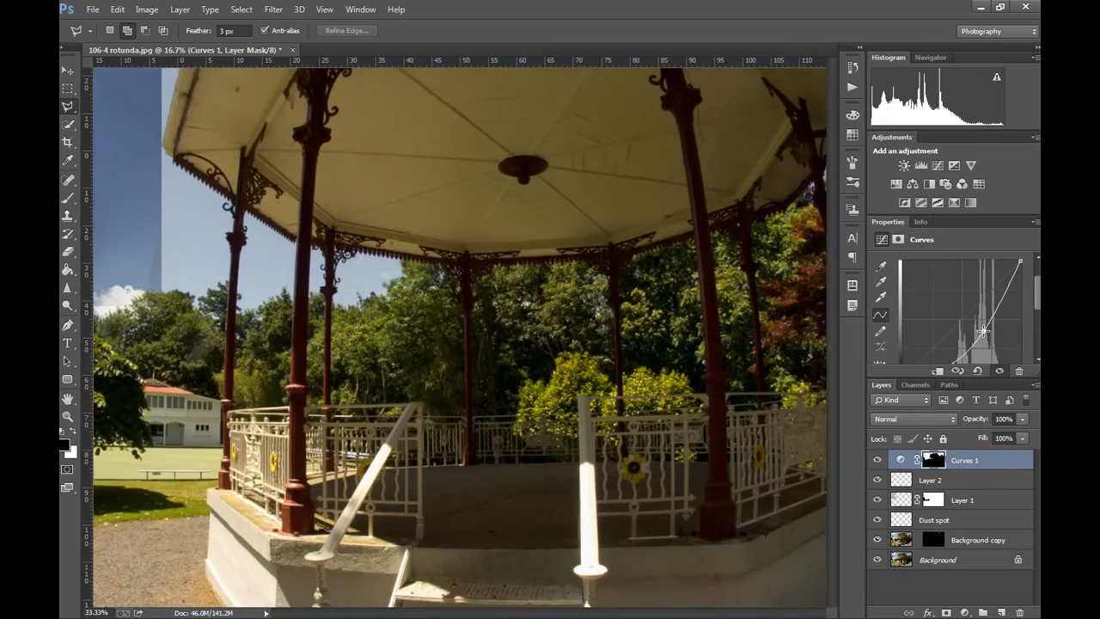
drag(536, 290, 695, 378)
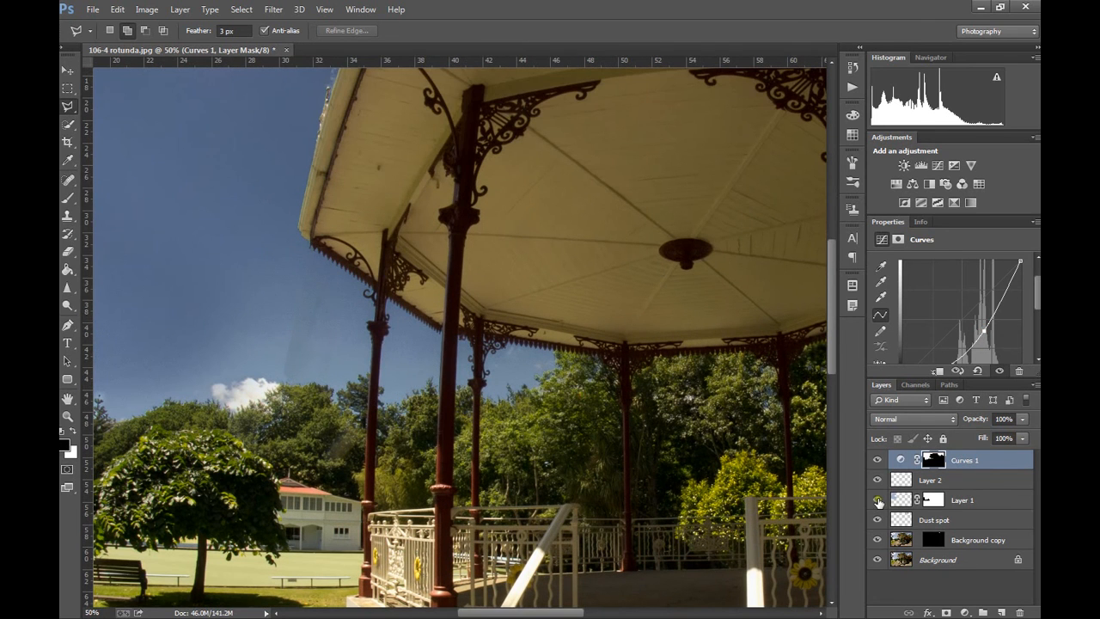
click(877, 500)
click(878, 500)
click(897, 502)
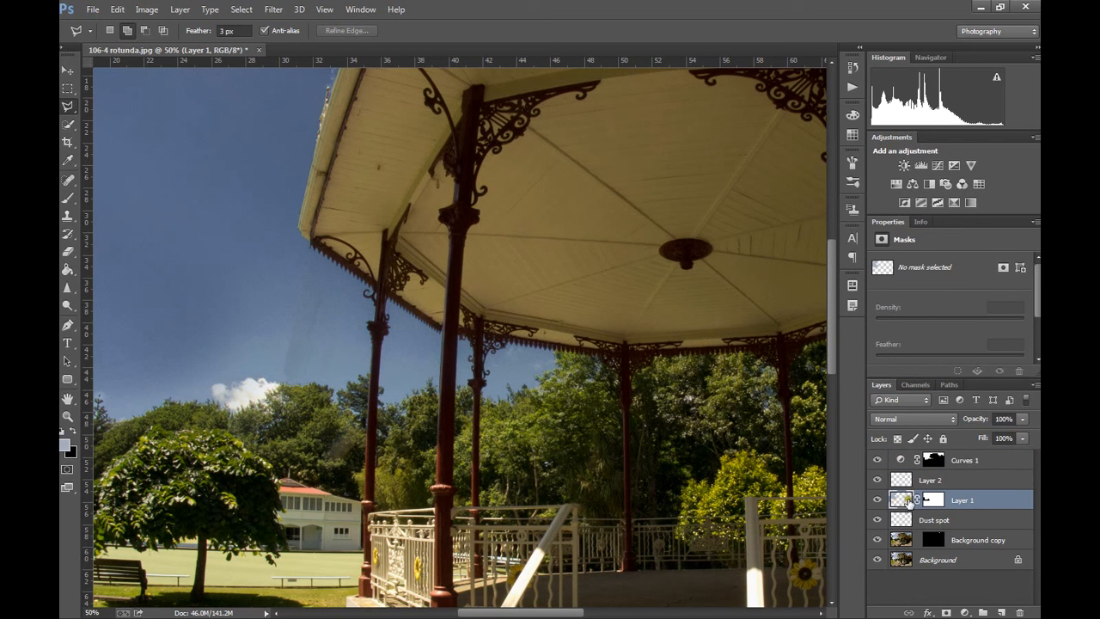
click(878, 498)
click(878, 498)
click(878, 500)
click(878, 500)
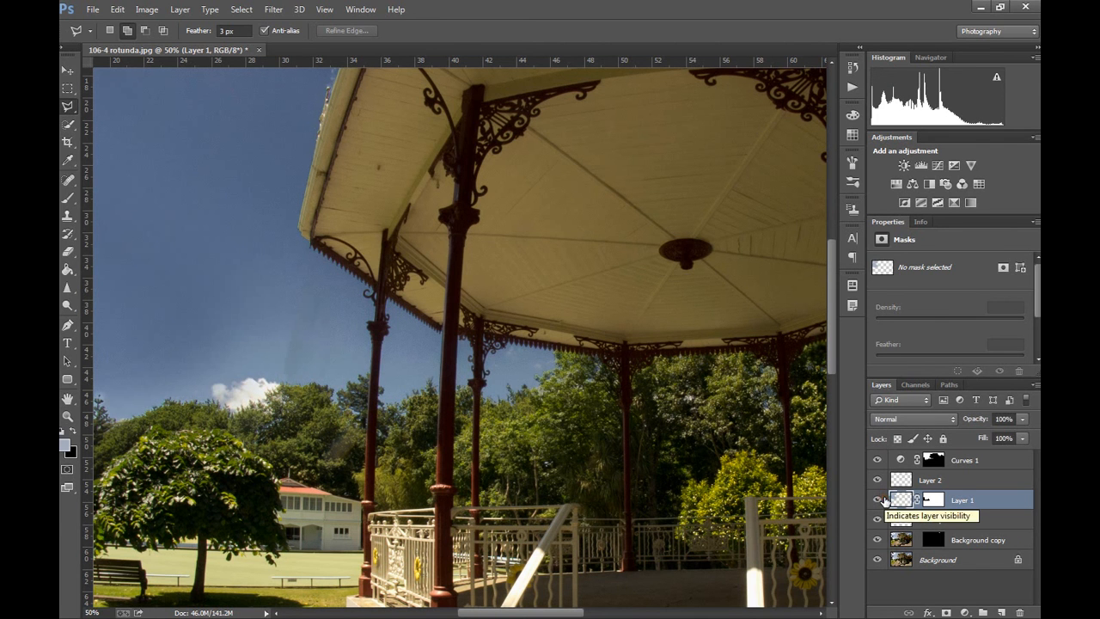
- Hide the Dust spot layer and check what Layer 2 and Layer 1 contribute to the sky by toggling their visibility
click(878, 522)
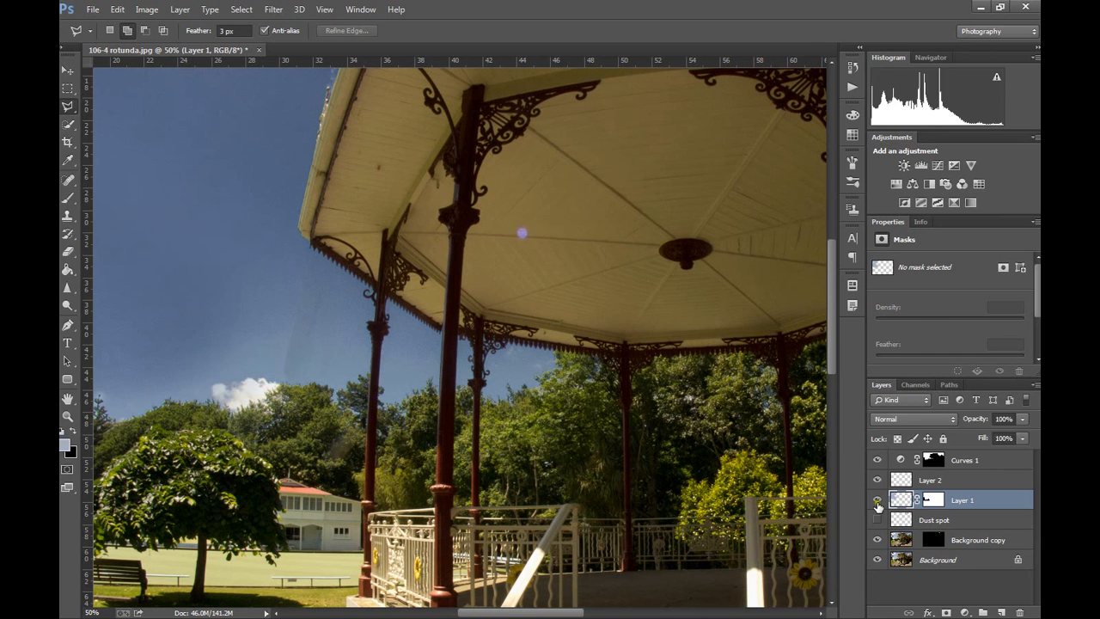
click(877, 500)
click(880, 481)
click(876, 482)
click(876, 500)
click(878, 500)
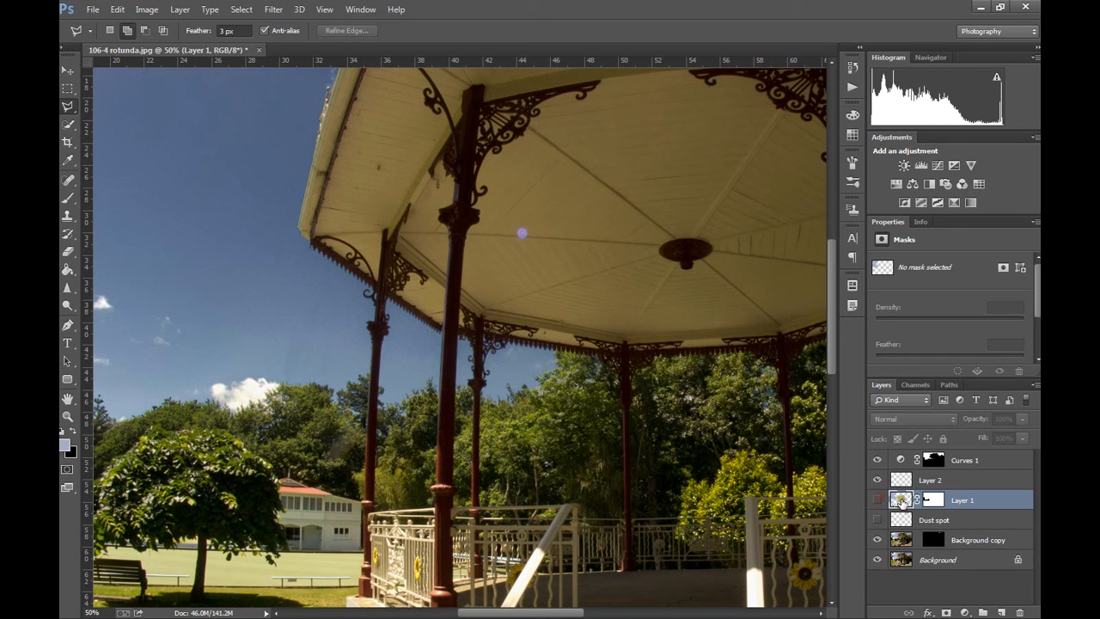
click(876, 500)
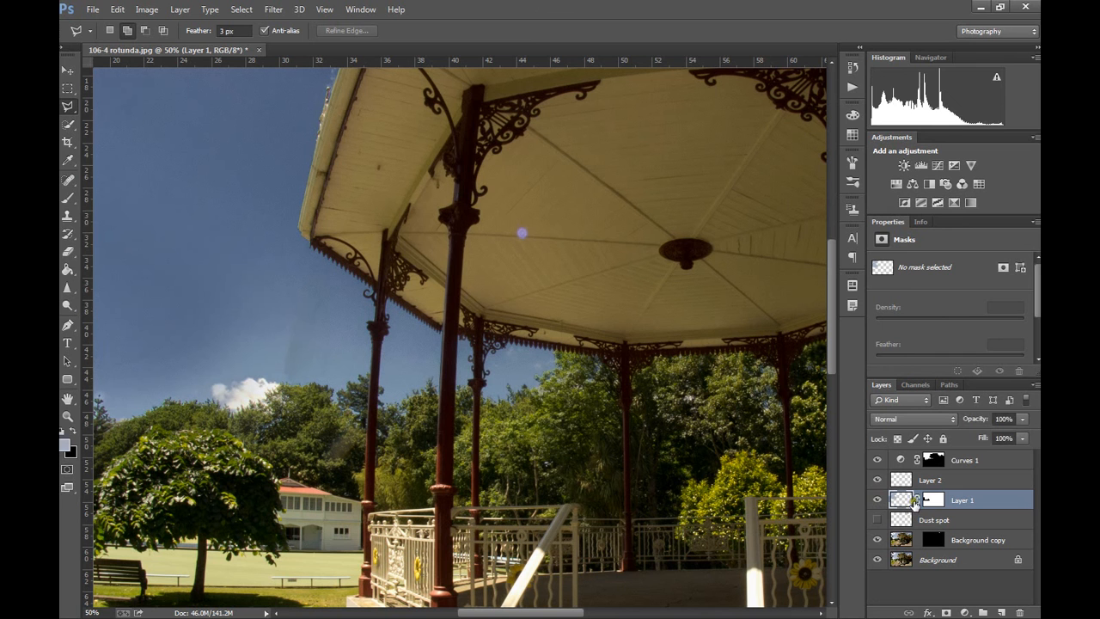
- Try to cover the sky seam beside the rotunda on Layer 1 with the 250 px Clone Stamp
click(69, 215)
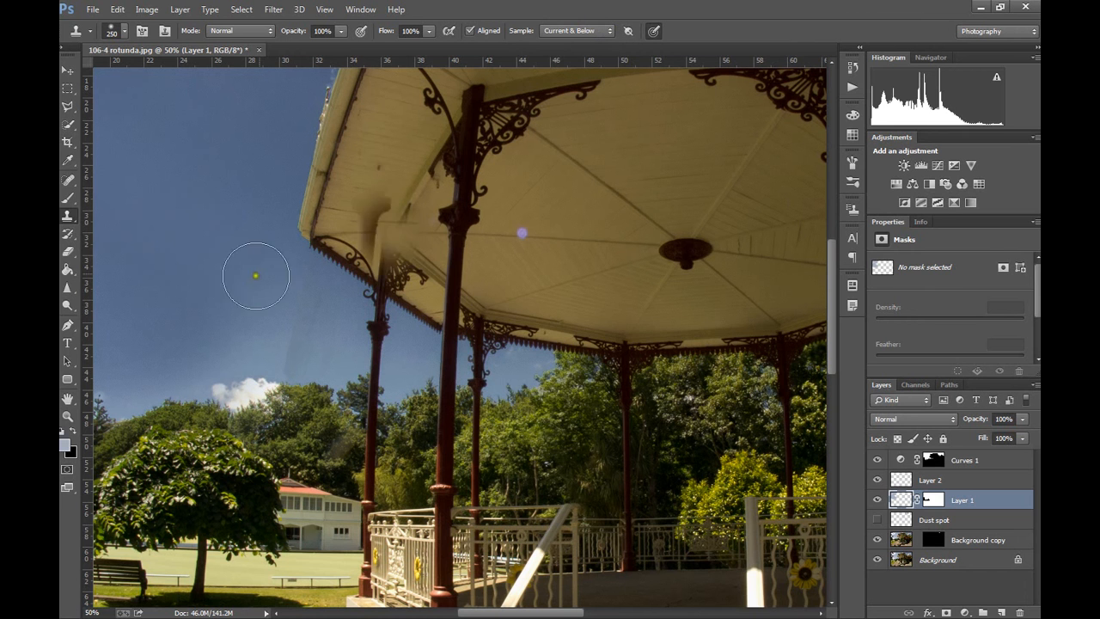
drag(226, 266, 347, 277)
click(585, 30)
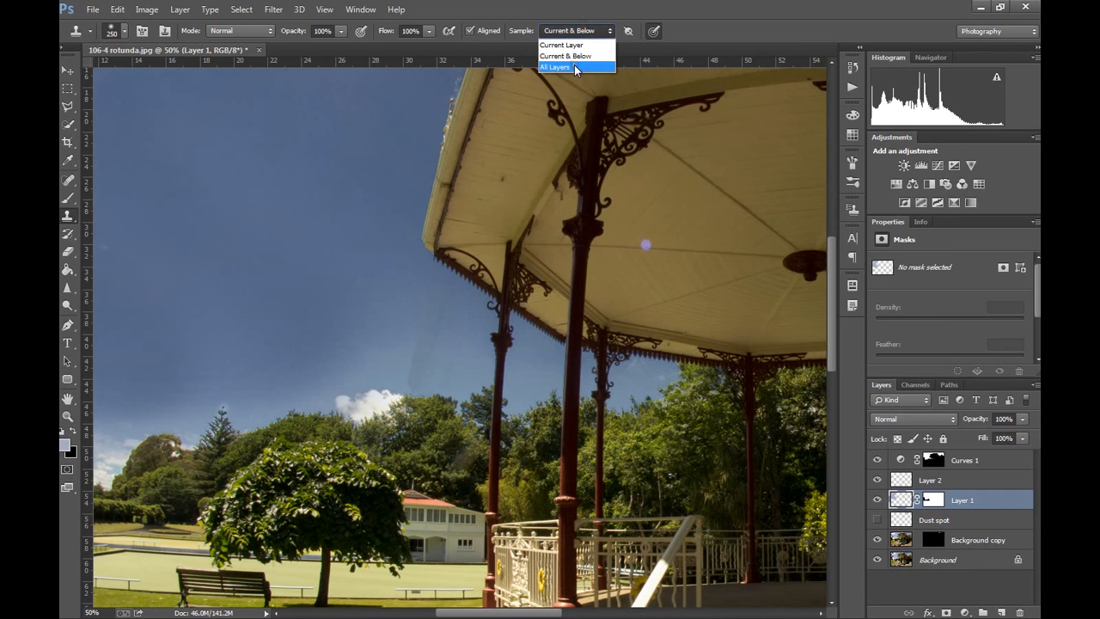
click(1010, 461)
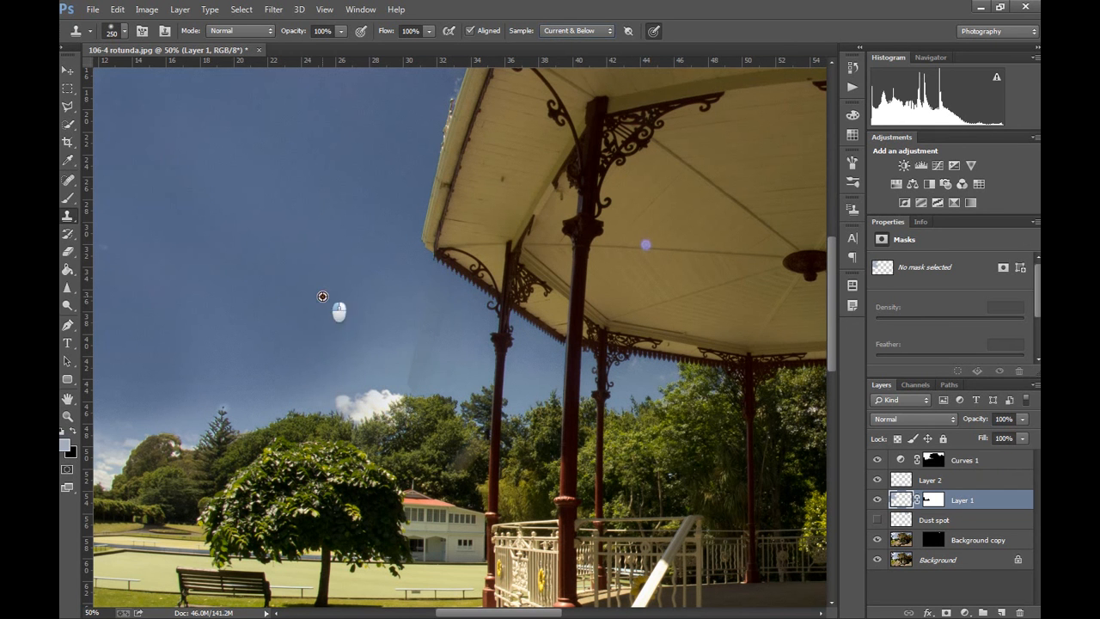
mouse_move(413, 365)
mouse_down()
mouse_move(432, 300)
mouse_move(415, 365)
mouse_move(417, 315)
mouse_up()
drag(433, 371, 449, 306)
- Hide the Background copy, Background and Layer 2 layers to isolate the cloned sky on Layer 1
click(878, 540)
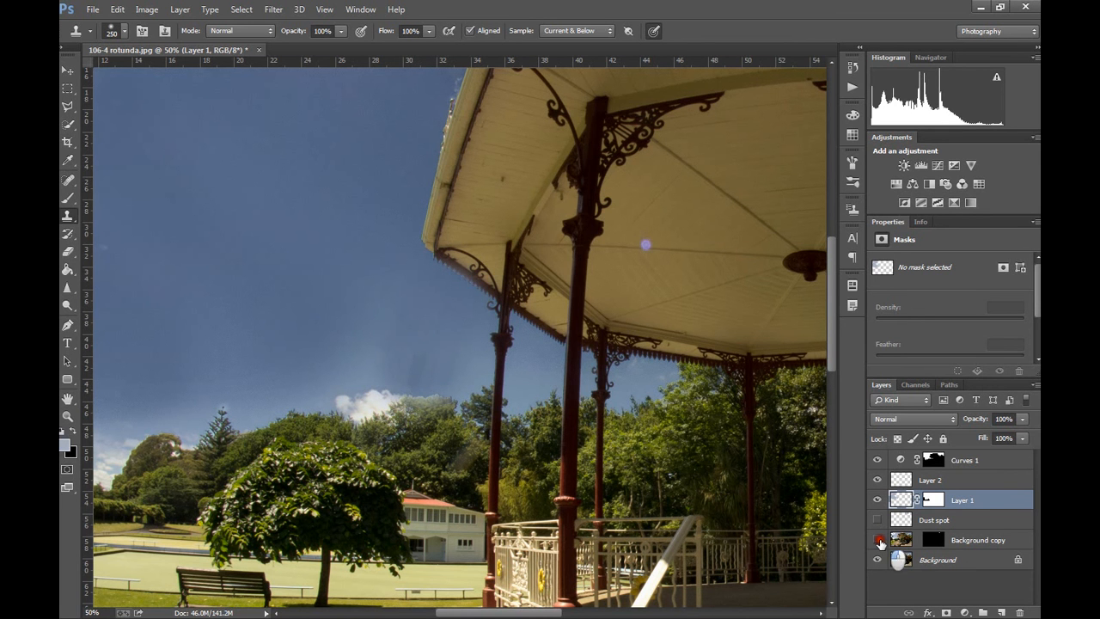
click(876, 559)
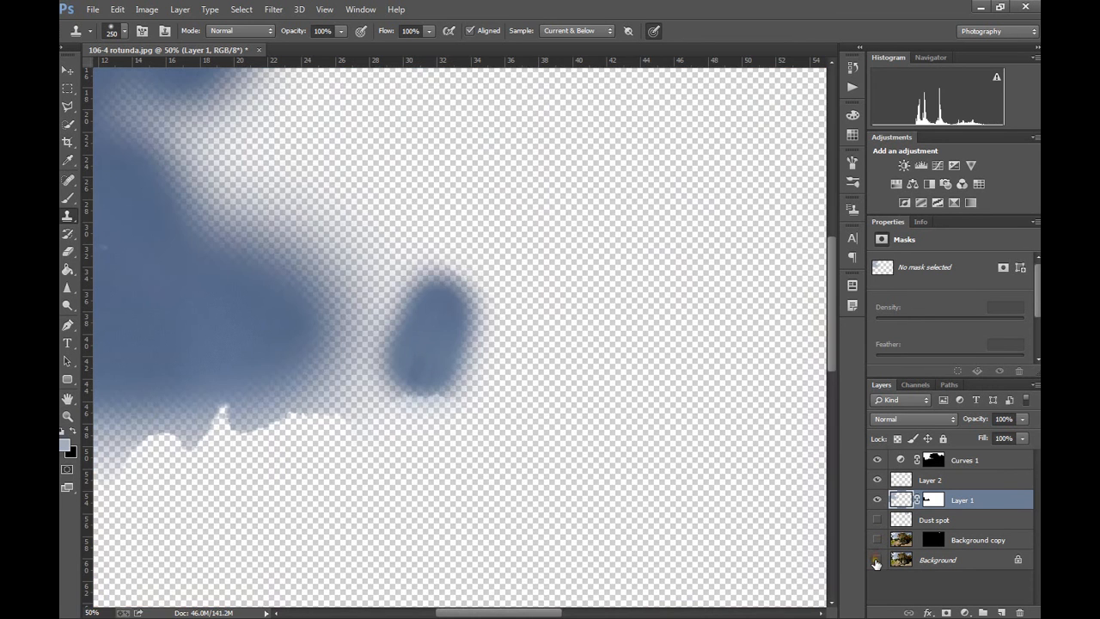
click(877, 559)
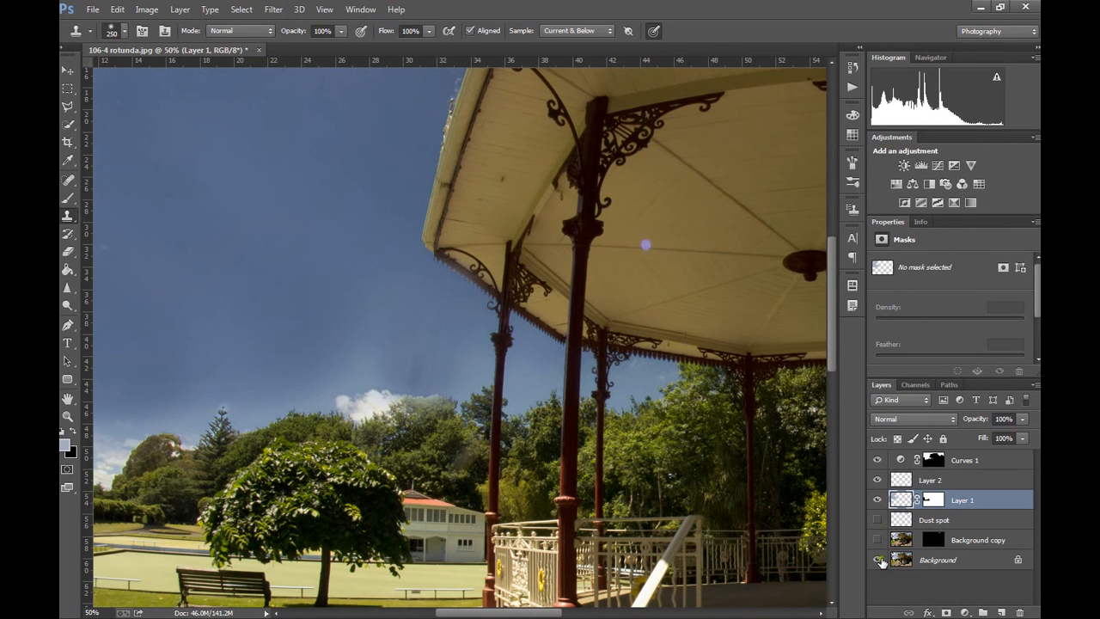
click(877, 559)
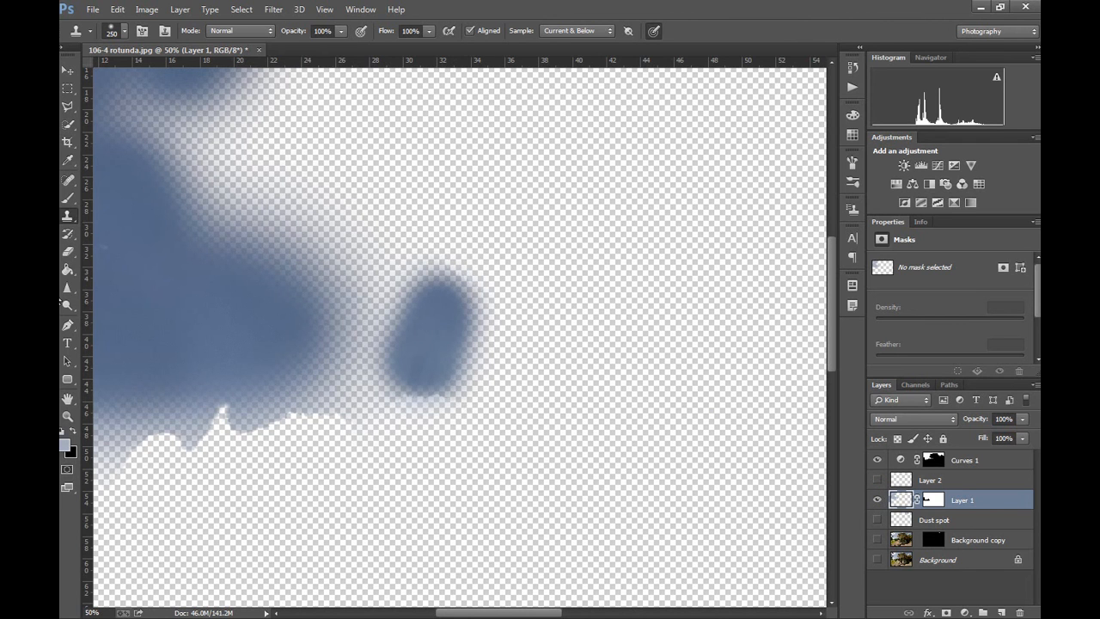
- Erase the isolated patch of cloned sky from Layer 1 with a 400 px Eraser
click(68, 251)
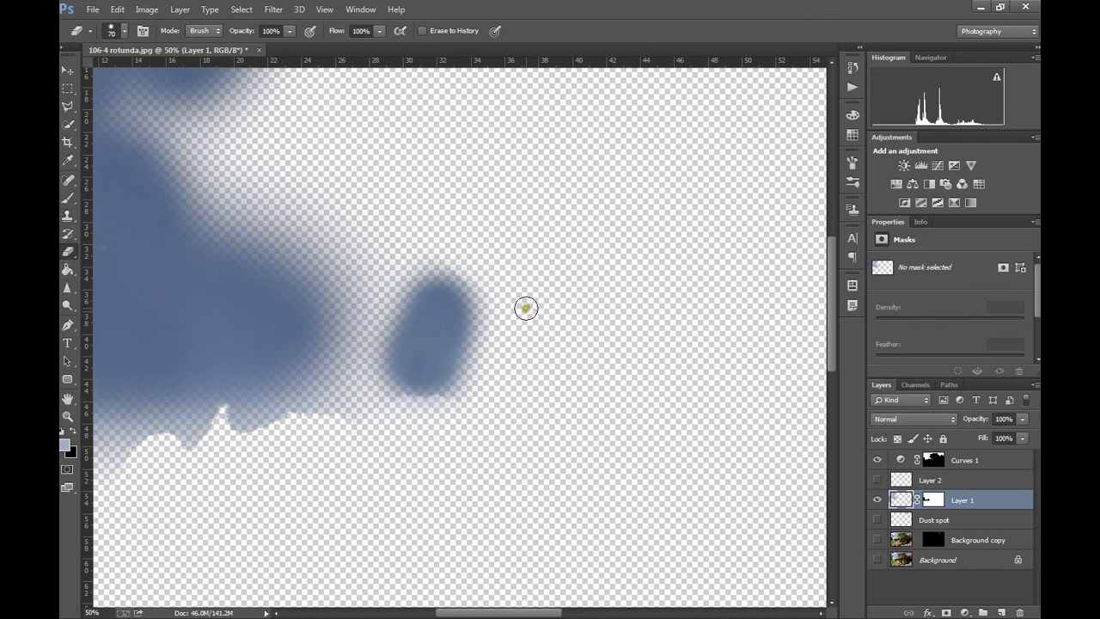
key(bracketleft)
key(bracketright)
key(bracketright)
key(bracketright)
key(bracketright)
mouse_move(406, 410)
mouse_down()
mouse_move(469, 265)
mouse_move(455, 385)
mouse_up()
click(455, 385)
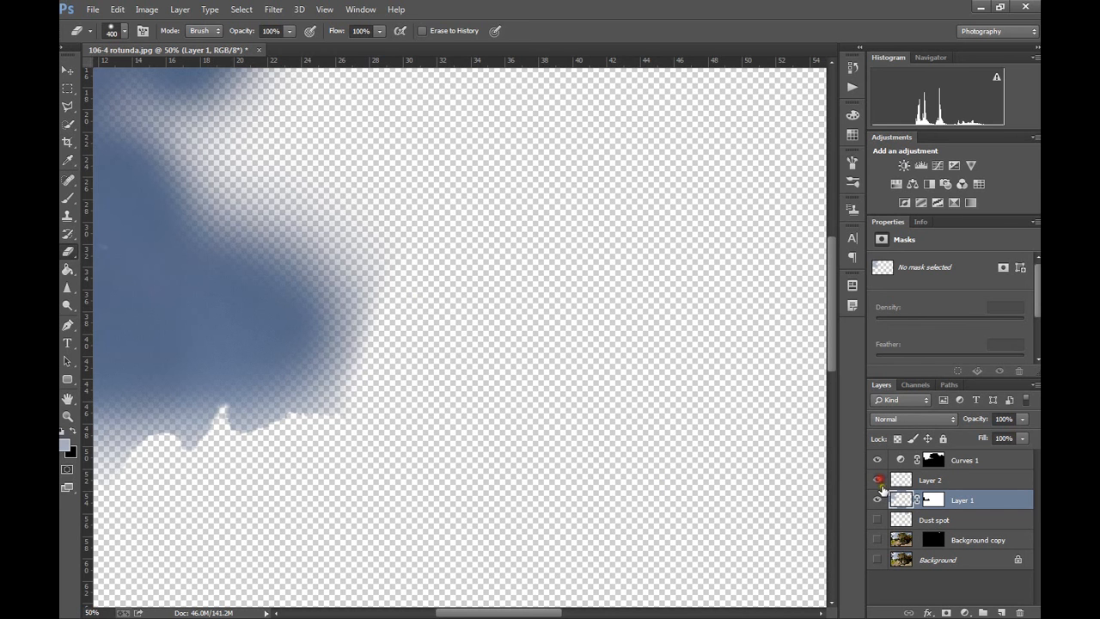
- Show the Dust spot, Background copy and Background layers again and select the Background layer
click(878, 521)
click(877, 561)
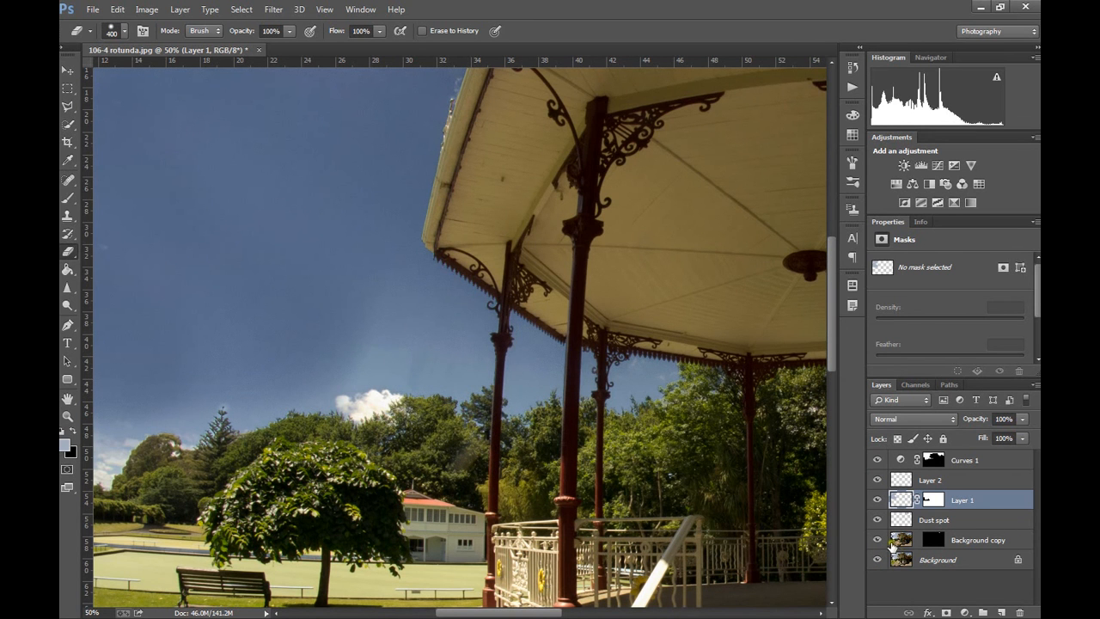
click(877, 560)
click(878, 559)
click(902, 560)
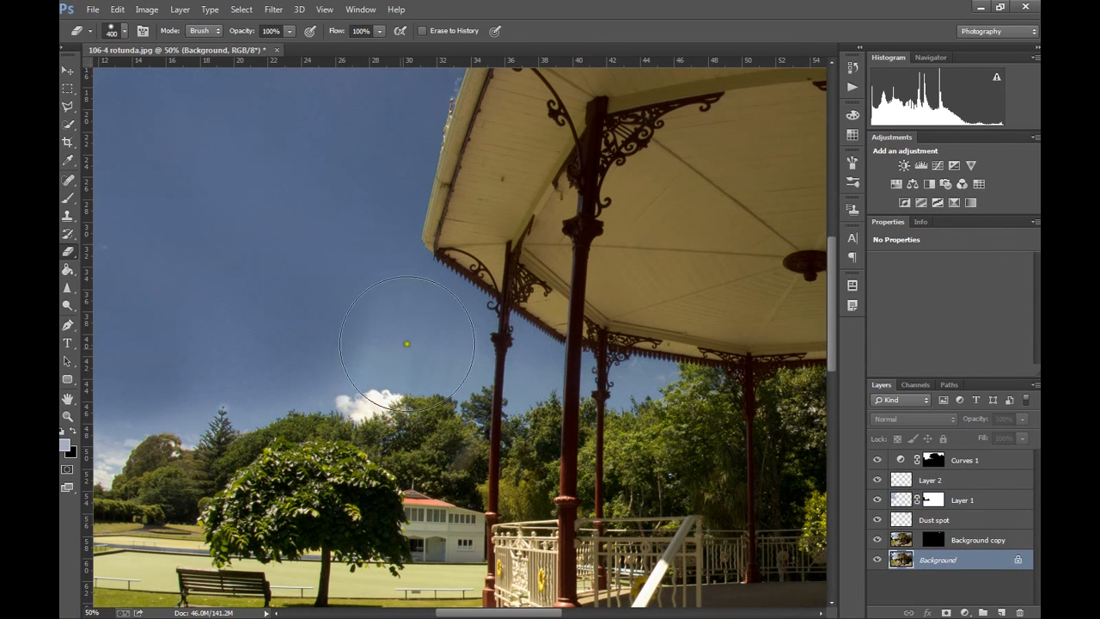
key(ctrl+minus)
key(ctrl+minus)
key(ctrl+minus)
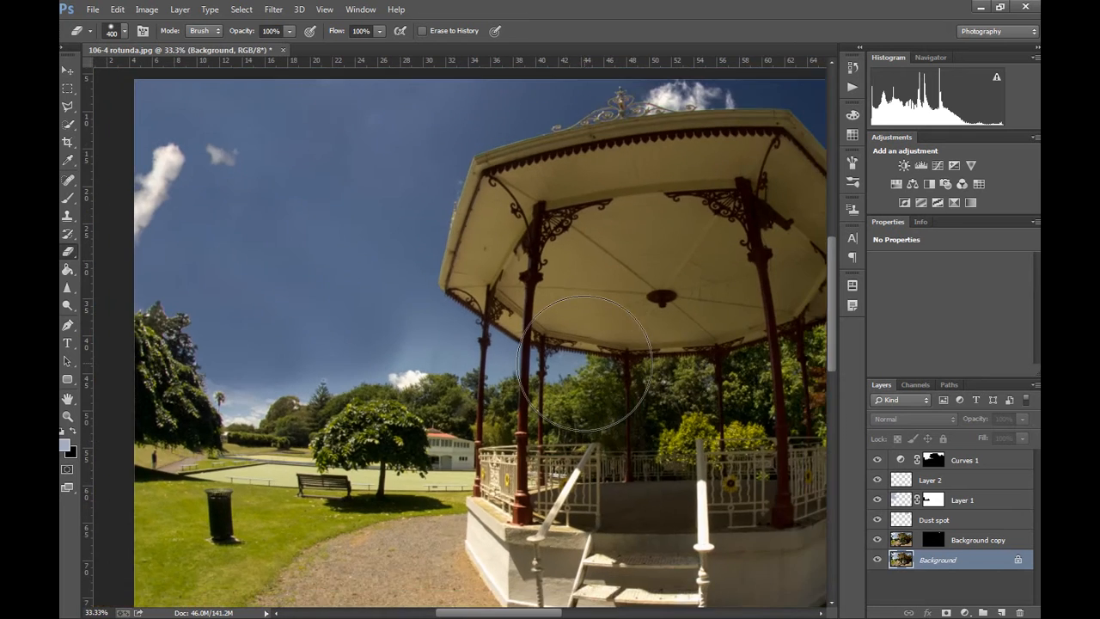
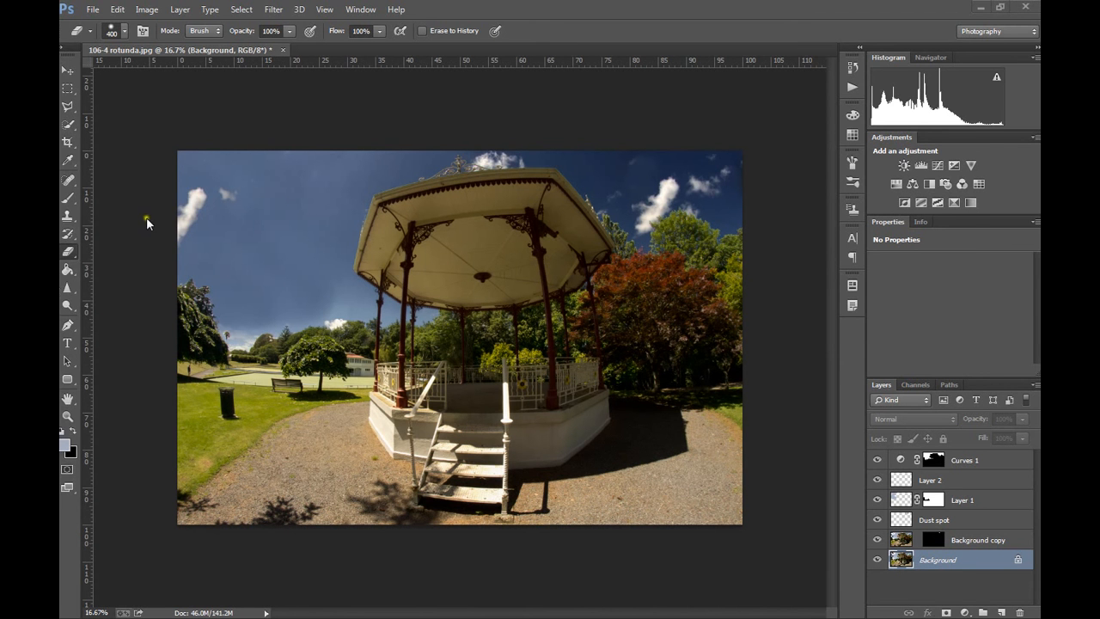
- Place the 106-4 rotunda.jpg file as a new layer directly above the Background at full image size
drag(60, 59, 553, 61)
drag(417, 182, 973, 596)
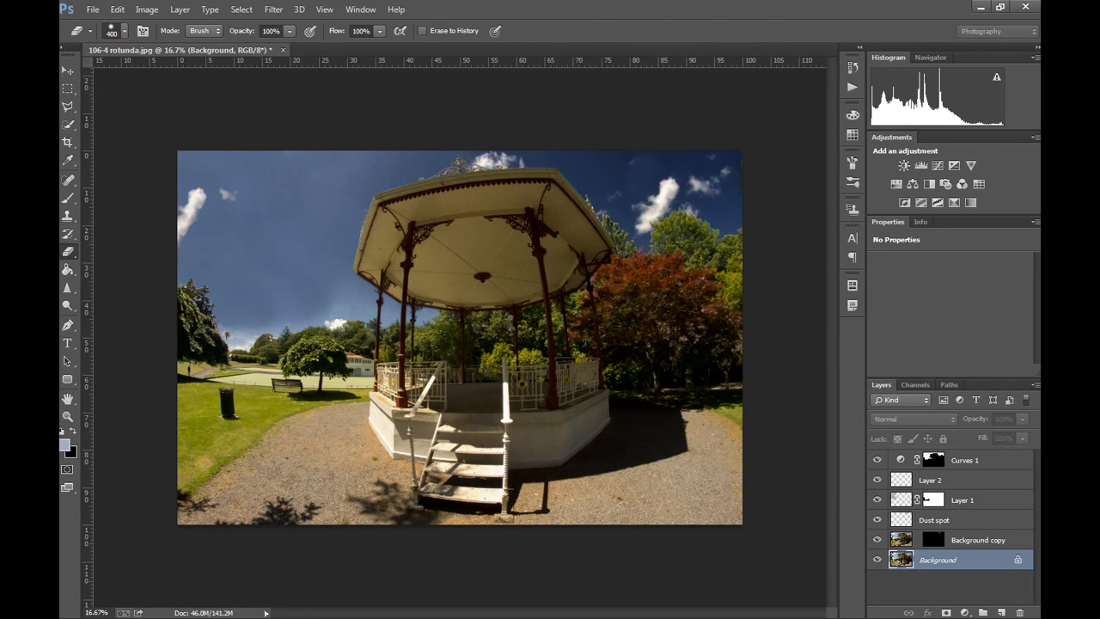
key(alt+Tab)
mouse_move(434, 180)
mouse_down()
mouse_move(449, 193)
mouse_move(172, 211)
mouse_move(179, 204)
mouse_up()
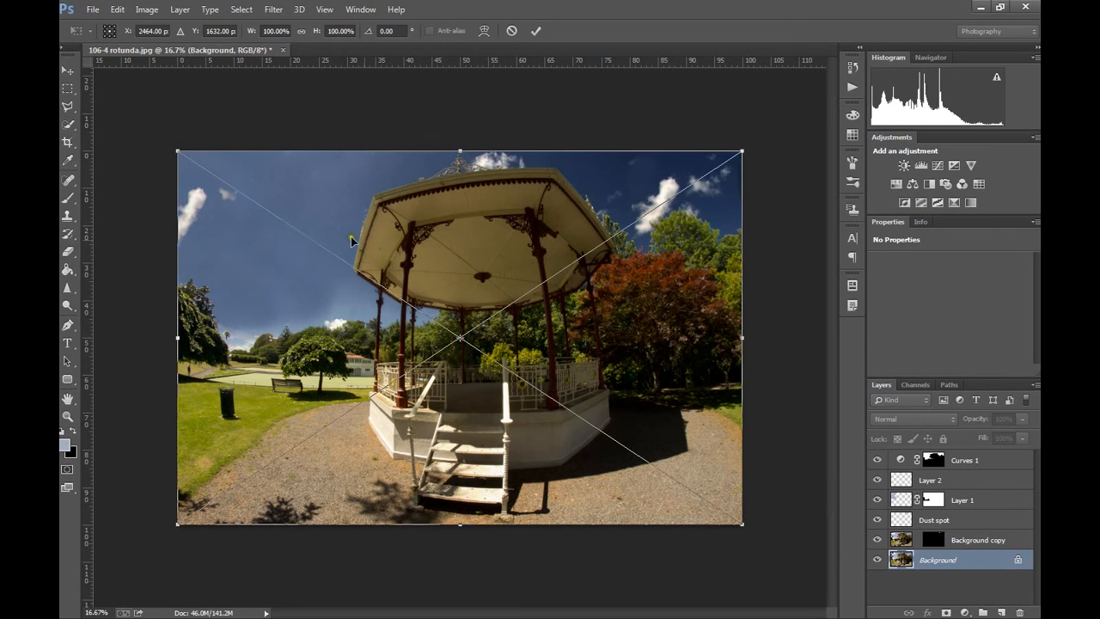
click(537, 31)
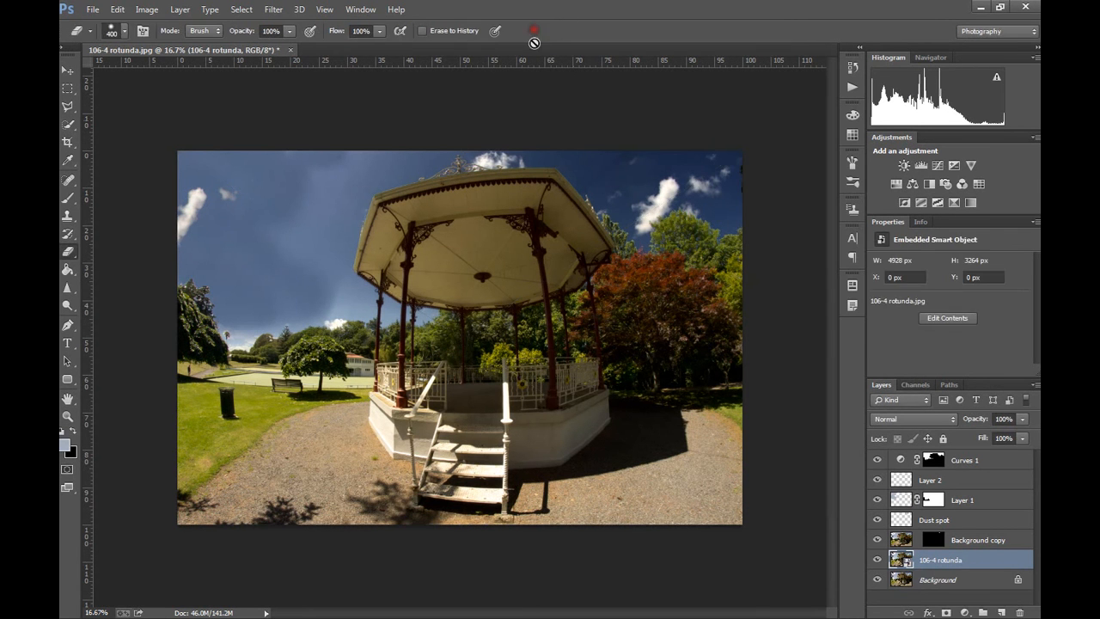
- Compare the placed 106-4 rotunda photo with the Background by toggling the placed layer's visibility at different magnifications
drag(964, 558, 980, 579)
click(875, 562)
click(874, 563)
click(874, 562)
click(875, 562)
click(877, 563)
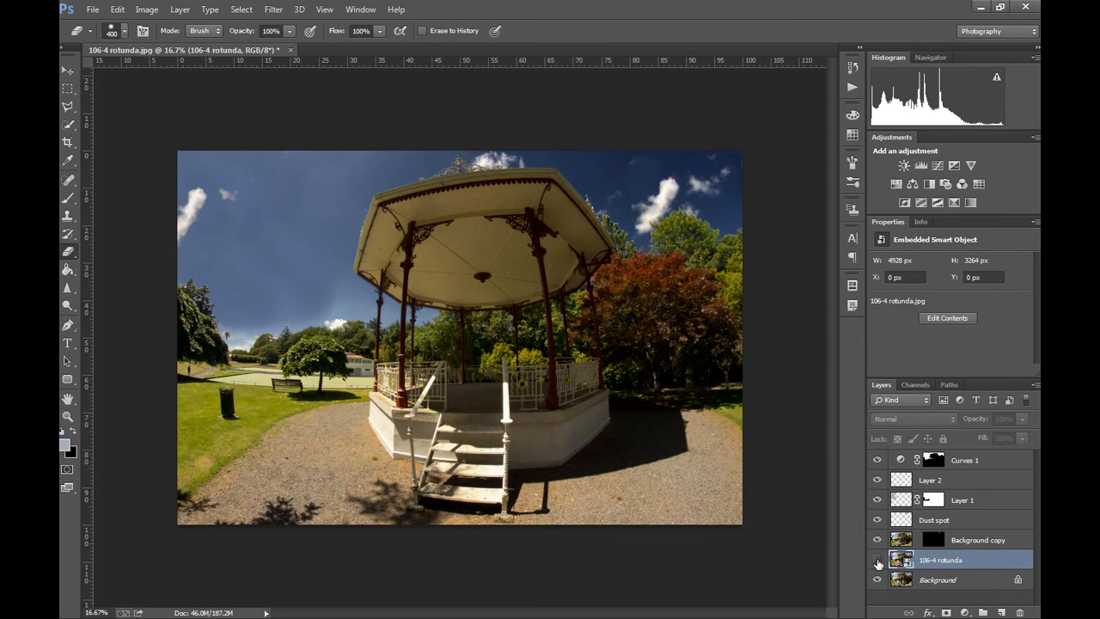
key(ctrl+plus)
key(ctrl+plus)
click(876, 563)
click(877, 563)
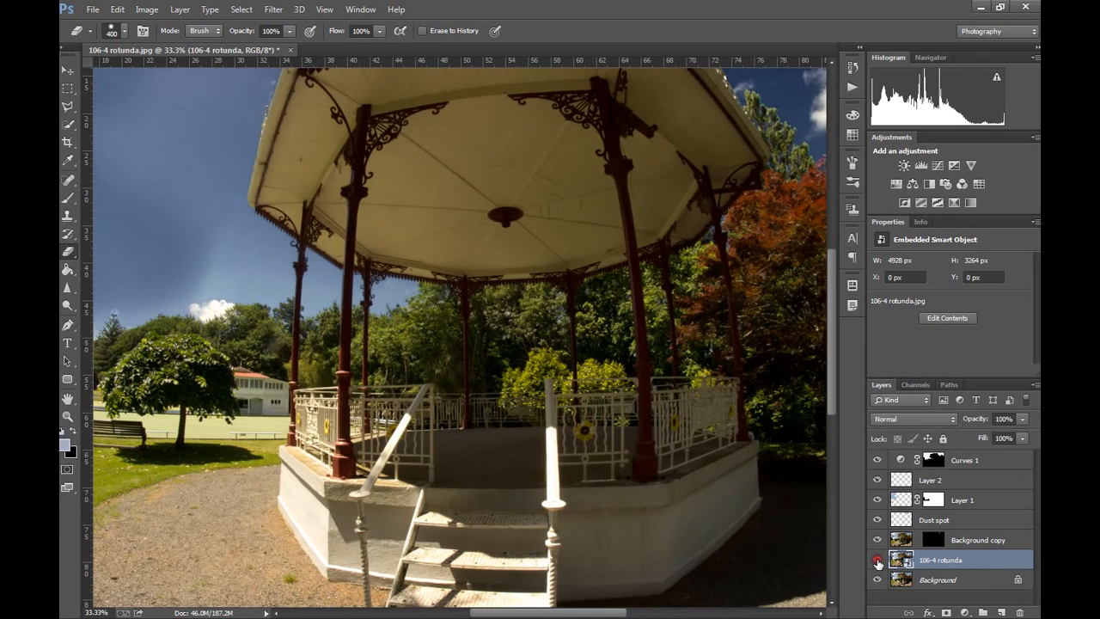
- Hide the placed 106-4 rotunda layer and delete it
click(876, 563)
click(876, 563)
click(876, 563)
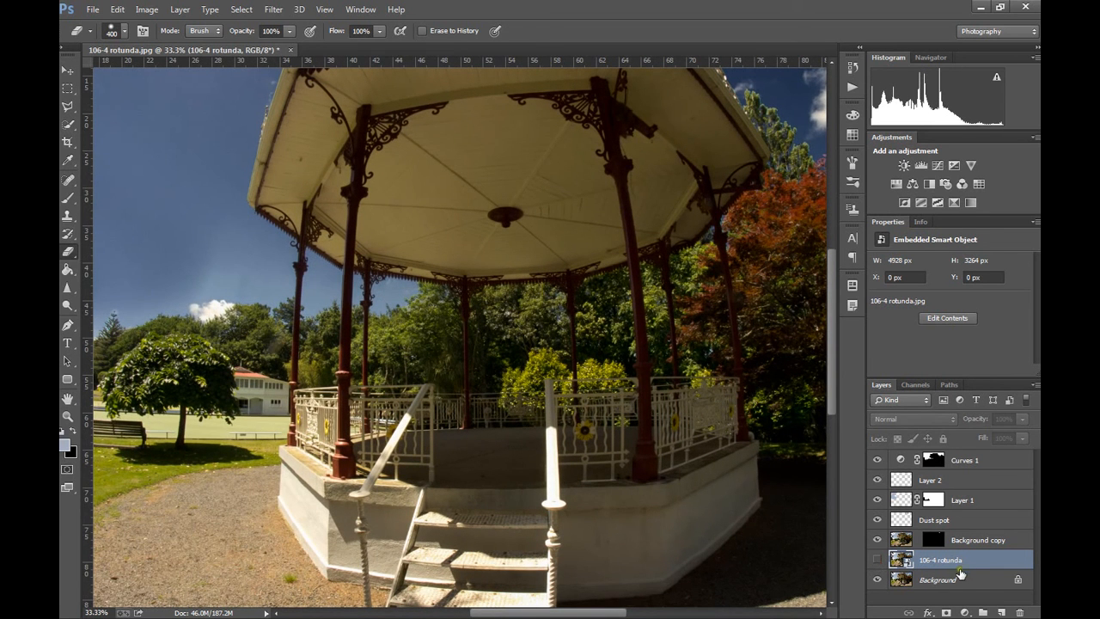
key(Delete)
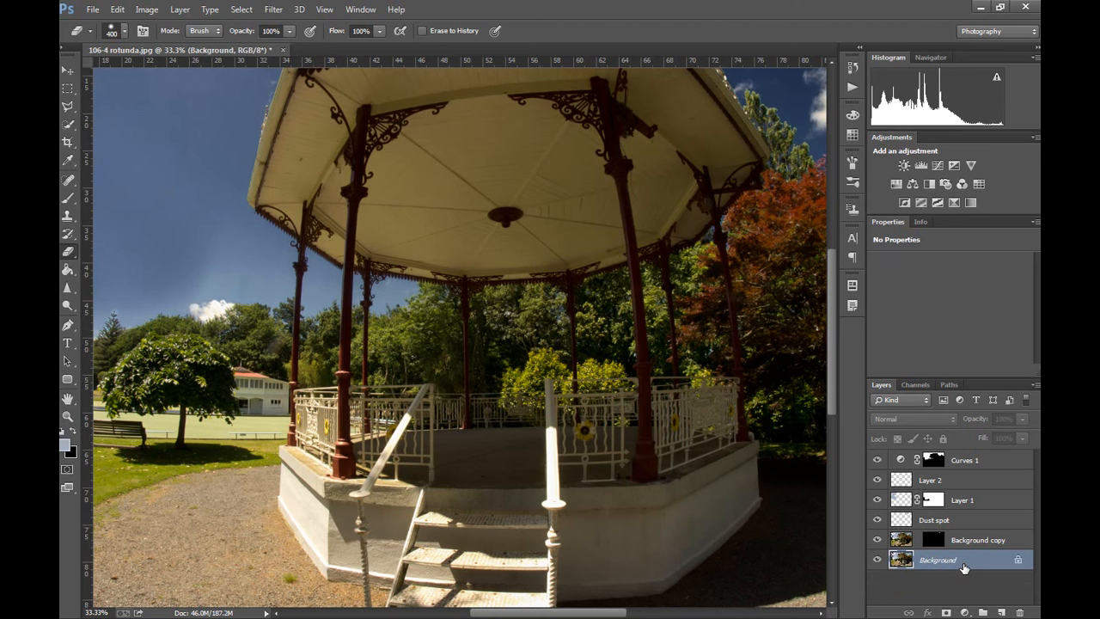
- Select Layer 1 and toggle its visibility to examine what it contributes to the sky beside the rotunda
drag(366, 309, 649, 473)
click(877, 500)
click(877, 500)
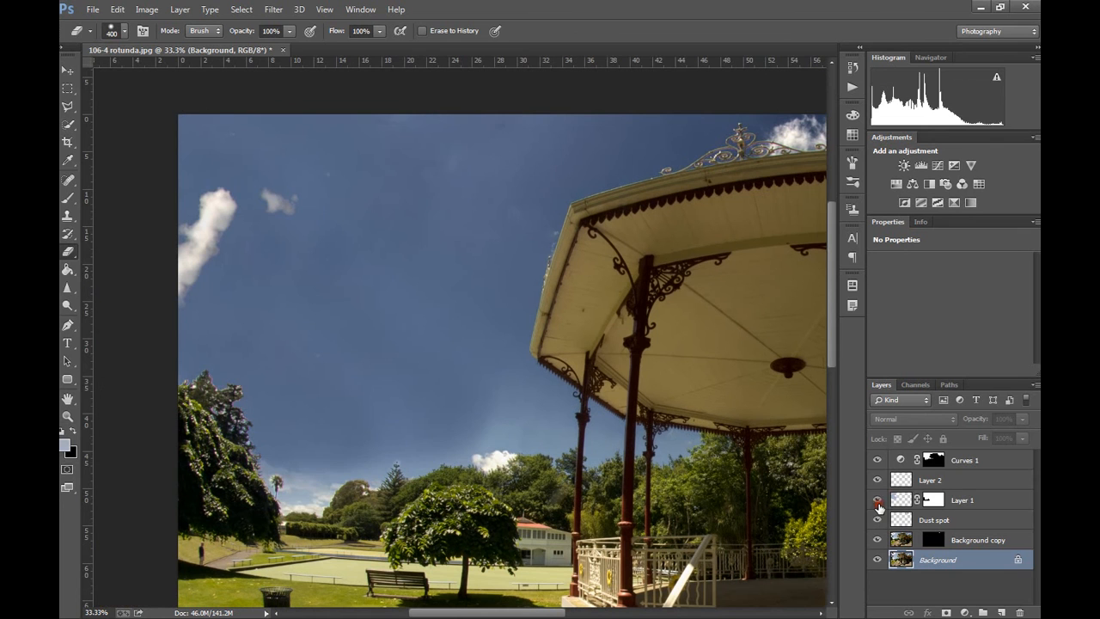
click(907, 499)
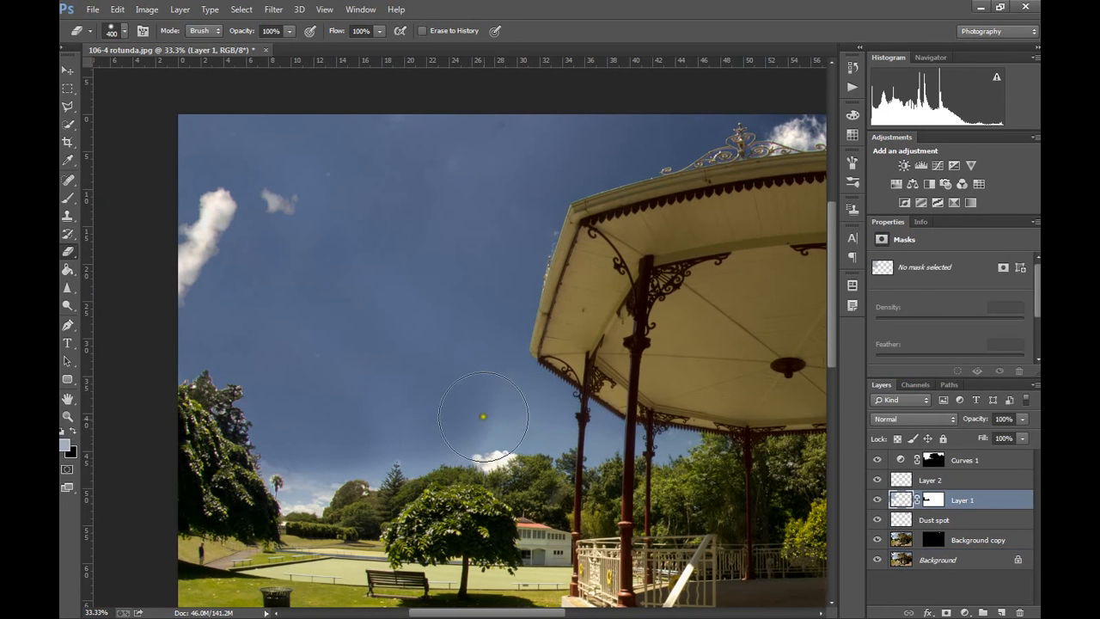
click(69, 181)
click(69, 198)
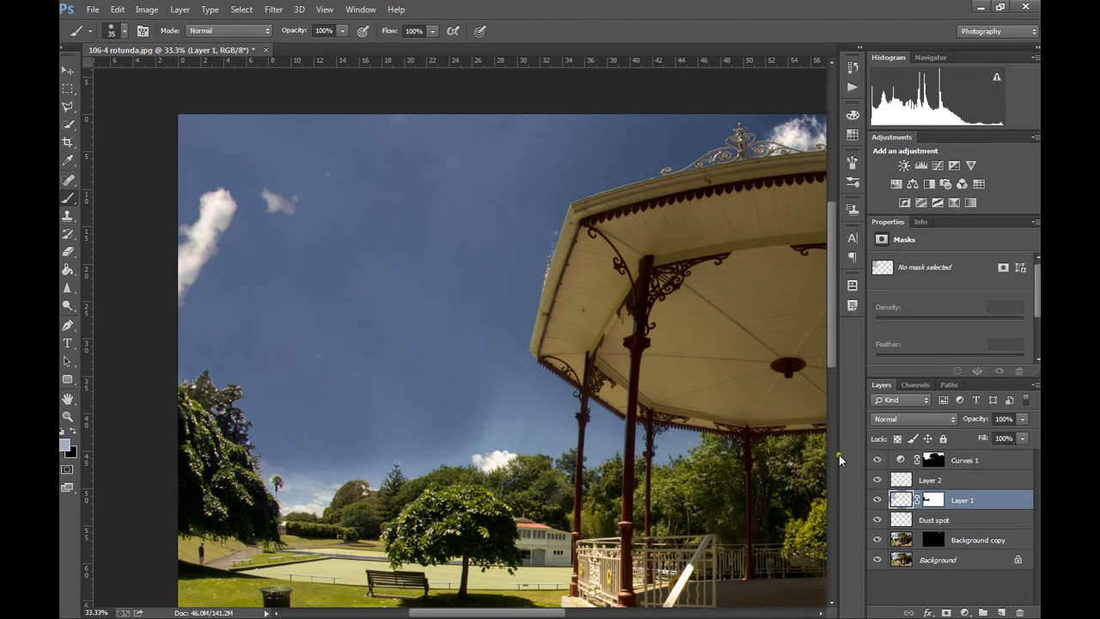
click(878, 499)
click(877, 499)
click(877, 500)
click(877, 500)
click(877, 500)
click(877, 501)
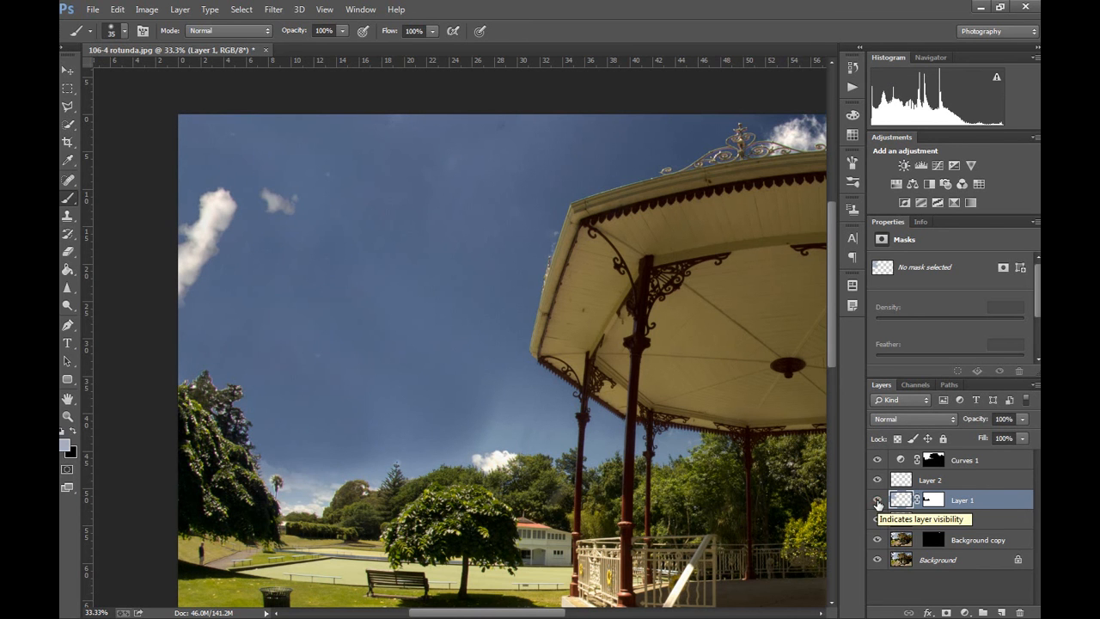
- Disable the layer mask of Layer 1 to inspect what it hides, and enable it again
click(935, 500)
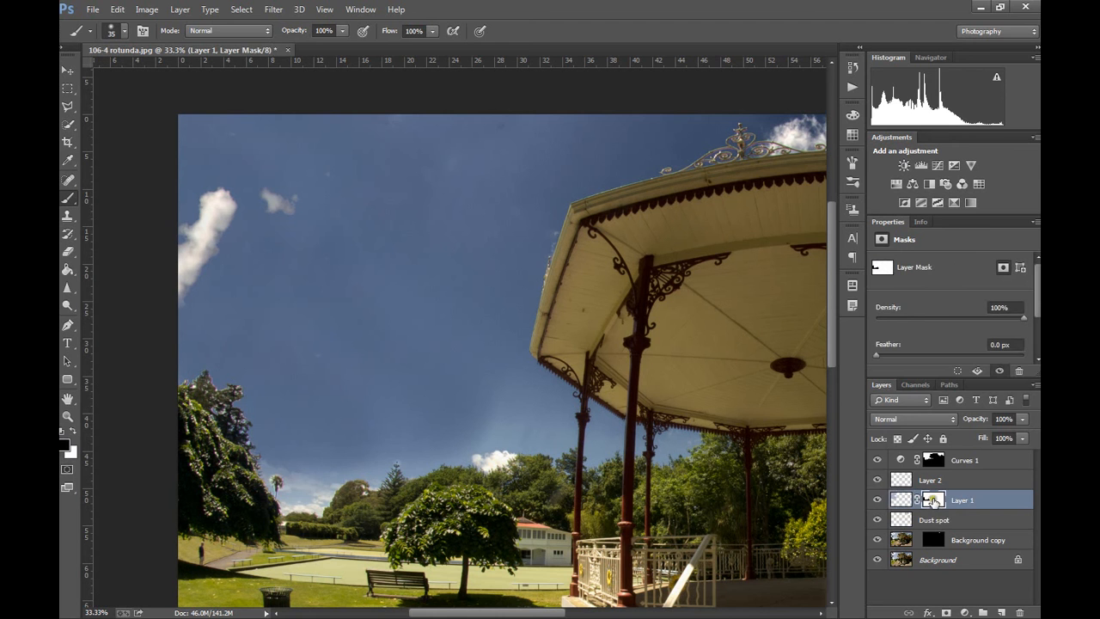
right_click(935, 500)
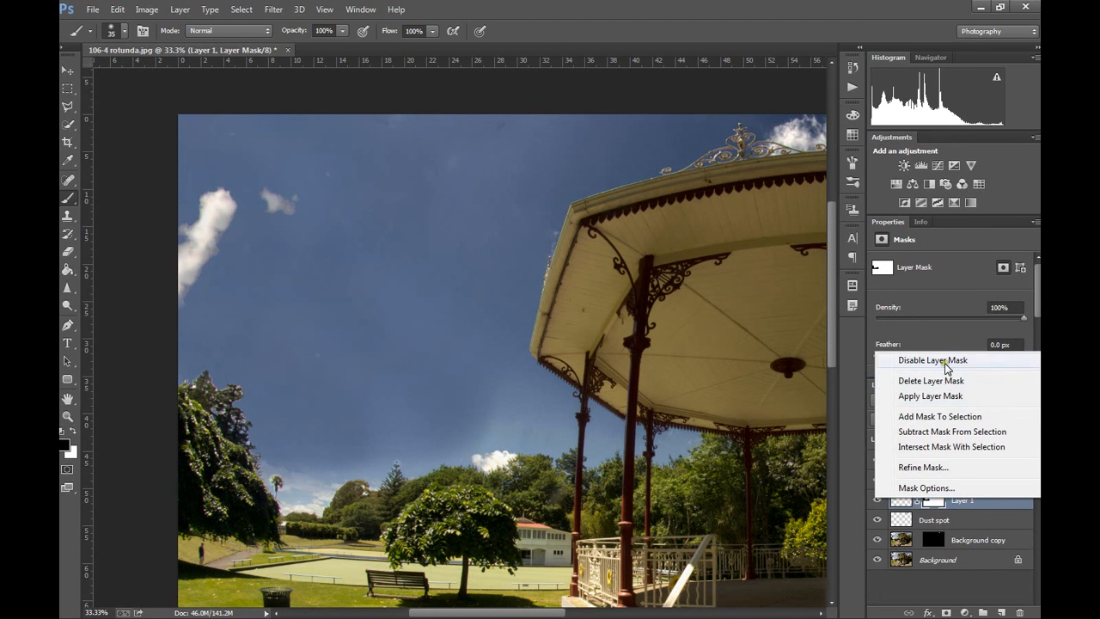
click(944, 362)
right_click(932, 501)
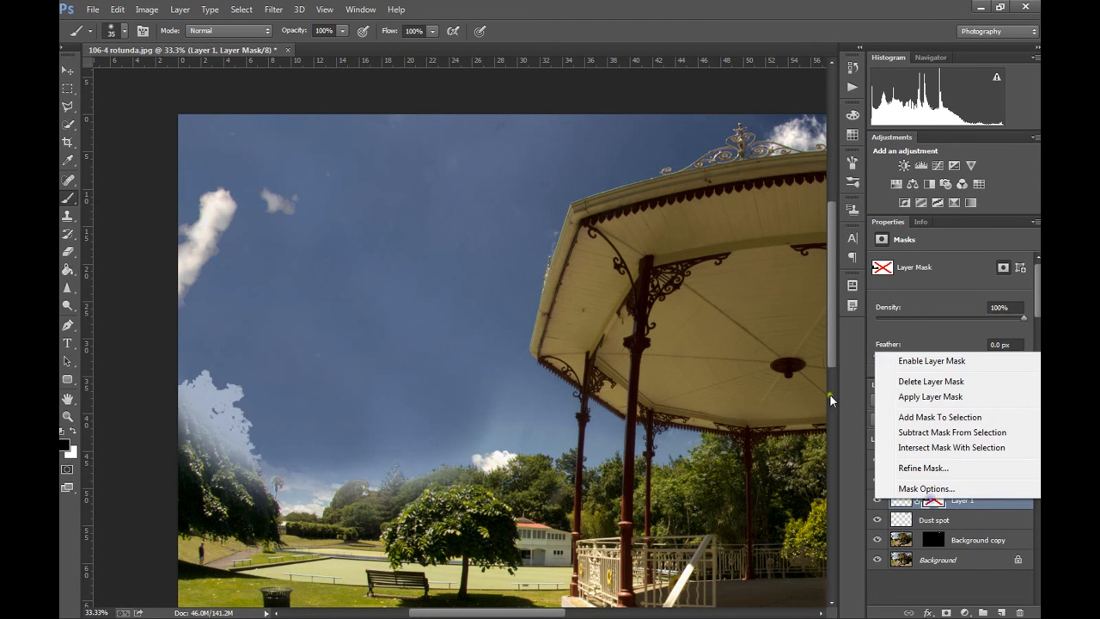
click(929, 361)
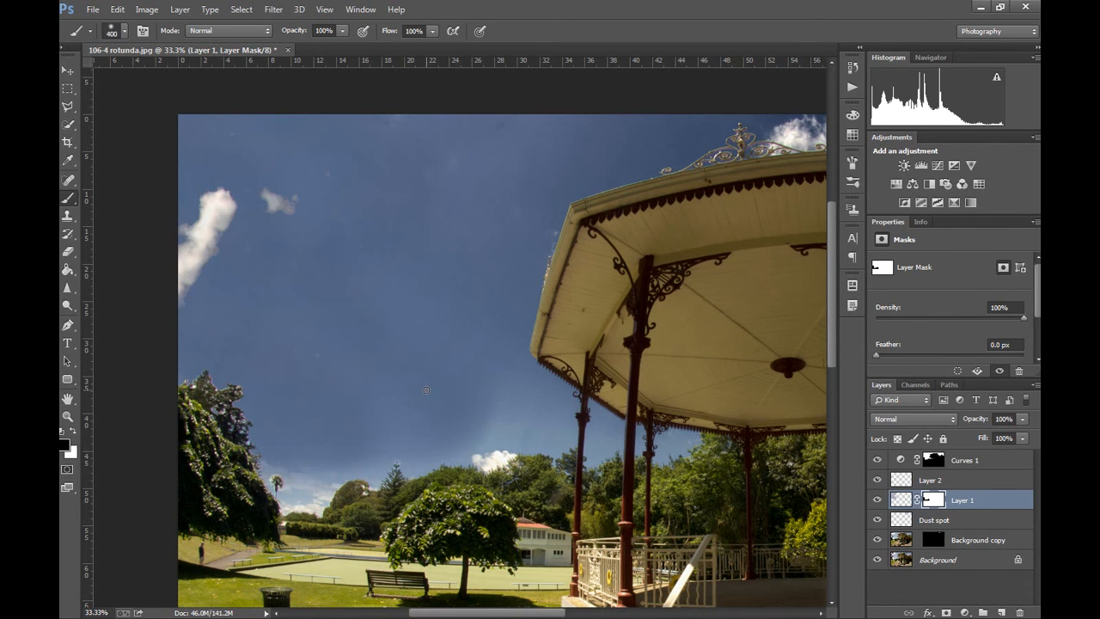
- Clone over the pale sky patch beside the rotunda on Layer 1 with a 250 px Clone Stamp at 35% opacity
alt+click(403, 372)
click(899, 499)
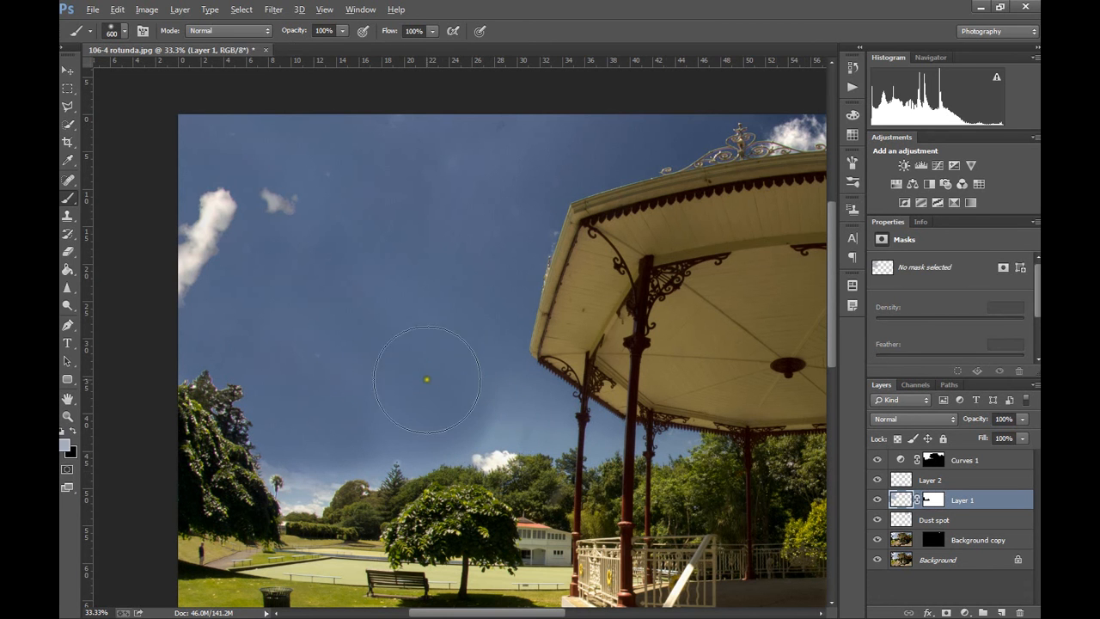
click(67, 216)
click(477, 371)
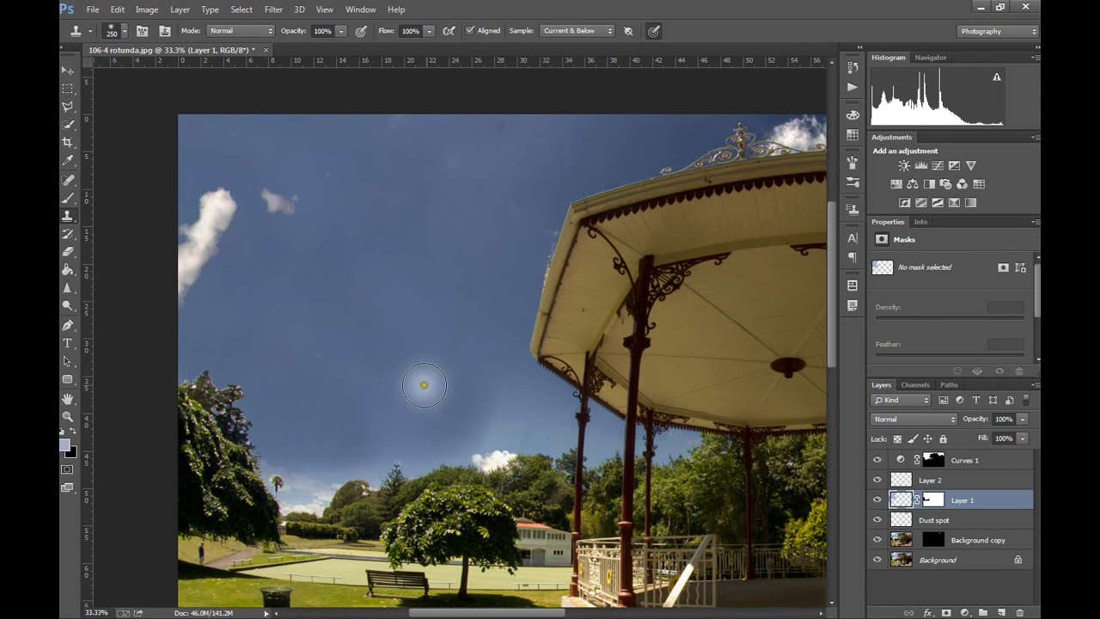
click(340, 30)
drag(343, 46, 296, 49)
mouse_move(481, 431)
mouse_down()
mouse_move(503, 379)
mouse_move(519, 402)
mouse_move(511, 435)
mouse_move(532, 398)
mouse_move(503, 438)
mouse_move(544, 419)
mouse_move(520, 429)
mouse_up()
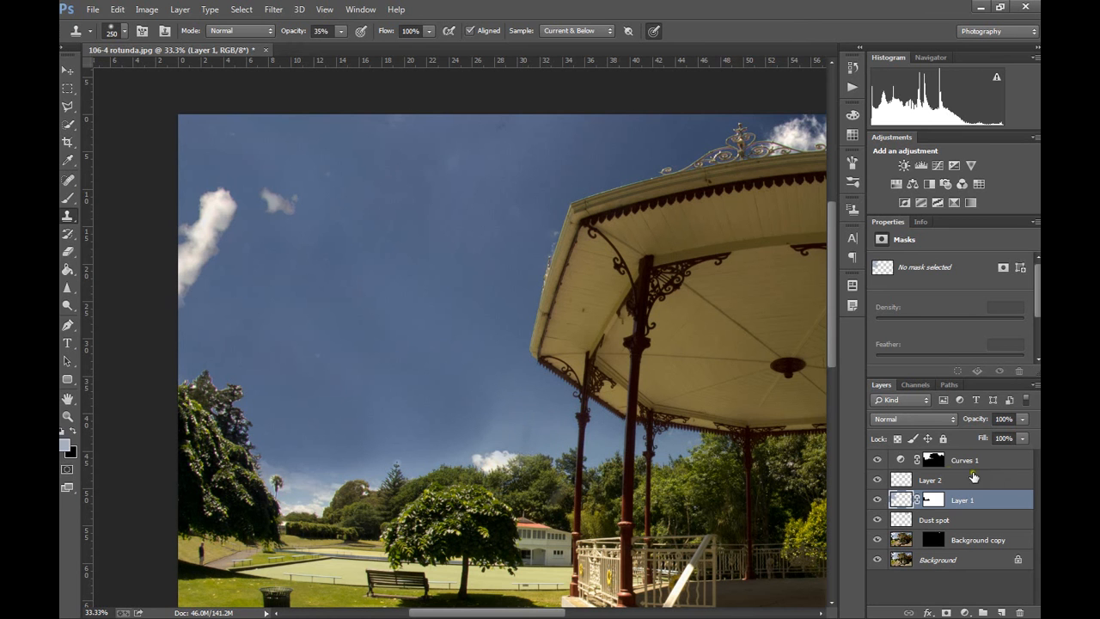
- Toggle the Curves 1 layer to check its effect on the sky, and display its mask as a red overlay
click(936, 461)
click(877, 459)
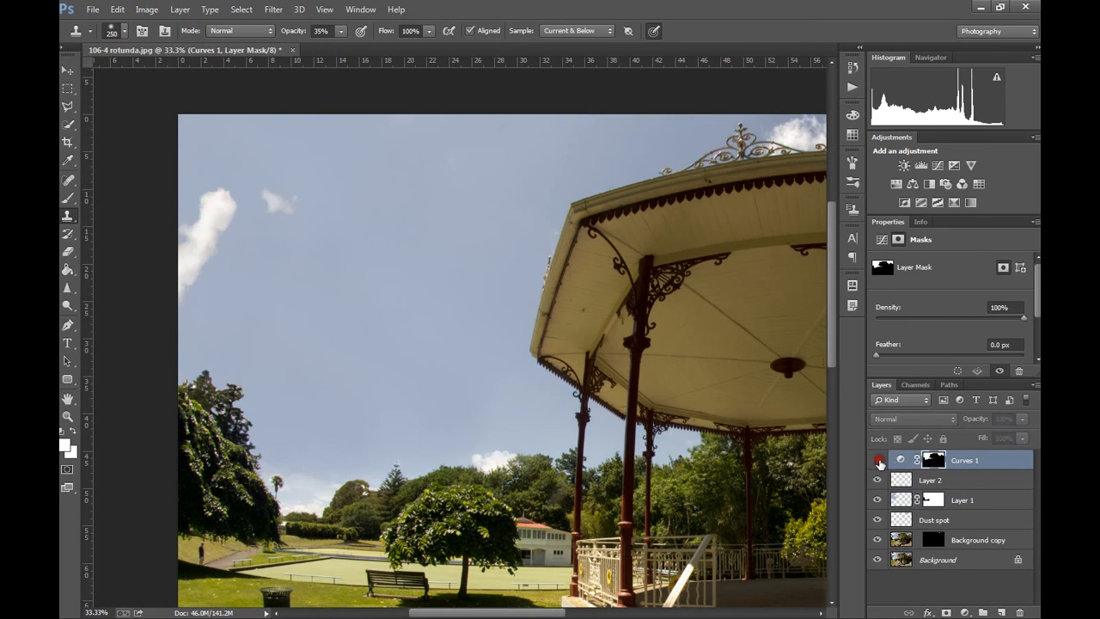
click(877, 459)
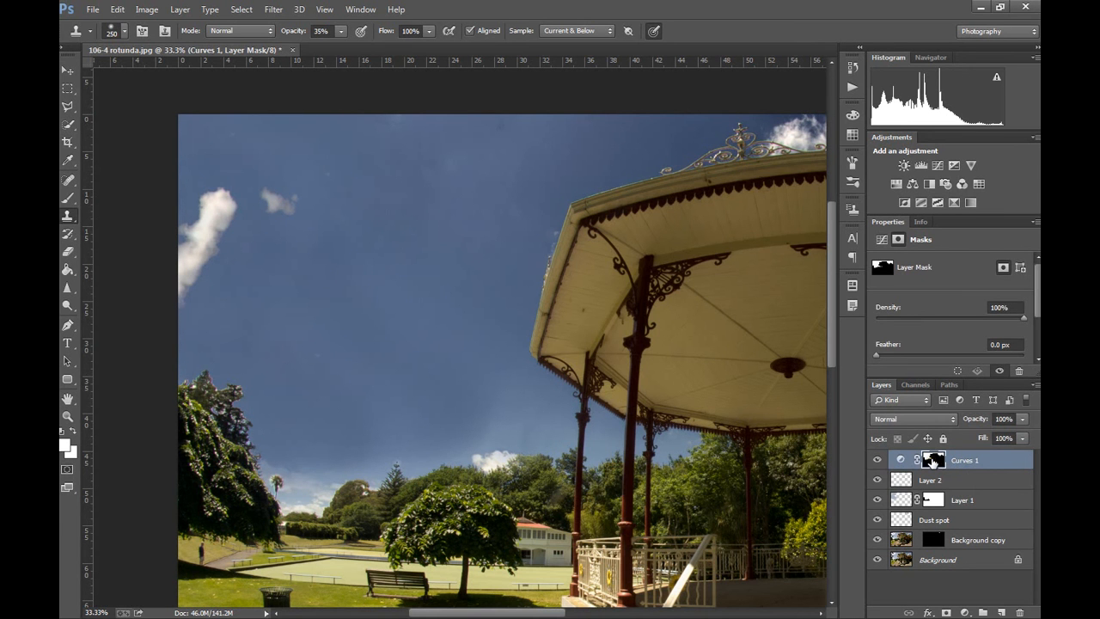
alt+shift+click(932, 461)
alt+shift+click(932, 461)
alt+shift+click(932, 462)
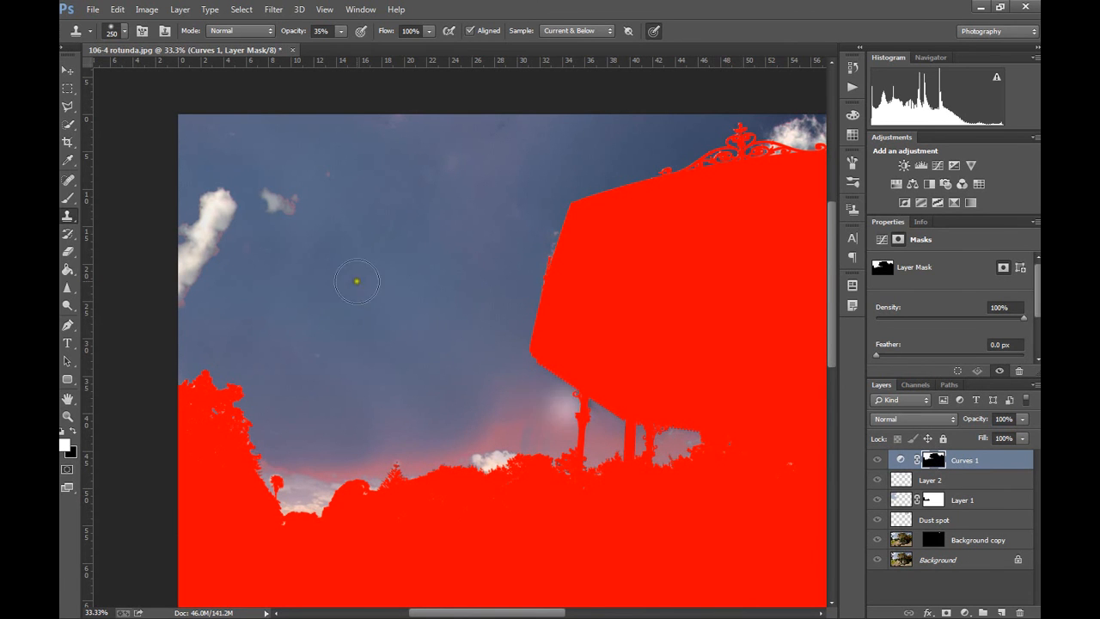
- Paint white on the Curves 1 mask over the red-tinted sky along the treeline beside the rotunda with a 200 px Brush
click(68, 199)
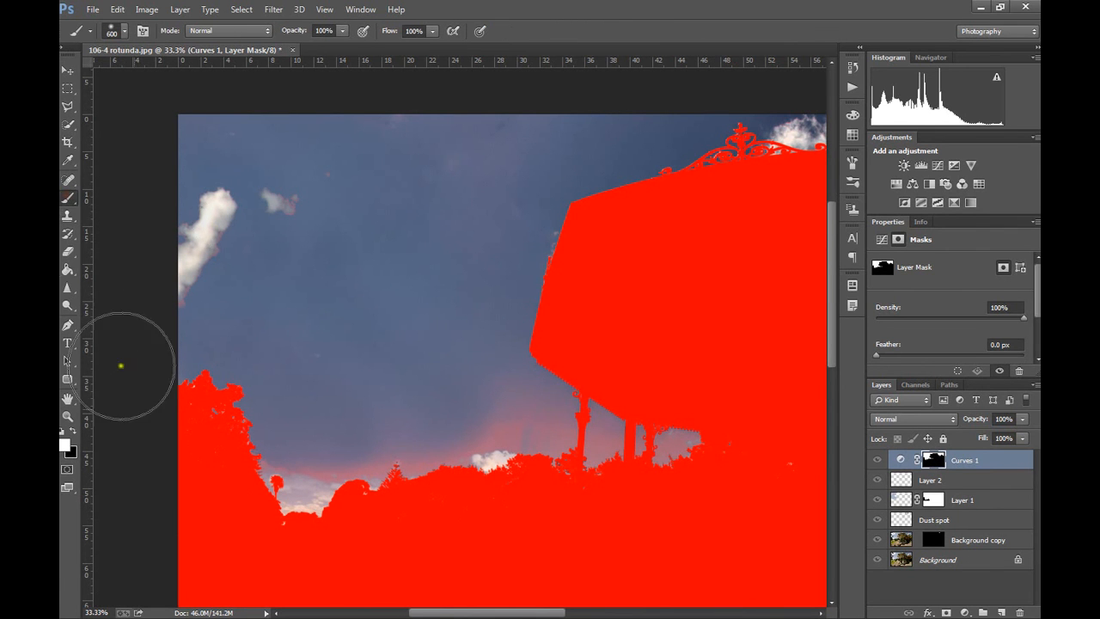
click(517, 409)
key(bracketleft)
key(bracketleft)
key(bracketleft)
click(519, 415)
mouse_move(539, 424)
mouse_down()
mouse_move(461, 407)
mouse_move(547, 417)
mouse_move(545, 407)
mouse_move(485, 434)
mouse_up()
mouse_move(556, 410)
mouse_down()
mouse_move(487, 364)
mouse_move(500, 426)
mouse_move(384, 438)
mouse_move(423, 385)
mouse_move(414, 361)
mouse_move(434, 364)
mouse_move(332, 409)
mouse_move(318, 471)
mouse_move(312, 461)
mouse_move(392, 440)
mouse_move(357, 439)
mouse_move(310, 402)
mouse_move(298, 421)
mouse_move(309, 303)
mouse_move(394, 324)
mouse_move(486, 391)
mouse_move(464, 293)
mouse_up()
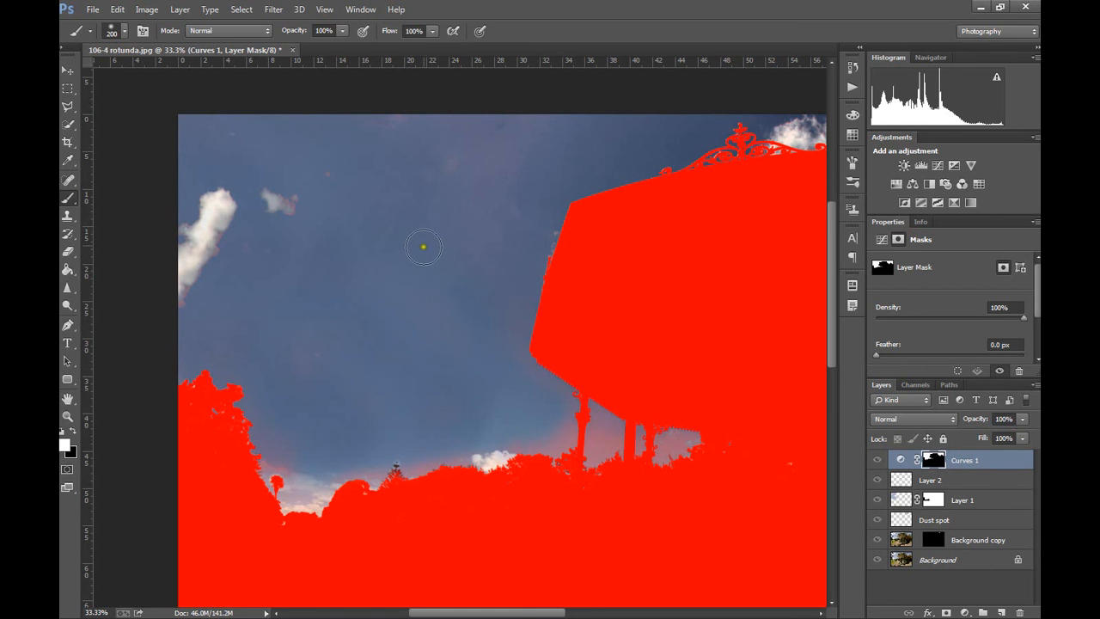
- Paint white over the remaining faint red tints in the open sky on the Curves 1 mask, using a larger 400 px Brush
mouse_move(325, 243)
mouse_down()
mouse_move(157, 225)
mouse_move(212, 224)
mouse_move(255, 202)
mouse_move(256, 156)
mouse_move(452, 119)
mouse_move(456, 144)
mouse_move(507, 128)
mouse_move(491, 119)
mouse_move(399, 249)
mouse_move(342, 292)
mouse_move(238, 184)
mouse_move(202, 216)
mouse_move(301, 221)
mouse_move(255, 190)
mouse_move(324, 322)
mouse_move(391, 349)
mouse_up()
key(bracketleft)
key(bracketleft)
key(bracketleft)
key(bracketleft)
key(bracketleft)
key(bracketleft)
mouse_move(515, 403)
mouse_down()
mouse_move(467, 294)
mouse_move(478, 322)
mouse_move(404, 372)
mouse_move(378, 367)
mouse_move(558, 310)
mouse_move(343, 320)
mouse_up()
drag(495, 287, 401, 335)
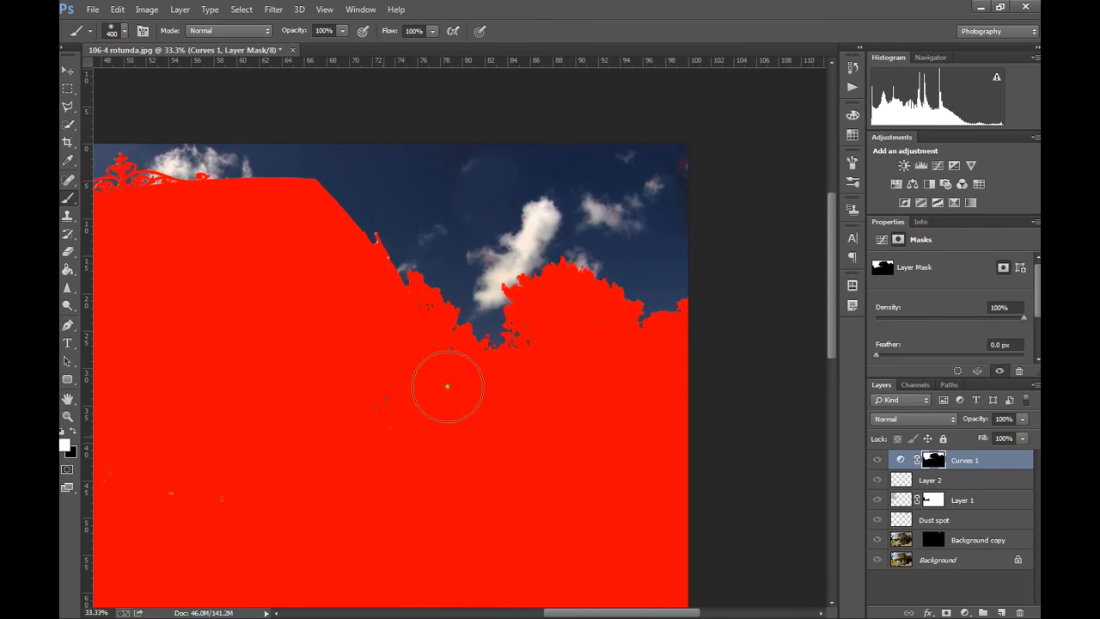
- Paint black on the Curves 1 mask over the stray unmasked flecks in the rotunda and trees with the 400 px Brush
mouse_move(374, 405)
mouse_down()
mouse_move(397, 420)
mouse_move(360, 383)
mouse_move(260, 468)
mouse_move(228, 478)
mouse_move(317, 476)
mouse_up()
click(273, 456)
drag(344, 423, 397, 414)
drag(363, 526, 418, 525)
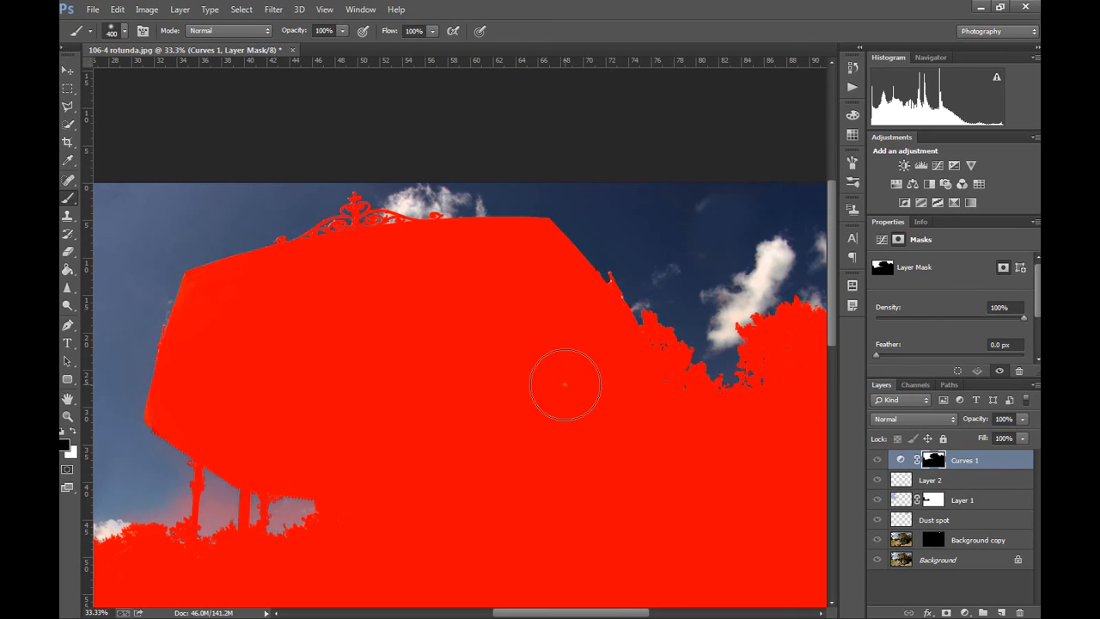
- Turn the red mask overlay off to examine the whole photo, and turn it back on
scroll(564, 384, down, 2)
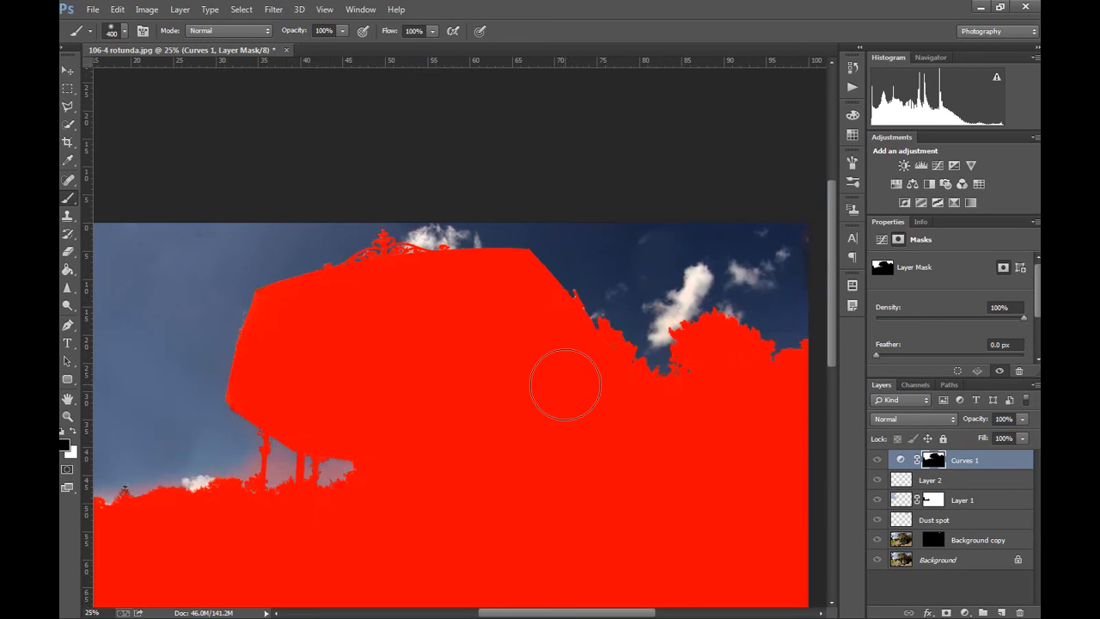
key(backslash)
key(x)
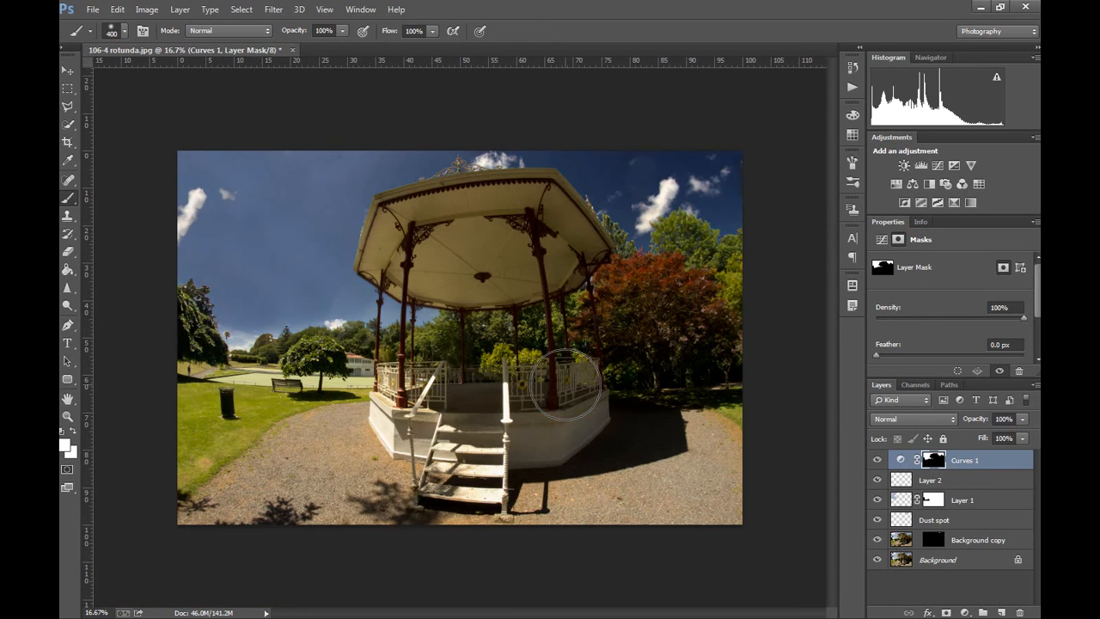
key(x)
key(backslash)
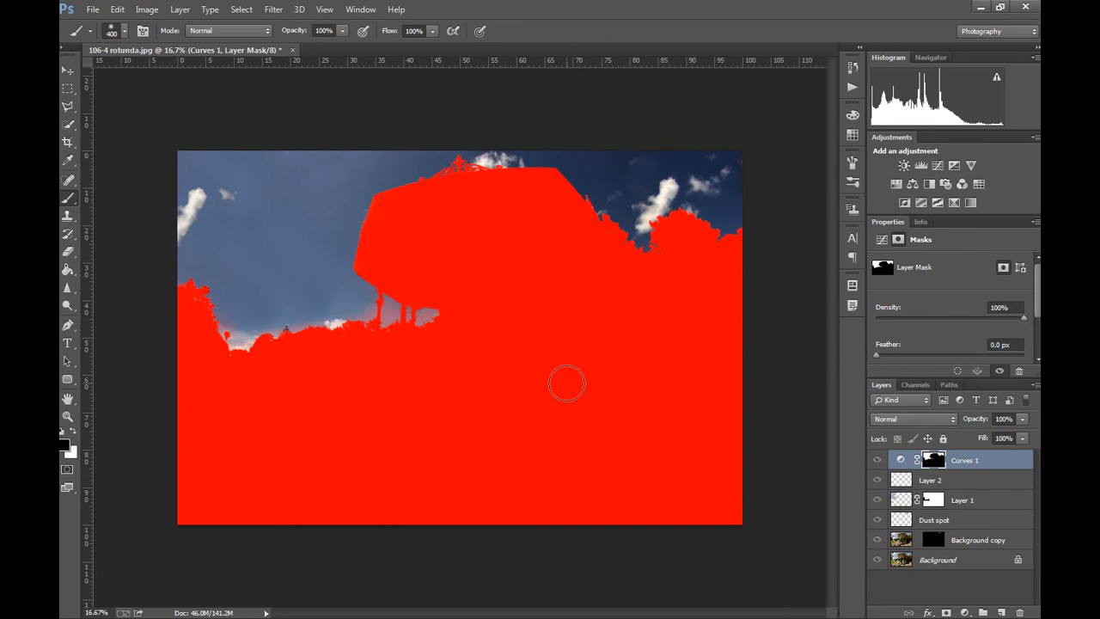
- Paint white on the Curves 1 mask over the red-tinted sky beside and between the rotunda's far posts with a 200 px Brush
scroll(399, 308, up, 4)
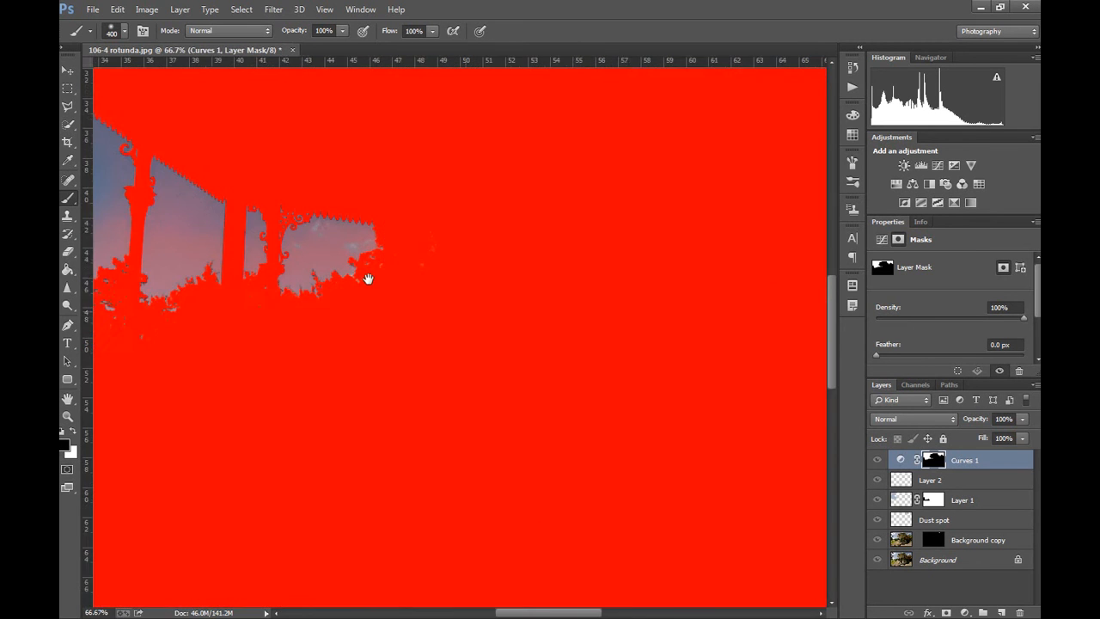
drag(368, 278, 479, 364)
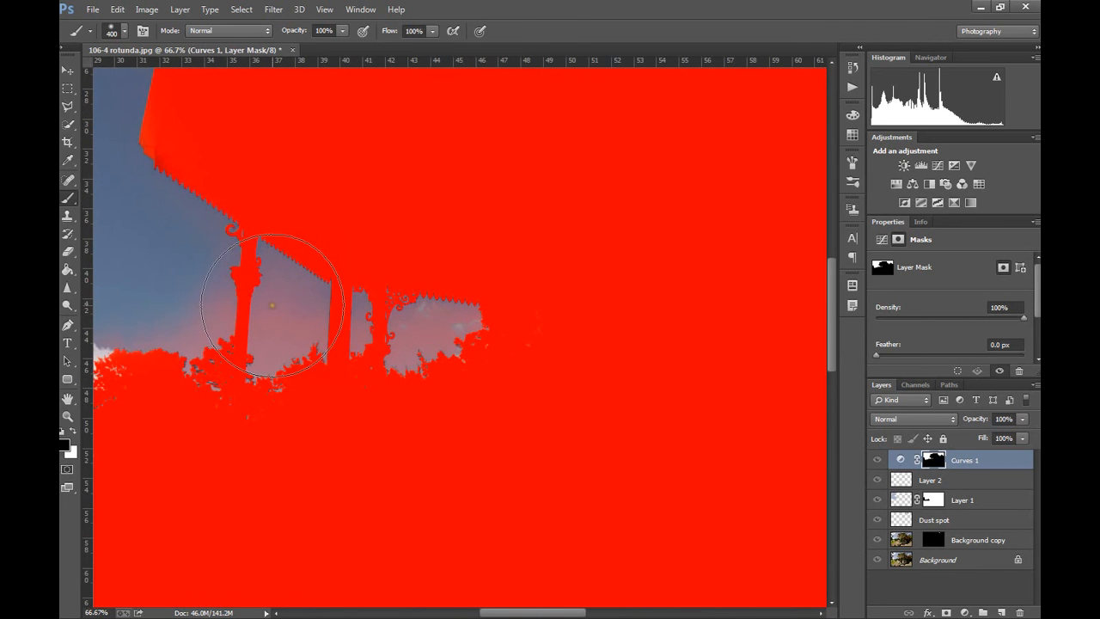
key(bracketleft)
mouse_move(273, 311)
mouse_down()
mouse_move(282, 319)
mouse_move(297, 277)
mouse_move(298, 311)
mouse_move(314, 320)
mouse_move(262, 344)
mouse_move(202, 320)
mouse_up()
key(ctrl+z)
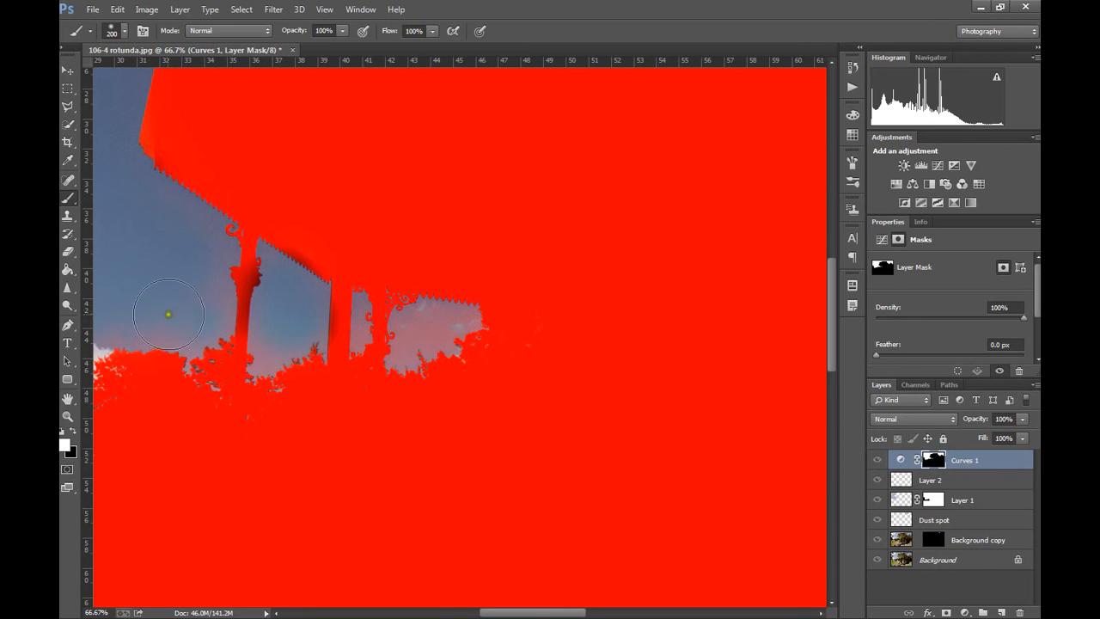
mouse_move(140, 229)
mouse_down()
mouse_move(219, 280)
mouse_move(234, 306)
mouse_up()
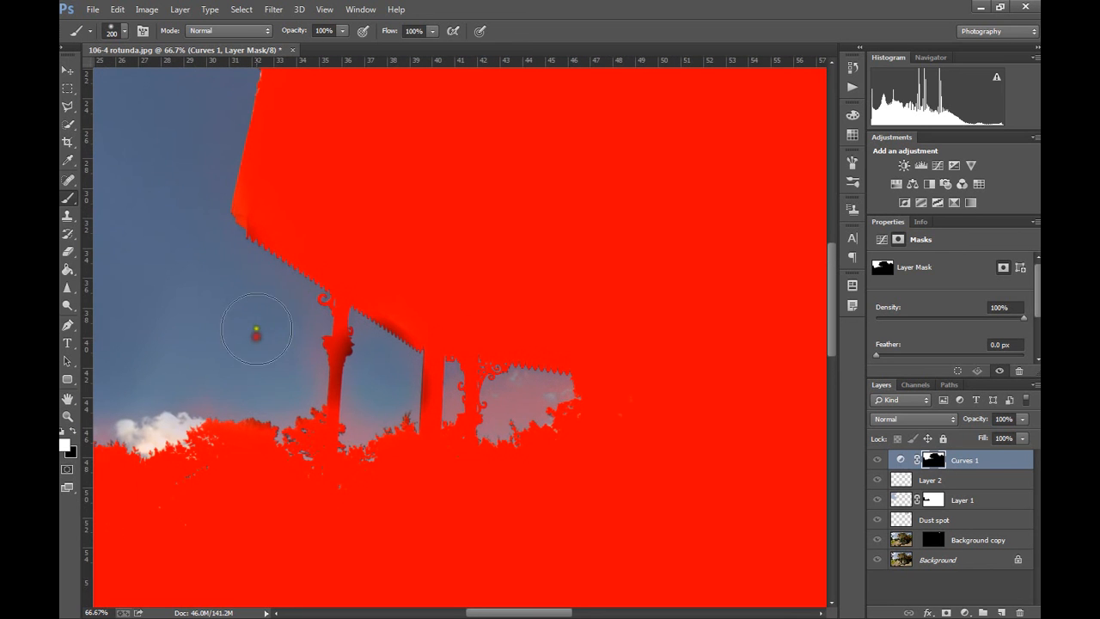
mouse_move(507, 392)
mouse_down()
mouse_move(546, 378)
mouse_move(494, 388)
mouse_move(513, 401)
mouse_move(503, 417)
mouse_up()
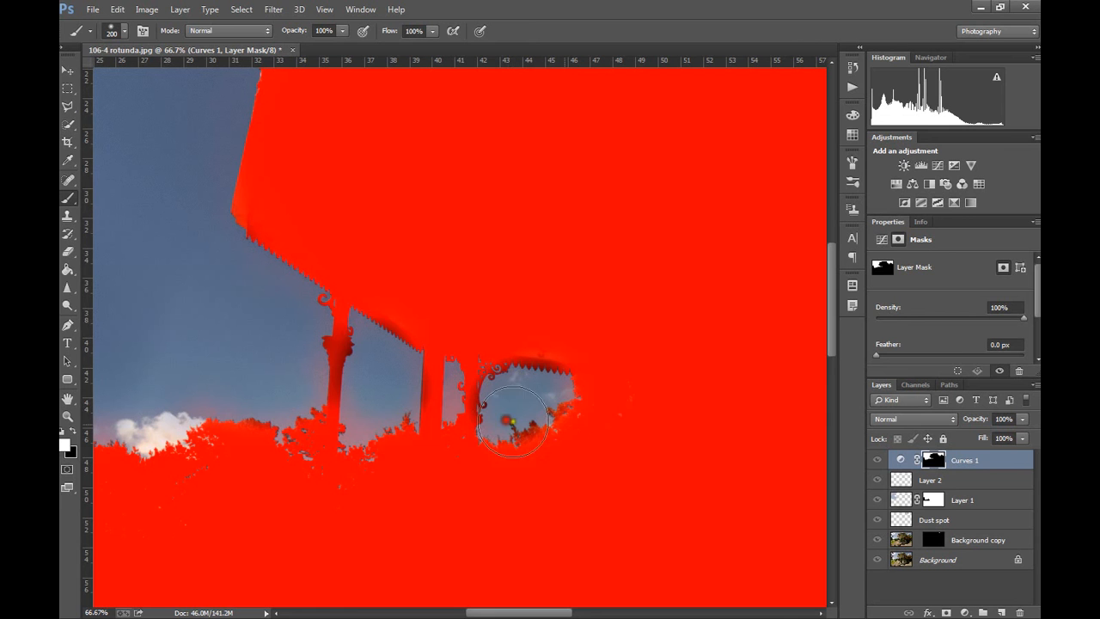
- Turn the red mask overlay off and examine the darkened sky around the rotunda for remaining seams, close up and as a whole
key(backslash)
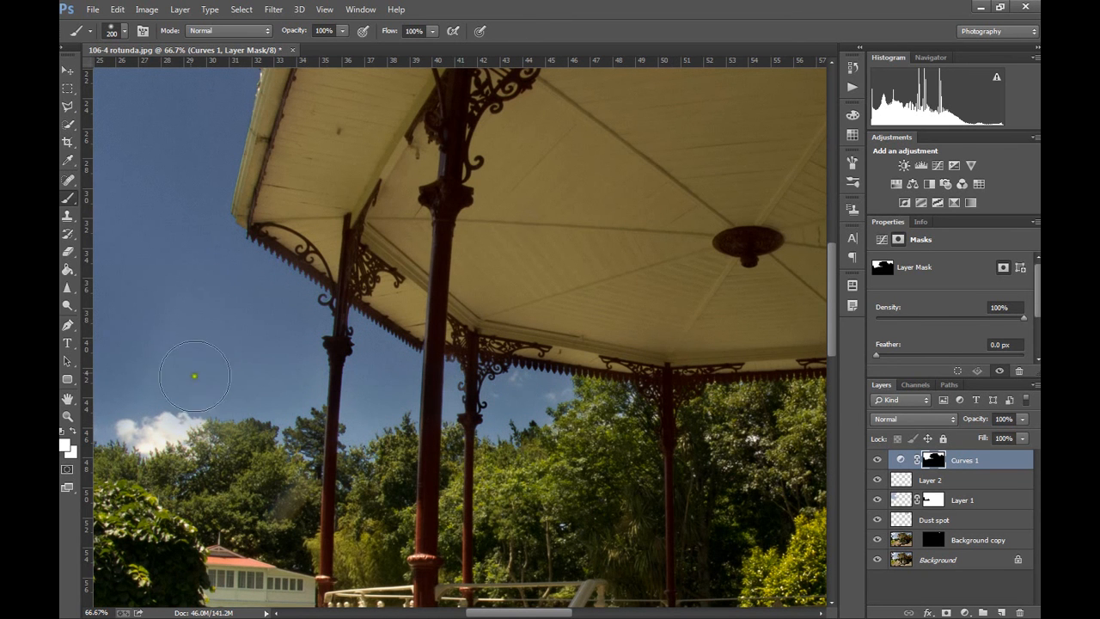
drag(294, 238, 504, 310)
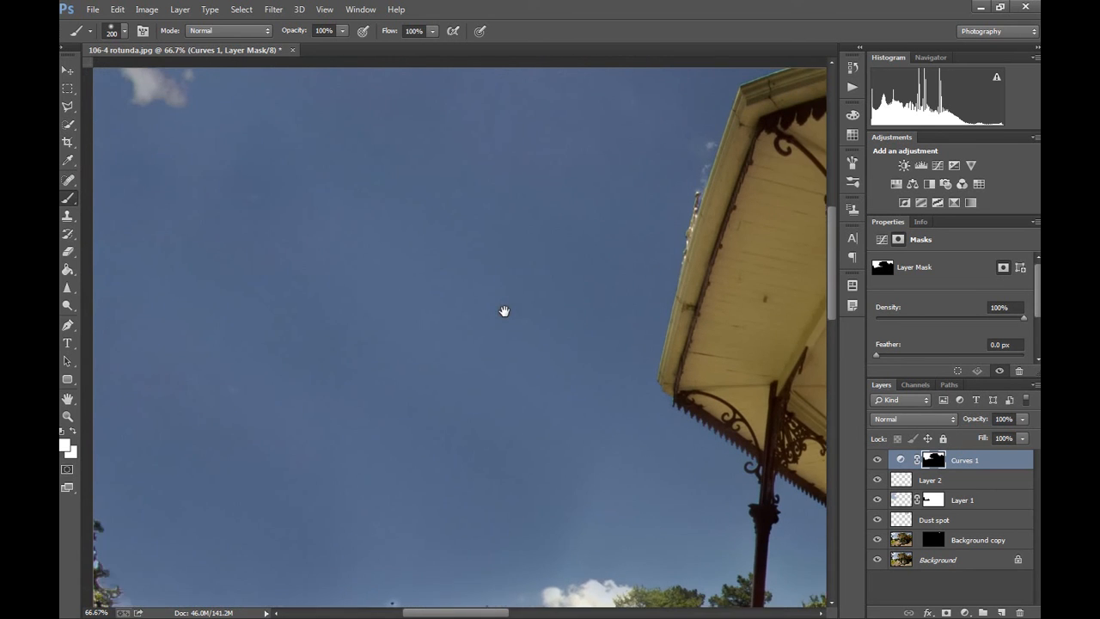
key(ctrl+r)
mouse_move(636, 486)
mouse_down()
mouse_move(611, 593)
mouse_move(623, 537)
mouse_move(687, 483)
mouse_move(684, 462)
mouse_move(628, 439)
mouse_move(444, 460)
mouse_move(459, 335)
mouse_up()
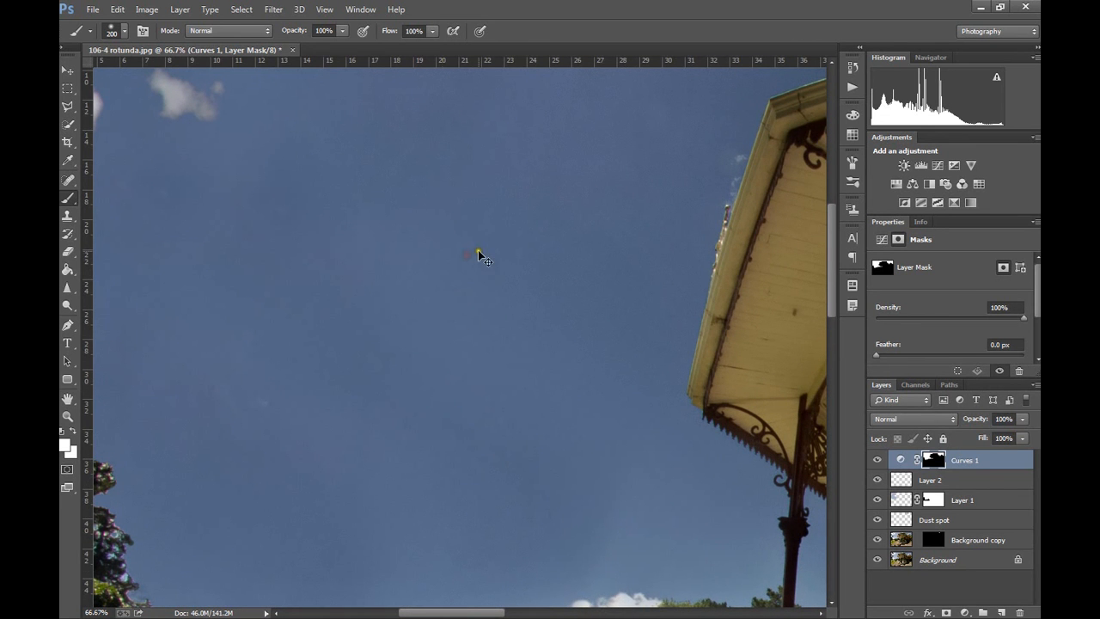
key(ctrl+minus)
key(ctrl+minus)
key(ctrl+minus)
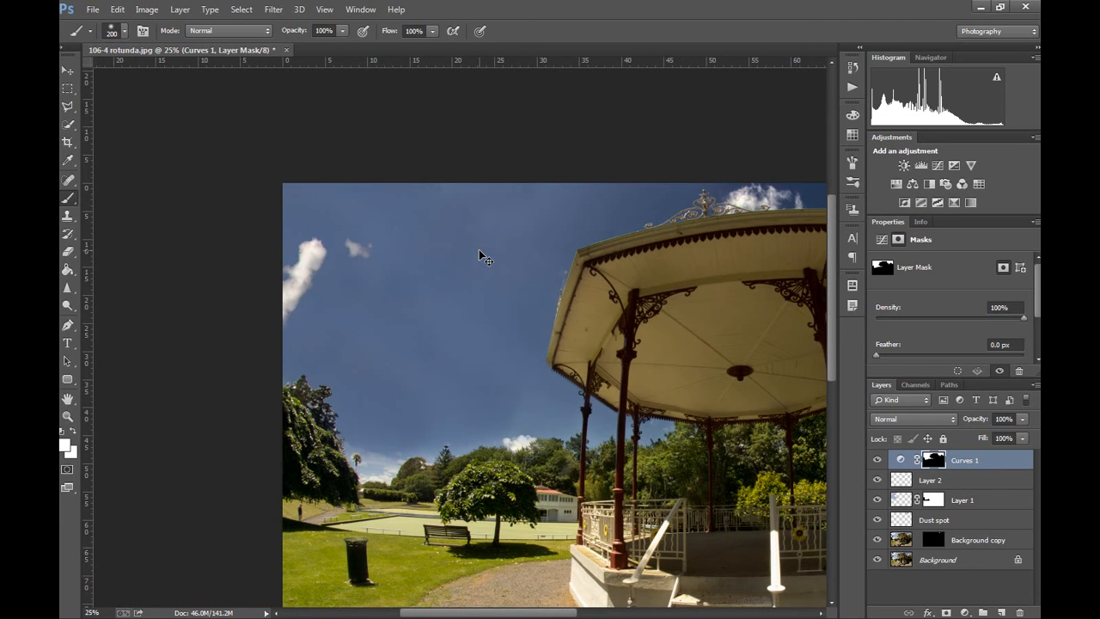
drag(754, 356, 598, 337)
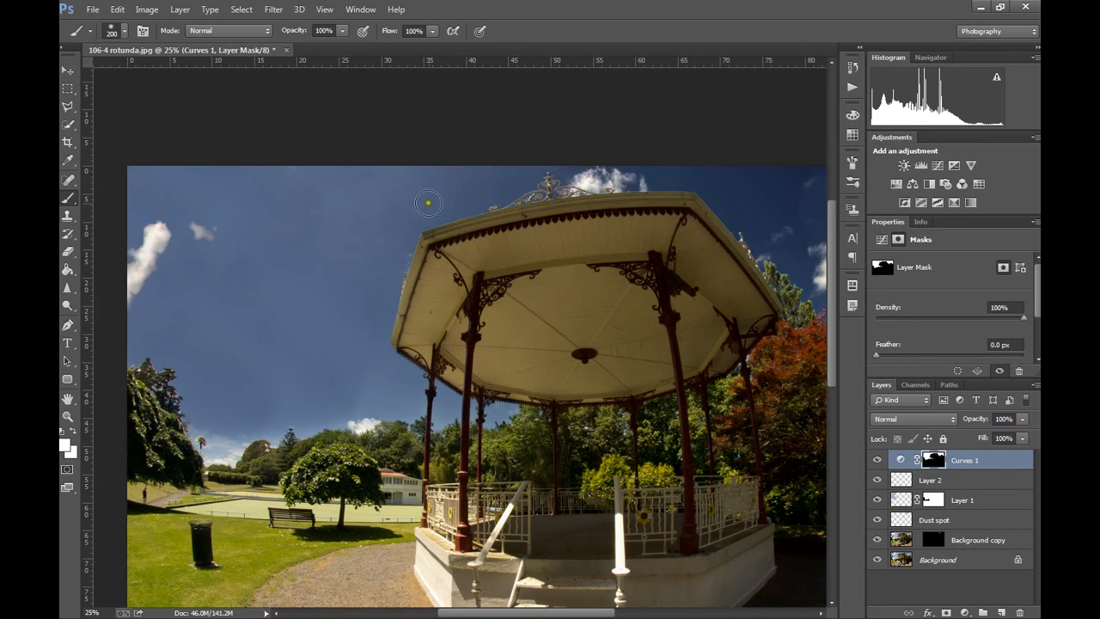
key(ctrl+minus)
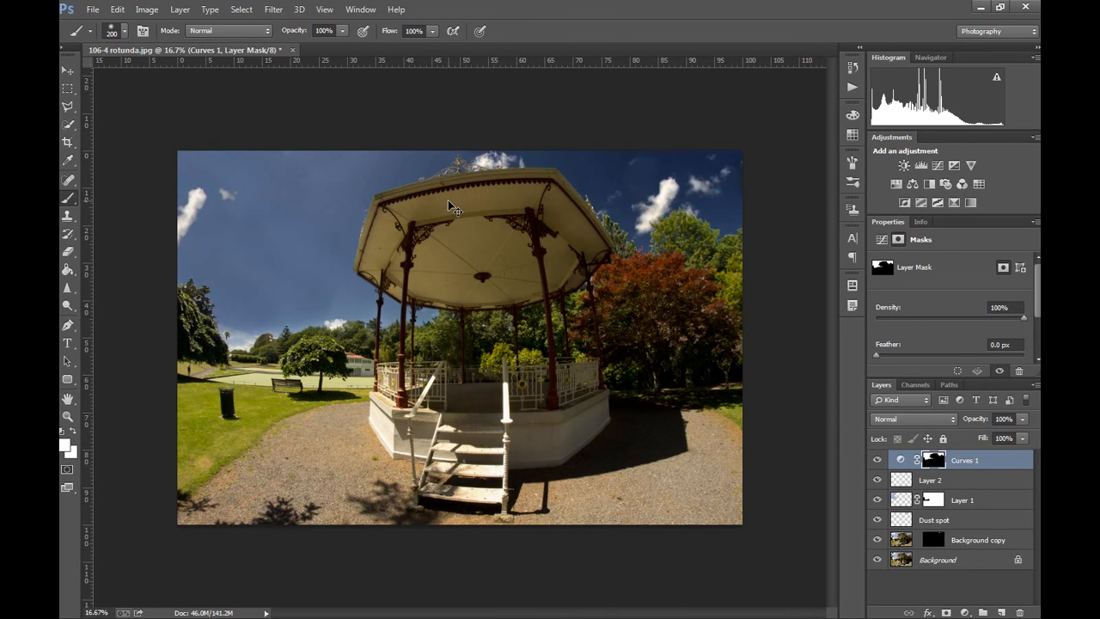
- Add a new empty layer above the Curves 1 adjustment and bring the lawn with the rubbish bin and bench into close view
click(1002, 611)
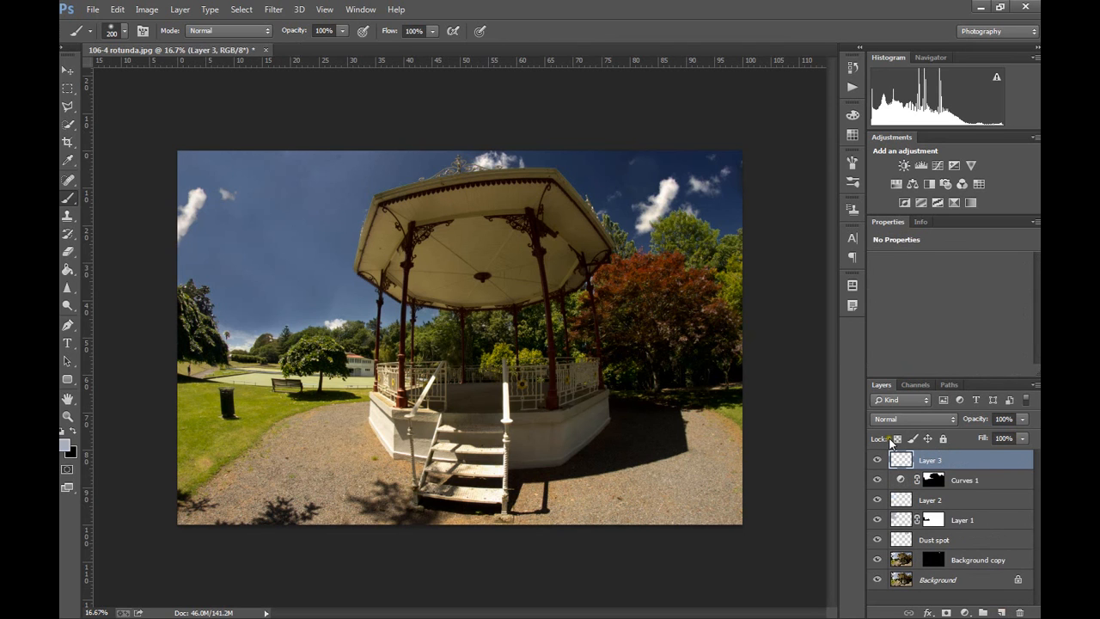
key(ctrl+plus)
key(ctrl+plus)
key(ctrl+plus)
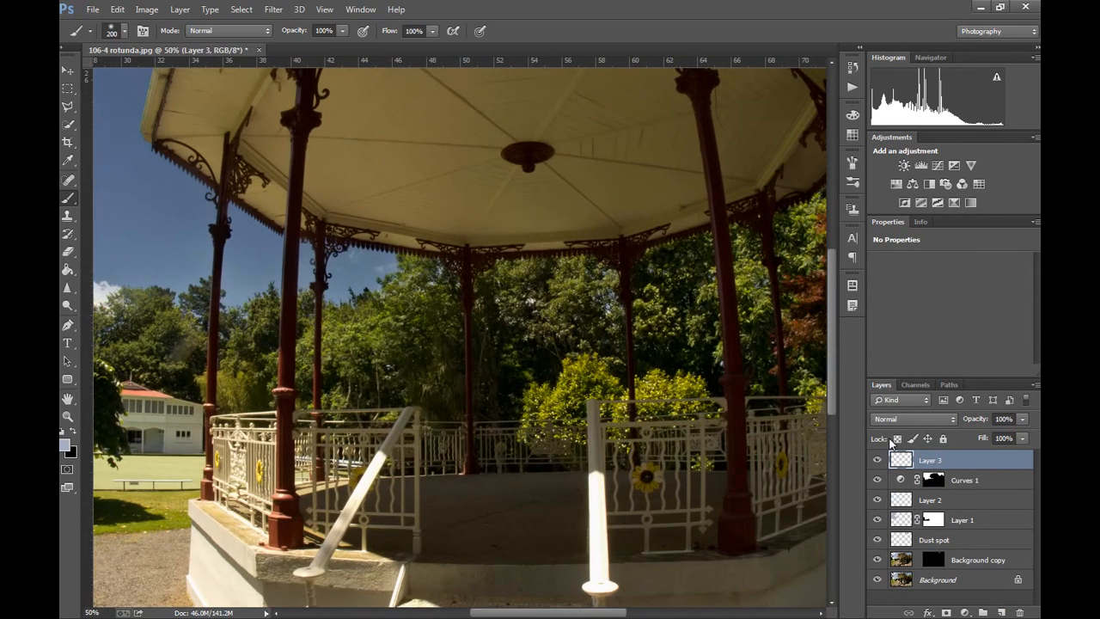
drag(507, 450, 497, 421)
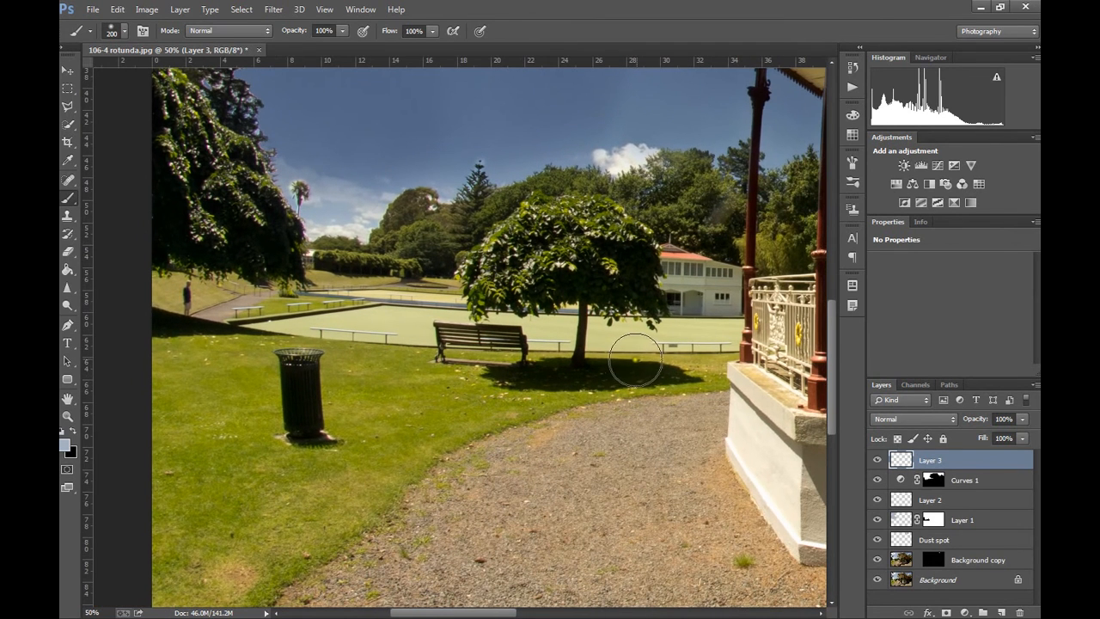
- Outline the small tree, bench and their shadows on the Background layer with a loose Polygonal Lasso selection
click(952, 577)
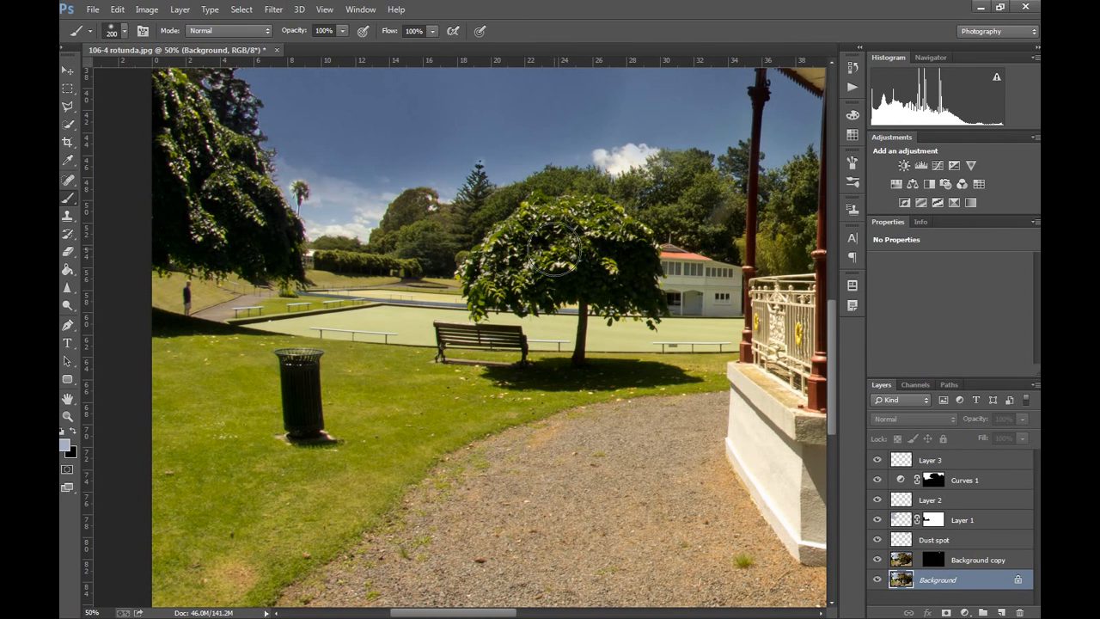
click(67, 106)
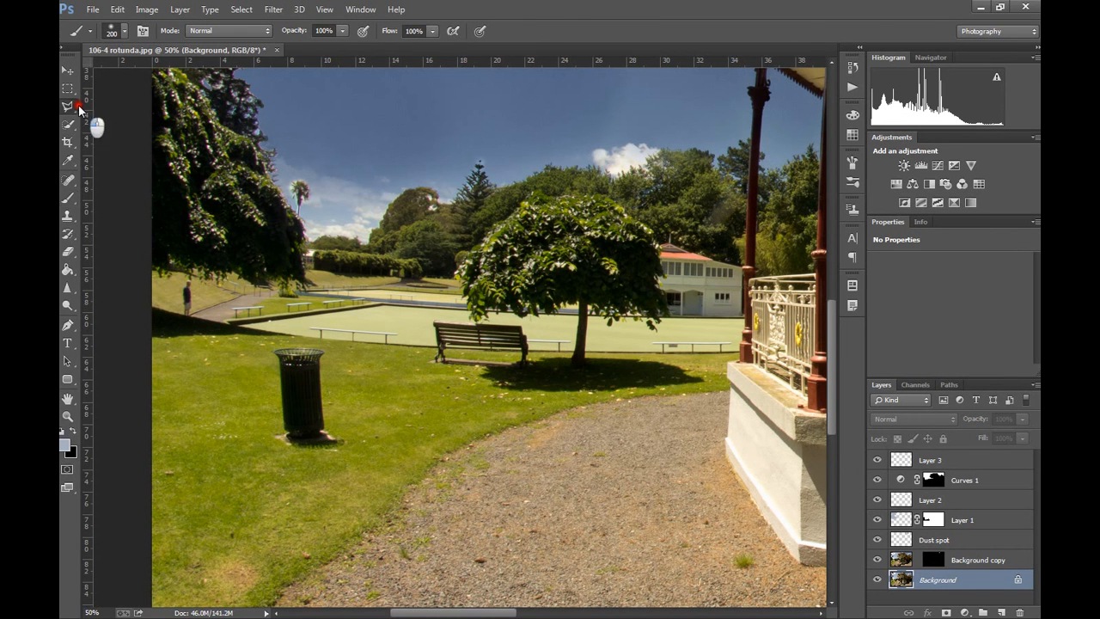
click(480, 203)
click(418, 330)
click(403, 380)
click(577, 409)
click(725, 388)
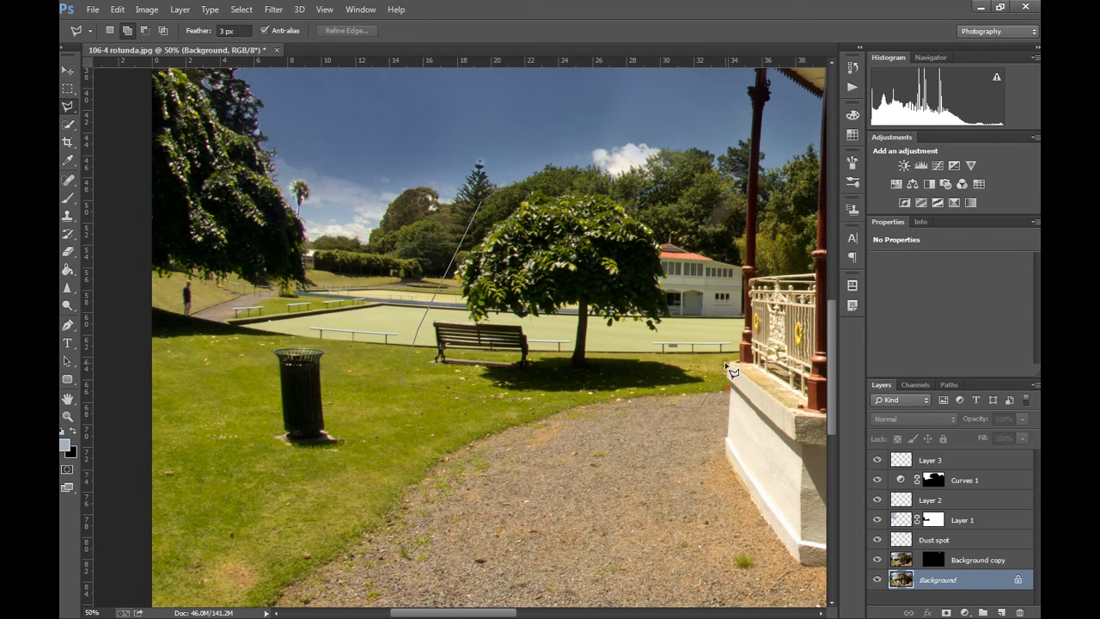
click(670, 327)
click(678, 284)
click(667, 210)
click(541, 170)
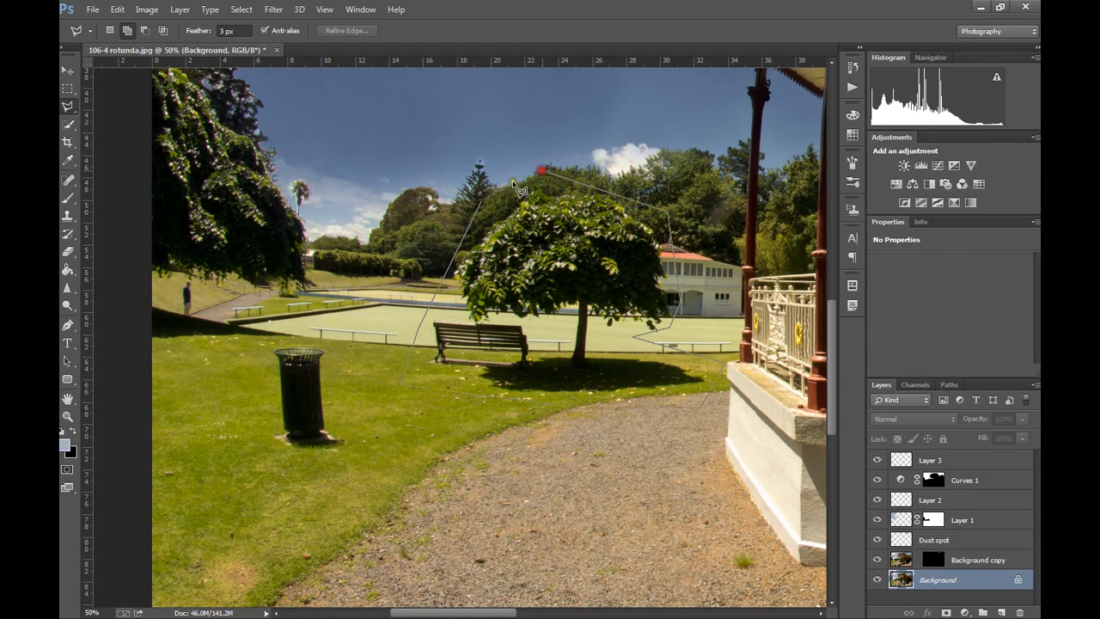
click(482, 215)
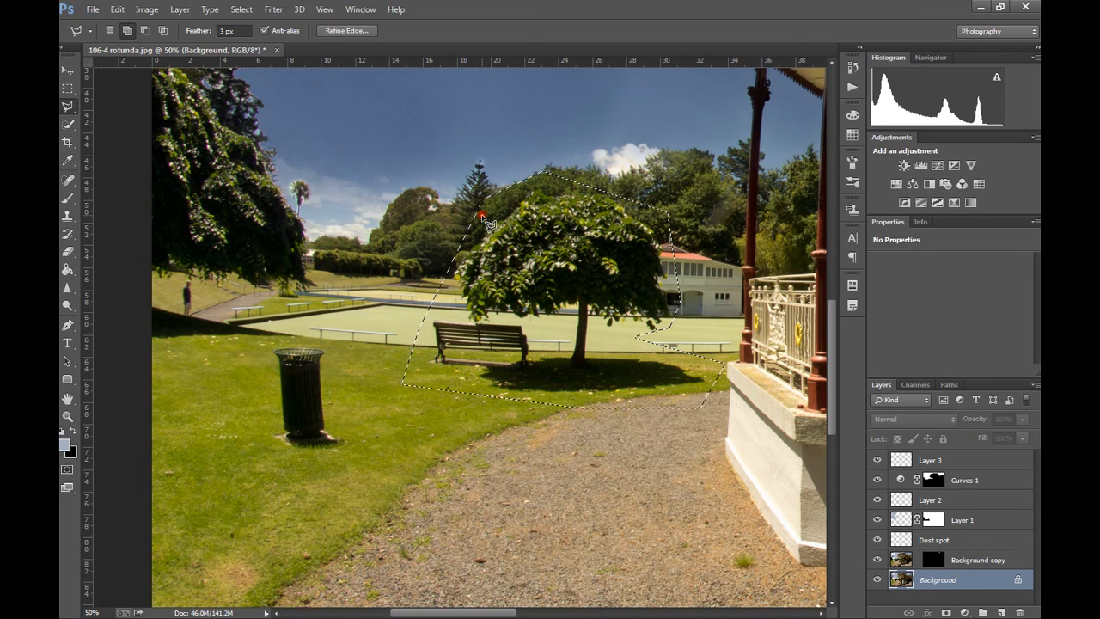
- Copy the selected tree and bench onto a new layer and move it to the top of the layer stack
click(326, 10)
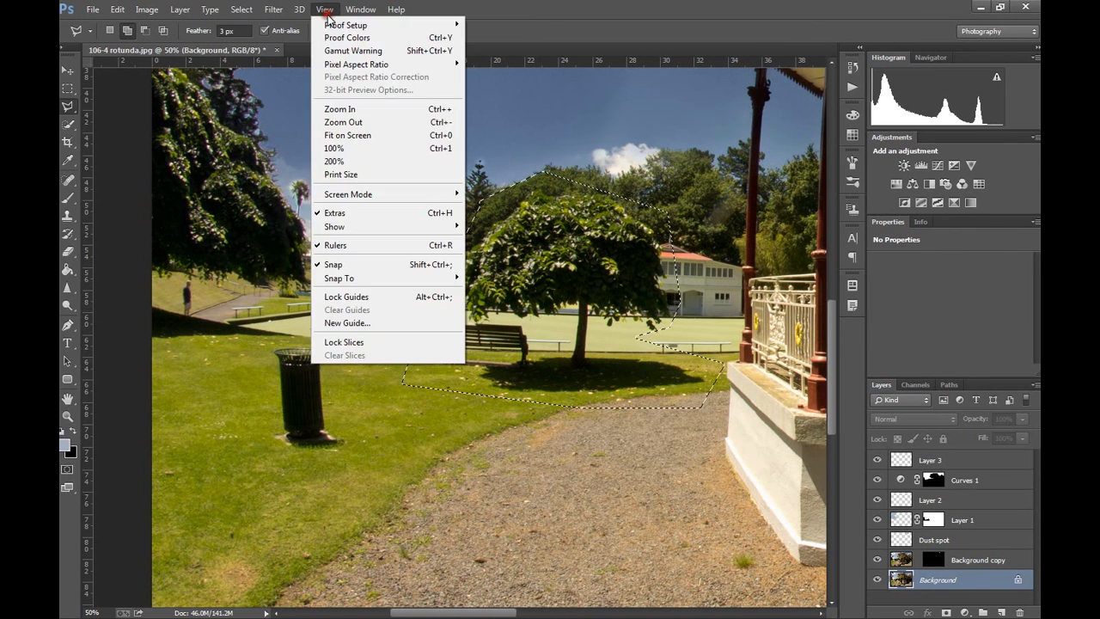
mouse_move(284, 10)
mouse_move(244, 10)
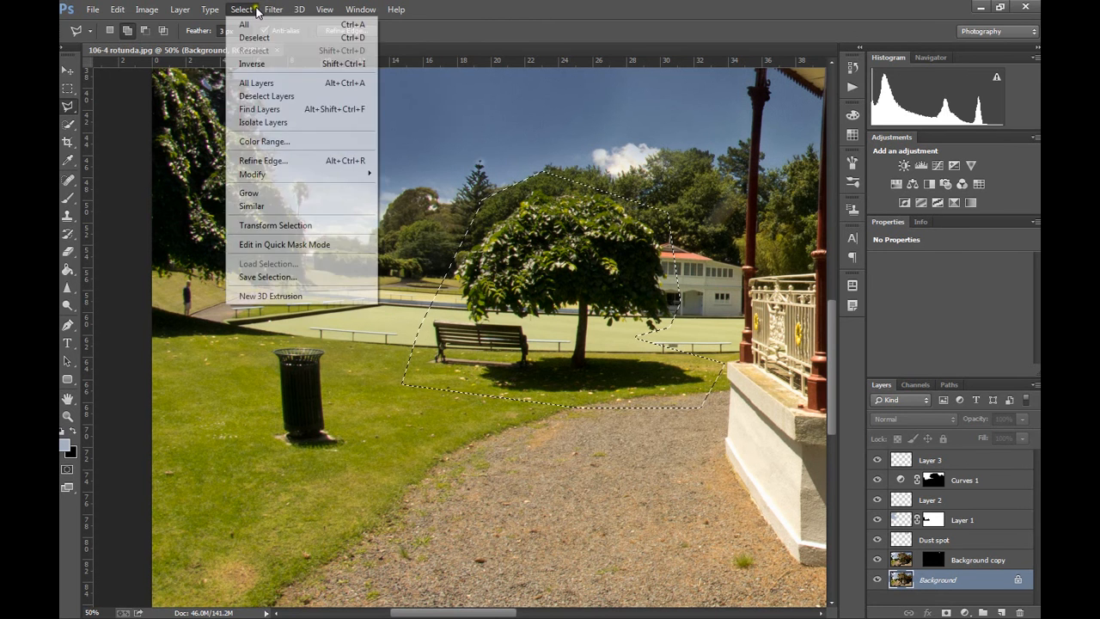
mouse_move(180, 10)
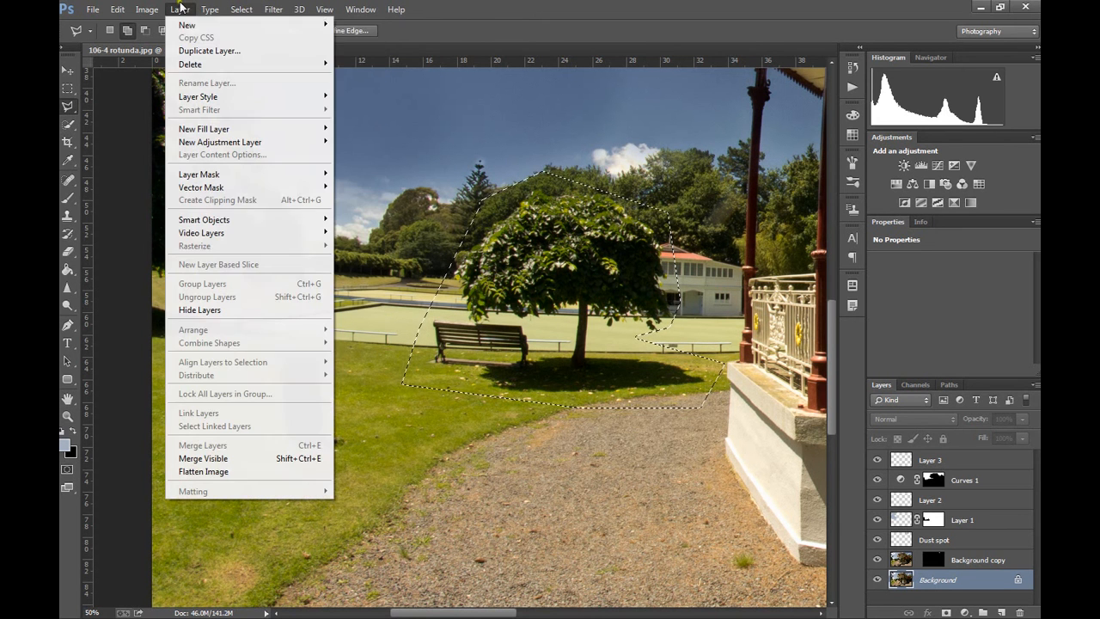
mouse_move(275, 24)
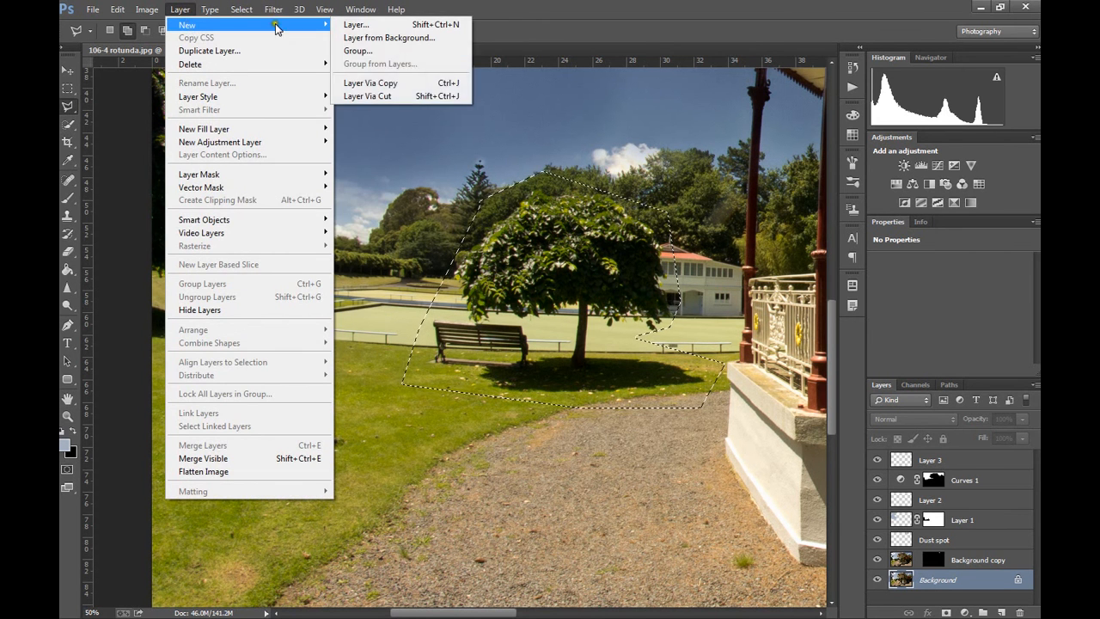
click(391, 82)
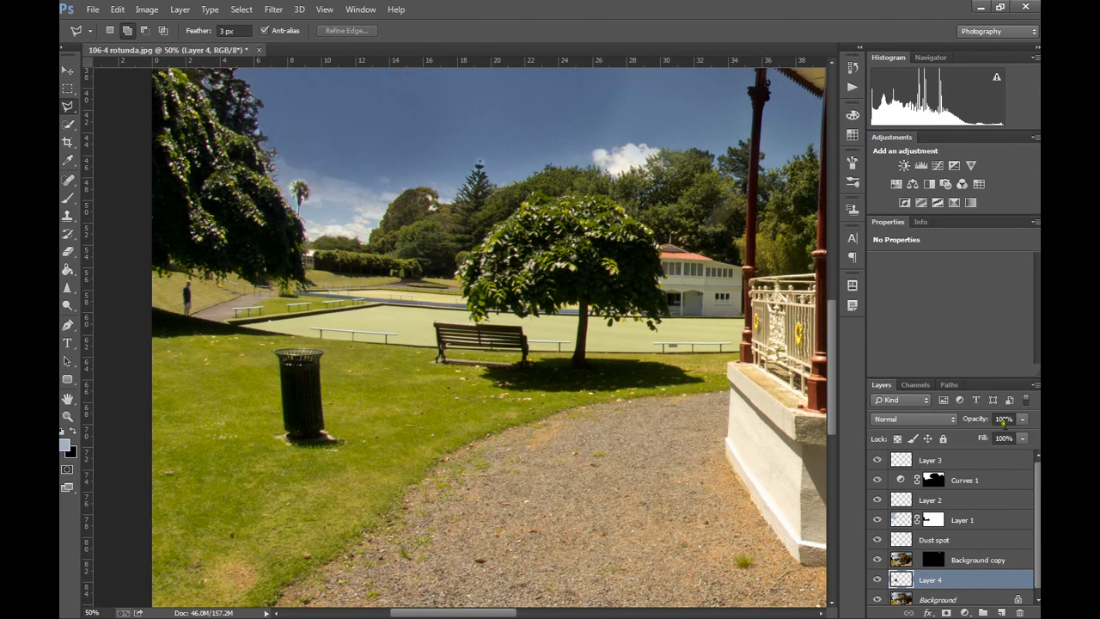
drag(954, 575, 971, 458)
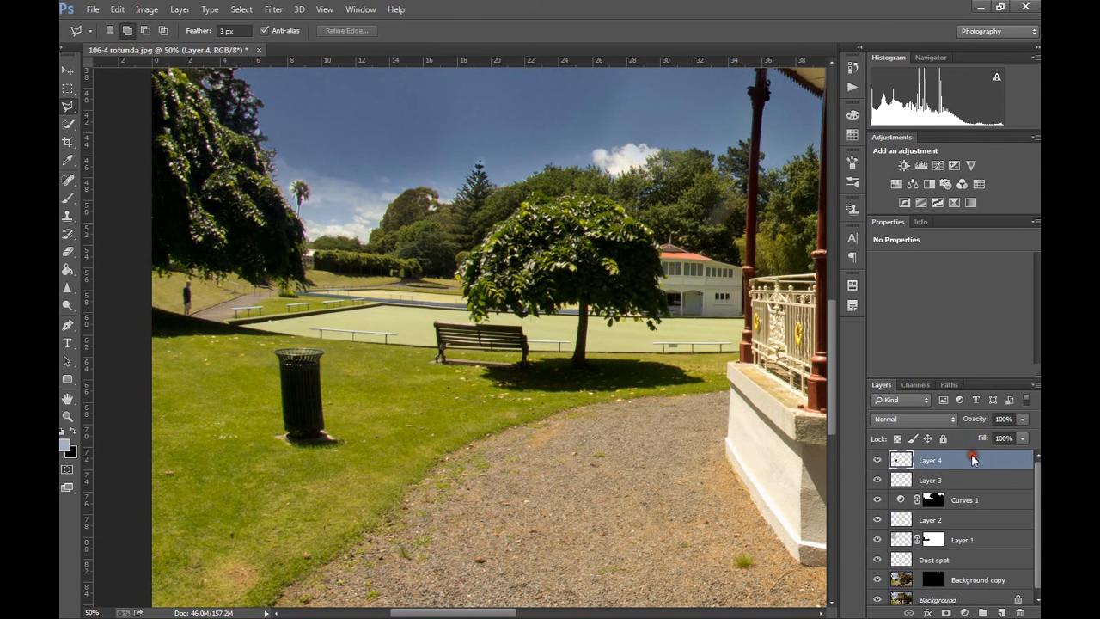
- Free-transform the copied tree and bench, placing them over the large tree near the photo's left edge and rotating them about 1.5 degrees
mouse_move(542, 251)
mouse_down()
mouse_move(553, 314)
mouse_move(536, 314)
mouse_move(536, 368)
mouse_up()
key(ctrl+t)
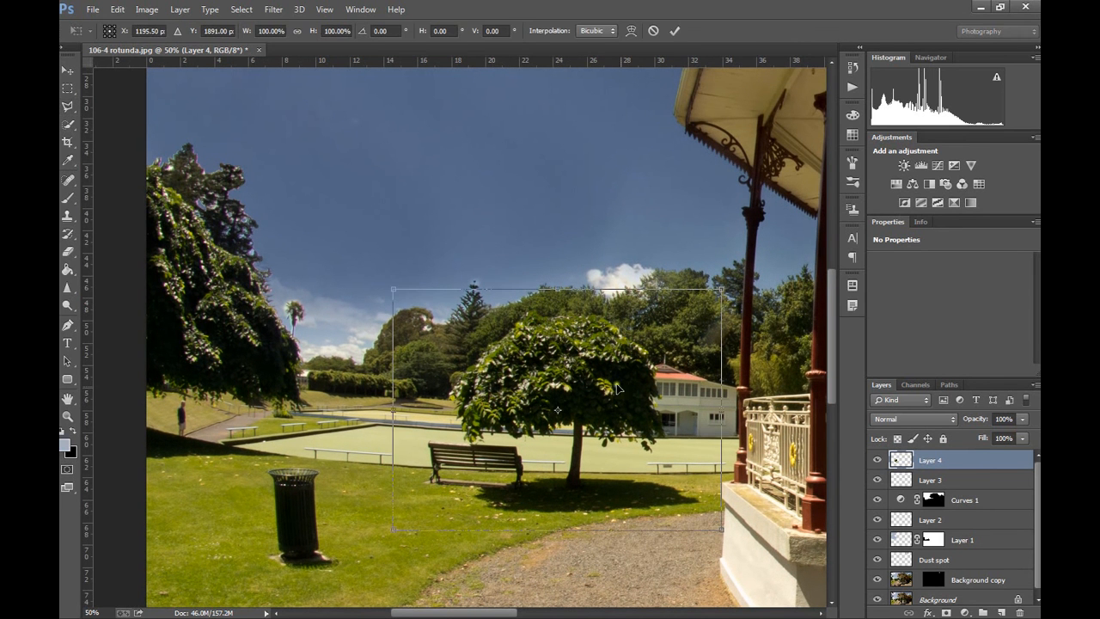
drag(601, 390, 331, 378)
drag(549, 432, 737, 367)
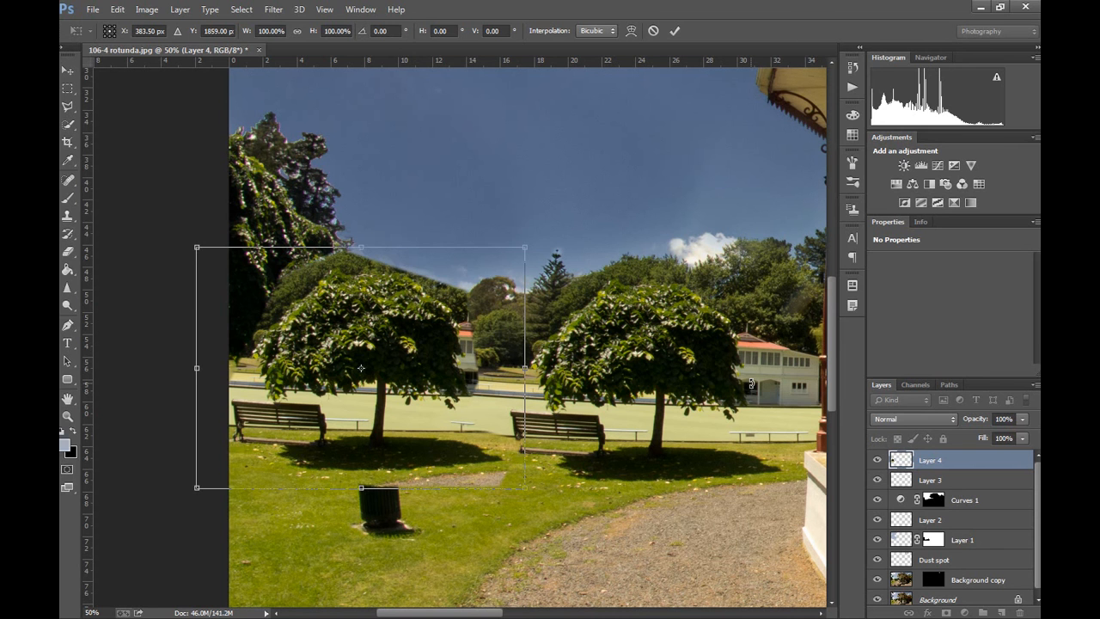
drag(425, 386, 452, 356)
drag(550, 247, 564, 240)
drag(322, 357, 329, 352)
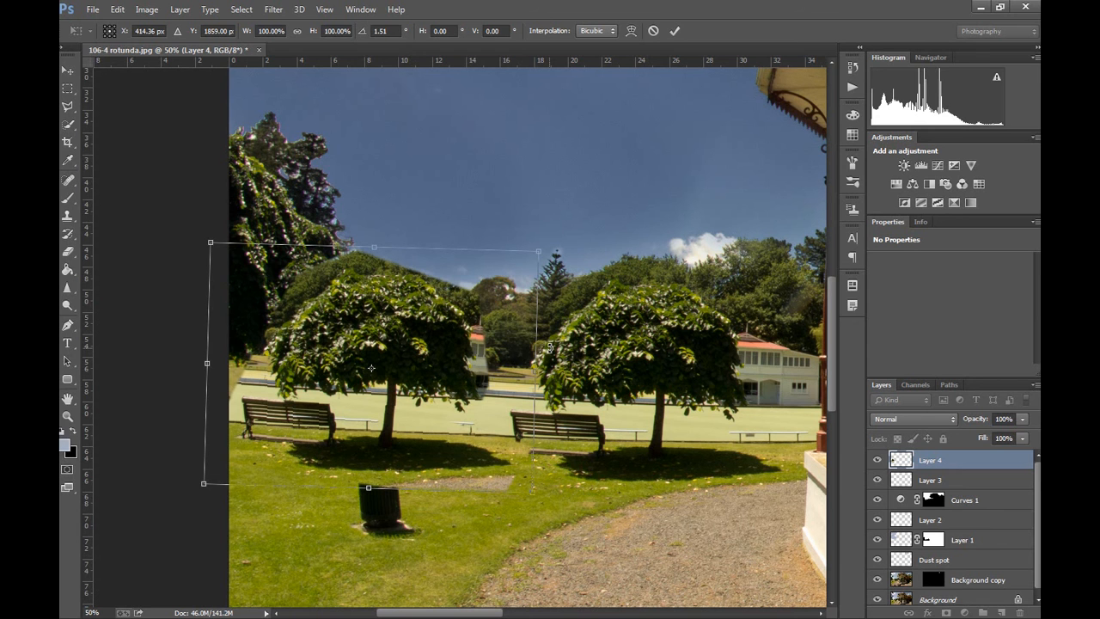
- Nudge the copied tree and bench further left and slightly up, and apply the transformation
key(Left)
key(Left)
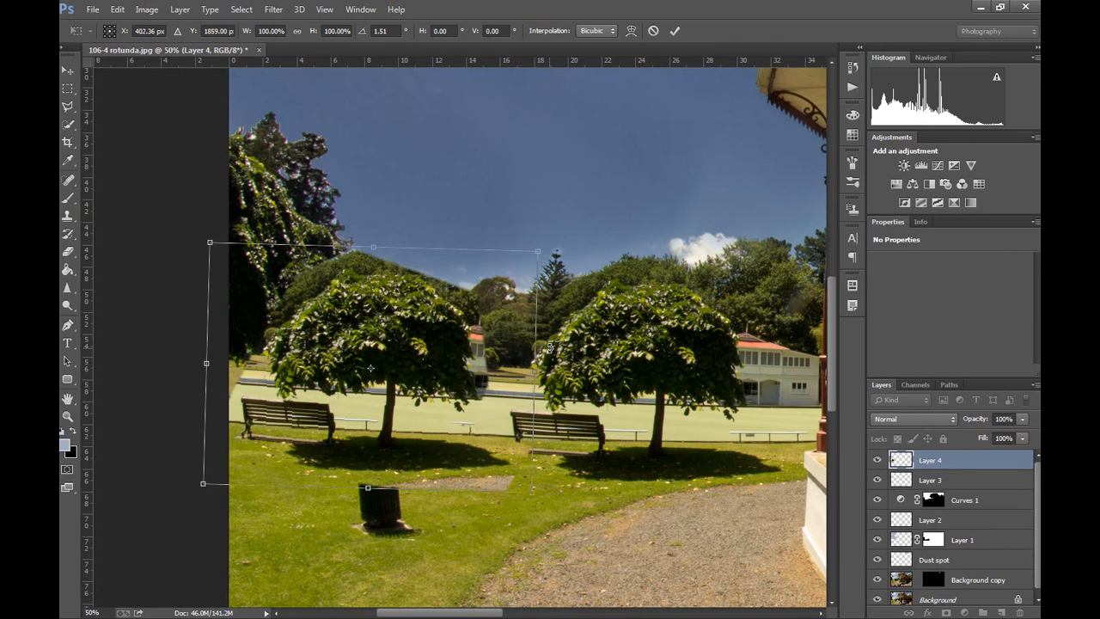
key(Left)
key(Left)
key(Left)
key(Left)
key(Left)
key(Left)
key(Left)
key(Left)
key(Left)
key(Left)
key(Left)
key(Left)
key(Left)
key(Left)
key(Left)
key(Left)
key(Left)
key(Left)
key(Left)
key(Left)
key(Left)
key(Left)
key(Left)
key(Left)
key(Left)
key(Left)
key(Left)
key(Left)
drag(417, 340, 422, 338)
drag(534, 248, 536, 250)
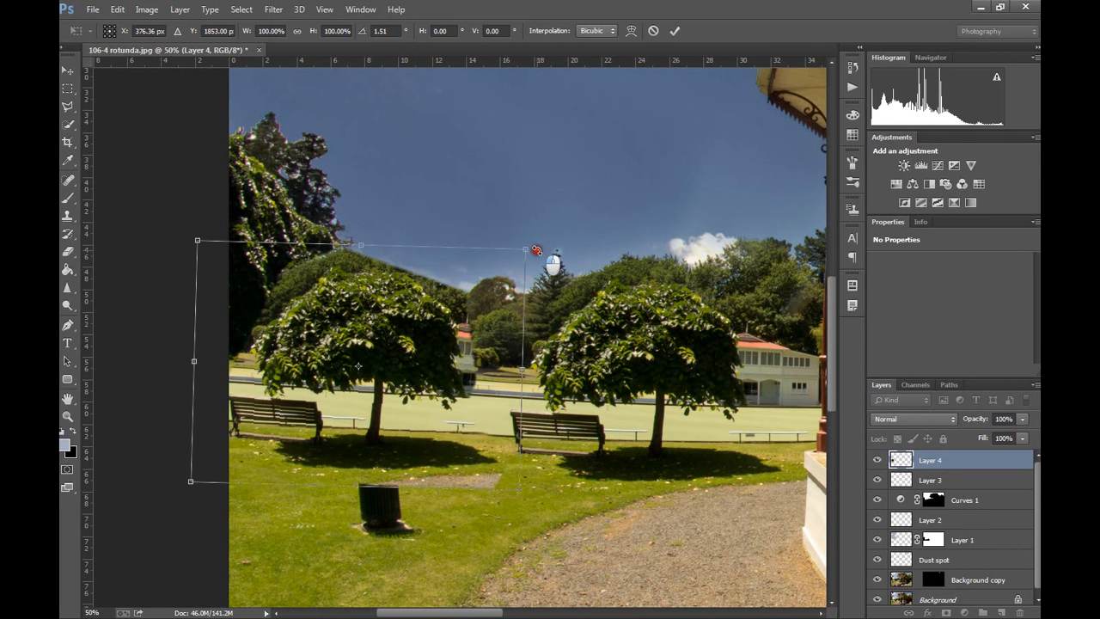
click(674, 31)
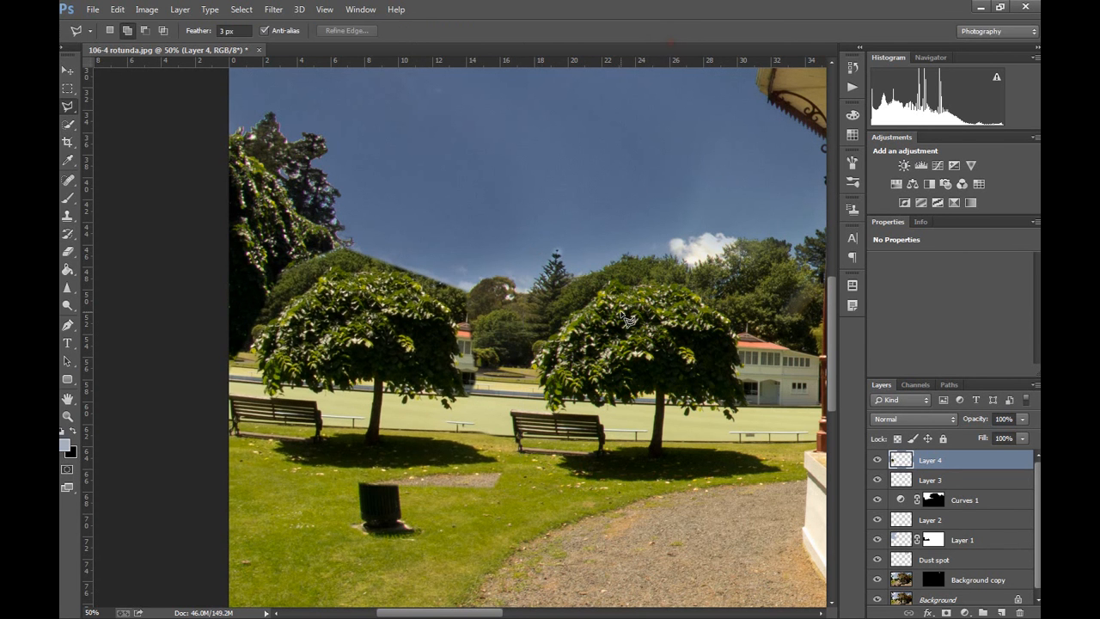
- Undo the transformation, the layer reordering and the tree copy, back to the original selection on the Background layer
key(ctrl+plus)
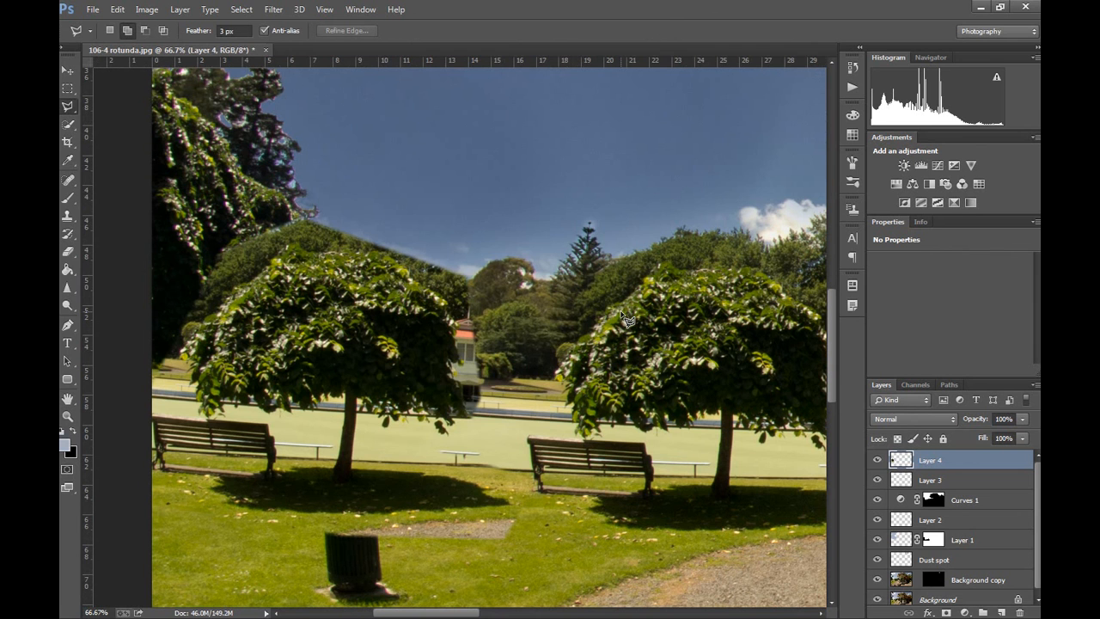
key(ctrl+z)
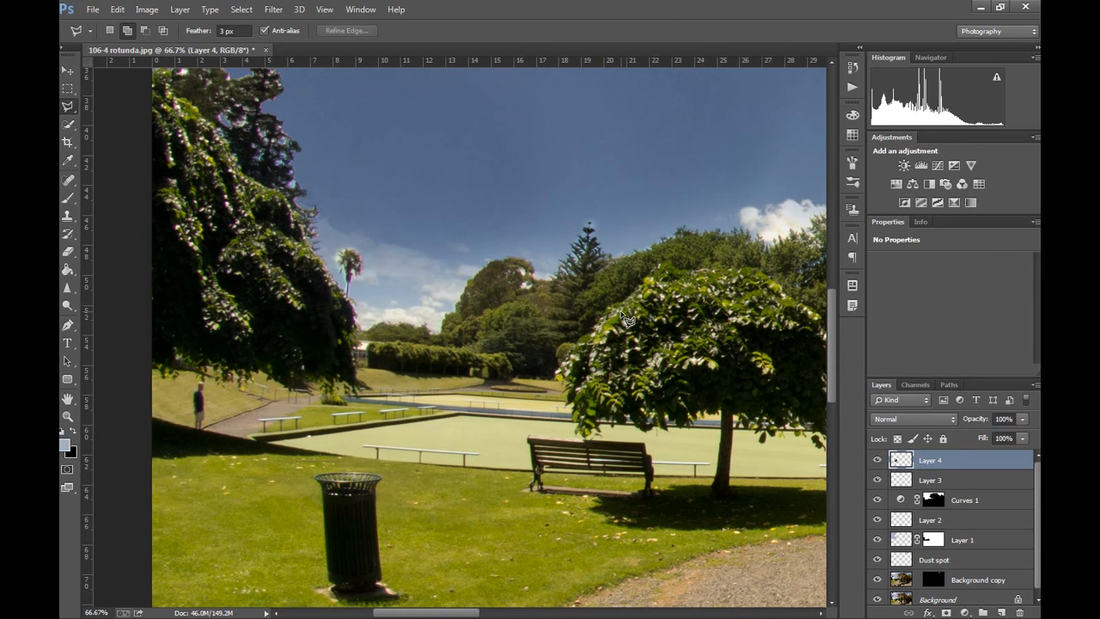
key(ctrl+alt+z)
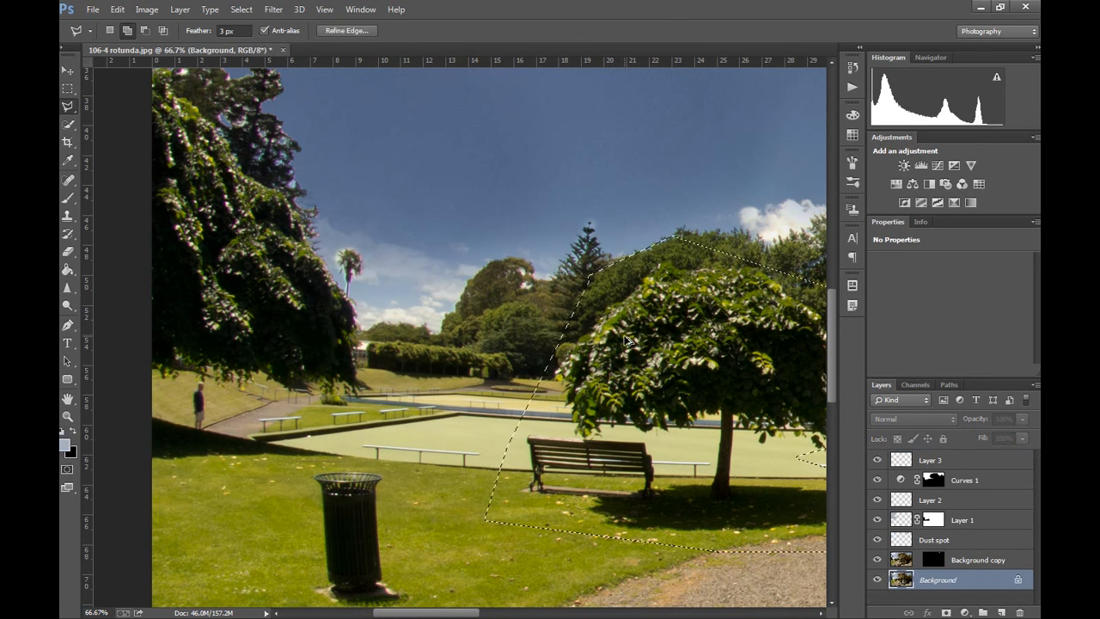
drag(604, 350, 541, 321)
key(ctrl+minus)
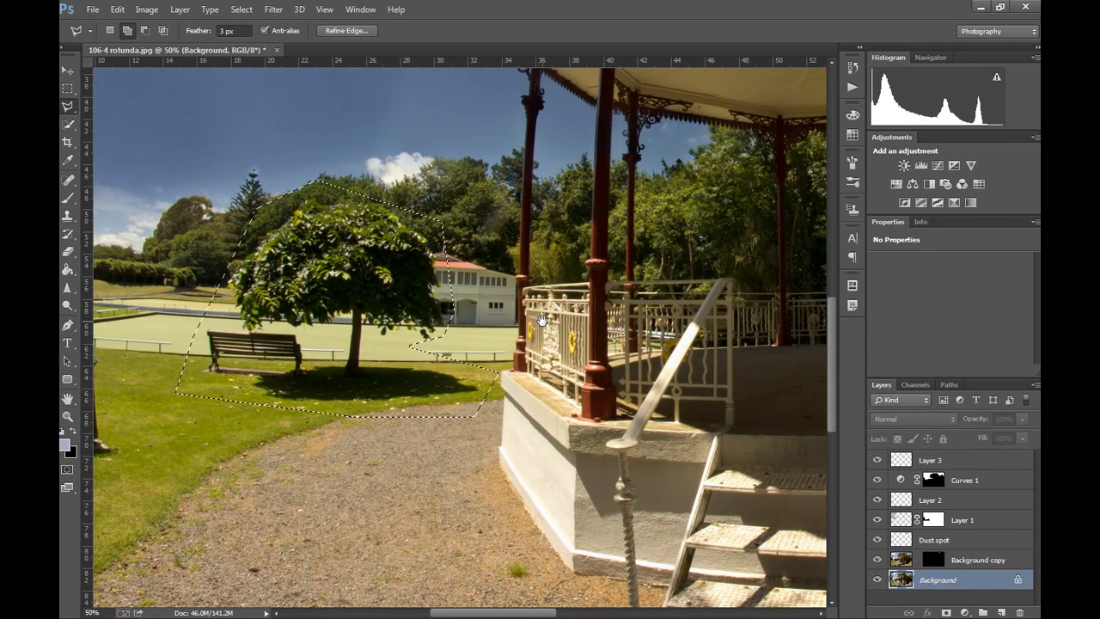
- Replace the loose selection with a tighter polygonal outline around the small tree, its shadow and the bench
key(ctrl+d)
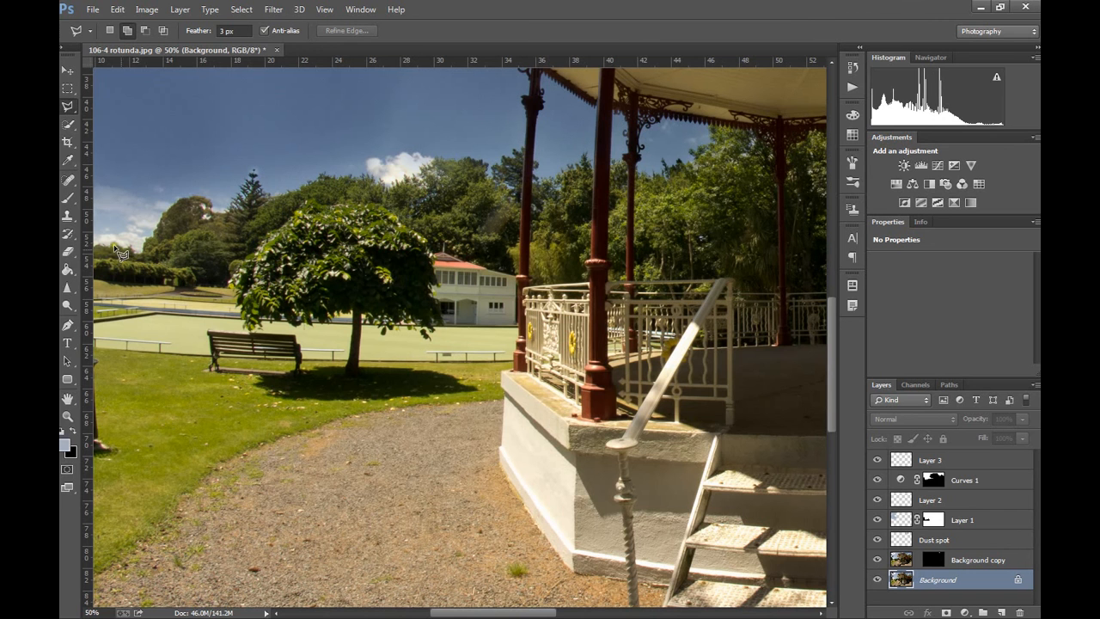
click(203, 332)
click(417, 401)
click(385, 336)
click(399, 334)
click(411, 334)
click(430, 343)
click(440, 336)
click(439, 291)
click(355, 190)
click(298, 203)
click(265, 231)
click(228, 274)
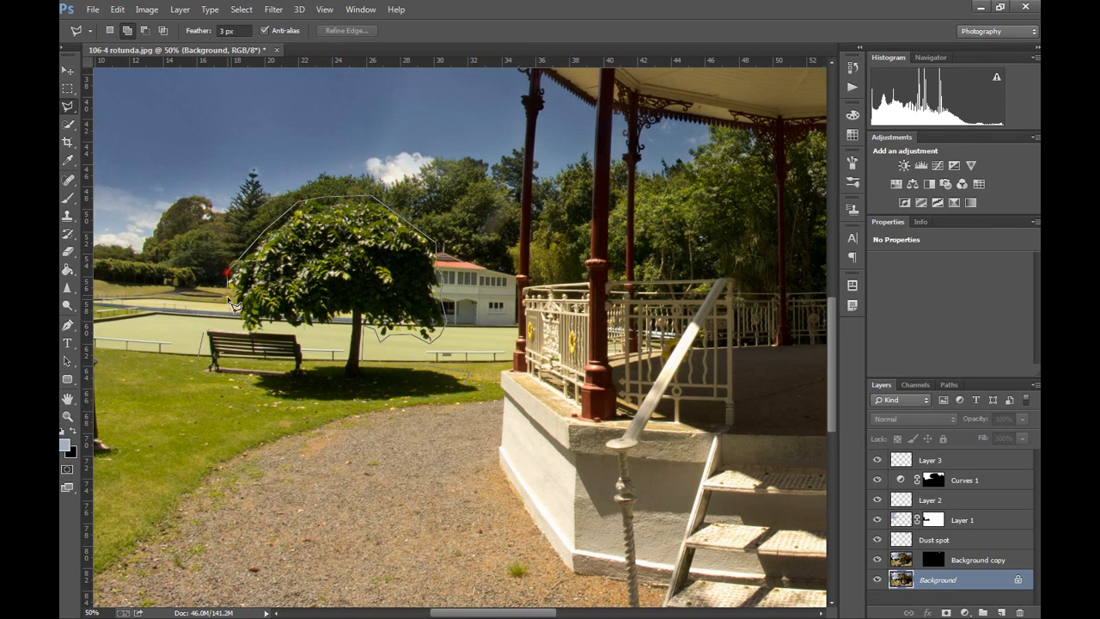
click(232, 314)
click(239, 323)
click(210, 325)
click(203, 330)
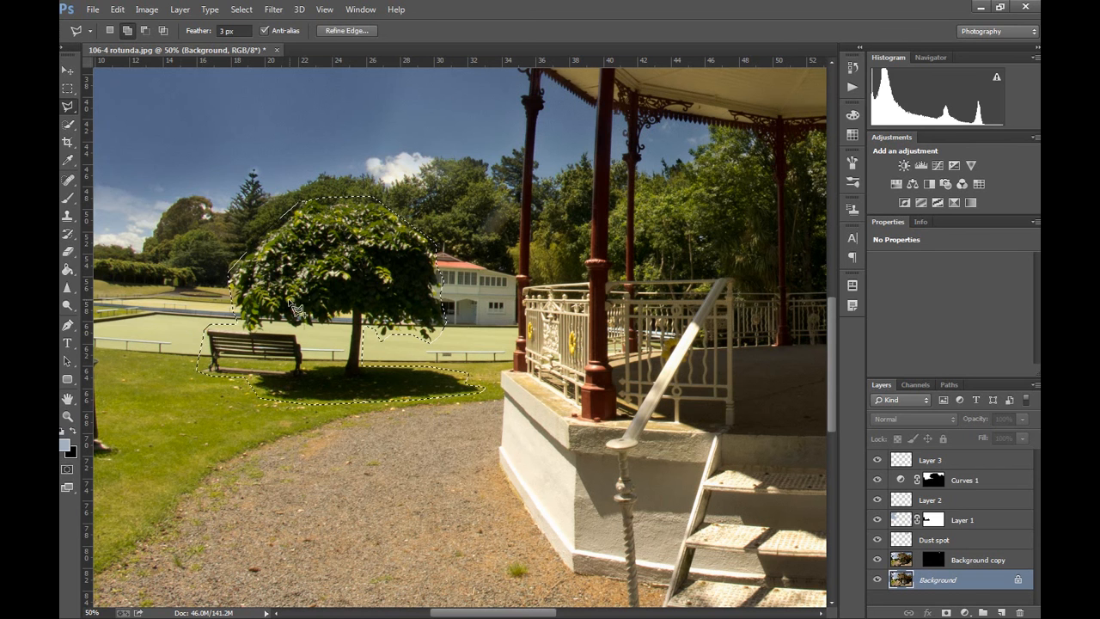
- Cut the selected tree and bench from the Background onto a new layer
click(182, 10)
mouse_move(250, 25)
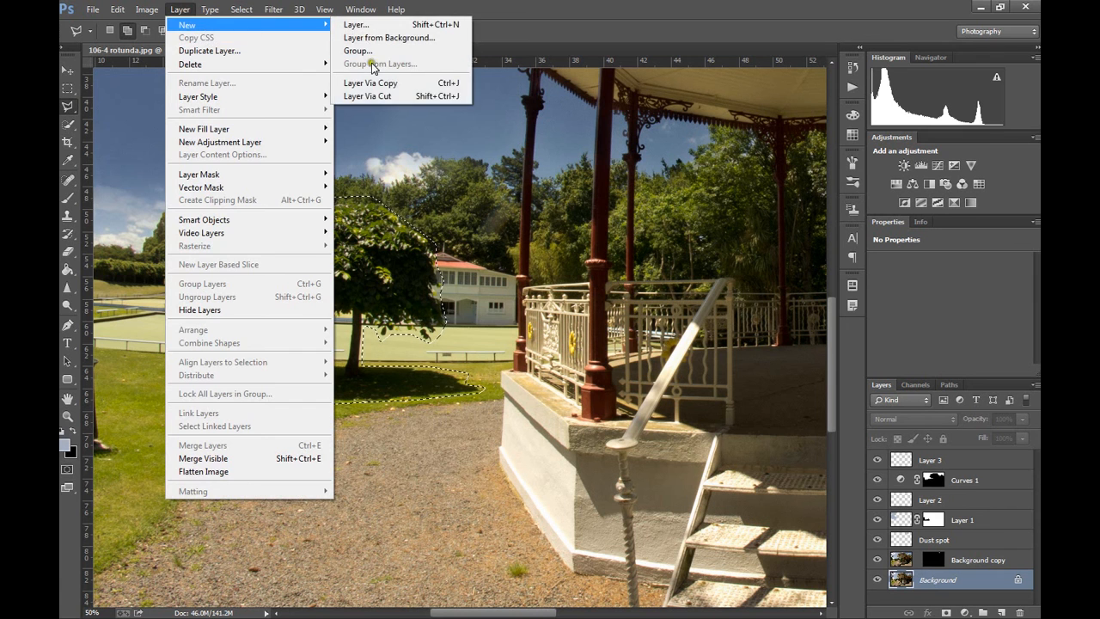
click(372, 96)
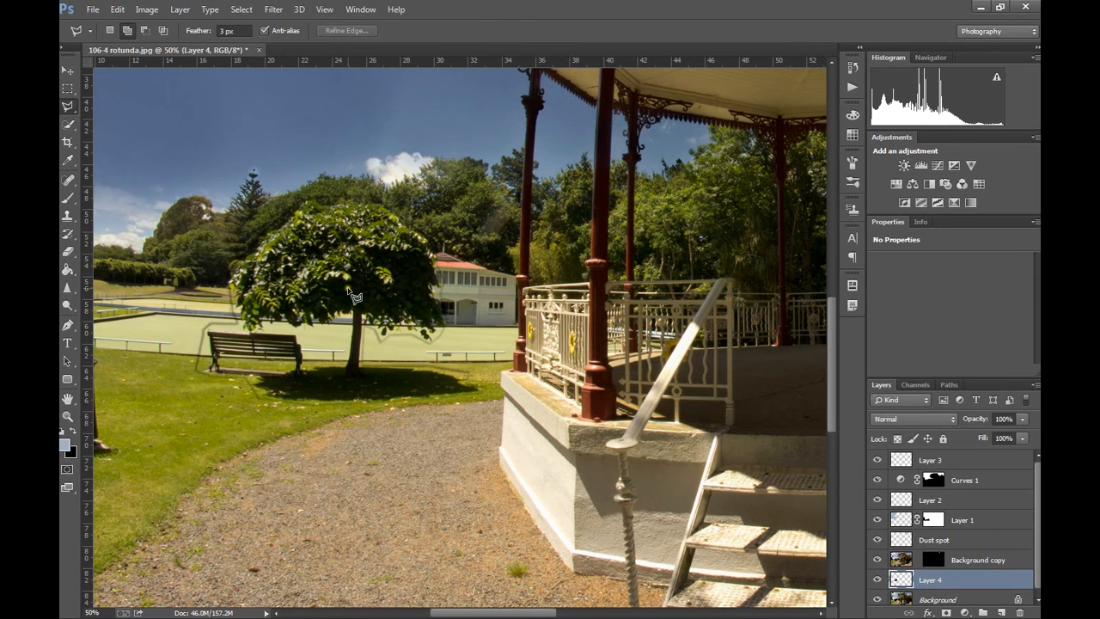
- Free-transform the cut-out tree and bench, flipping them horizontally and placing them above the rubbish bin at the photo's left edge
key(ctrl+minus)
key(ctrl+minus)
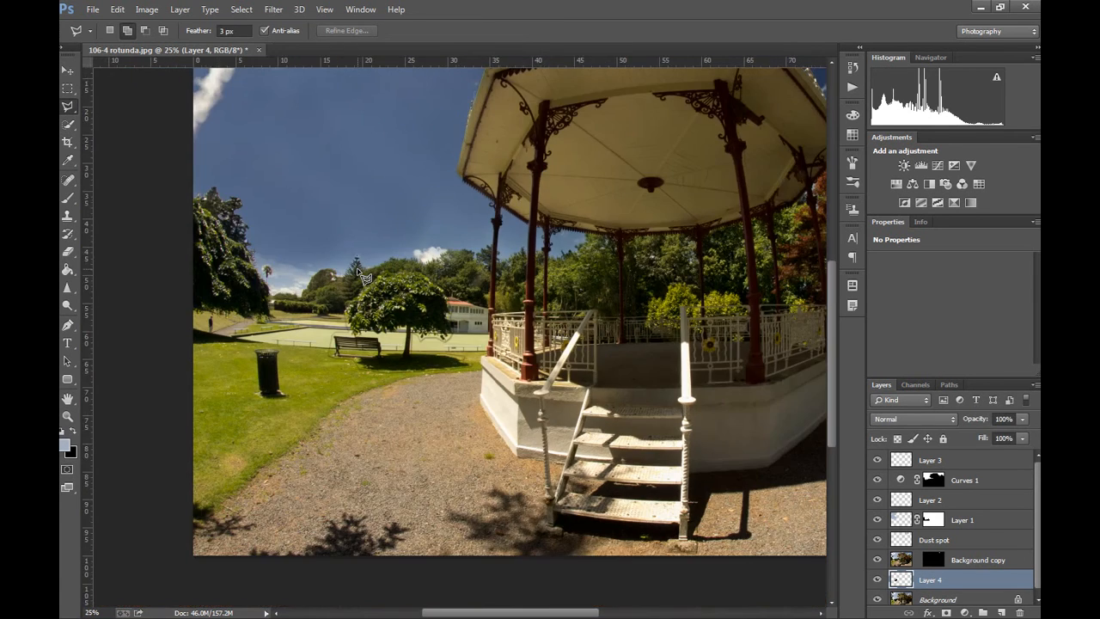
key(ctrl+t)
drag(422, 297, 289, 298)
right_click(288, 297)
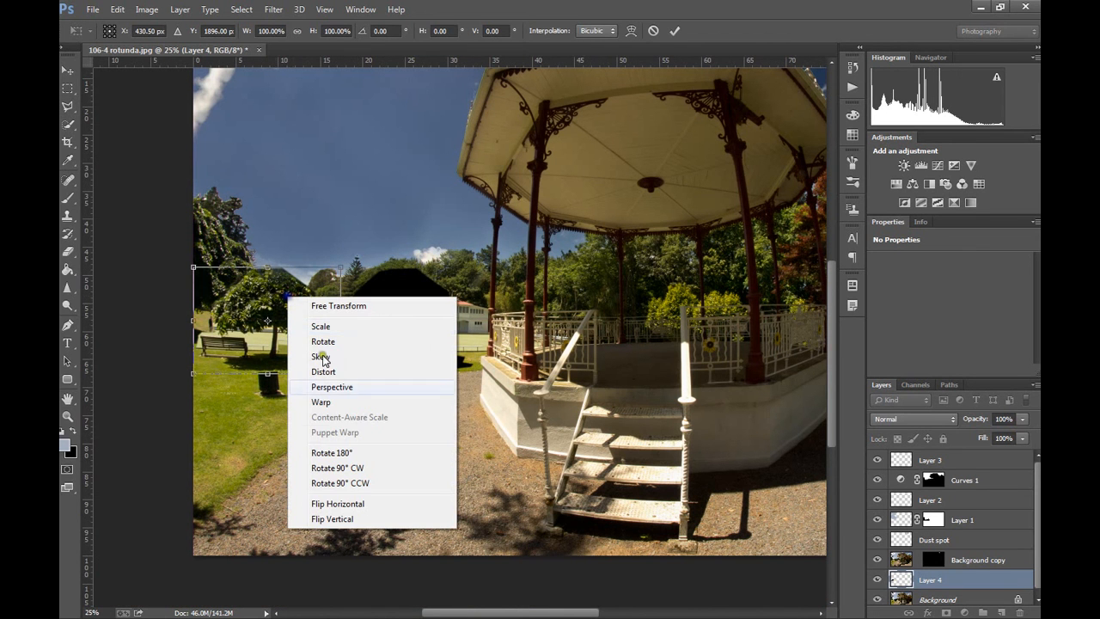
click(370, 504)
drag(311, 312, 284, 303)
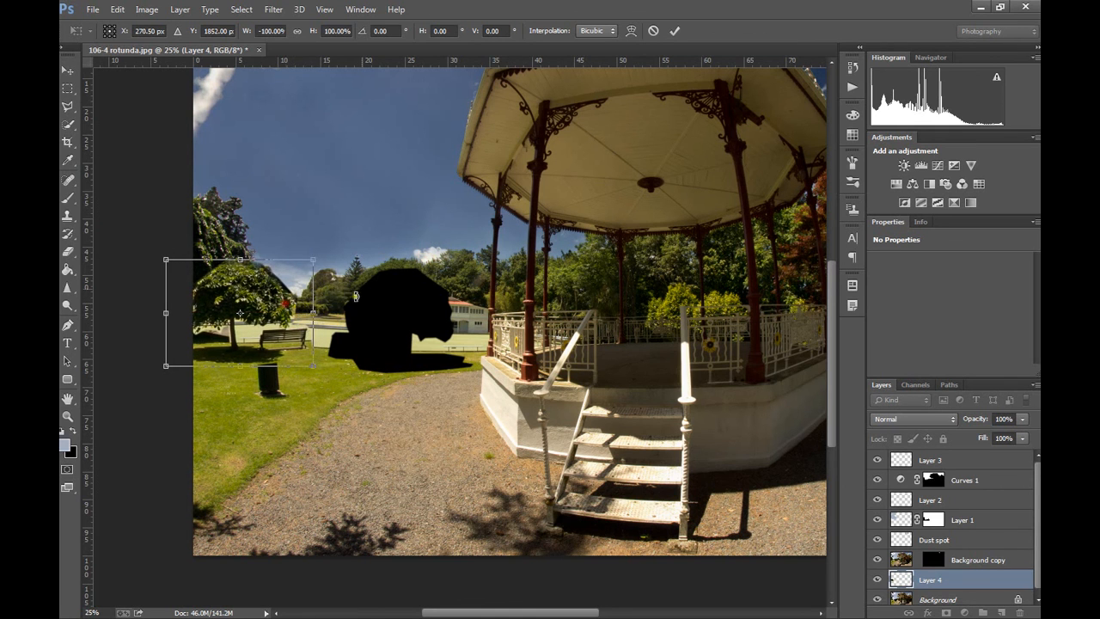
- Rotate the flipped tree and bench about 5 degrees clockwise and apply the transformation
key(ctrl+plus)
key(ctrl+plus)
key(ctrl+plus)
drag(309, 395, 555, 490)
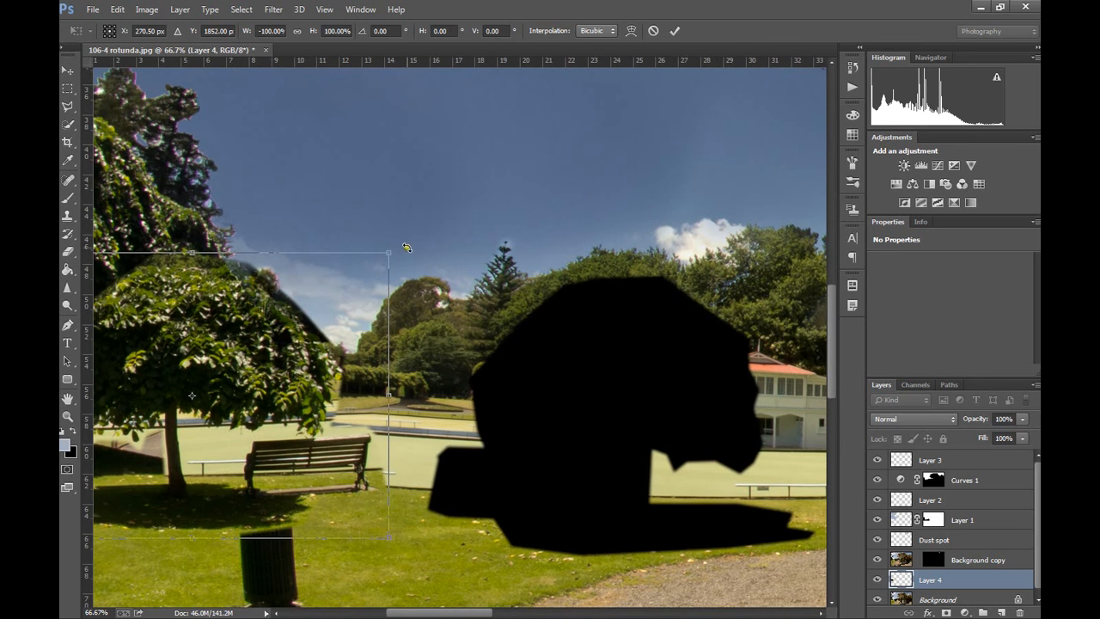
drag(413, 255, 429, 257)
drag(245, 422, 302, 384)
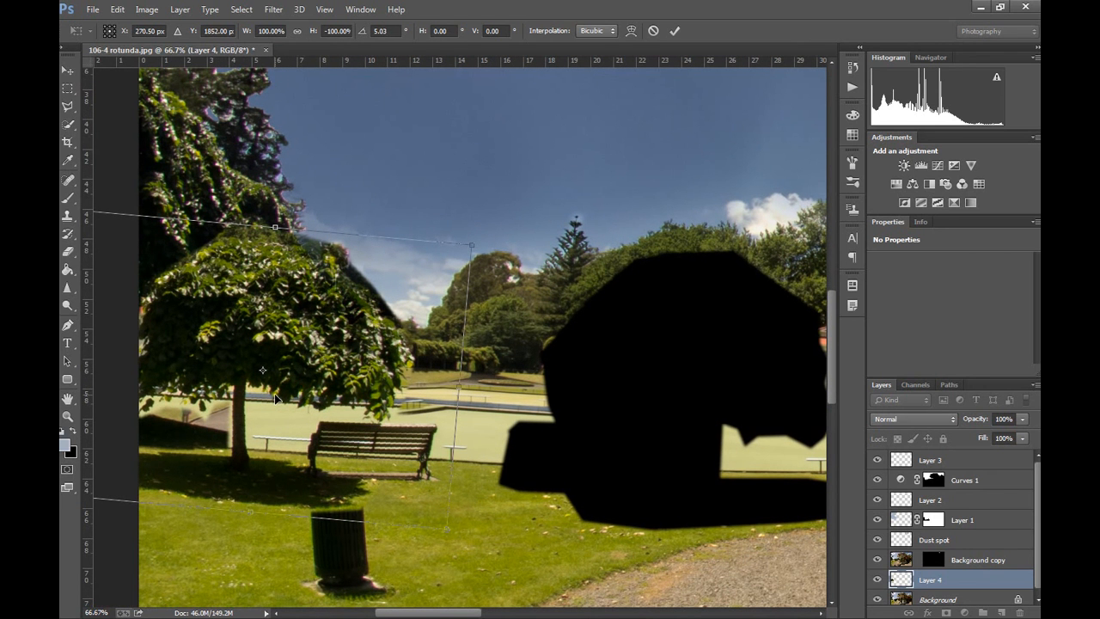
click(675, 30)
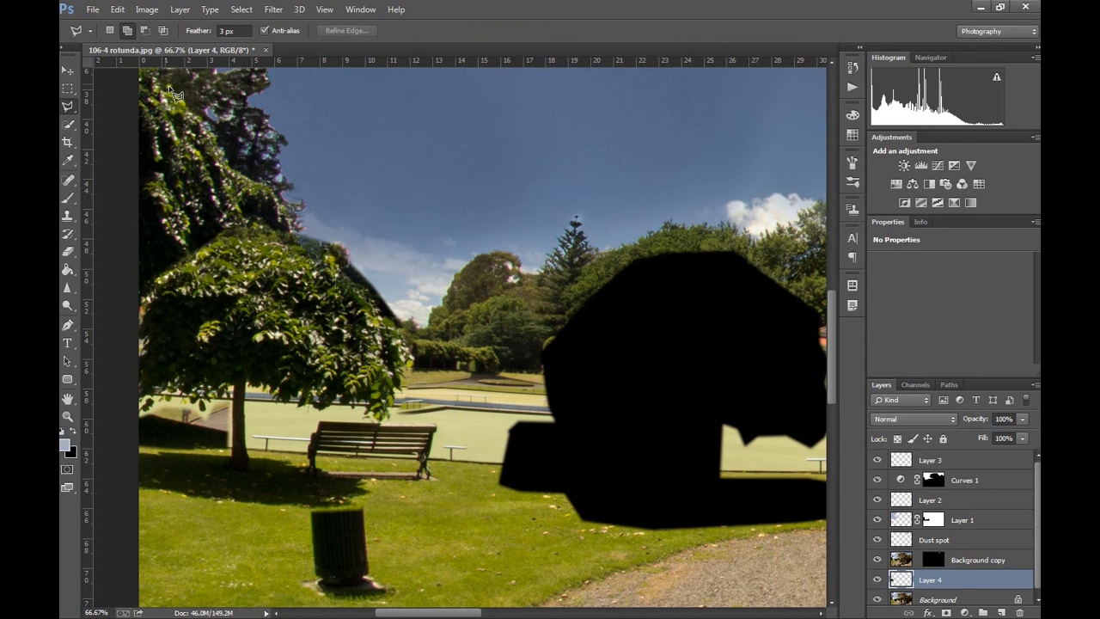
- Add a Hide All layer mask to Layer 4 and invert the mask to white
click(147, 9)
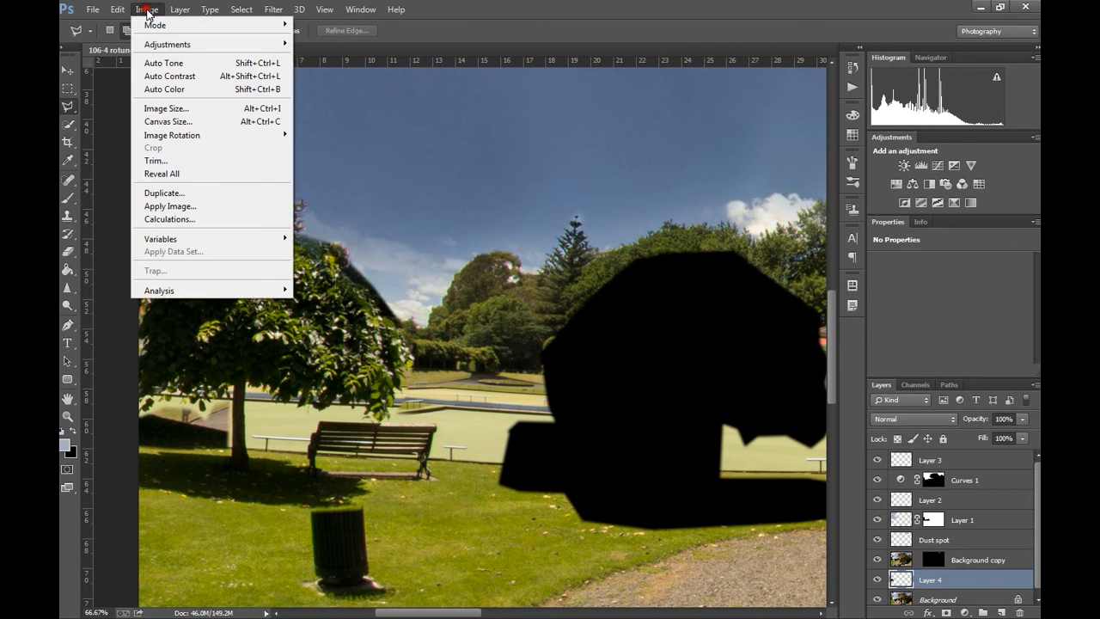
click(149, 9)
click(180, 10)
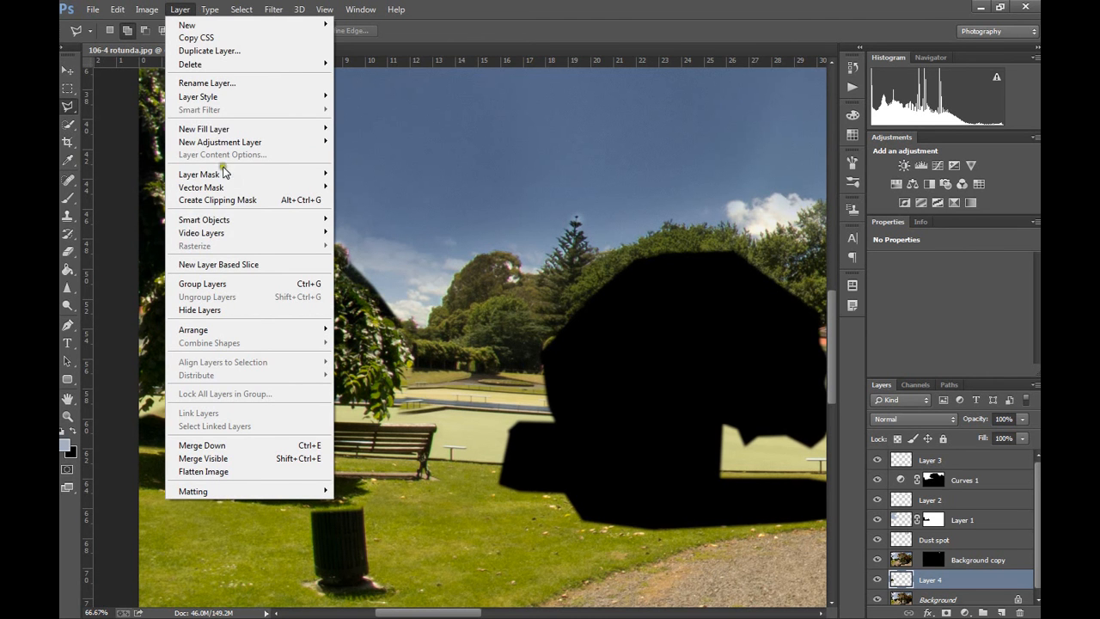
mouse_move(221, 173)
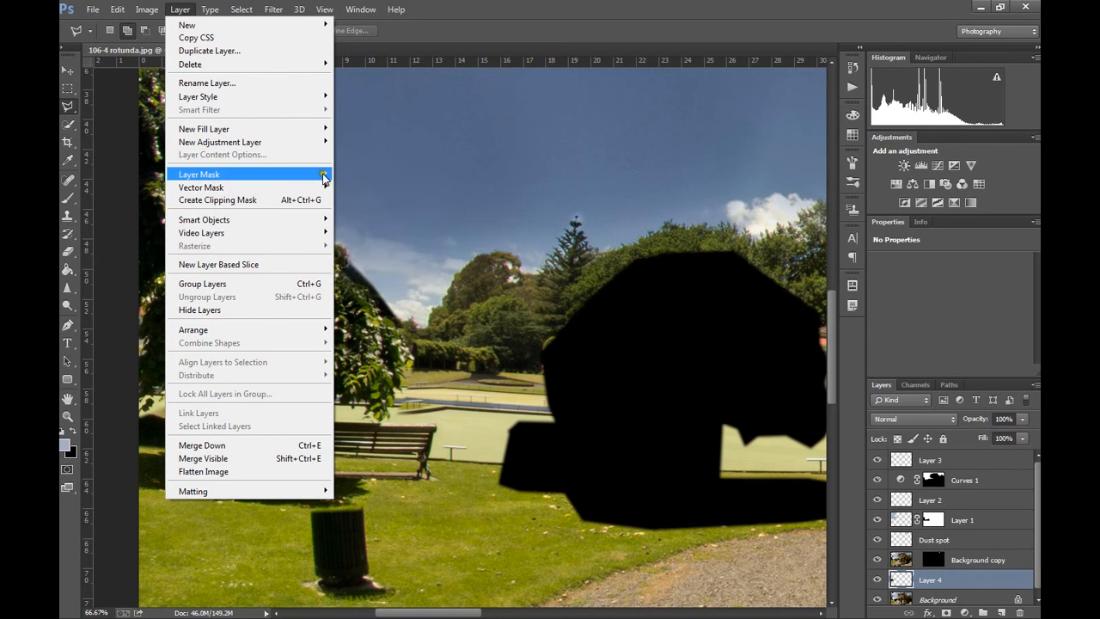
mouse_move(324, 177)
click(358, 187)
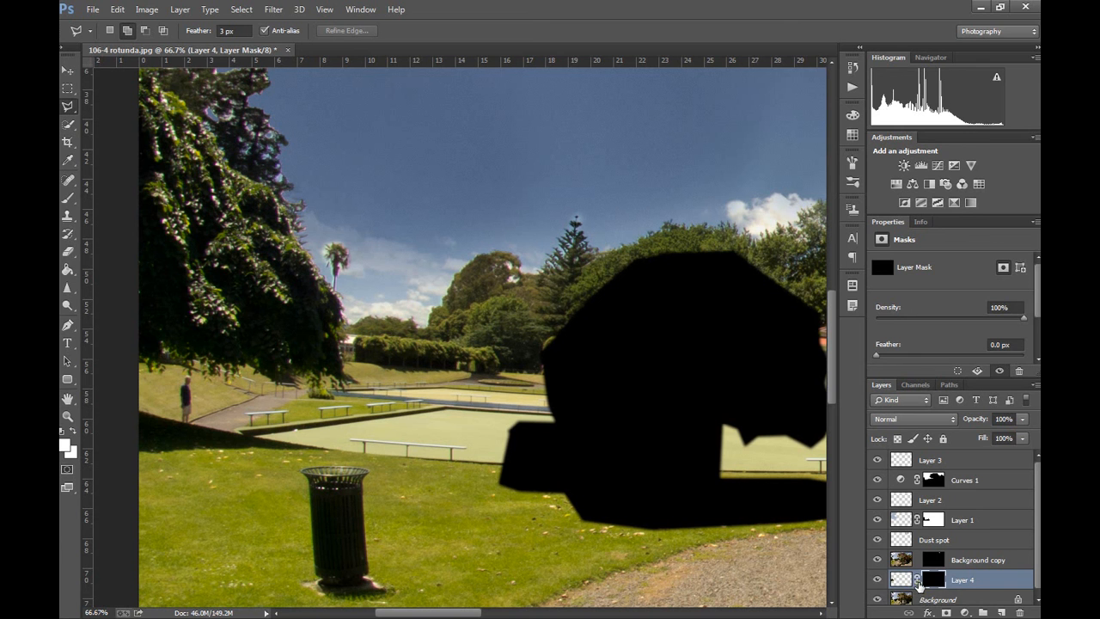
key(ctrl+i)
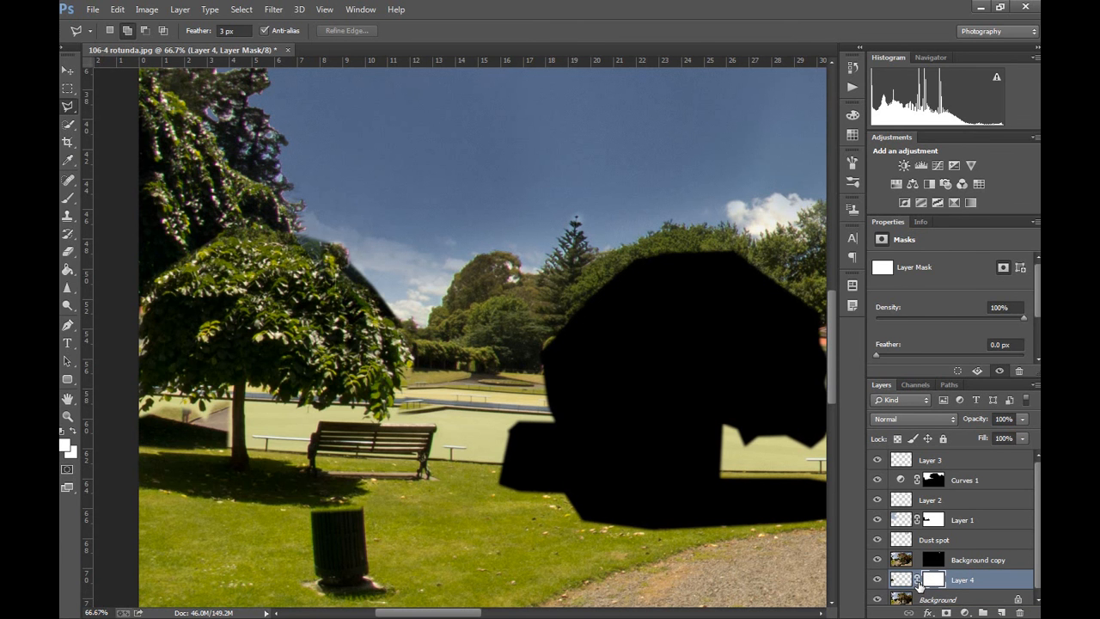
- Try inverting Layer 4's image pixels instead of its mask
click(901, 579)
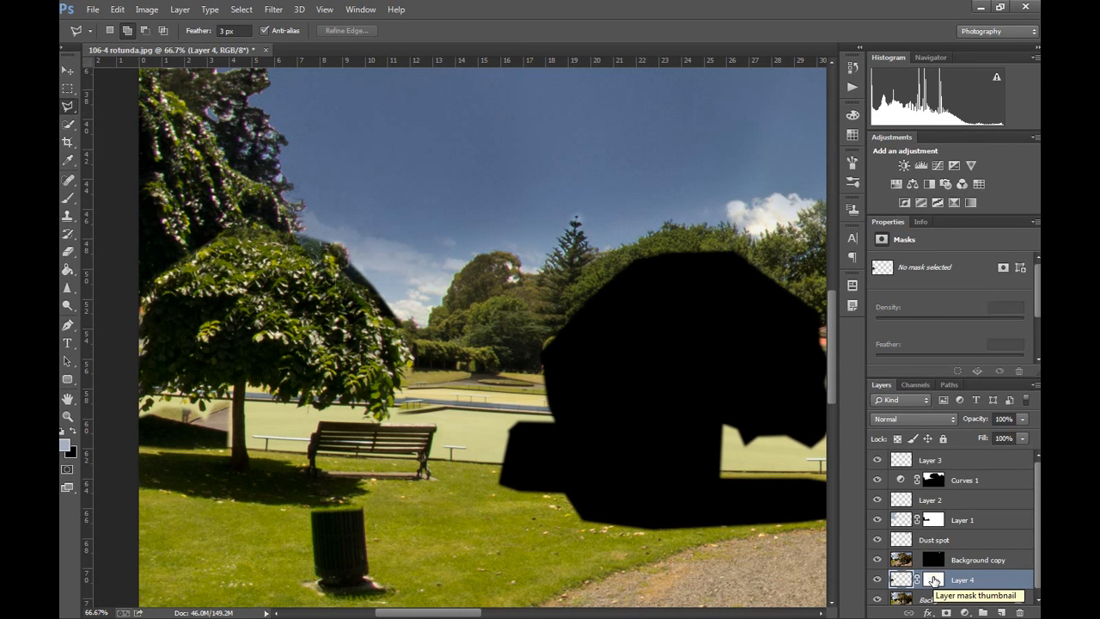
key(ctrl+i)
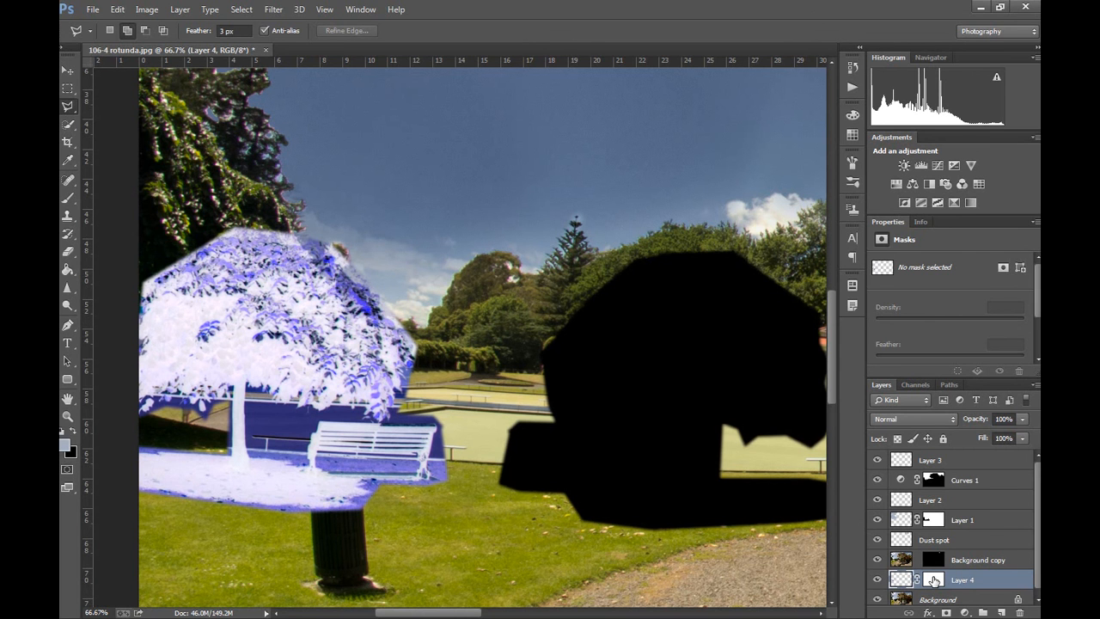
key(ctrl+z)
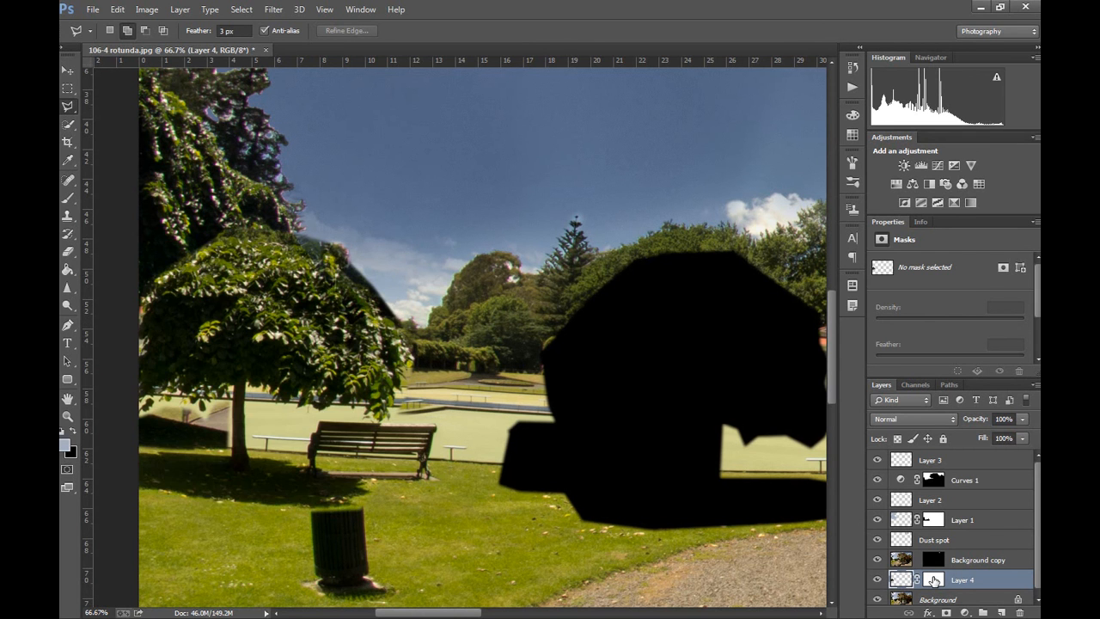
- Select the small tree's hanging foliage above the bench and the bench itself with the Quick Selection tool
key(ctrl+plus)
key(ctrl+plus)
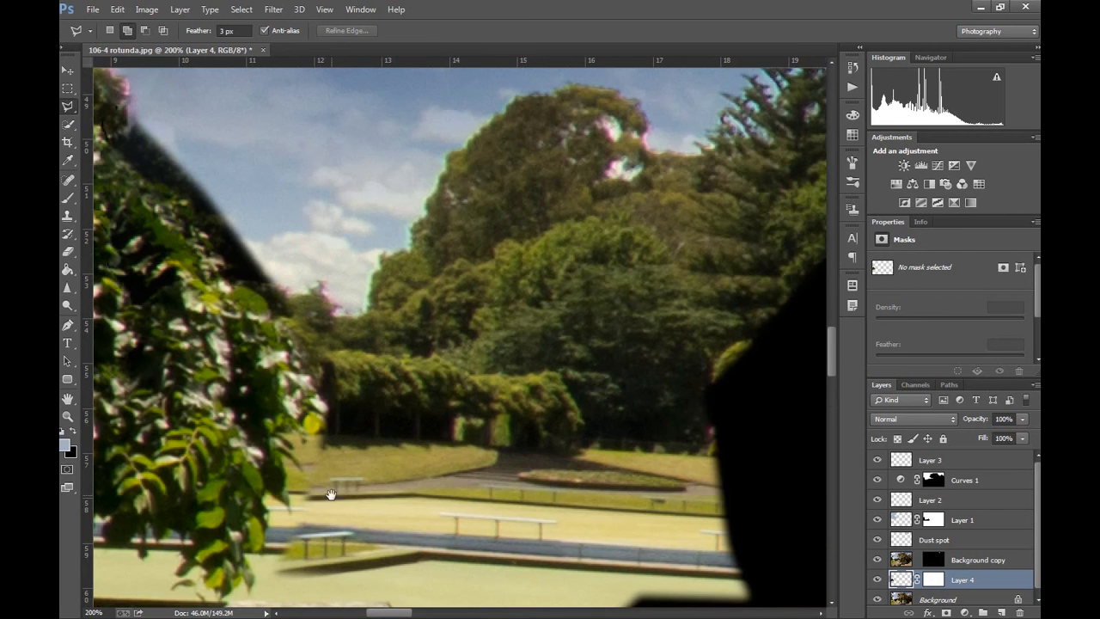
drag(330, 495, 479, 290)
drag(358, 296, 437, 309)
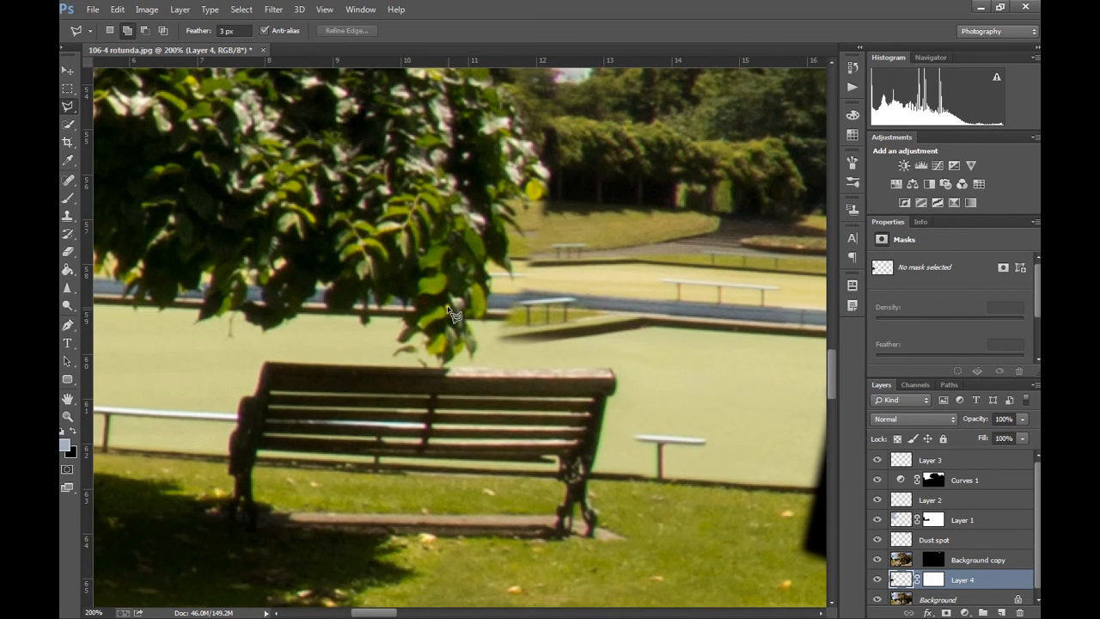
key(j)
mouse_move(484, 293)
mouse_down()
mouse_move(488, 313)
mouse_move(467, 338)
mouse_move(439, 340)
mouse_move(424, 285)
mouse_up()
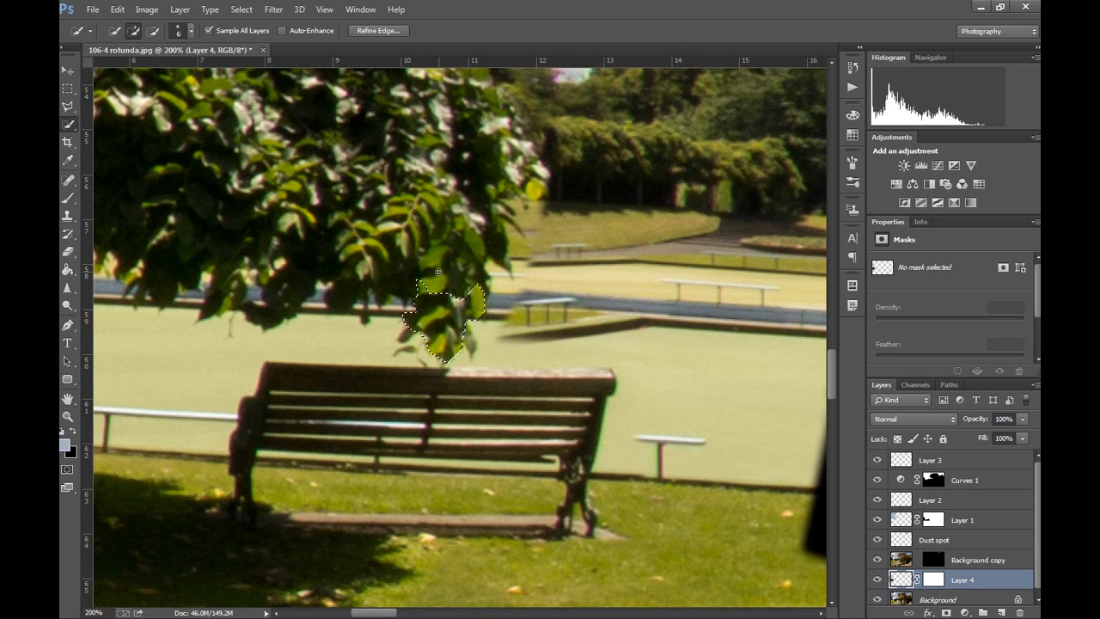
mouse_move(411, 290)
mouse_down()
mouse_move(331, 279)
mouse_move(346, 297)
mouse_move(333, 266)
mouse_move(282, 289)
mouse_move(244, 271)
mouse_move(219, 275)
mouse_move(168, 223)
mouse_up()
key(space)
drag(235, 238, 399, 278)
key(alt)
mouse_move(247, 344)
mouse_down()
mouse_move(238, 310)
mouse_move(265, 340)
mouse_move(237, 342)
mouse_up()
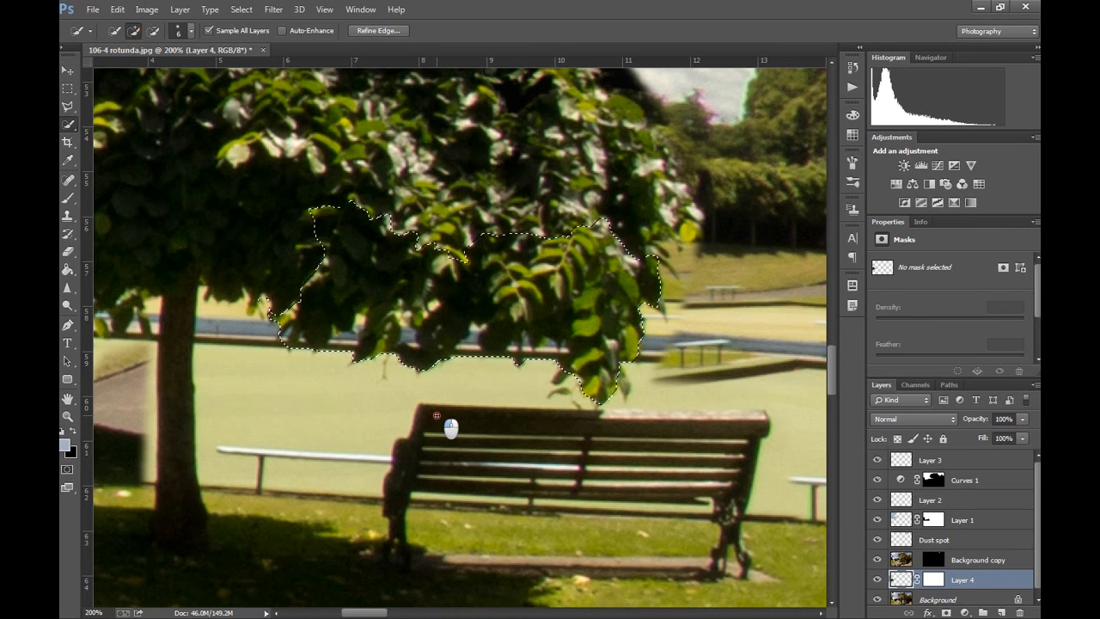
drag(593, 426, 430, 463)
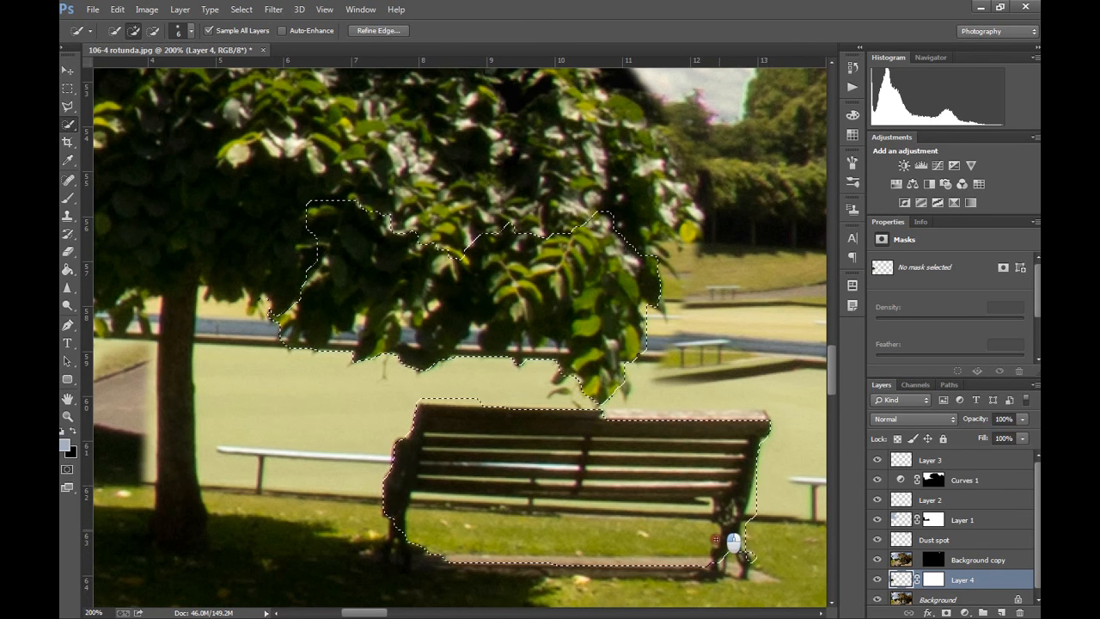
- Invert the selection and paint black on Layer 4's mask with a 200 px brush around the foliage and bench
click(932, 580)
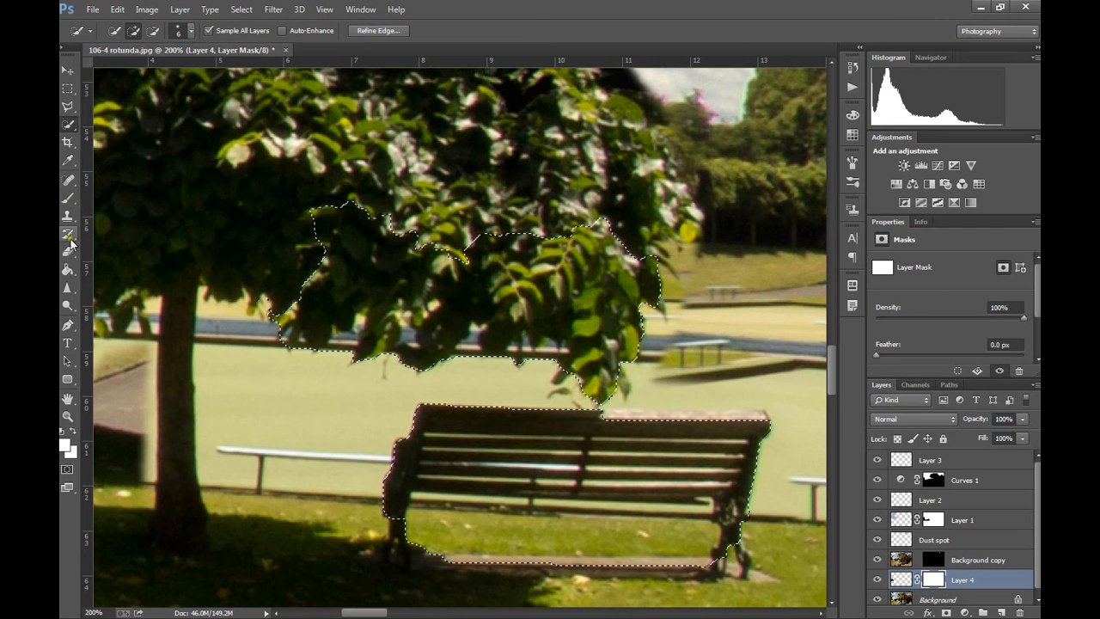
click(69, 198)
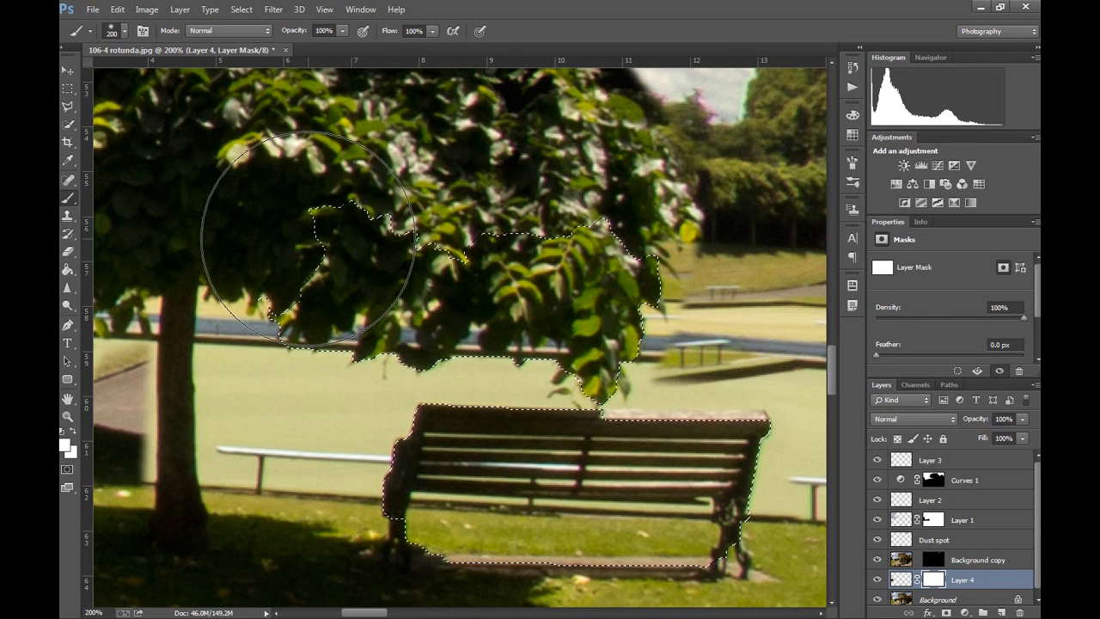
click(62, 431)
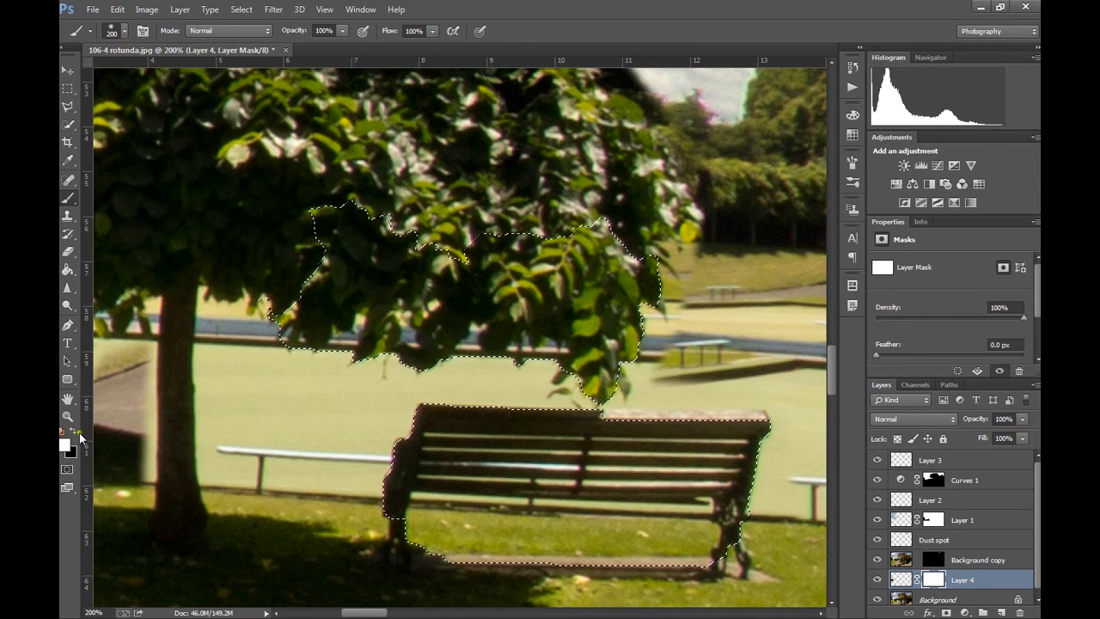
mouse_move(370, 335)
mouse_down()
mouse_move(340, 269)
mouse_move(534, 273)
mouse_move(586, 301)
mouse_up()
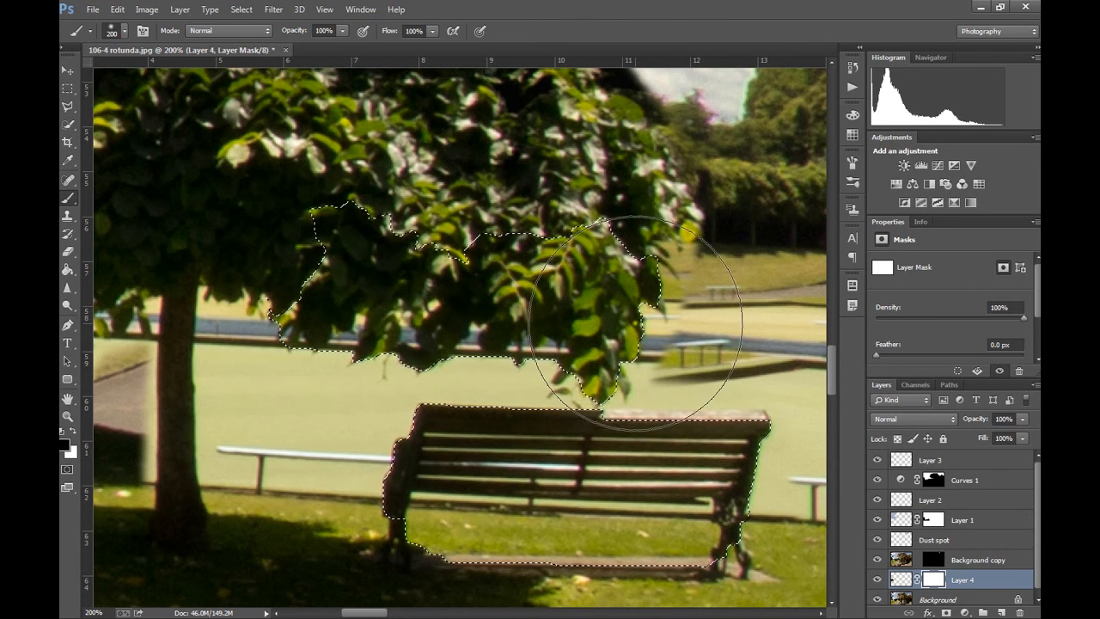
click(244, 9)
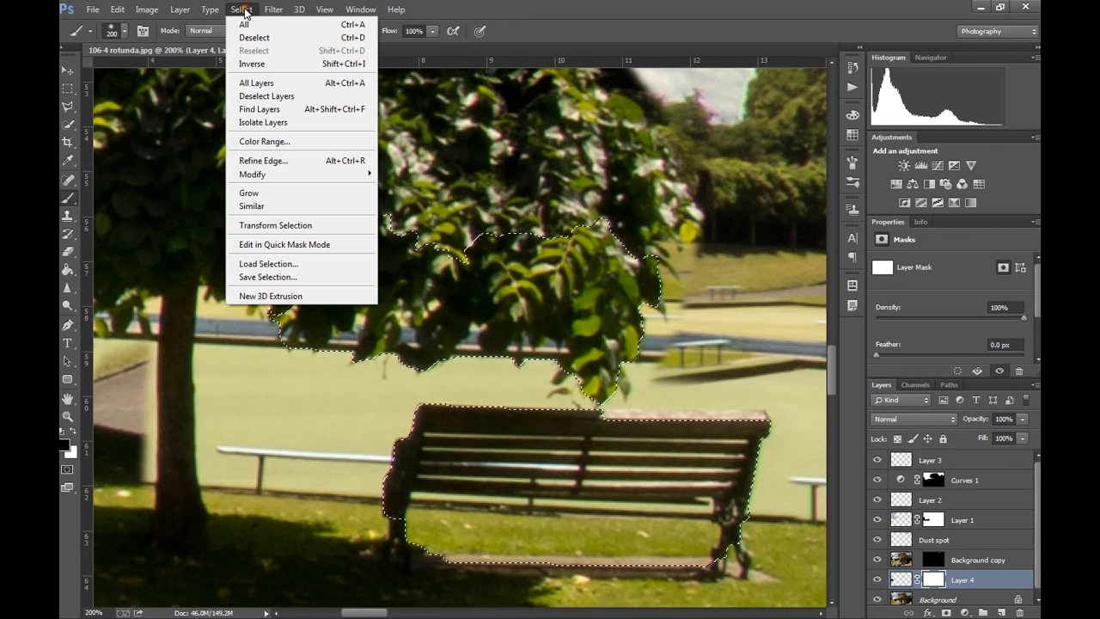
click(277, 67)
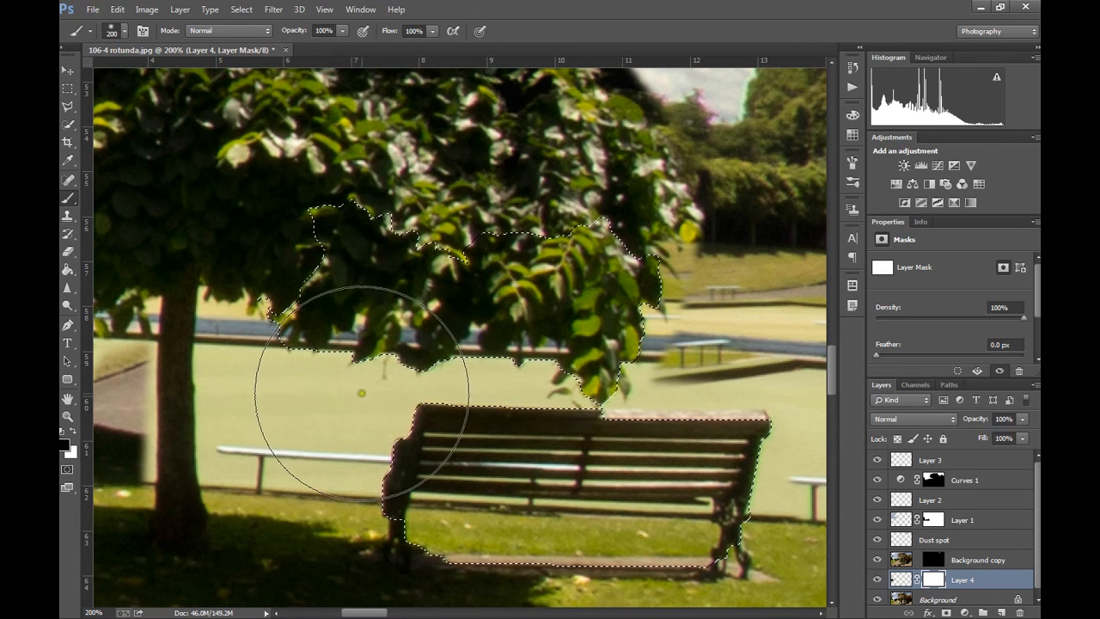
drag(371, 388, 437, 383)
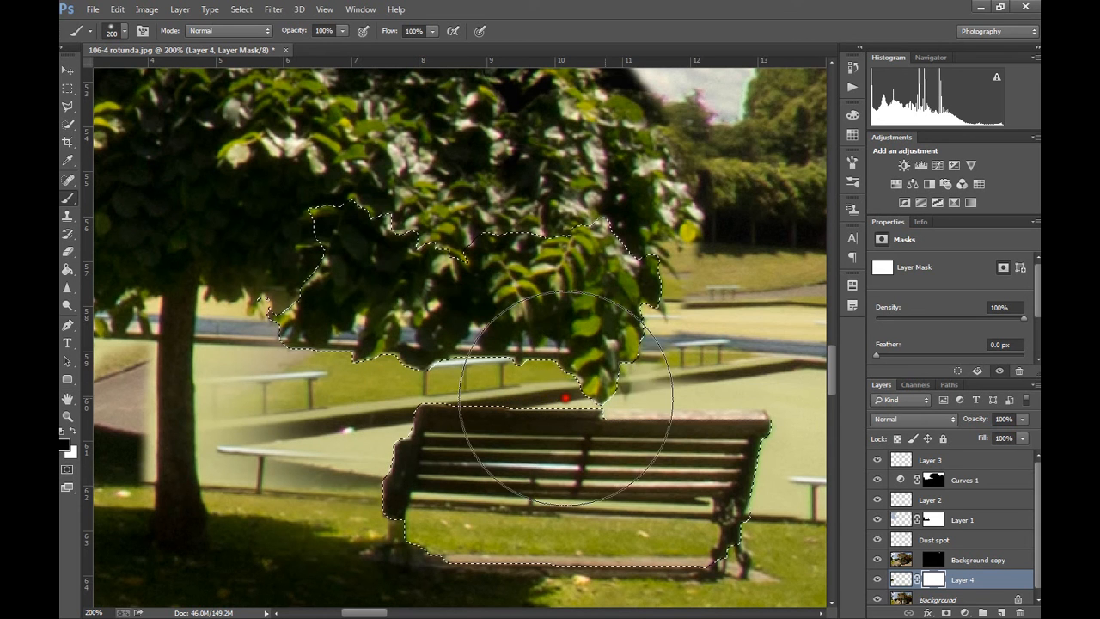
drag(645, 399, 694, 384)
click(297, 416)
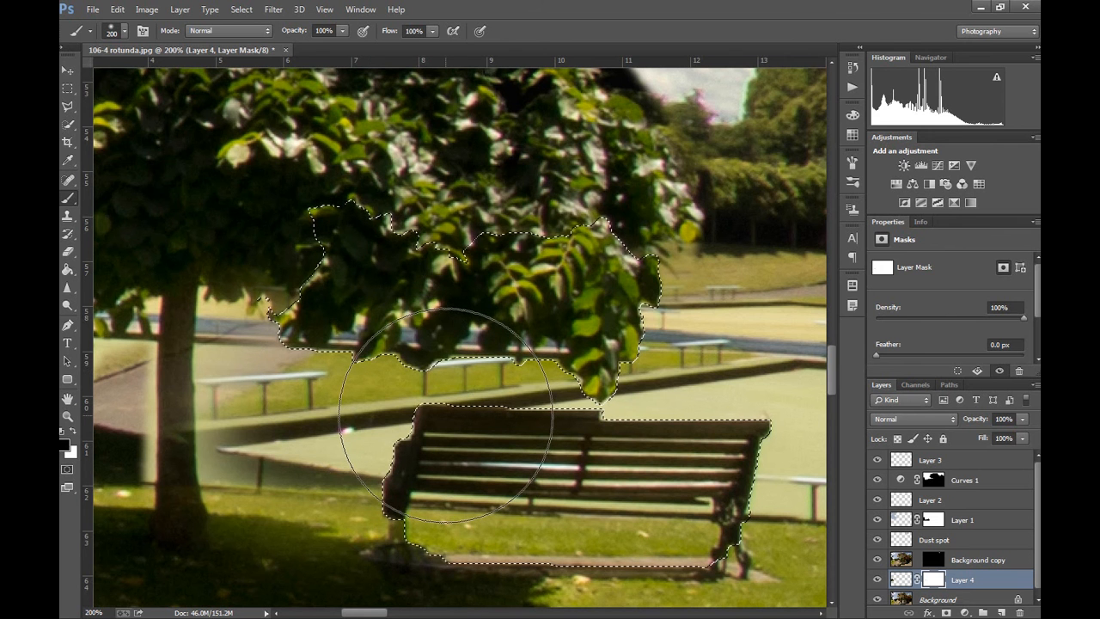
- Paint white on the mask with a 125 px brush to restore the tree trunk's base, and clear the selection
key(x)
key(bracketleft)
key(bracketleft)
key(bracketleft)
mouse_move(196, 490)
mouse_down()
mouse_move(175, 299)
mouse_move(158, 555)
mouse_up()
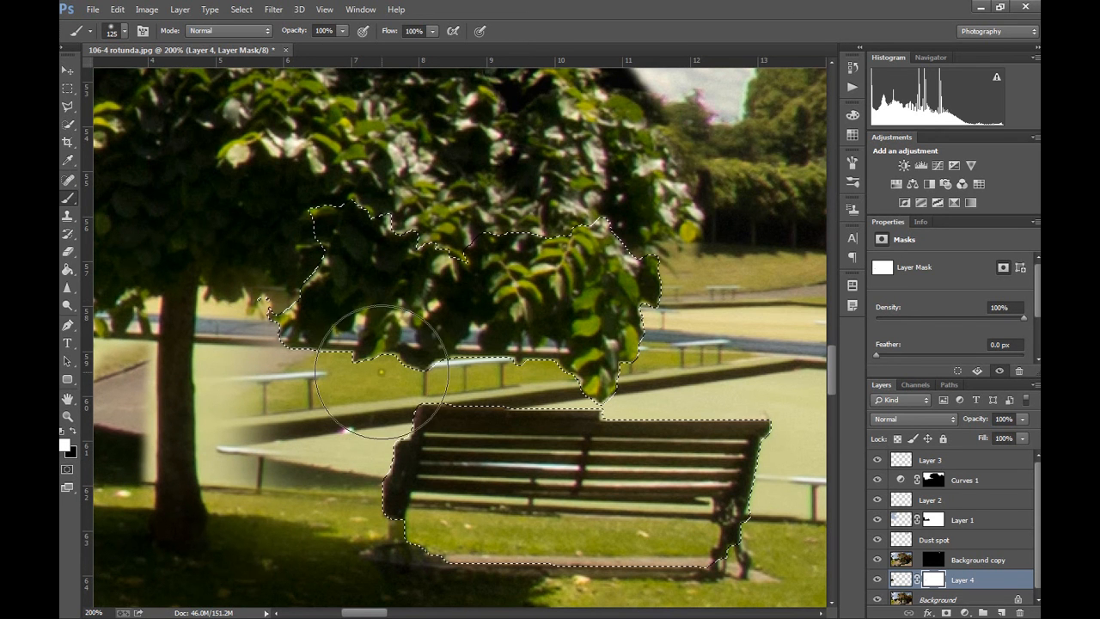
key(ctrl+d)
- Quick-select the leftover background on both sides of the trunk, between the foliage and the shaded grass, on Layer 4
drag(383, 422, 493, 406)
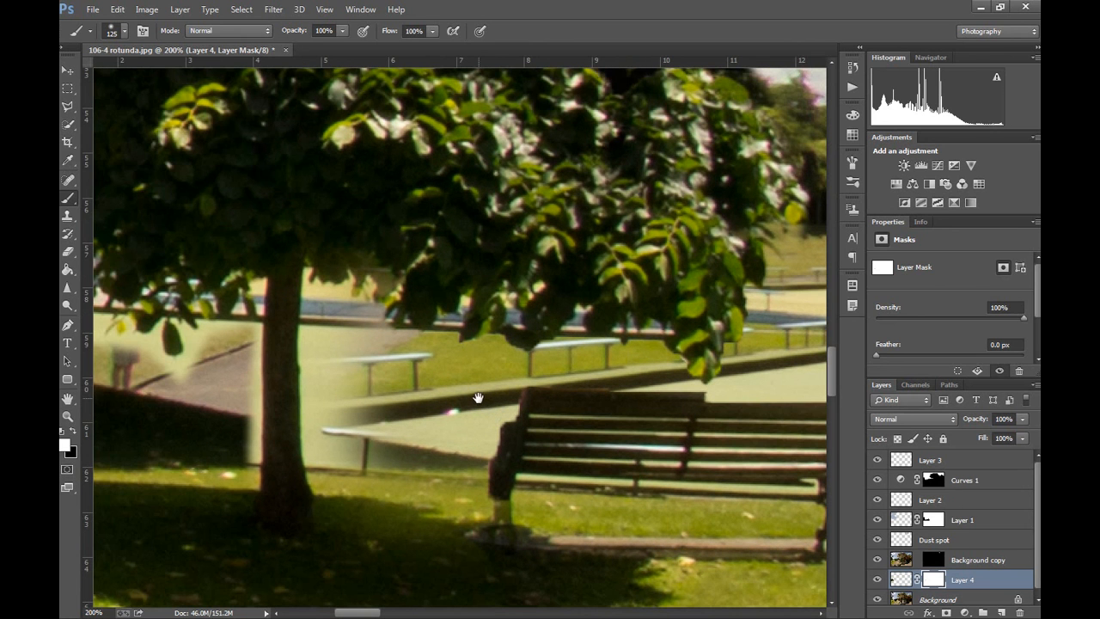
click(68, 124)
click(900, 581)
mouse_move(347, 330)
mouse_down()
mouse_move(309, 378)
mouse_move(326, 487)
mouse_move(329, 440)
mouse_up()
mouse_move(316, 385)
mouse_down()
mouse_move(335, 276)
mouse_move(369, 279)
mouse_up()
drag(245, 300, 256, 366)
mouse_move(253, 478)
mouse_down()
mouse_move(249, 493)
mouse_move(246, 476)
mouse_up()
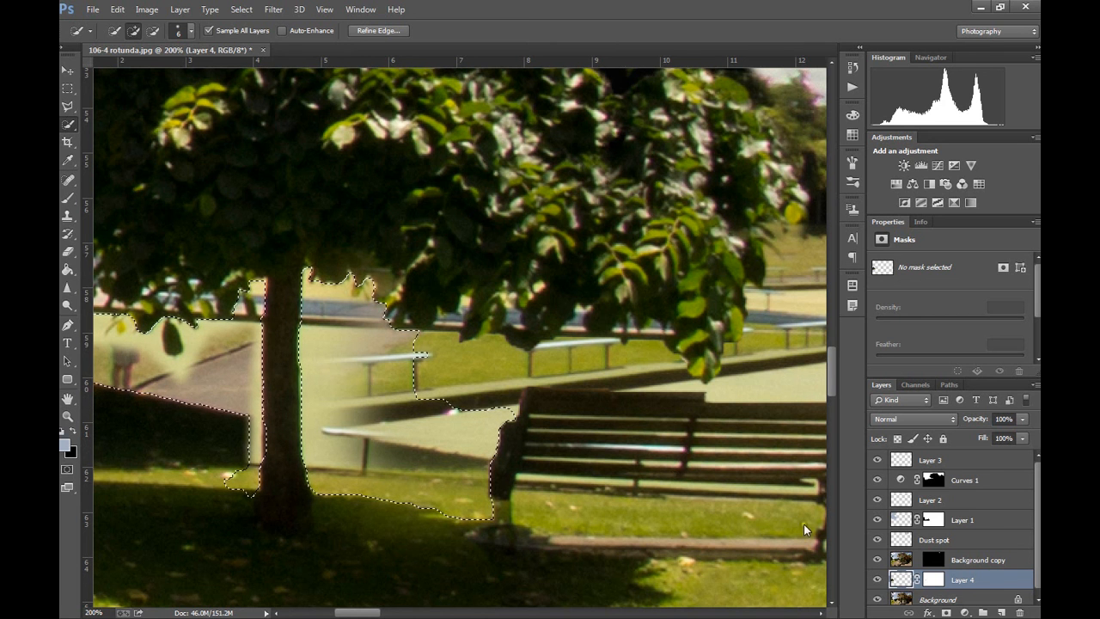
- Paint black on Layer 4's mask inside the selection around the trunk with a 125 px brush, and deselect
click(923, 580)
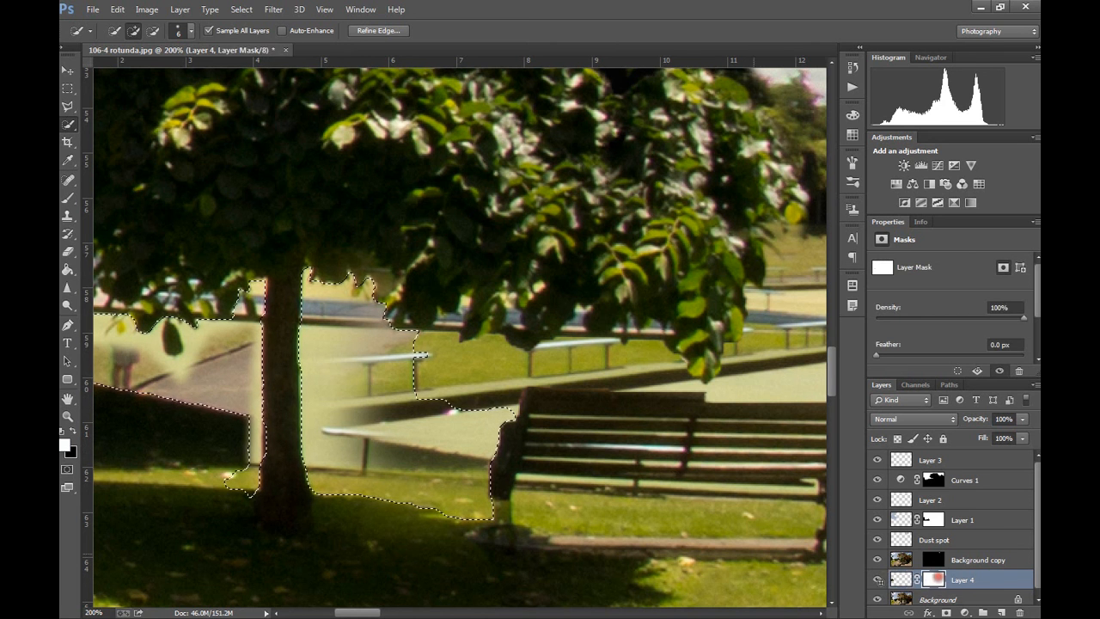
click(68, 197)
key(x)
mouse_move(344, 408)
mouse_down()
mouse_move(328, 295)
mouse_move(344, 404)
mouse_move(483, 504)
mouse_move(245, 462)
mouse_move(256, 286)
mouse_move(221, 332)
mouse_move(142, 391)
mouse_move(142, 334)
mouse_move(235, 295)
mouse_move(233, 511)
mouse_move(278, 510)
mouse_up()
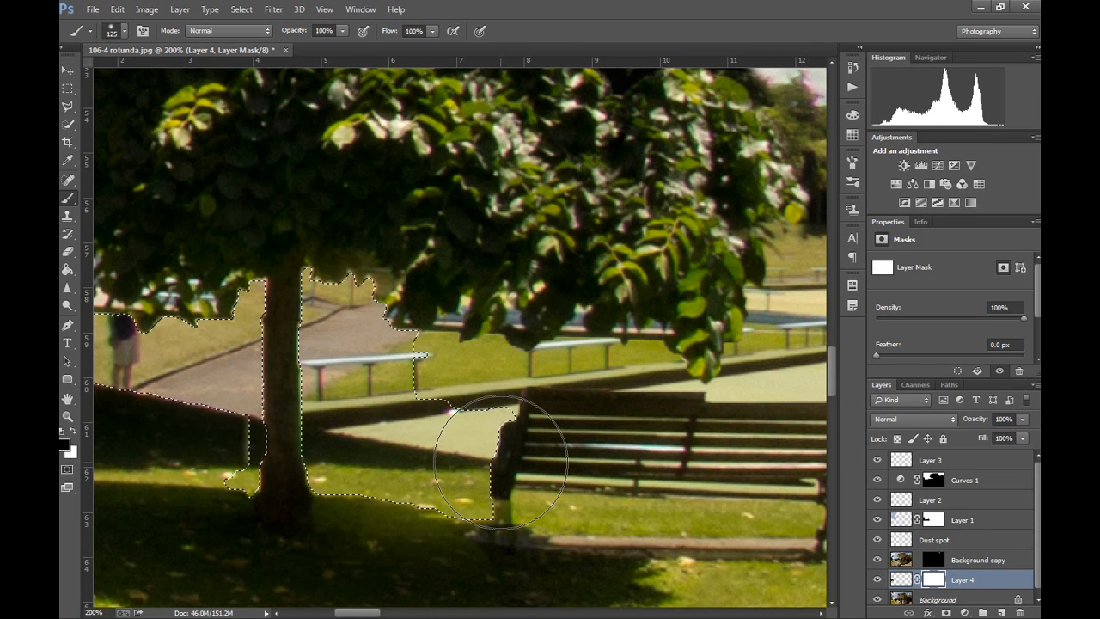
key(ctrl+d)
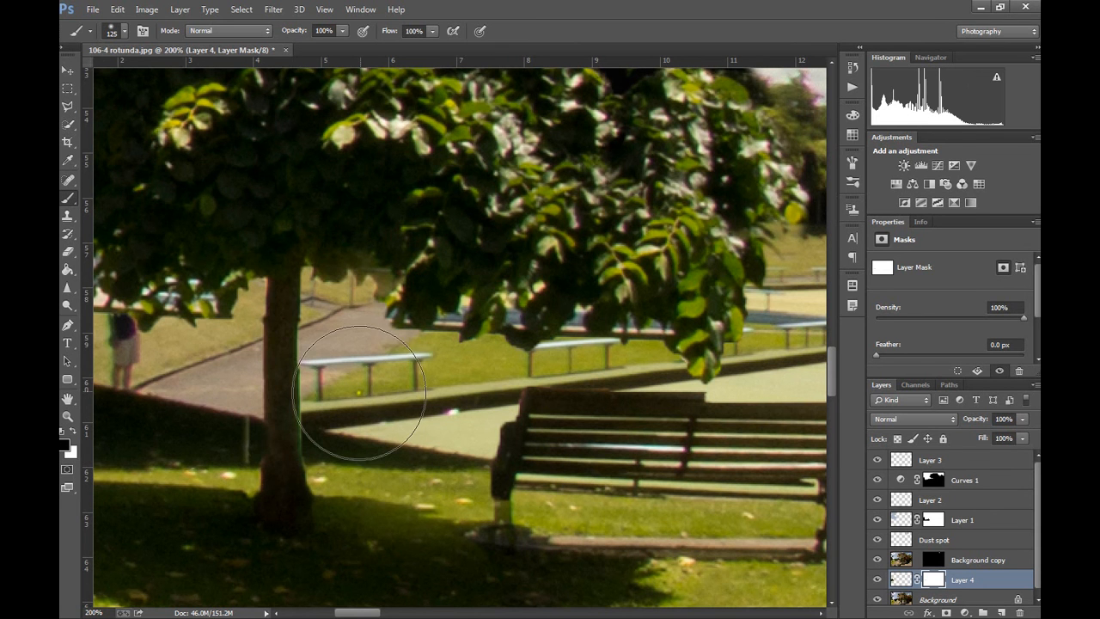
- Mask out the leftover vertical edge just left of the tree trunk using a 60 px black brush
key(bracketleft)
key(bracketleft)
key(bracketleft)
key(bracketleft)
key(bracketleft)
drag(241, 427, 232, 462)
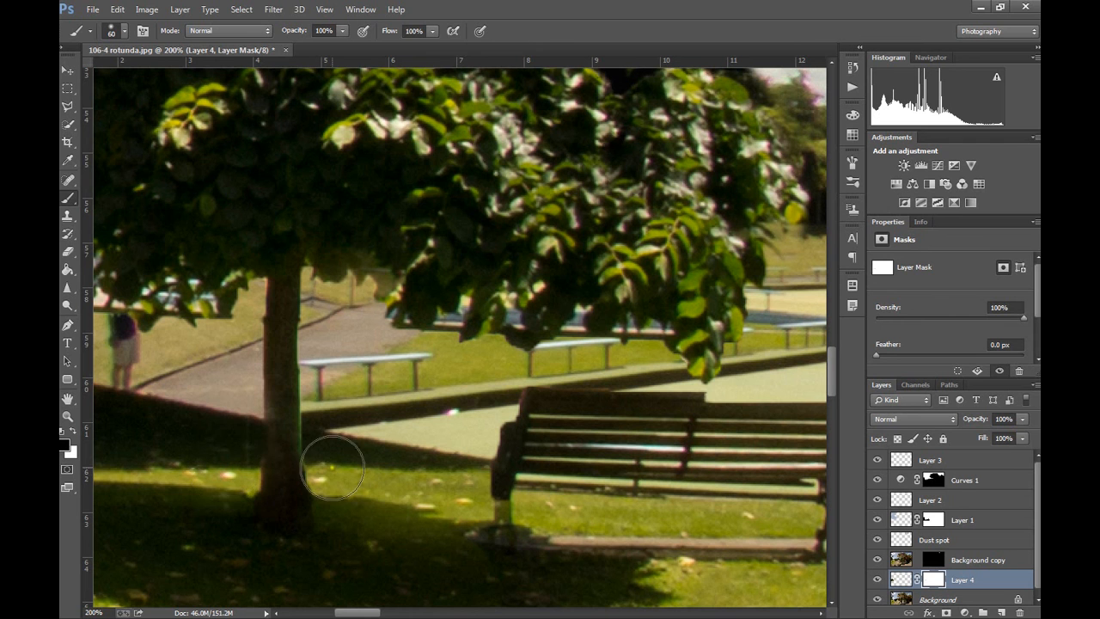
key(ctrl+z)
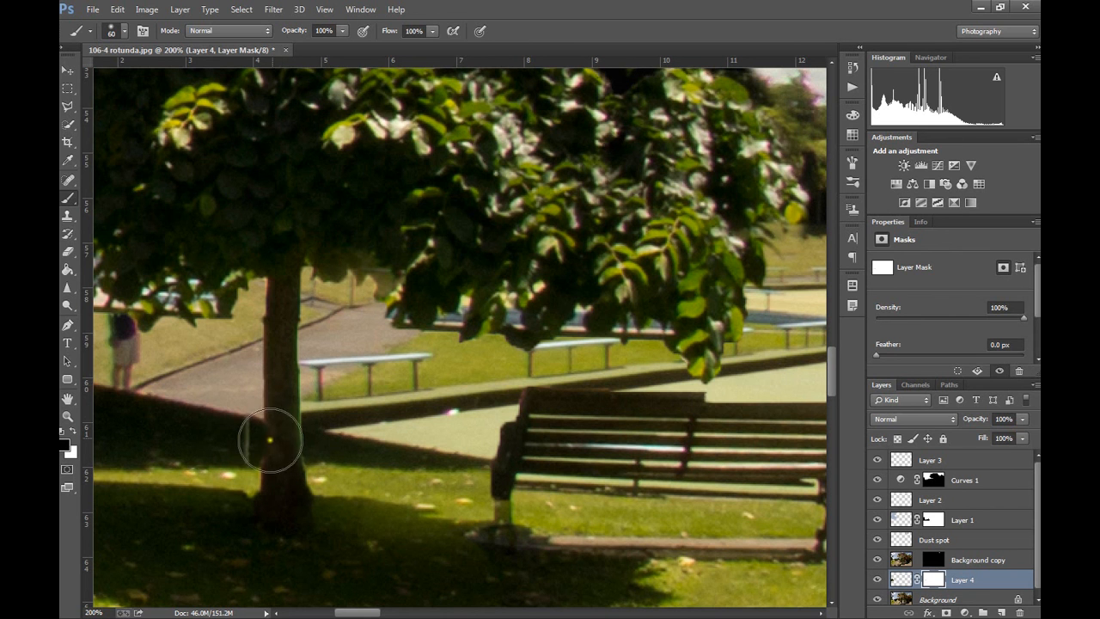
click(120, 32)
click(181, 106)
click(211, 437)
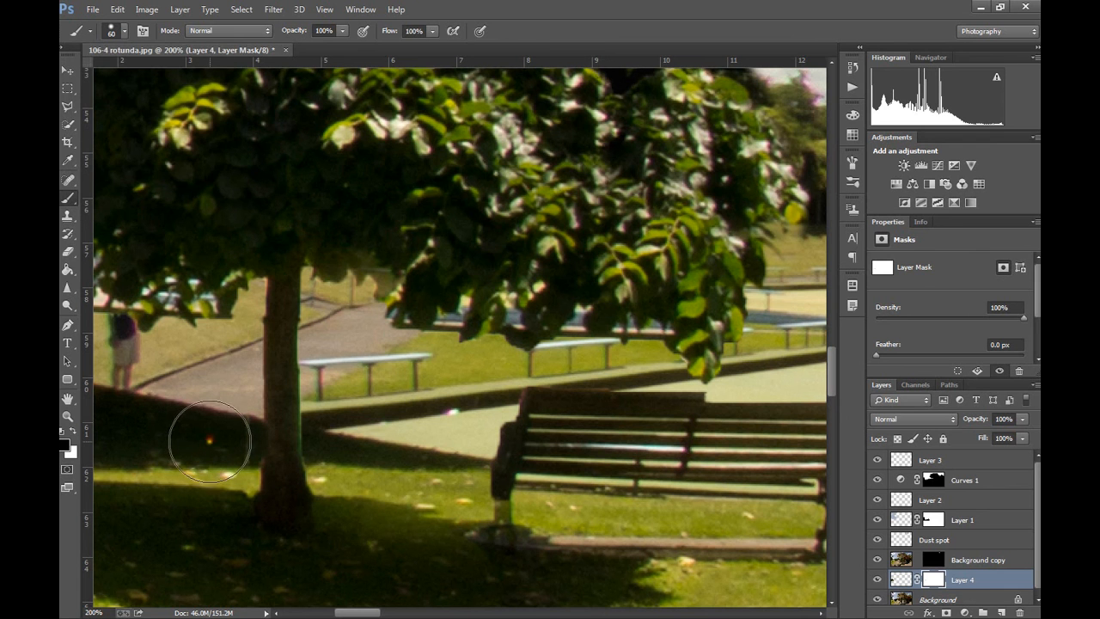
- Try masking out the grass and shadow edge left of the trunk's base
mouse_move(210, 451)
mouse_down()
mouse_move(197, 483)
mouse_move(192, 471)
mouse_up()
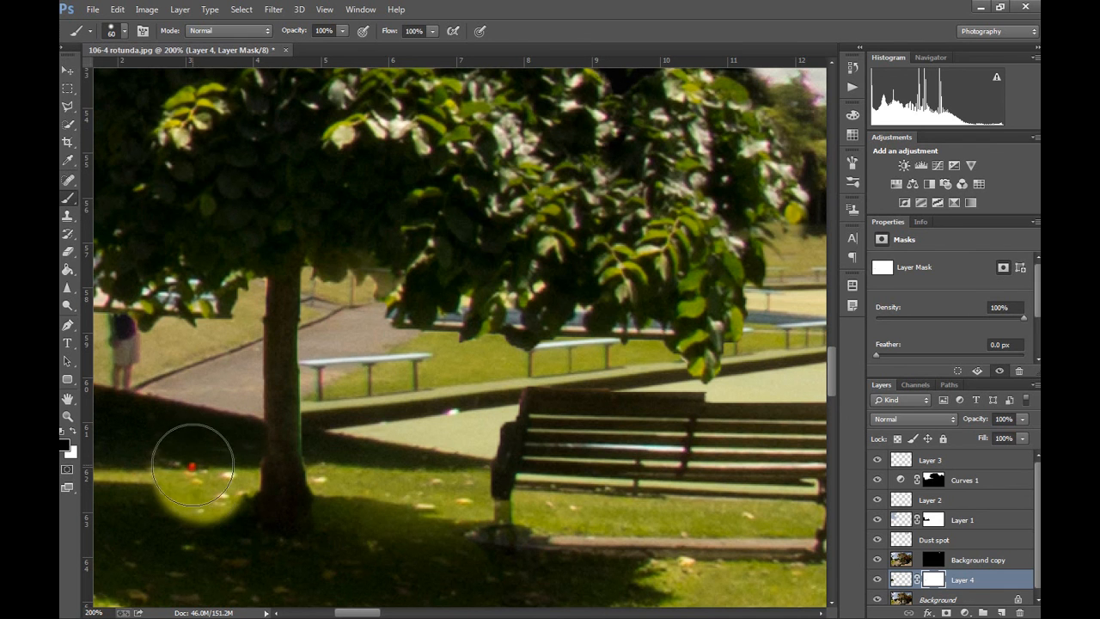
drag(147, 357, 261, 344)
key(ctrl+z)
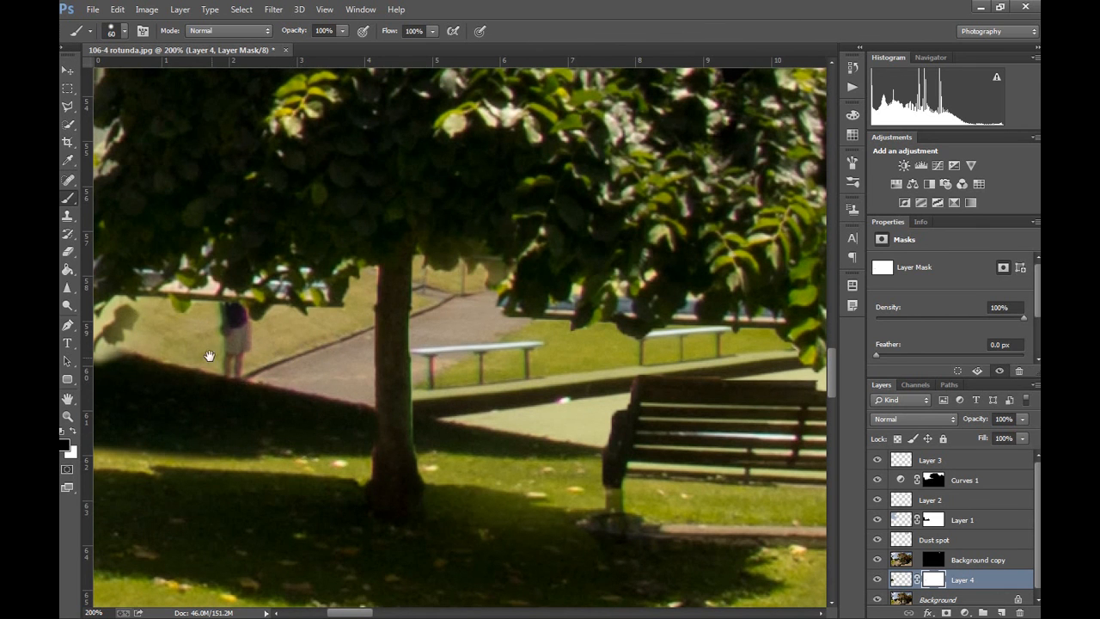
- Try masking out the area around the bench's left leg with the 60 px black brush
drag(209, 355, 383, 372)
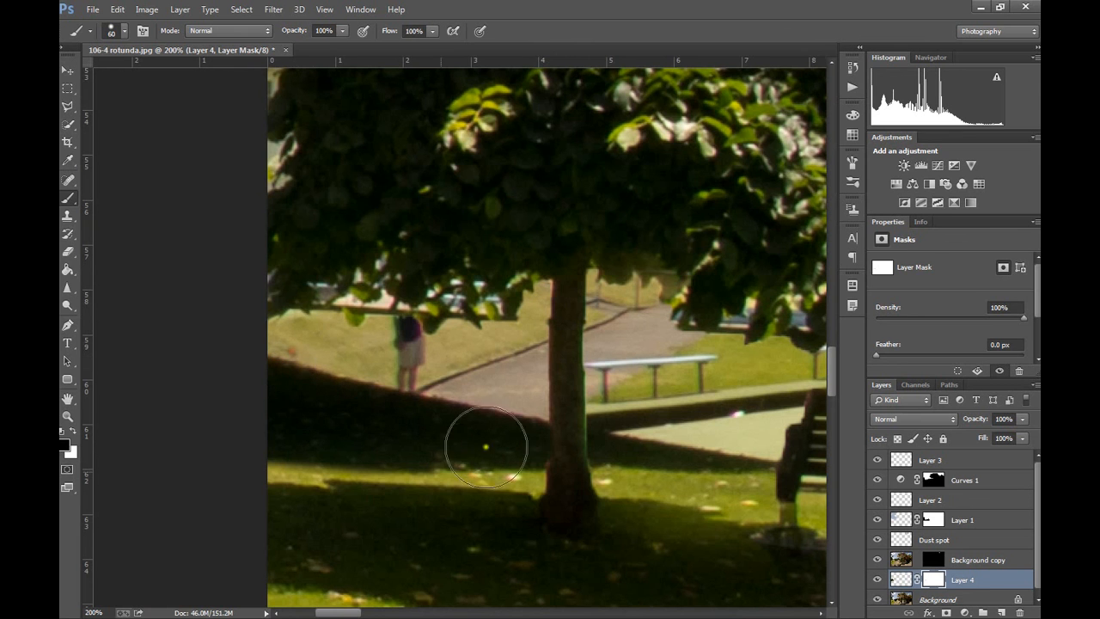
mouse_move(470, 438)
mouse_down()
mouse_move(425, 444)
mouse_move(388, 427)
mouse_move(388, 378)
mouse_up()
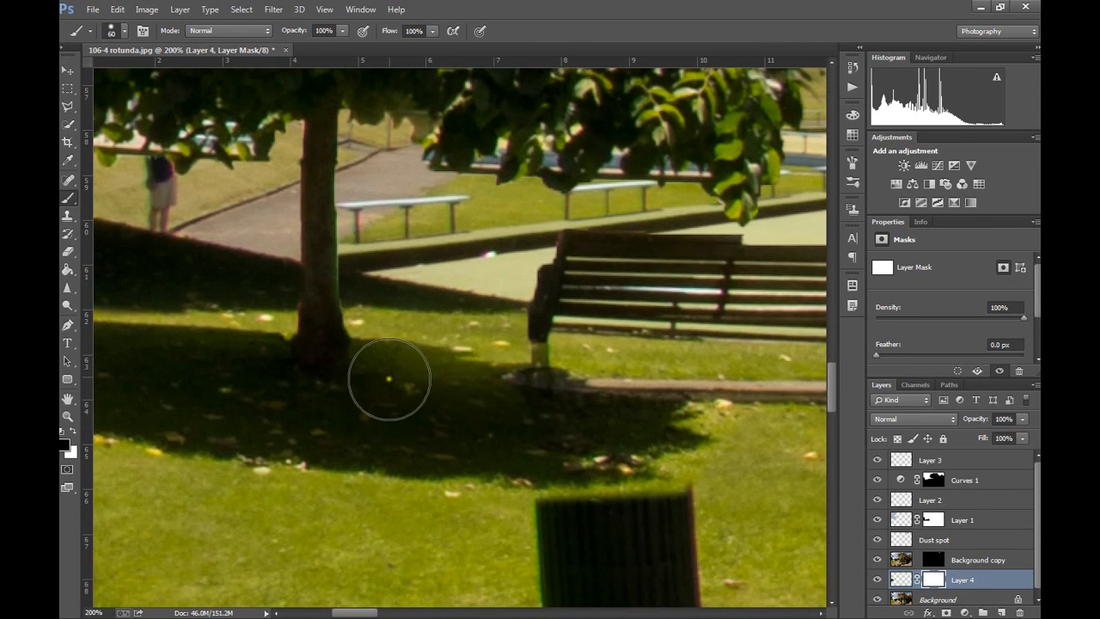
click(546, 365)
key(ctrl+z)
key(ctrl+z)
key(ctrl+z)
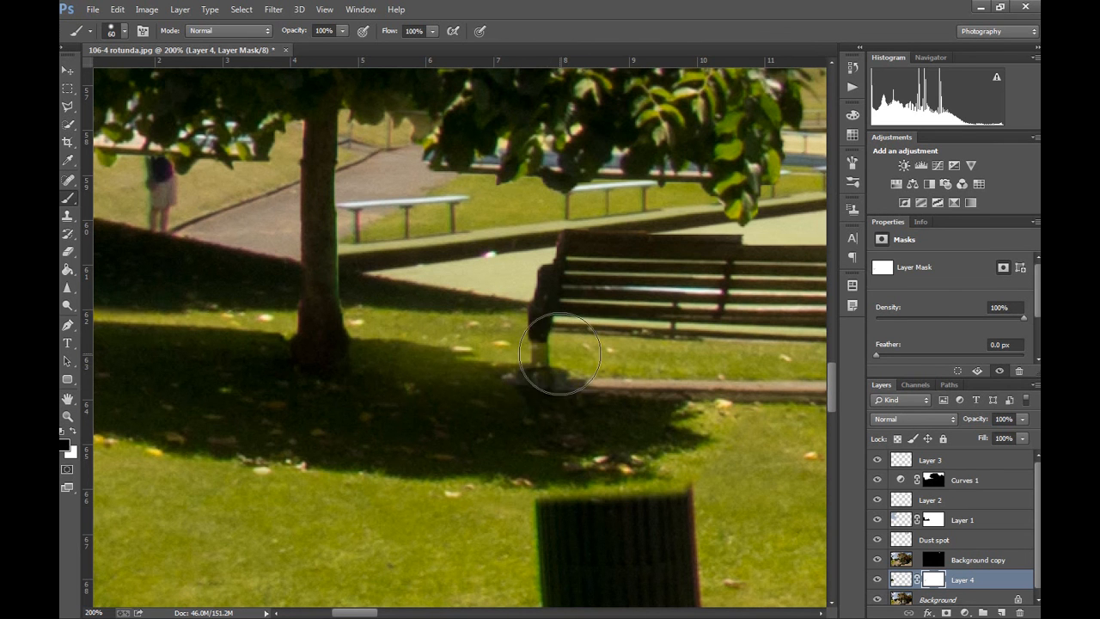
- Paint white on Layer 4's mask over the base of the bench's left leg to bring the leg back
key(x)
mouse_move(553, 380)
mouse_down()
mouse_move(539, 371)
mouse_move(444, 383)
mouse_move(350, 356)
mouse_move(535, 400)
mouse_move(609, 404)
mouse_move(628, 433)
mouse_move(624, 414)
mouse_move(559, 380)
mouse_up()
key(space)
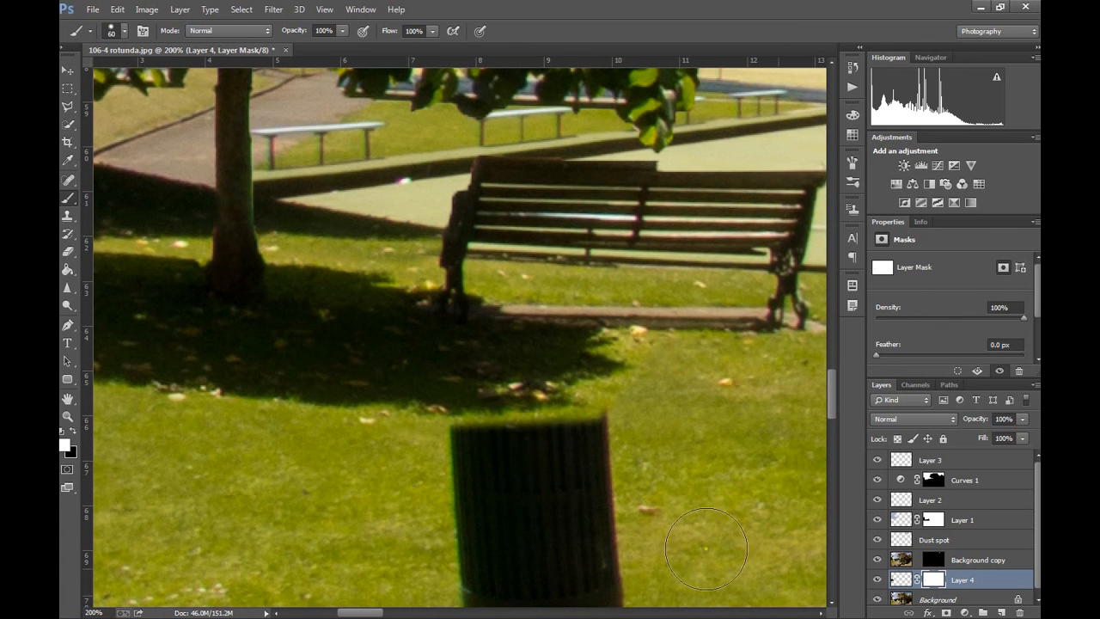
- Hide Layer 4 and select the rubbish bin's dark body and rim with the Magic Wand at tolerance 15
click(877, 581)
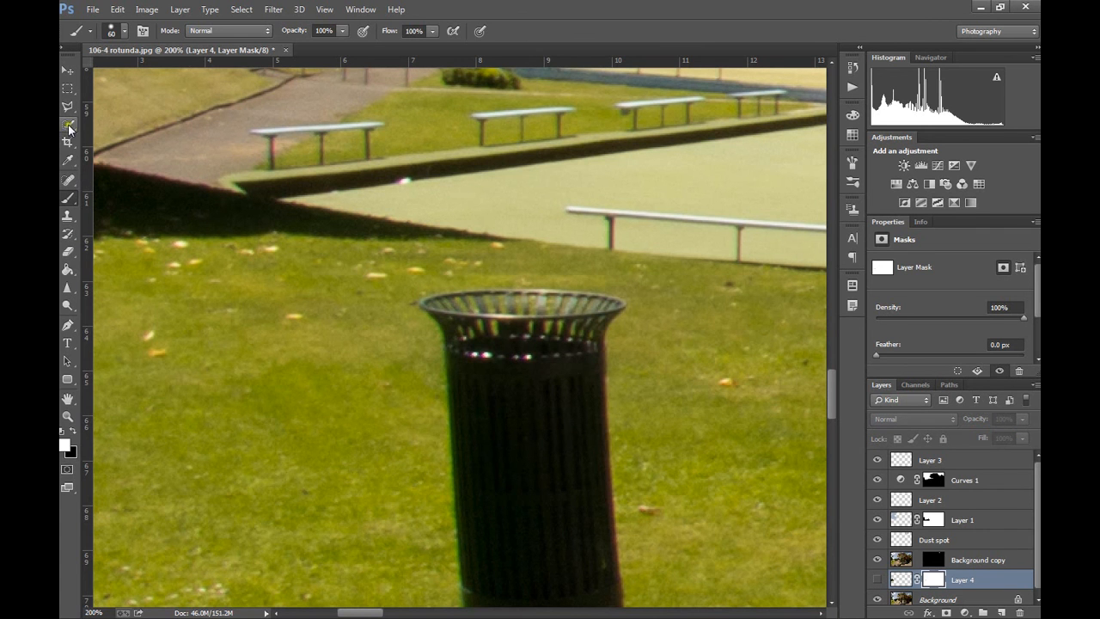
drag(69, 129, 102, 136)
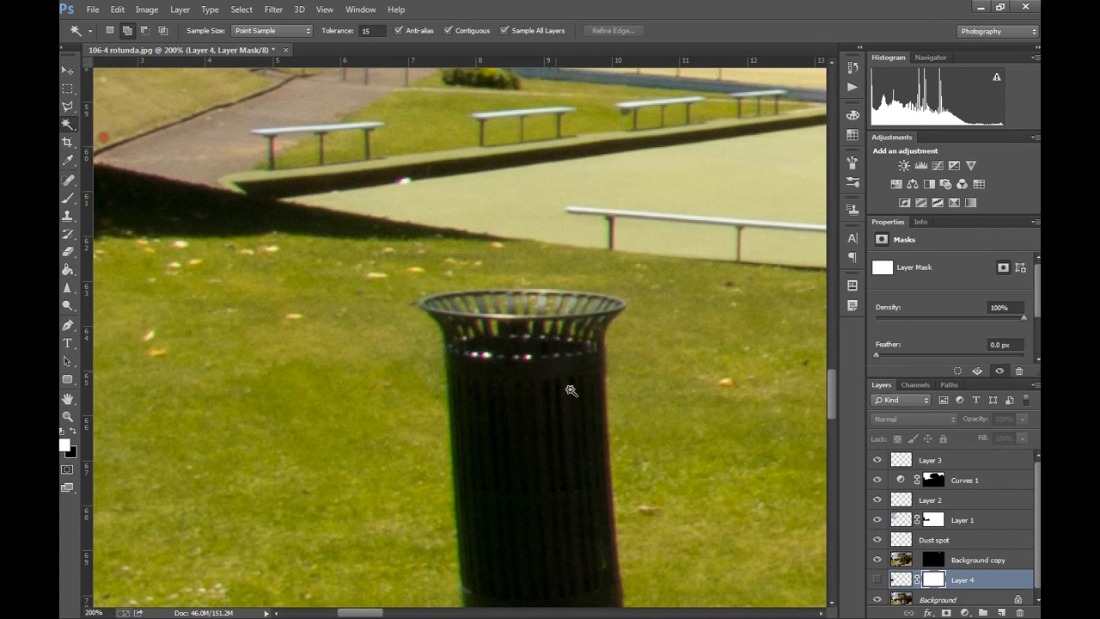
click(472, 322)
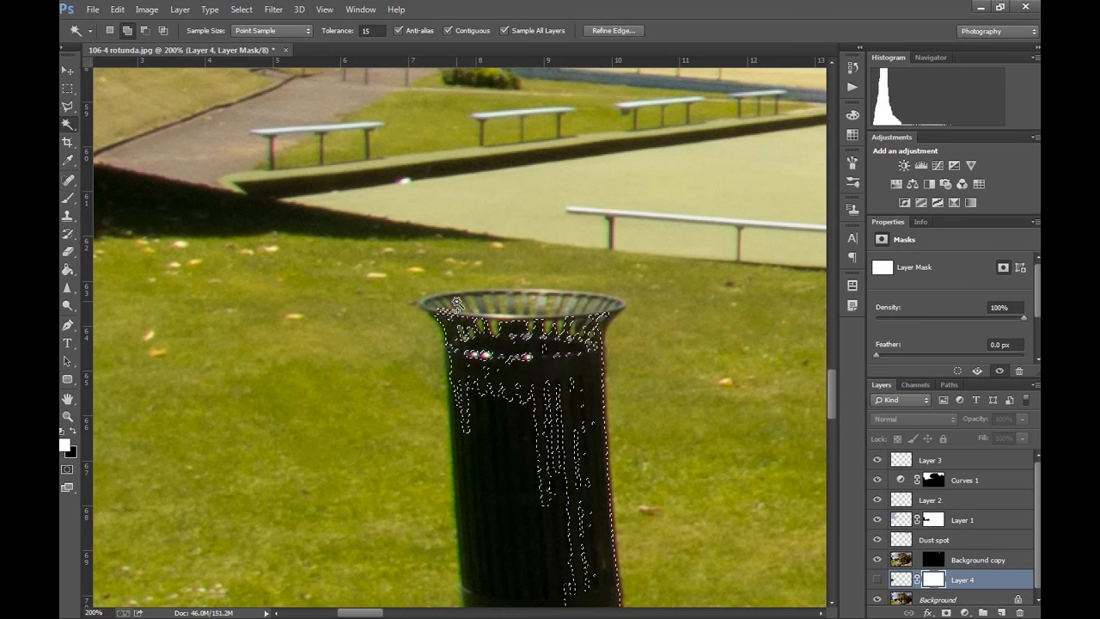
click(433, 305)
click(498, 297)
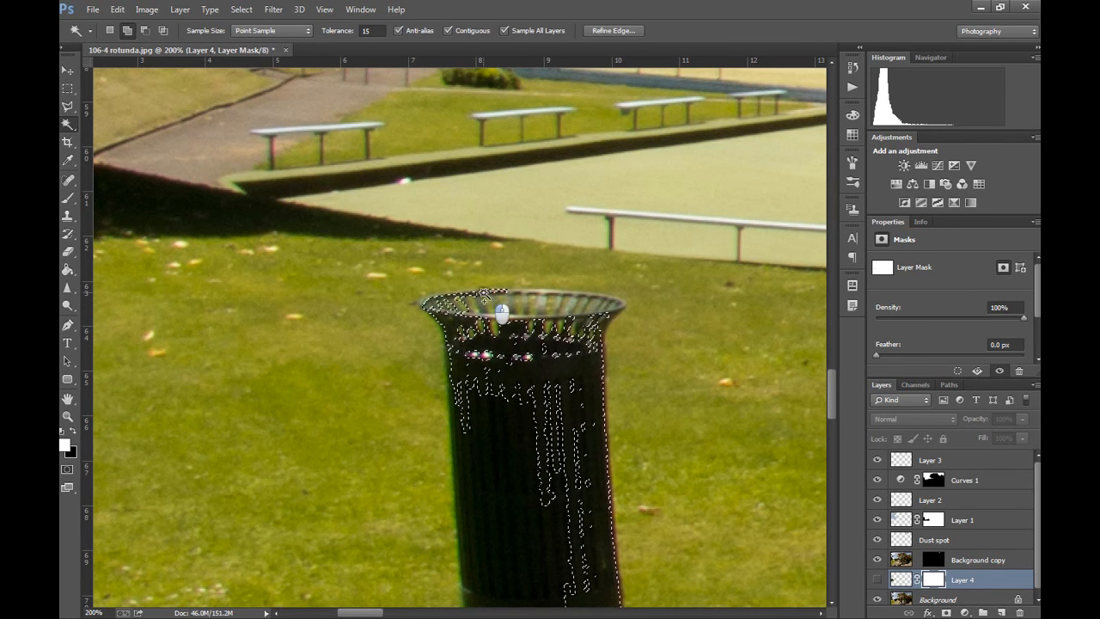
click(543, 294)
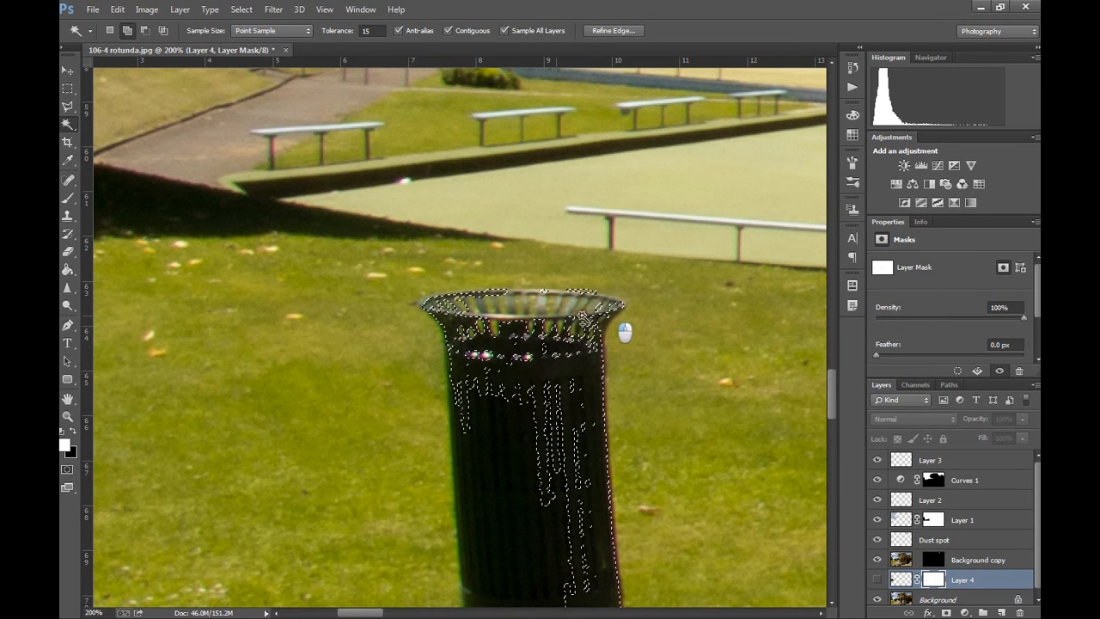
- Extend the selection over the rest of the bin's rim and body with the Quick Selection tool
right_click(68, 124)
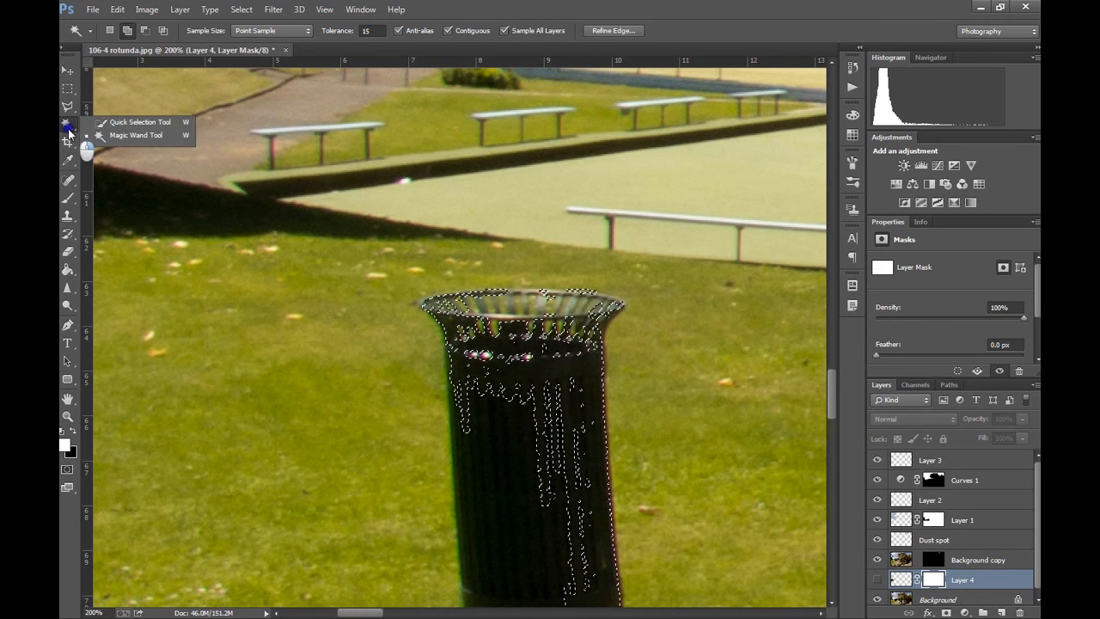
click(120, 122)
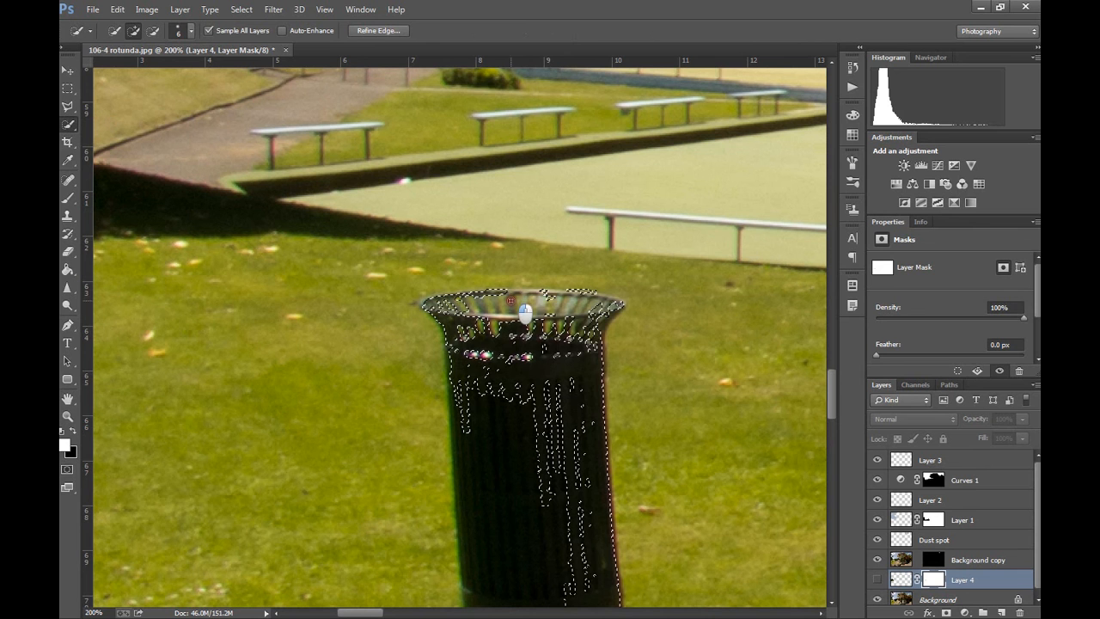
mouse_move(524, 296)
mouse_down()
mouse_move(604, 306)
mouse_move(444, 312)
mouse_move(459, 305)
mouse_move(443, 299)
mouse_move(486, 334)
mouse_move(590, 368)
mouse_up()
drag(546, 444, 496, 533)
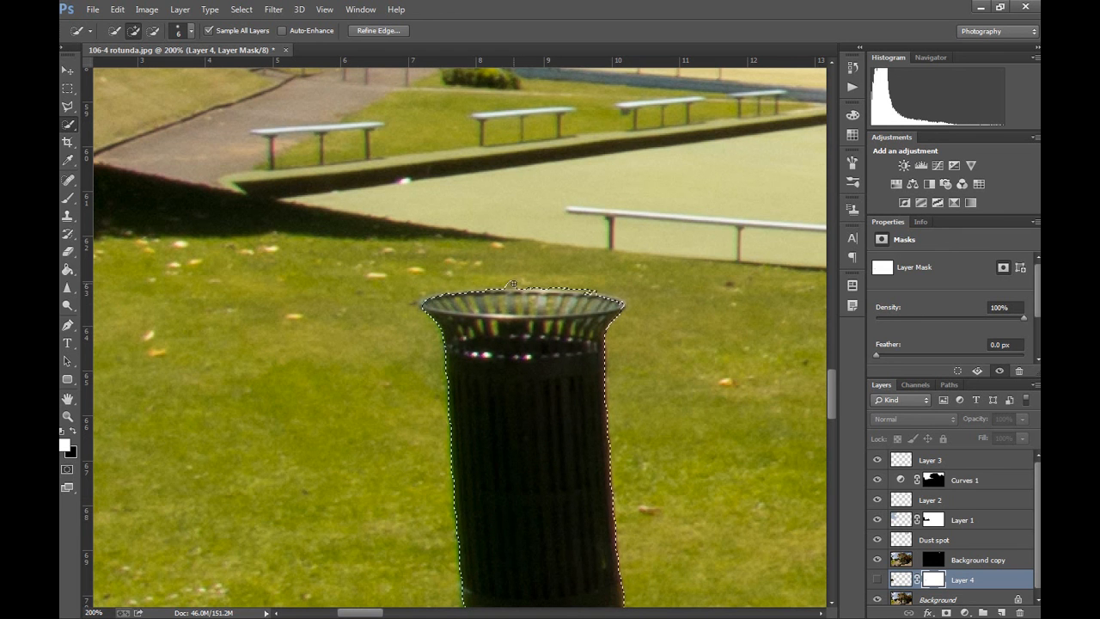
- Subtract the see-through gaps between the slats of the bin's rim from the selection
click(153, 31)
key(ctrl+plus)
key(ctrl+plus)
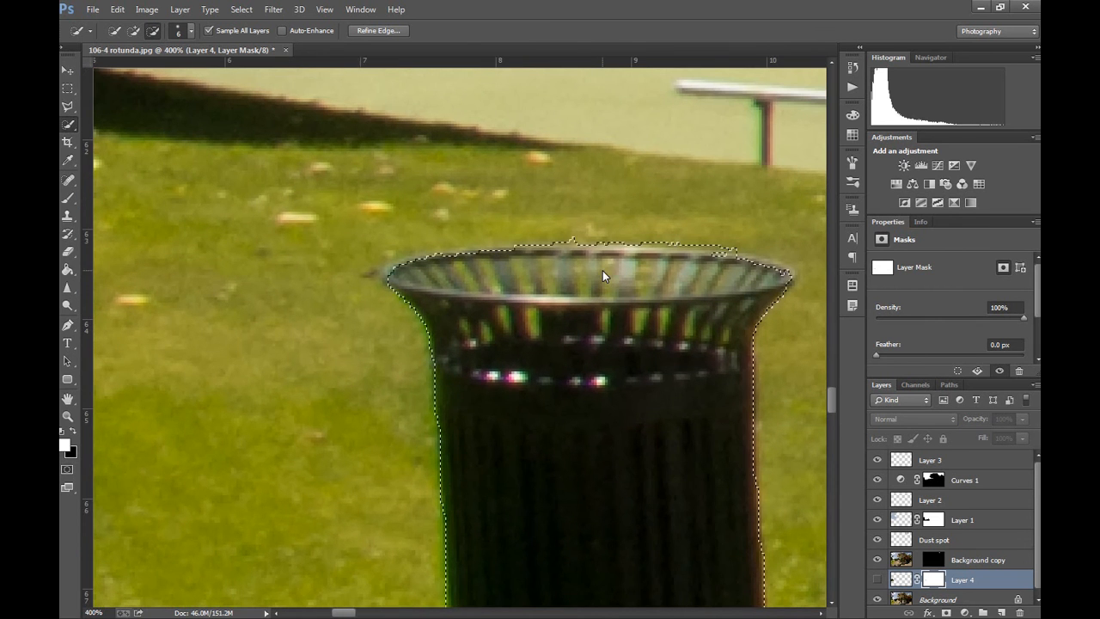
click(545, 265)
click(548, 287)
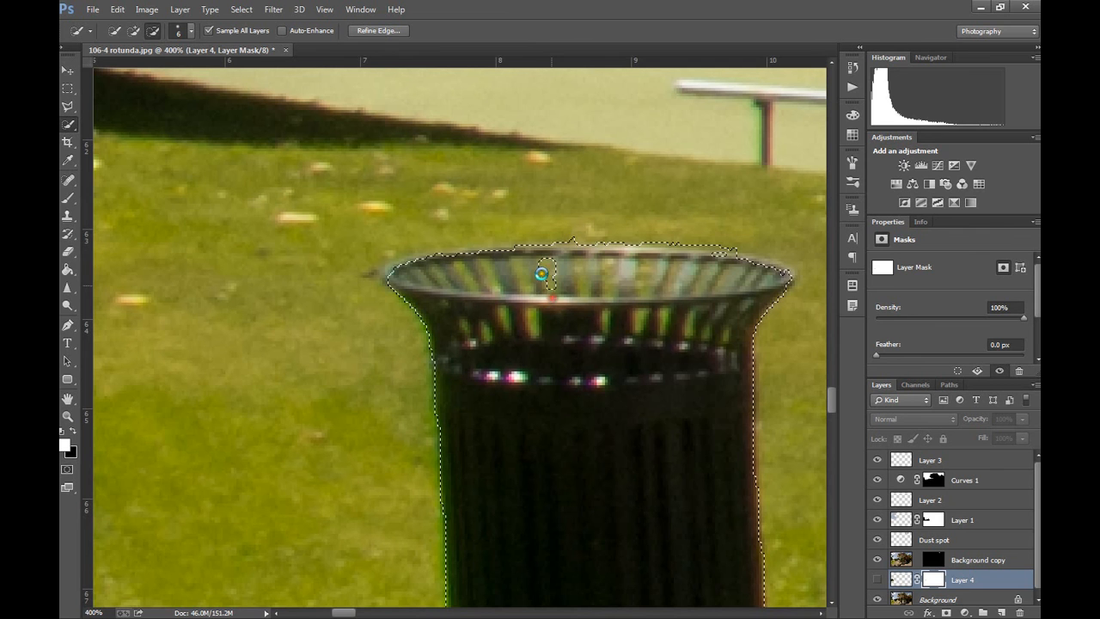
drag(522, 267, 529, 293)
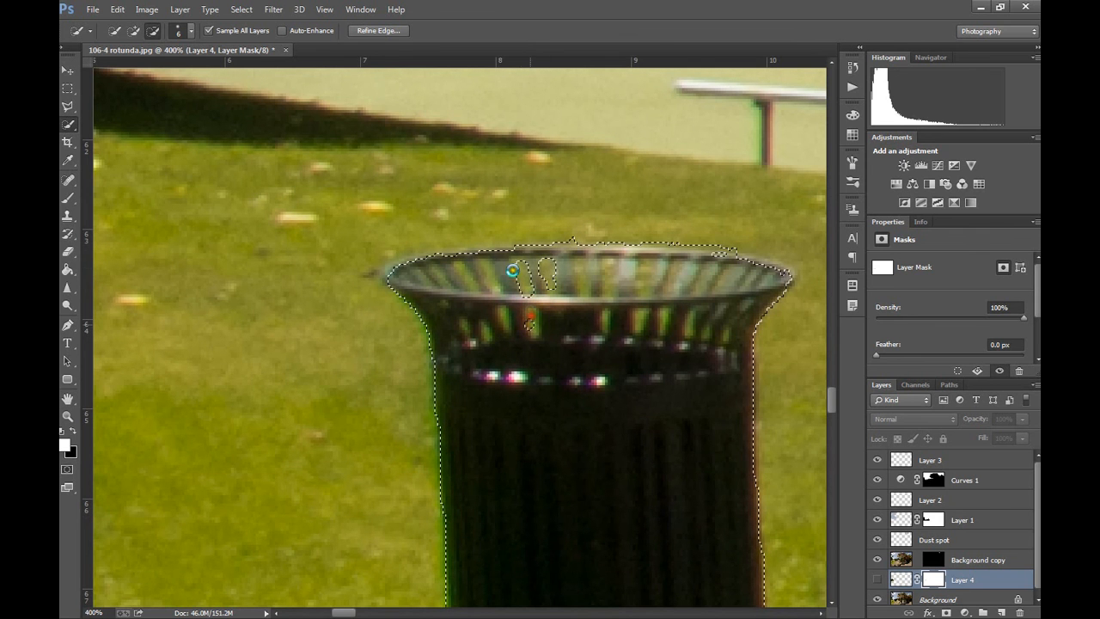
click(500, 298)
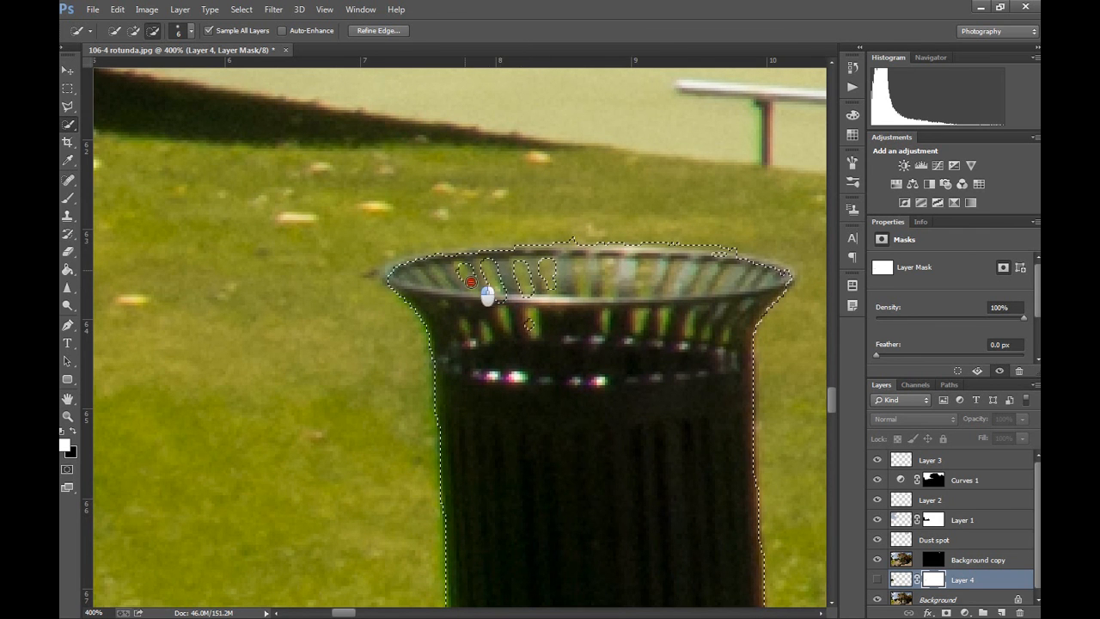
click(585, 263)
click(583, 275)
drag(611, 266, 606, 297)
mouse_move(649, 266)
mouse_down()
mouse_move(695, 267)
mouse_move(673, 264)
mouse_move(663, 305)
mouse_move(693, 275)
mouse_move(651, 308)
mouse_move(662, 263)
mouse_up()
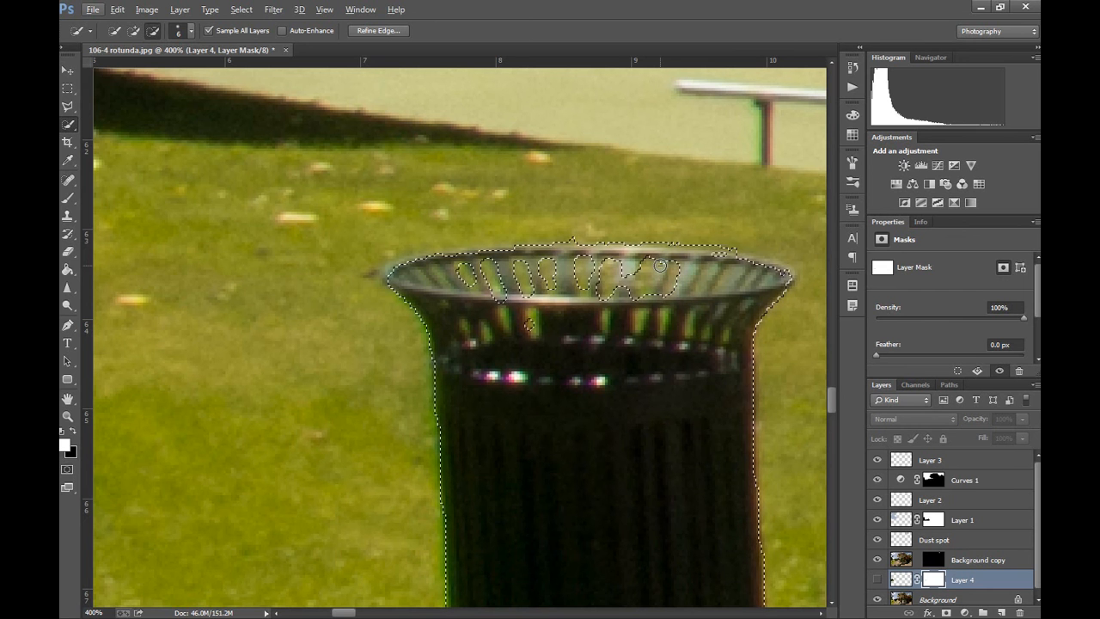
- Refine the bin selection around the slats, trimming the excess above the rim and adding back its upper right edge
click(135, 31)
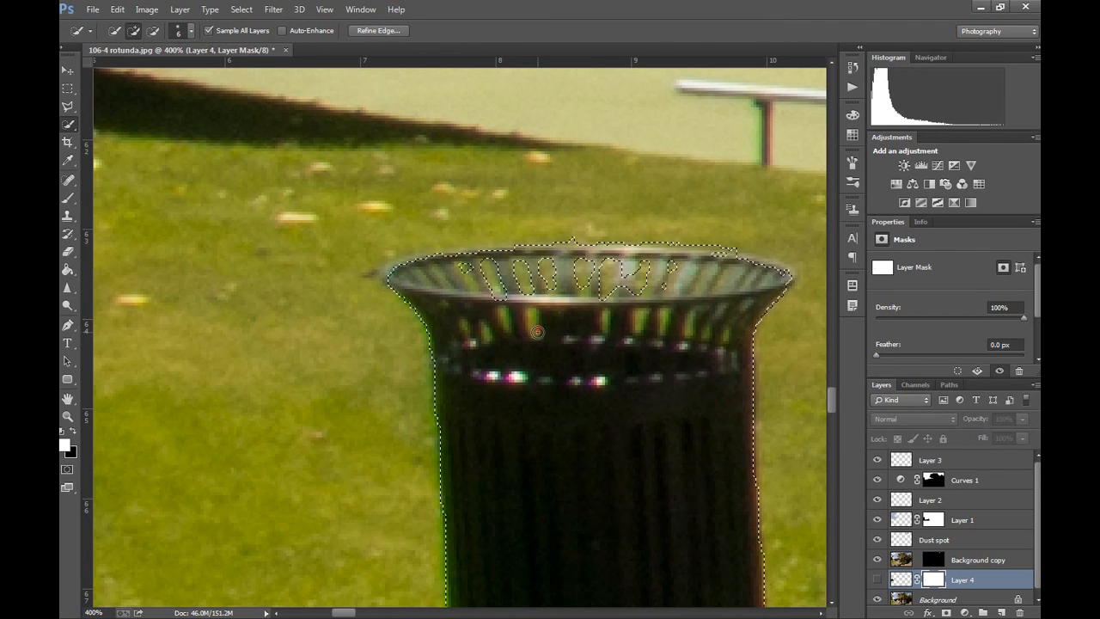
click(155, 32)
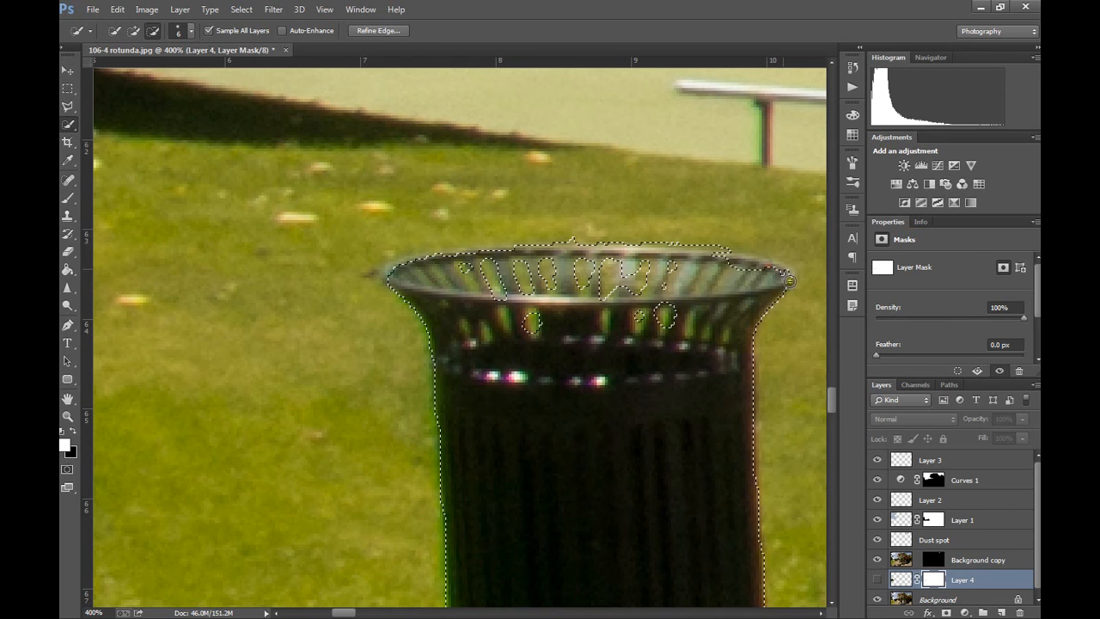
click(134, 31)
mouse_move(722, 256)
mouse_down()
mouse_move(760, 271)
mouse_move(730, 268)
mouse_up()
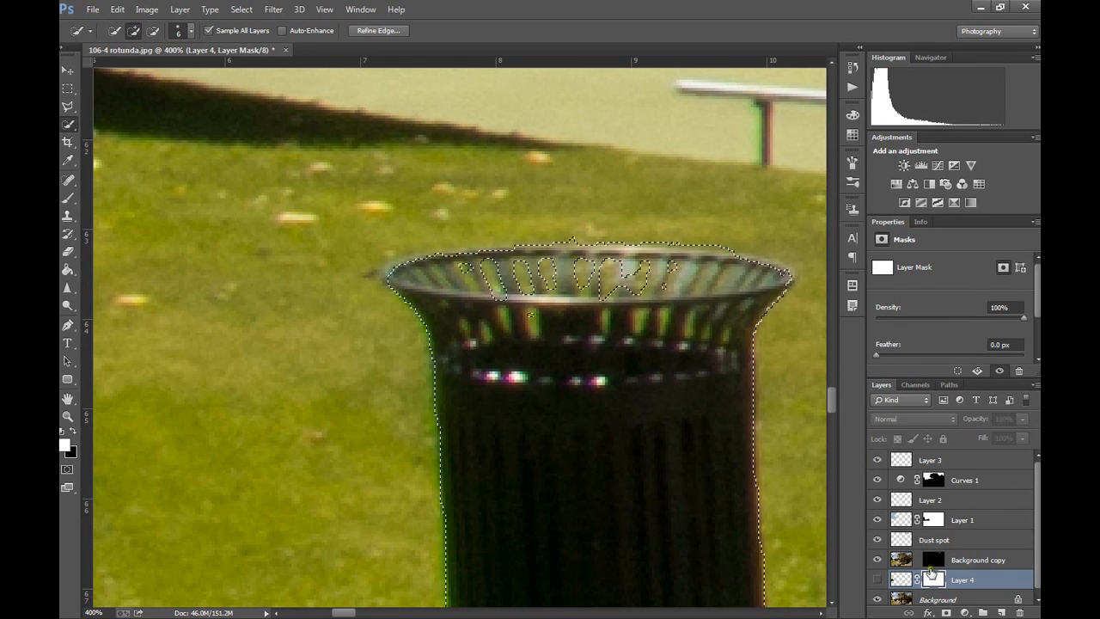
- Show Layer 4, paint black on its mask inside the bin selection with the 60 px brush, and deselect
click(876, 579)
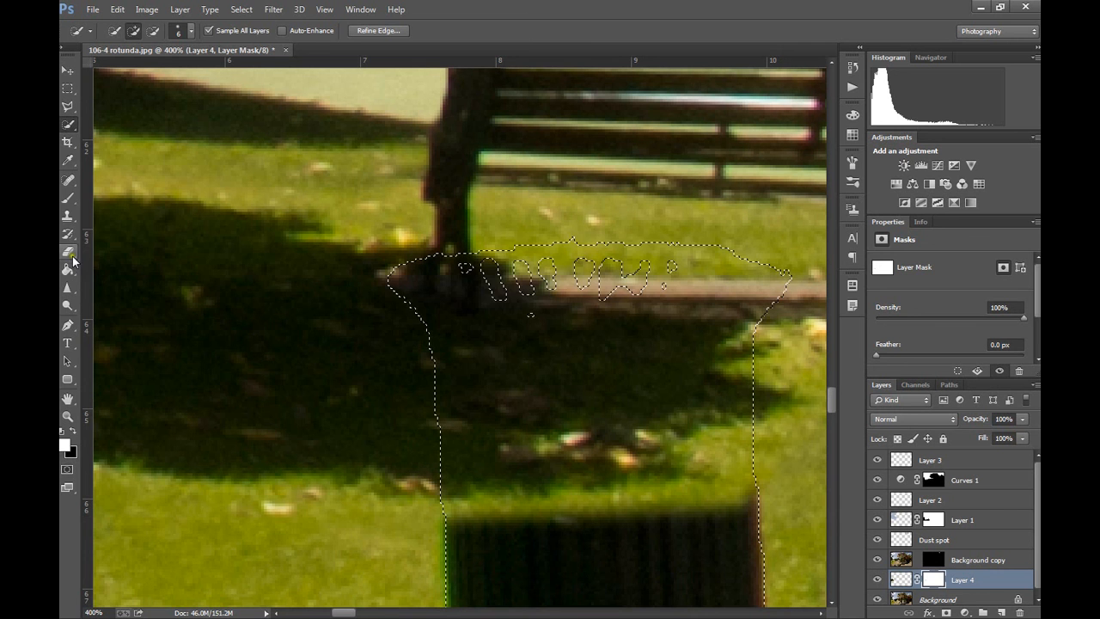
click(65, 200)
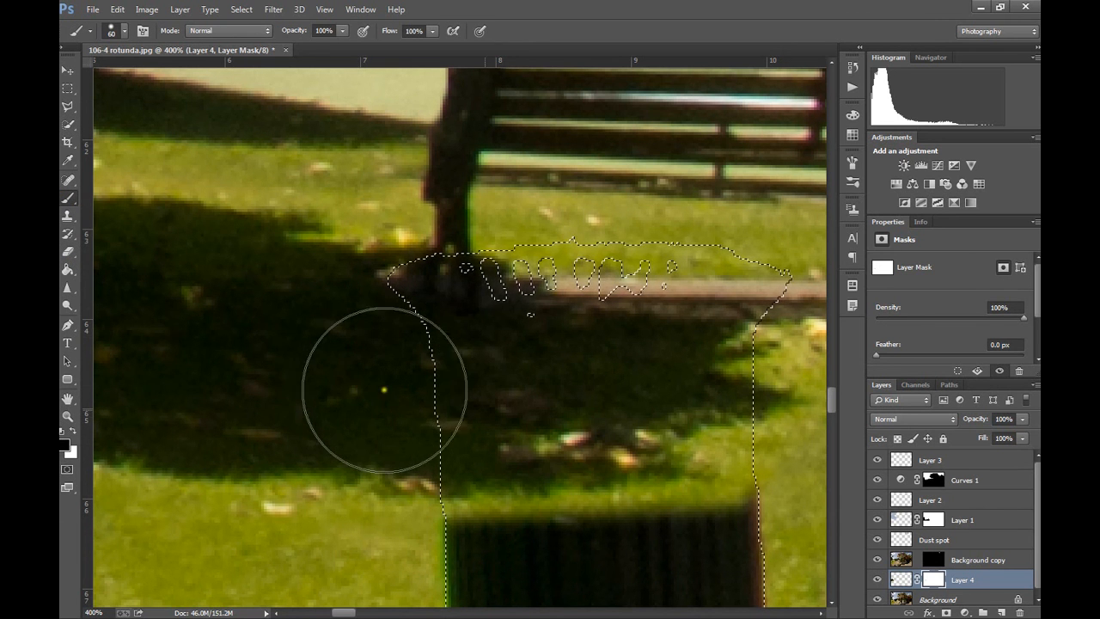
key(x)
click(487, 371)
mouse_move(488, 371)
mouse_down()
mouse_move(473, 324)
mouse_move(696, 314)
mouse_move(676, 447)
mouse_move(543, 453)
mouse_move(493, 479)
mouse_move(454, 324)
mouse_move(737, 369)
mouse_up()
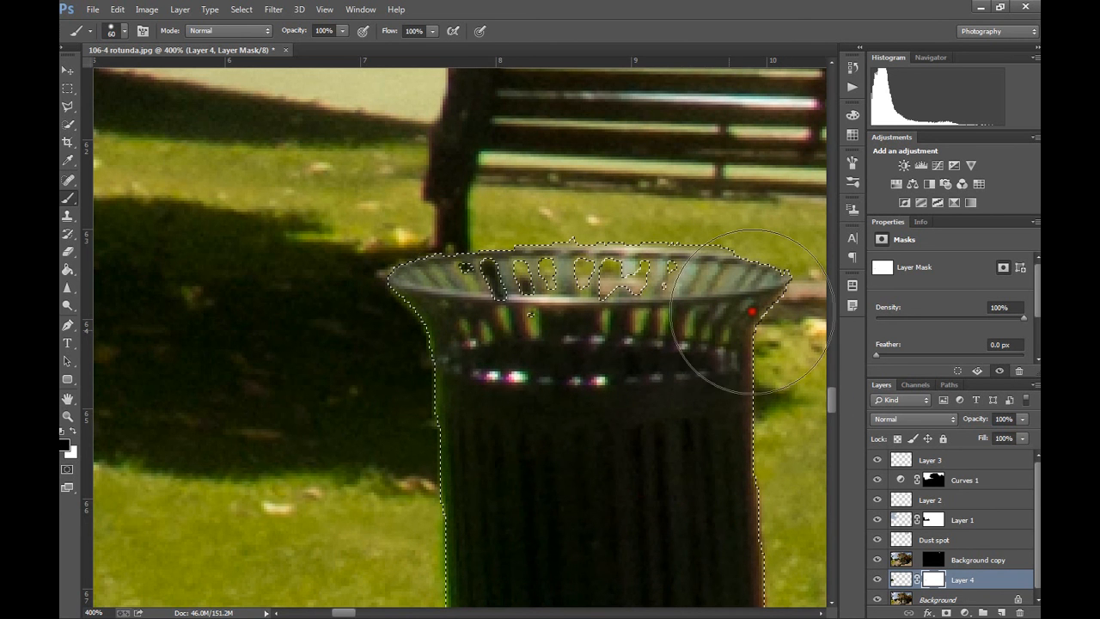
key(ctrl+d)
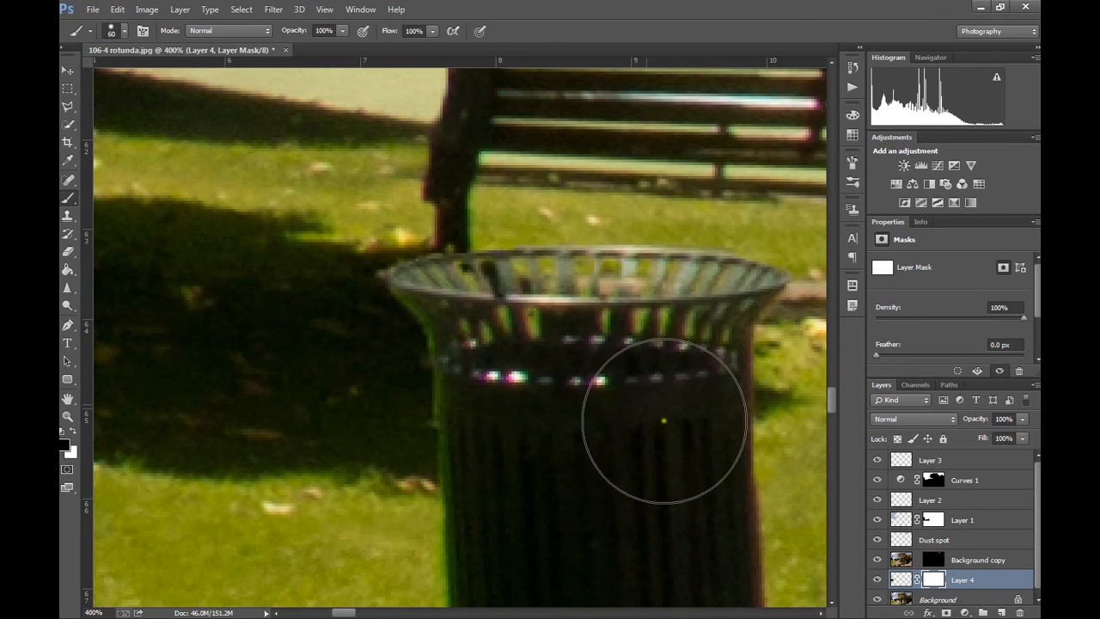
- Paint white on Layer 4's mask over the gaps below the bin's rim with a 6 px brush
key(ctrl+plus)
key(ctrl+plus)
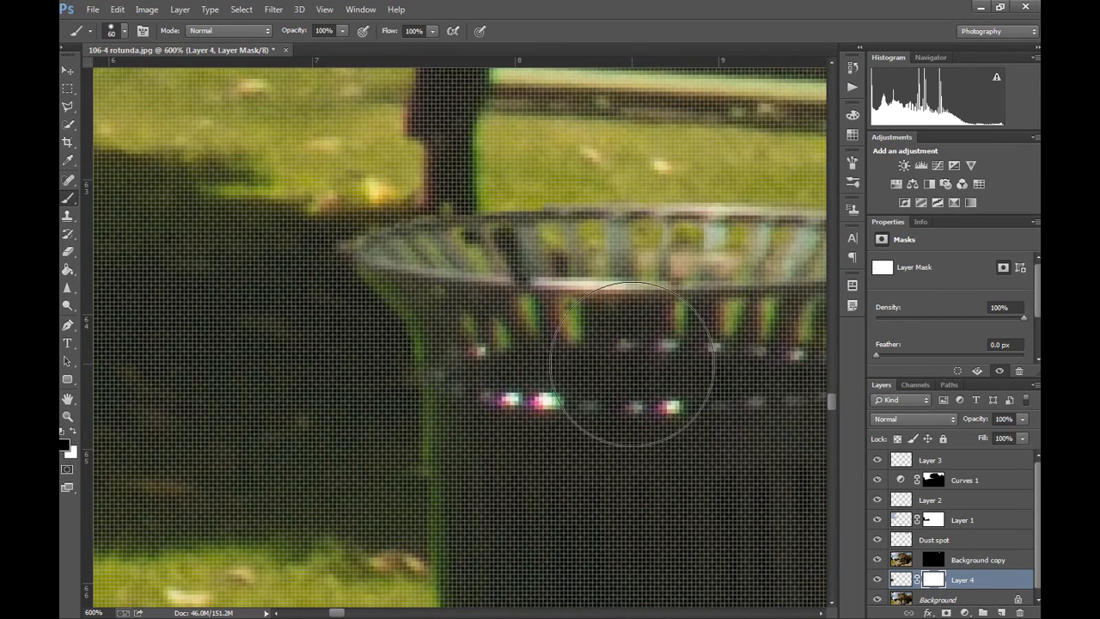
key(ctrl+minus)
key(ctrl+minus)
key(ctrl+minus)
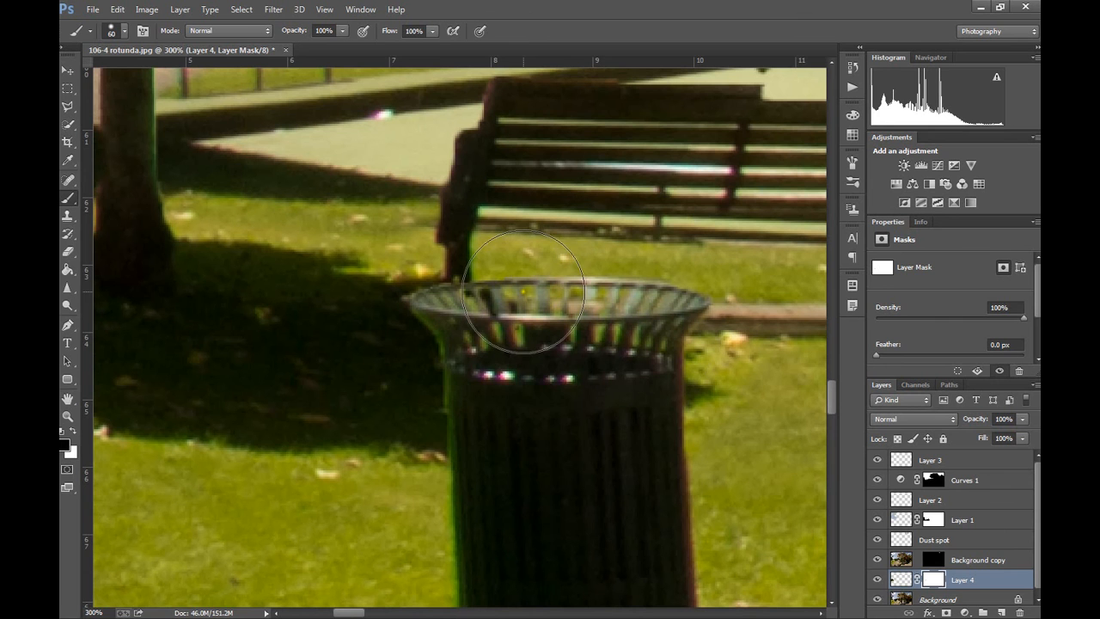
key(bracketleft)
key(bracketleft)
key(bracketleft)
key(bracketleft)
key(bracketleft)
key(bracketleft)
key(bracketleft)
key(bracketleft)
key(bracketleft)
key(bracketleft)
key(bracketleft)
key(x)
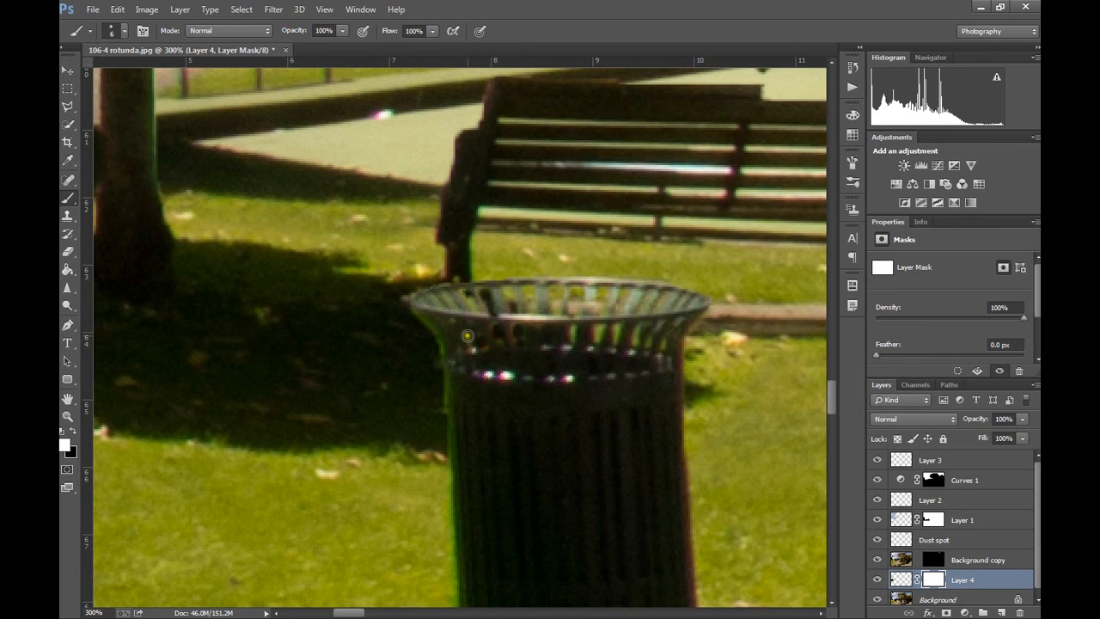
click(574, 342)
click(598, 342)
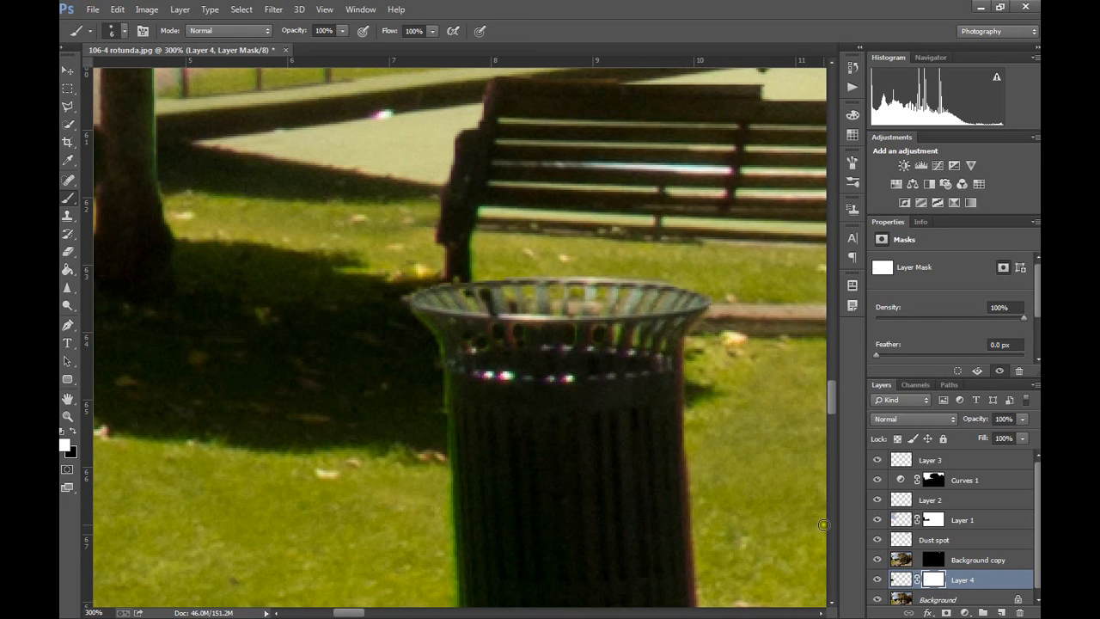
- Touch up the gap near the right end below the bin's rim on the mask, using white and then black
mouse_move(636, 328)
mouse_down()
mouse_move(637, 342)
mouse_move(637, 325)
mouse_move(616, 327)
mouse_move(626, 336)
mouse_move(616, 341)
mouse_move(633, 338)
mouse_up()
key(x)
mouse_move(633, 323)
mouse_down()
mouse_move(627, 347)
mouse_move(655, 323)
mouse_move(644, 347)
mouse_up()
key(ctrl+minus)
key(ctrl+minus)
key(ctrl+minus)
key(ctrl+minus)
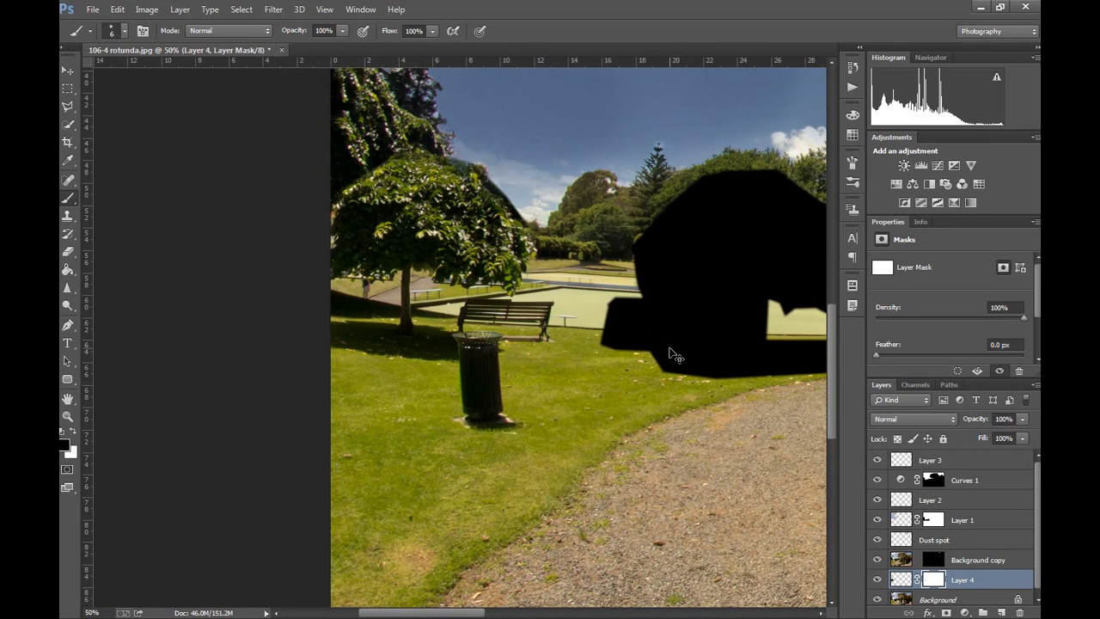
- Mask out the leftover strip beside the relocated tree's left foliage edge in black, enlarging the soft brush to 57 px
key(ctrl+plus)
key(ctrl+plus)
key(ctrl+plus)
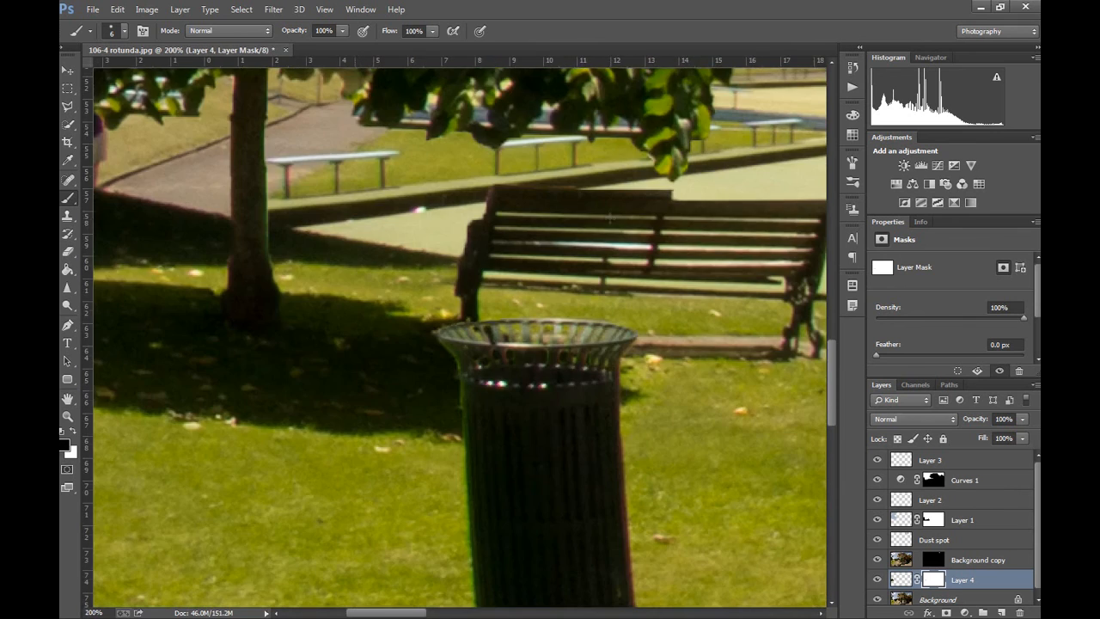
key(space)
drag(367, 164, 484, 420)
drag(387, 241, 463, 452)
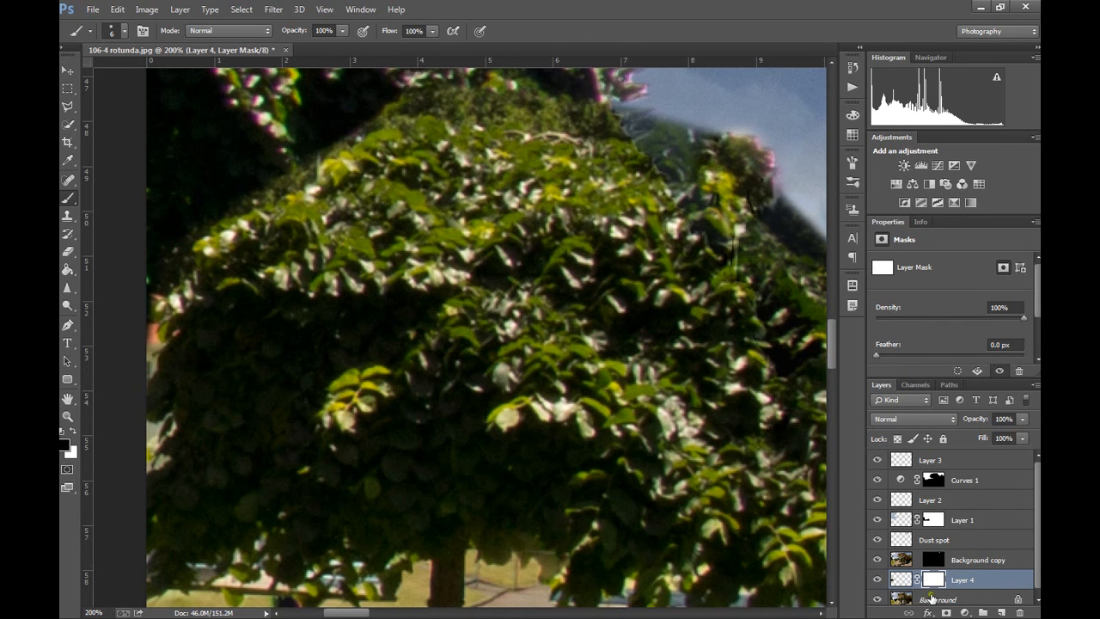
drag(153, 347, 150, 329)
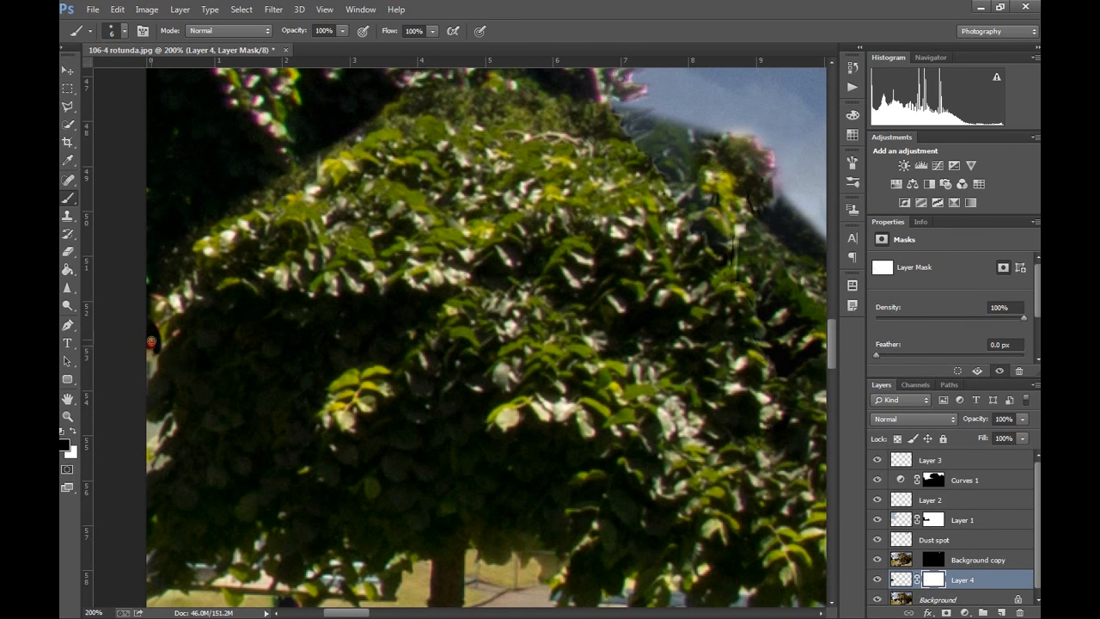
click(116, 31)
click(140, 107)
drag(126, 68, 153, 73)
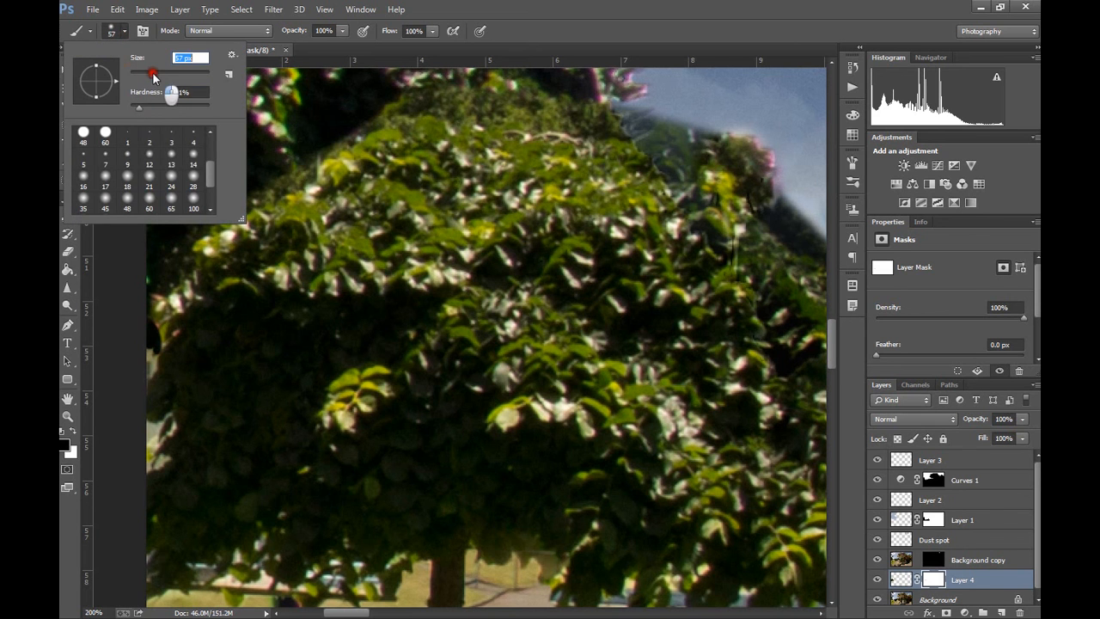
click(130, 343)
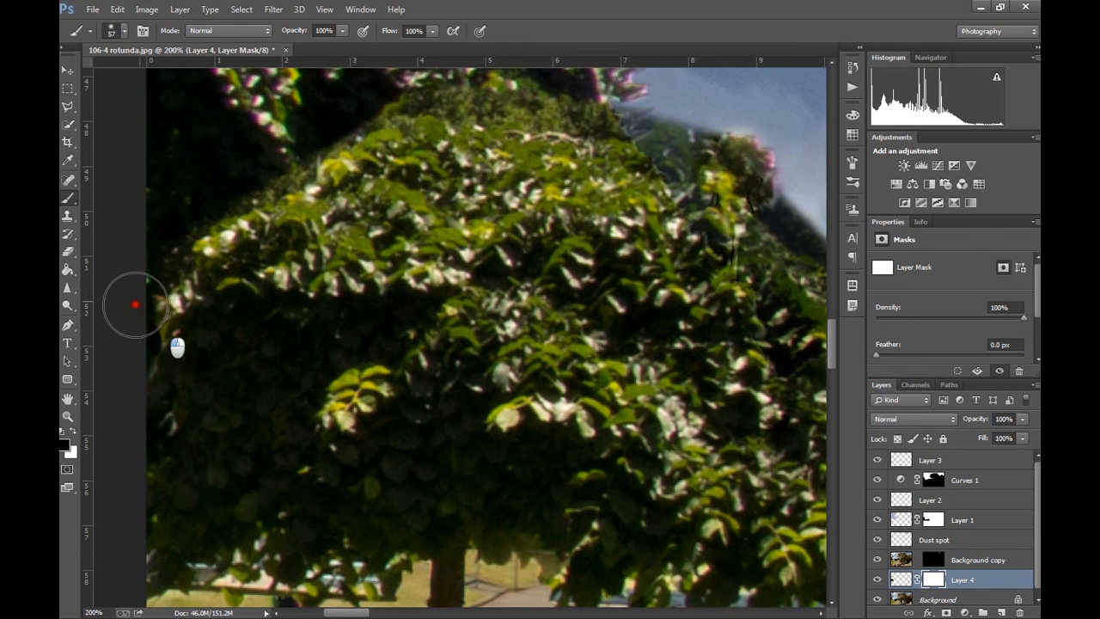
- Set the brush hardness to 40% and mask out in black the dark fringe along the relocated tree's right foliage edge against the sky
drag(615, 120, 382, 223)
mouse_move(230, 184)
mouse_down()
mouse_move(206, 200)
mouse_move(350, 194)
mouse_move(521, 258)
mouse_move(590, 319)
mouse_move(667, 418)
mouse_move(574, 292)
mouse_up()
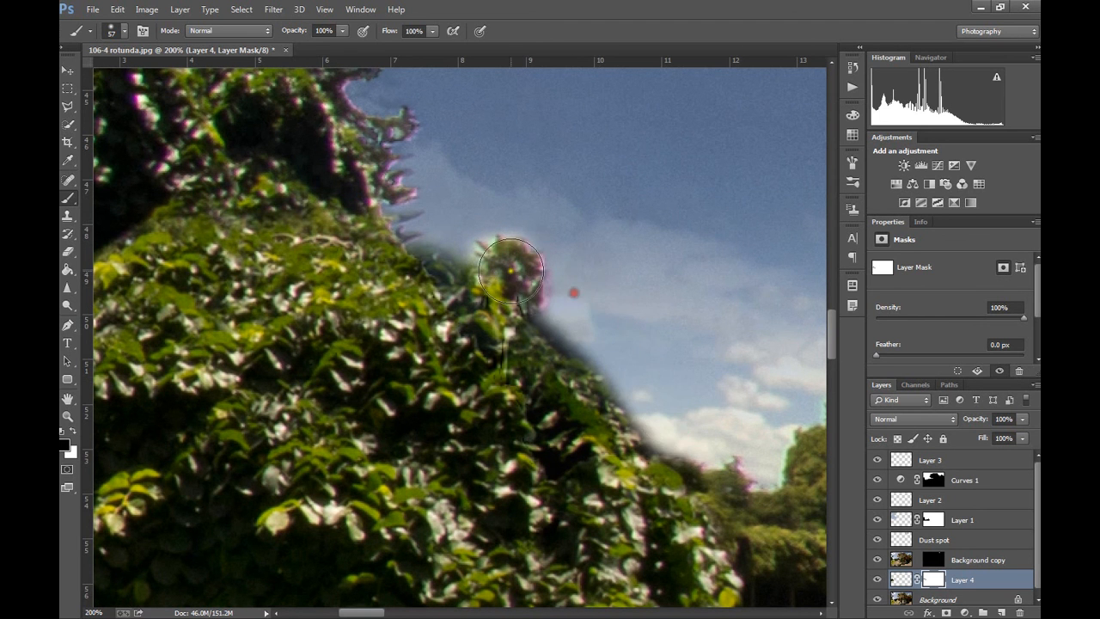
click(124, 31)
click(163, 105)
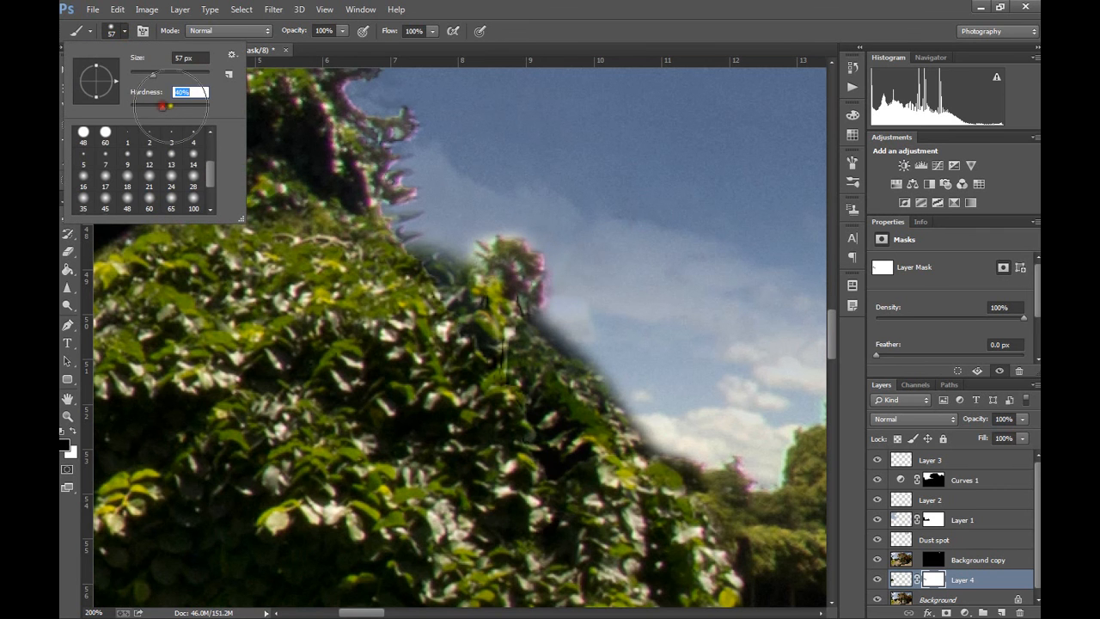
click(589, 305)
mouse_move(578, 318)
mouse_down()
mouse_move(623, 357)
mouse_move(658, 415)
mouse_move(699, 437)
mouse_up()
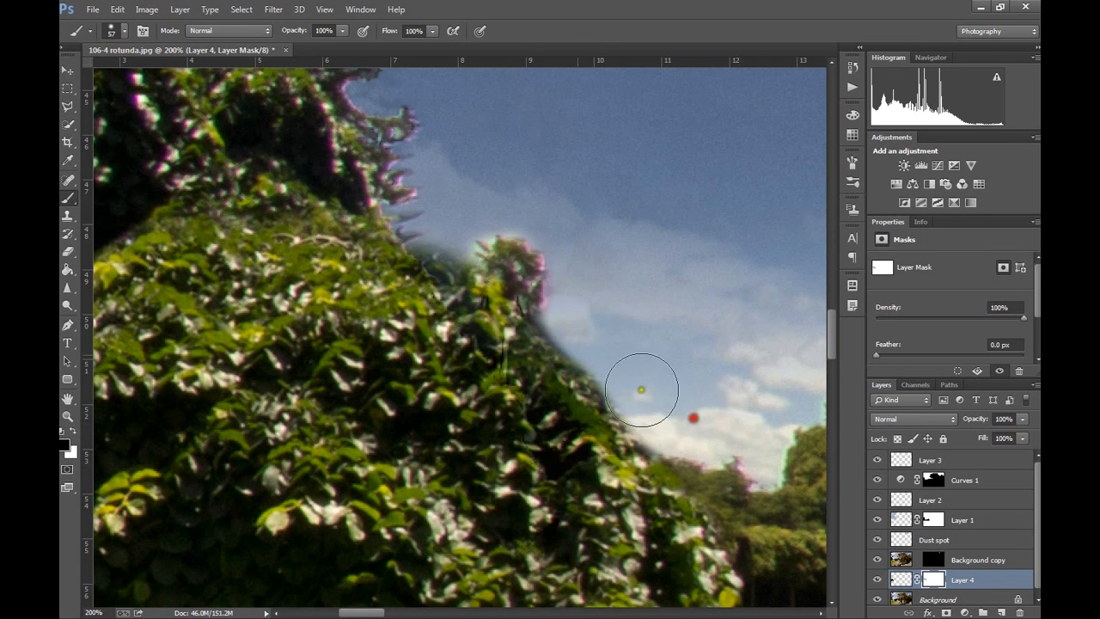
drag(464, 246, 457, 245)
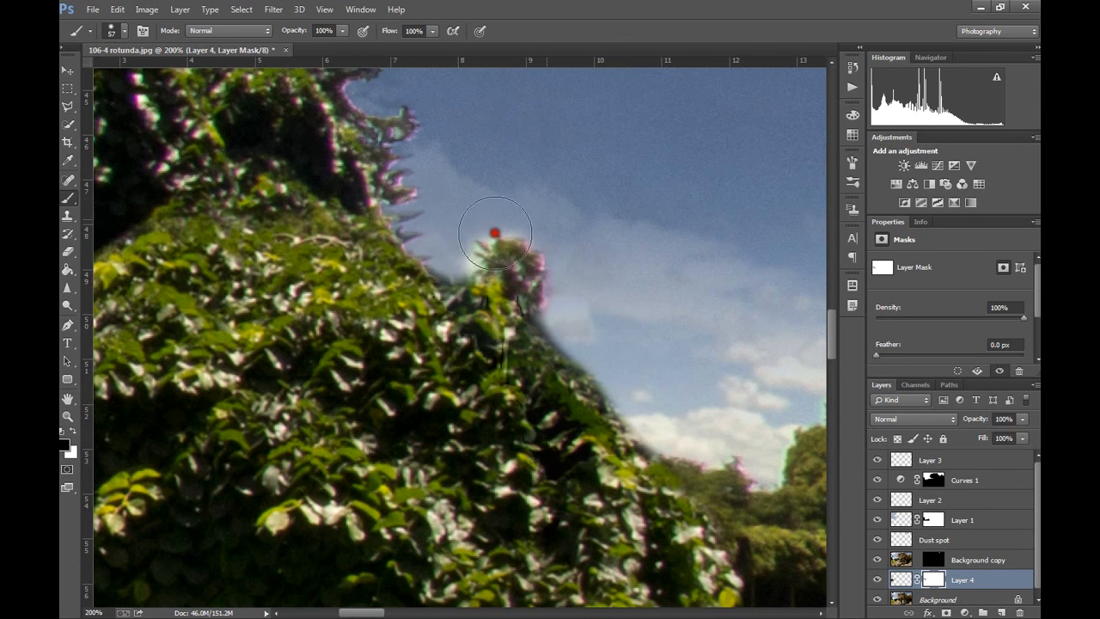
drag(632, 471, 455, 263)
- Paint white on Layer 4's mask at the underside of the relocated tree's canopy, just right of the trunk
scroll(435, 270, down, 2)
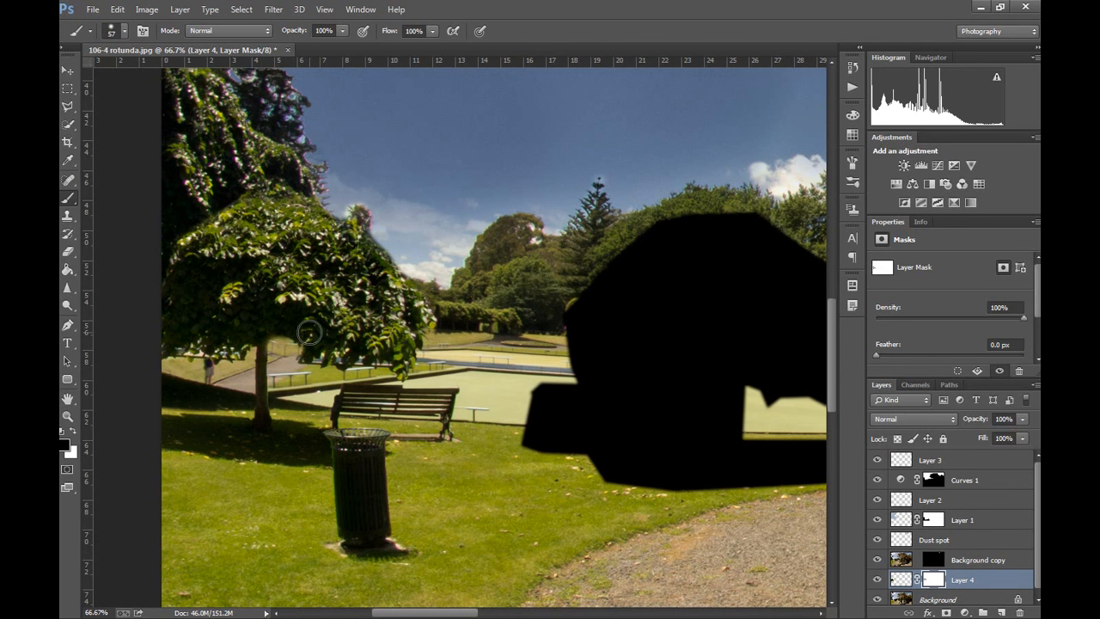
scroll(309, 332, up, 4)
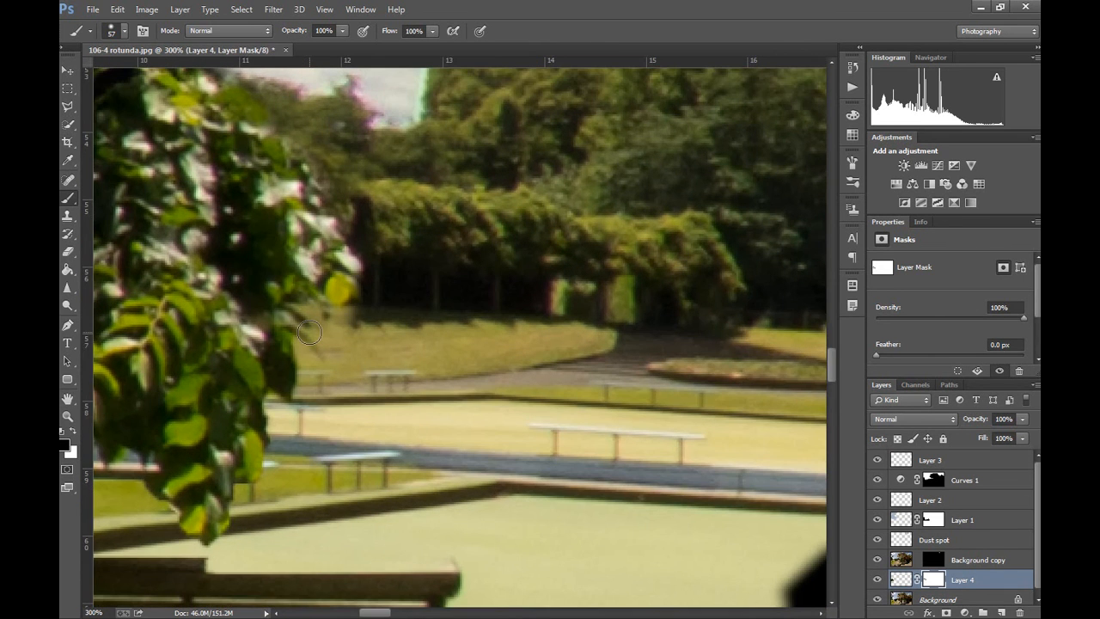
drag(223, 356, 567, 370)
drag(344, 370, 481, 412)
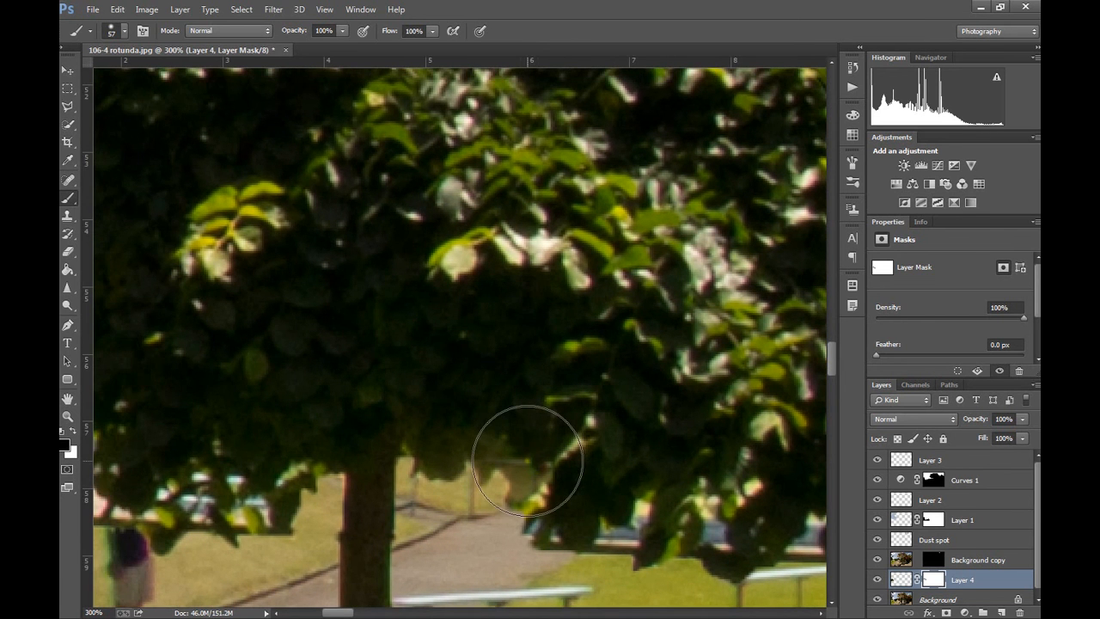
key(x)
click(524, 458)
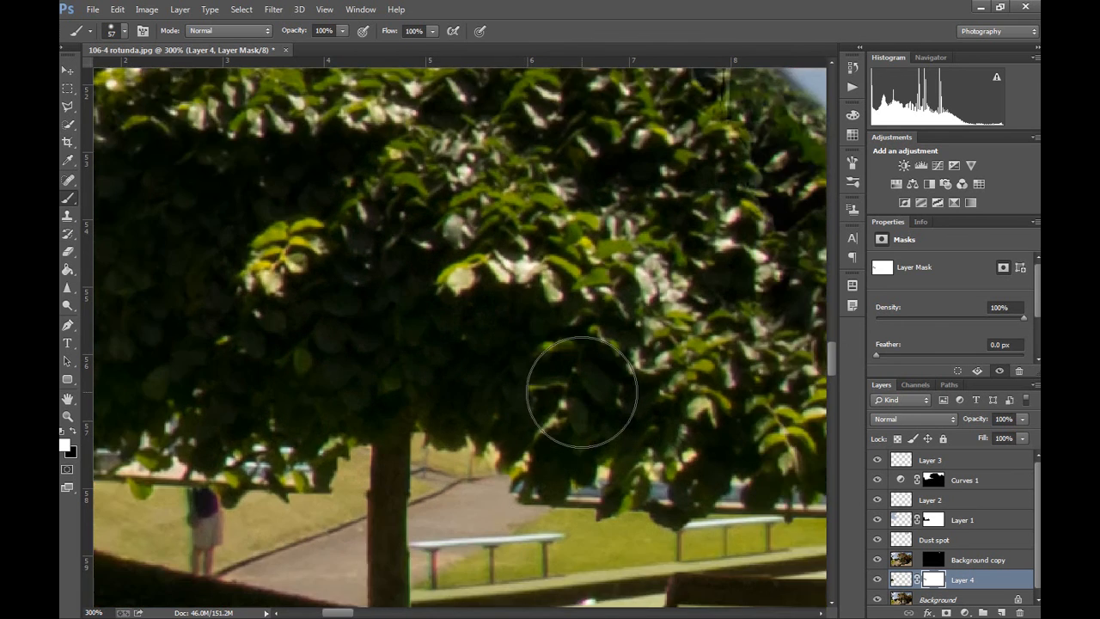
- Examine the relocated tree and bench within the wider scene, from the bin across to the rotunda and its steps
key(ctrl+minus)
key(ctrl+minus)
key(ctrl+minus)
key(ctrl+minus)
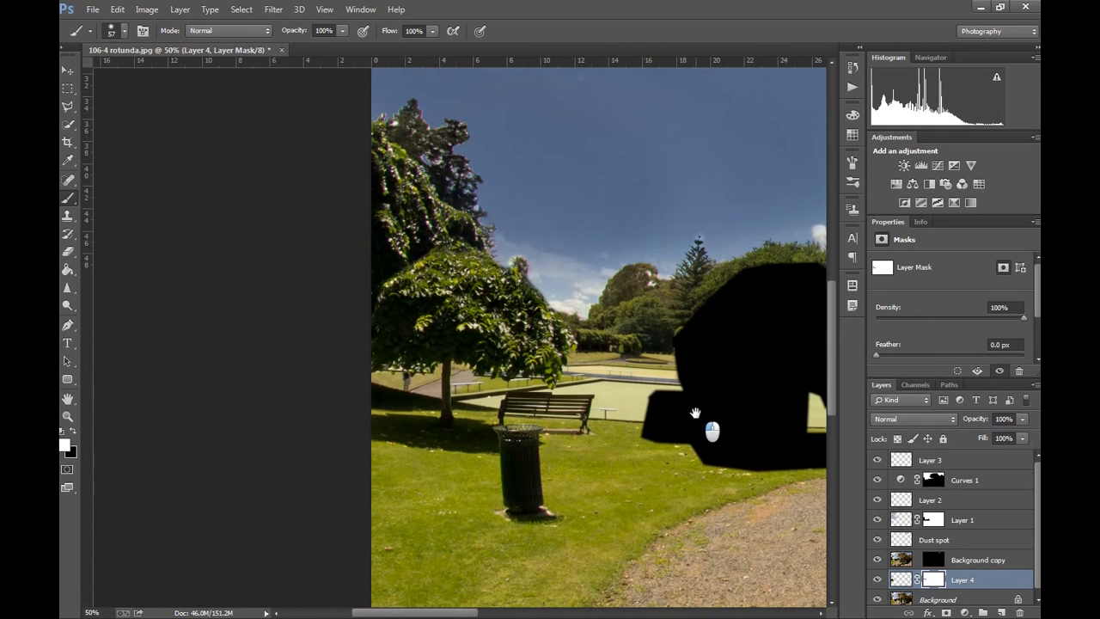
drag(696, 415, 511, 381)
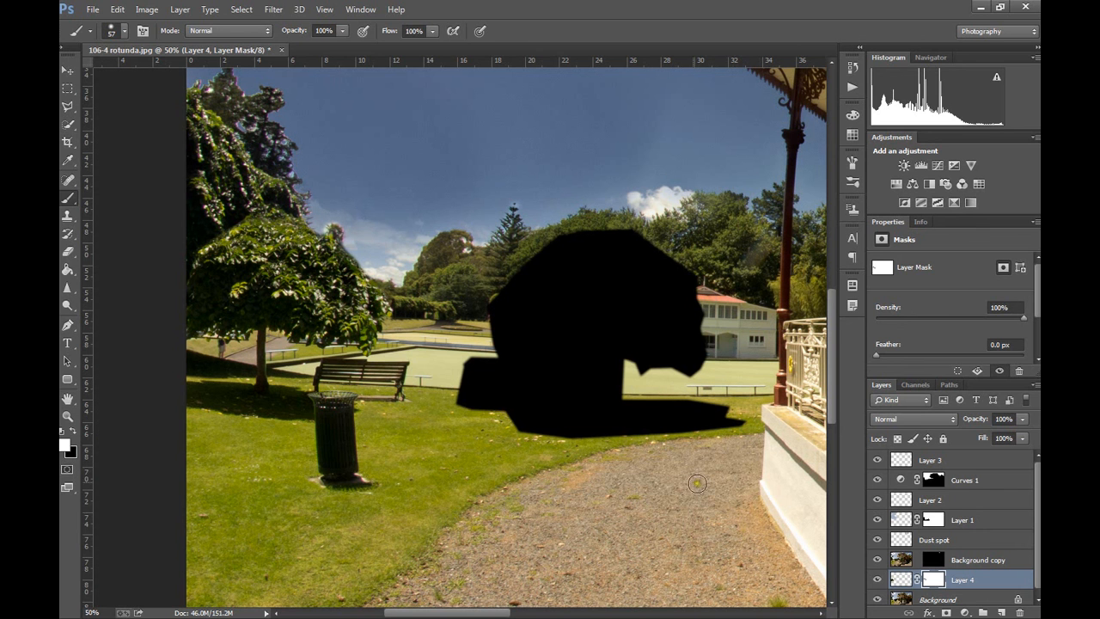
drag(729, 439, 679, 440)
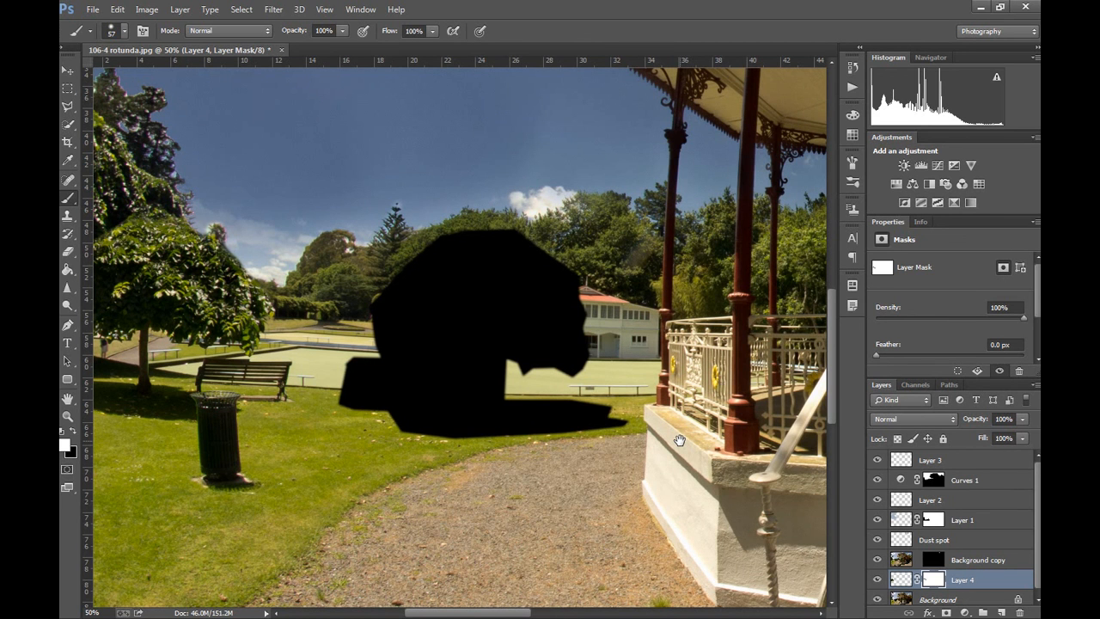
key(ctrl+minus)
key(ctrl+minus)
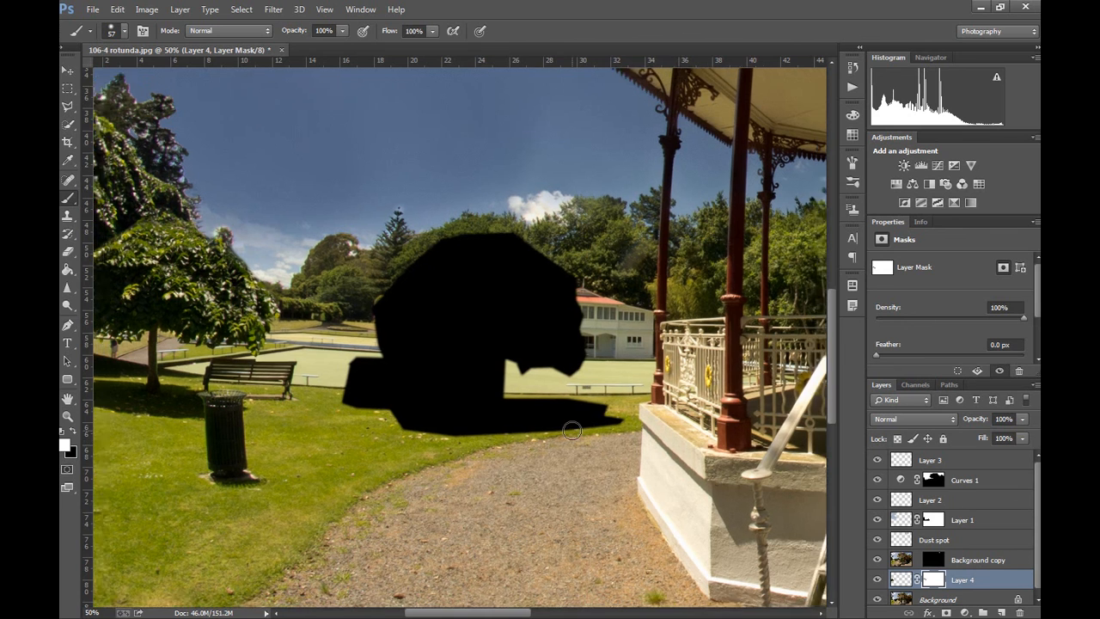
drag(602, 428, 540, 375)
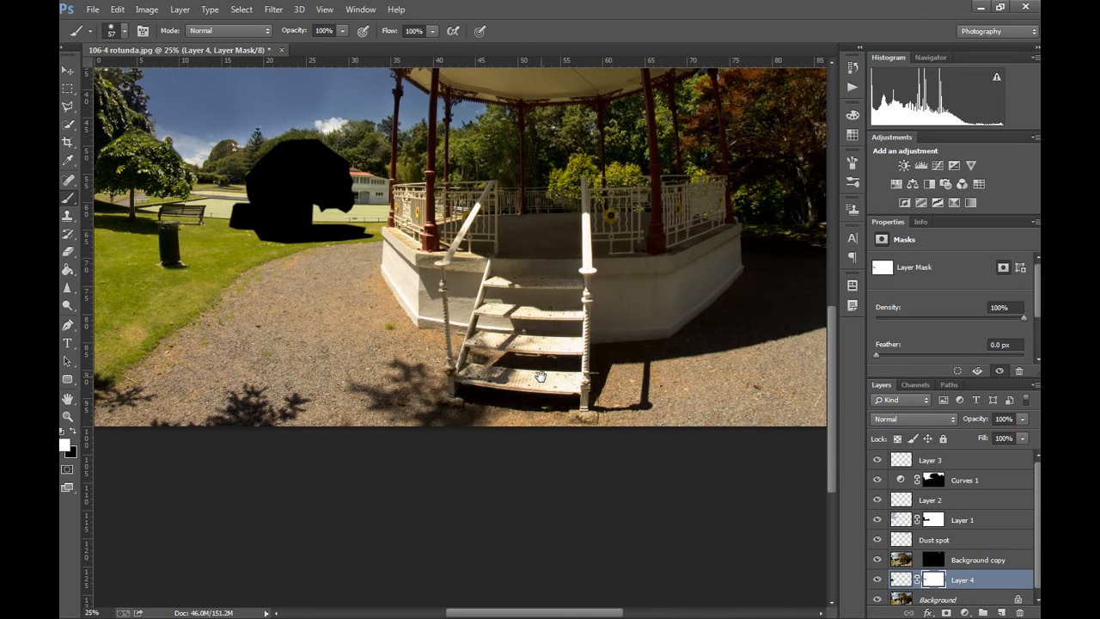
key(ctrl+minus)
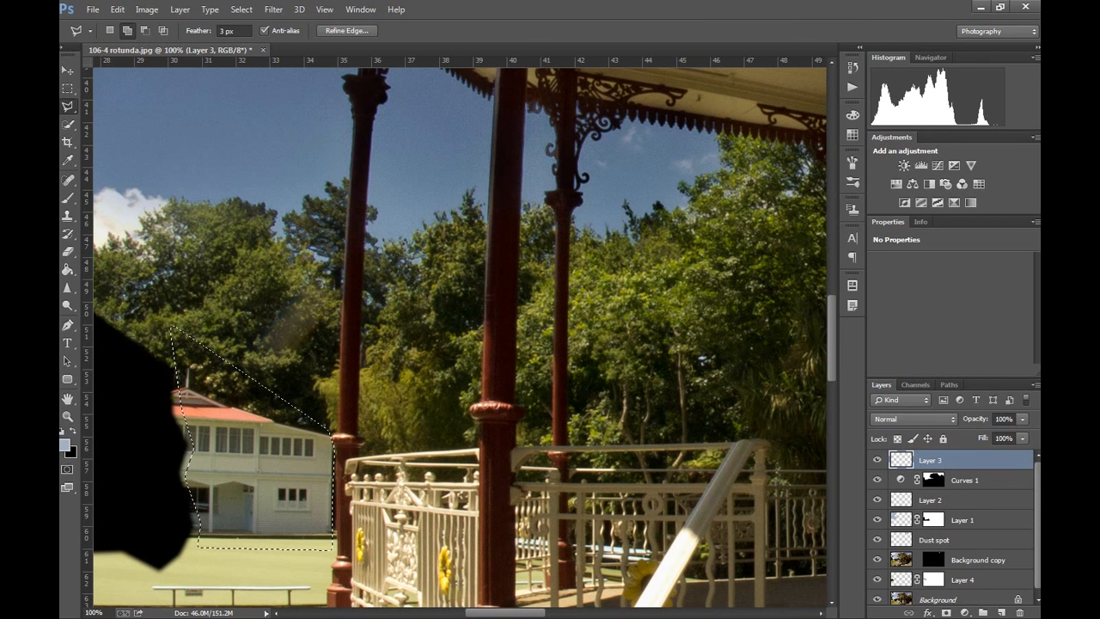
- Copy the selected part of the white building from the Background layer into Layer 3
drag(1035, 495, 1030, 579)
click(954, 593)
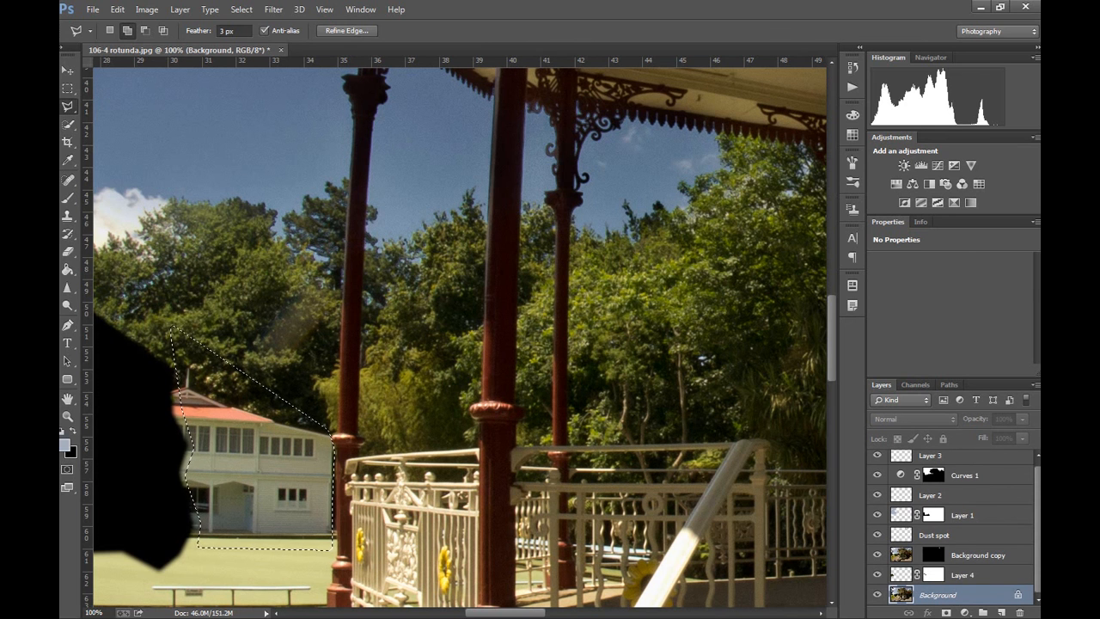
scroll(977, 516, up, 1)
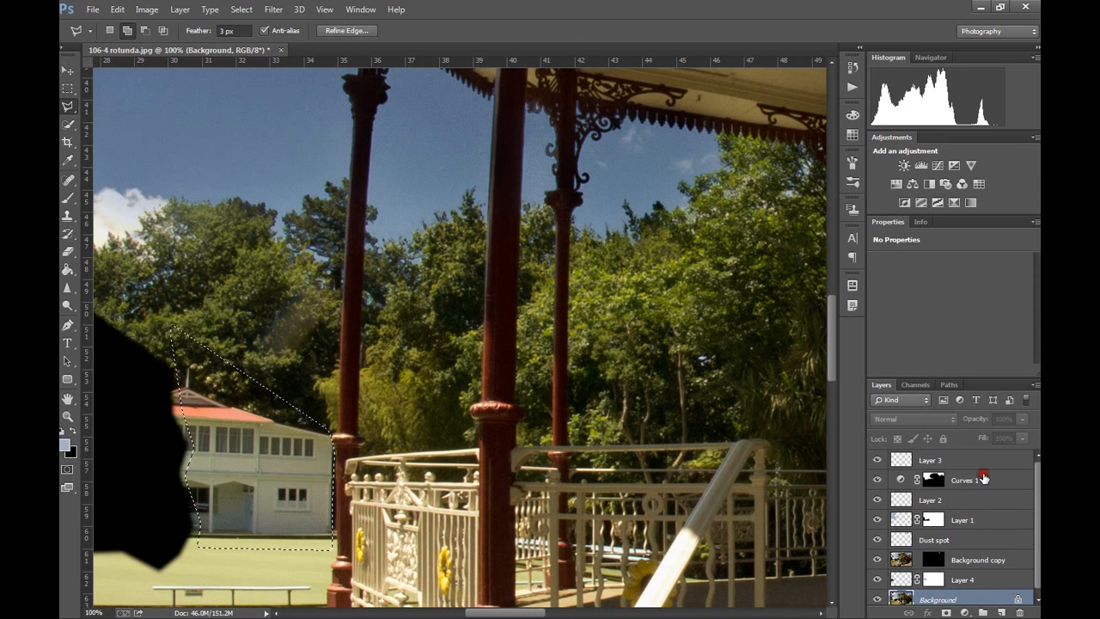
click(958, 460)
key(ctrl+d)
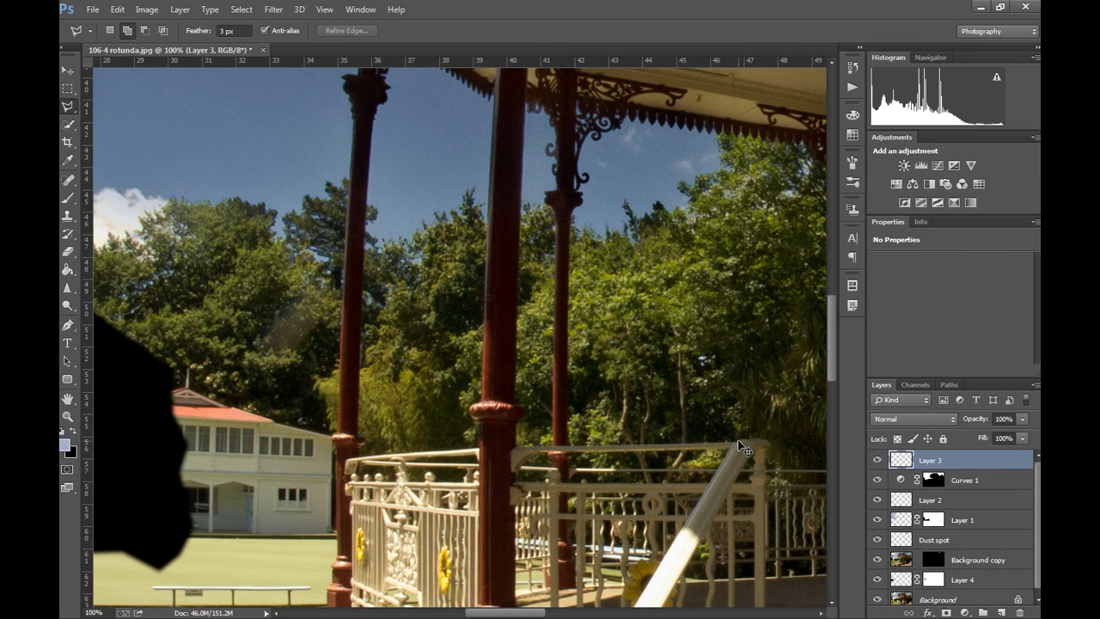
- Flip the building copy on Layer 3 horizontally and move it over the black area left of the original building
key(ctrl+t)
right_click(270, 452)
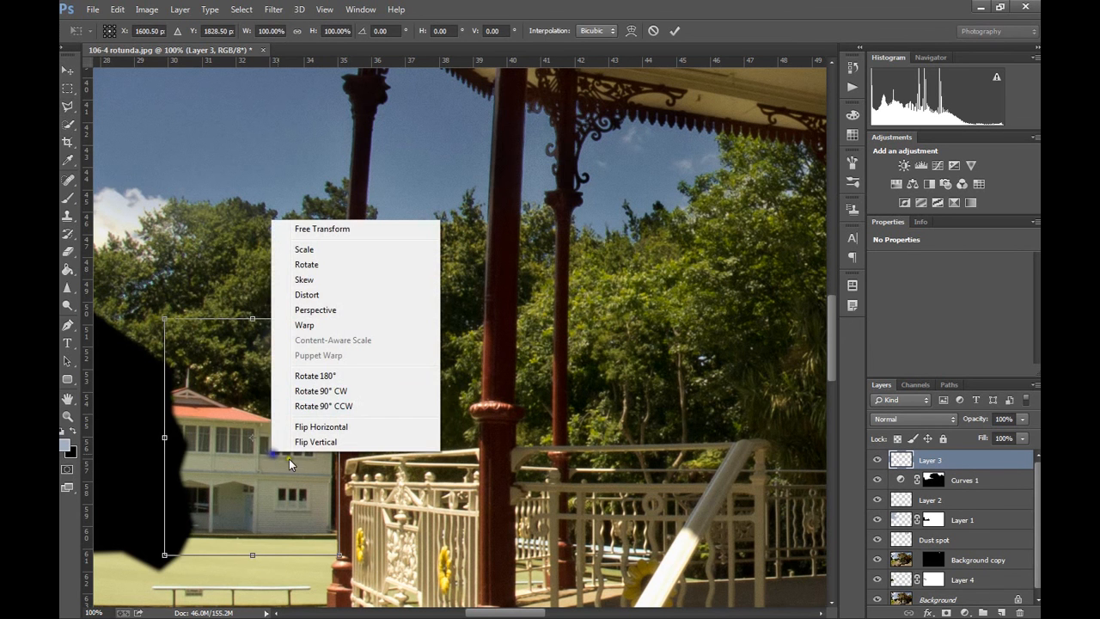
click(355, 422)
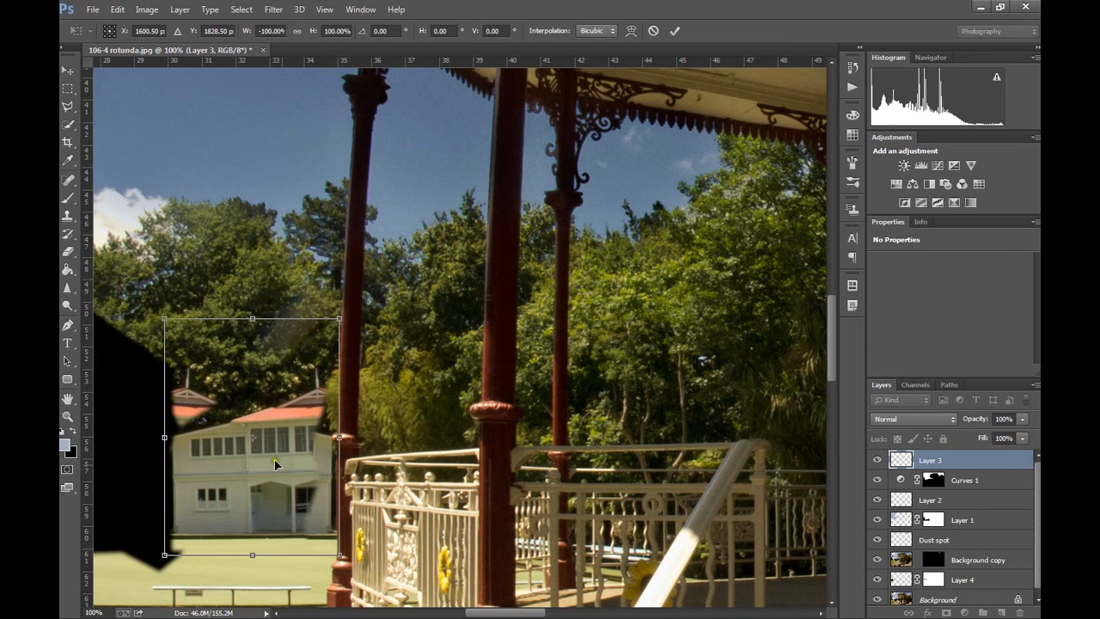
drag(438, 493, 778, 489)
drag(589, 500, 364, 450)
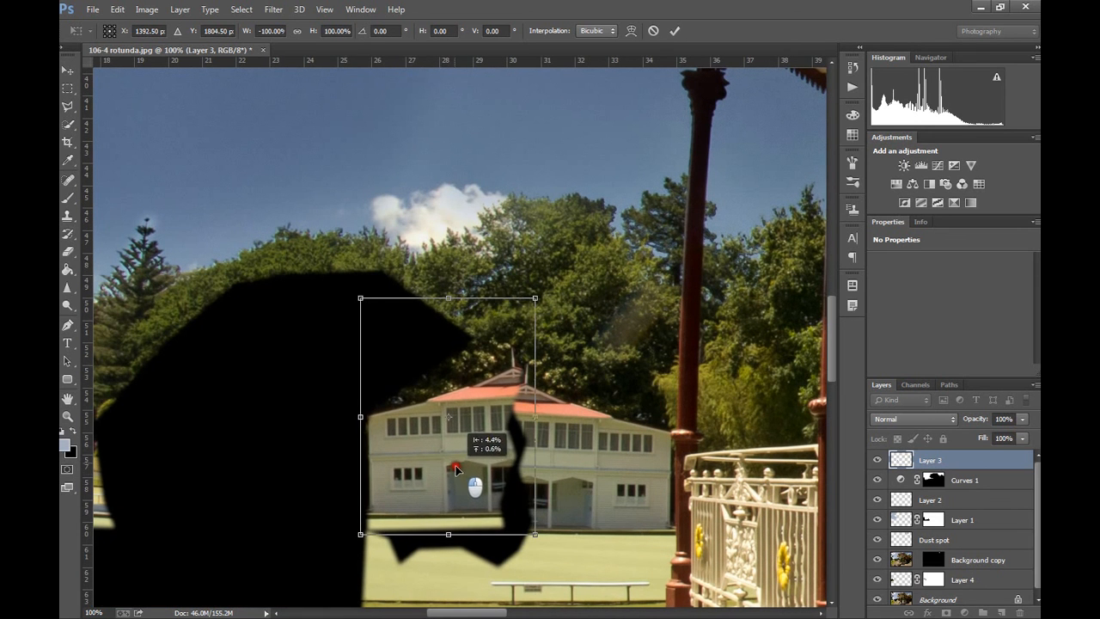
- Rotate the flipped building copy to about 2.5° and nudge it so its roof and windows align with the original half
drag(545, 290, 572, 306)
drag(430, 414, 446, 427)
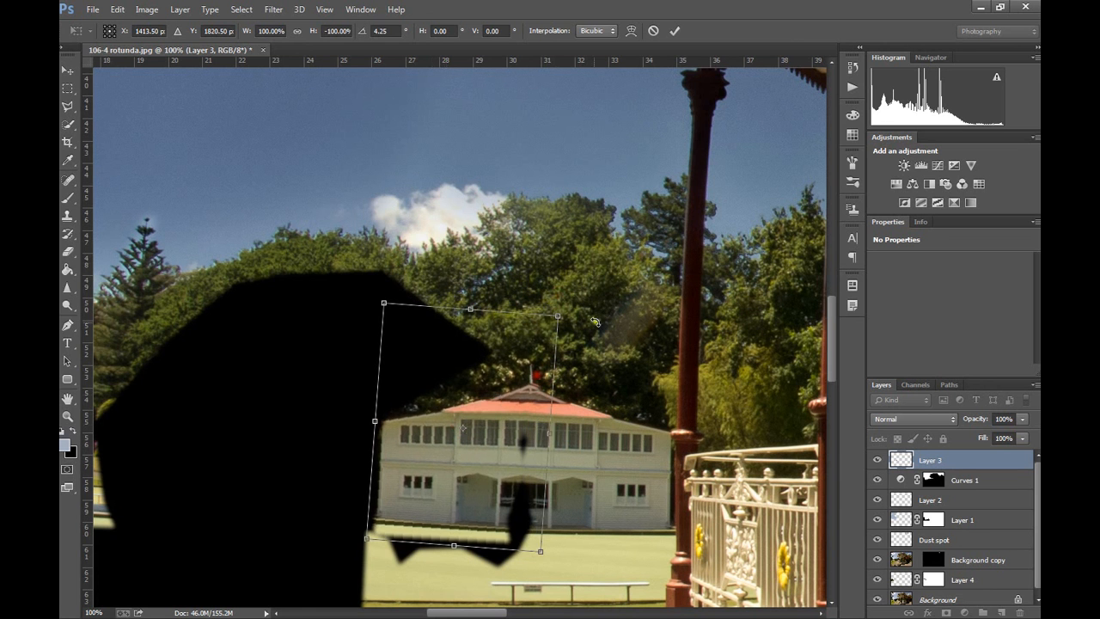
drag(582, 311, 579, 296)
drag(506, 421, 507, 427)
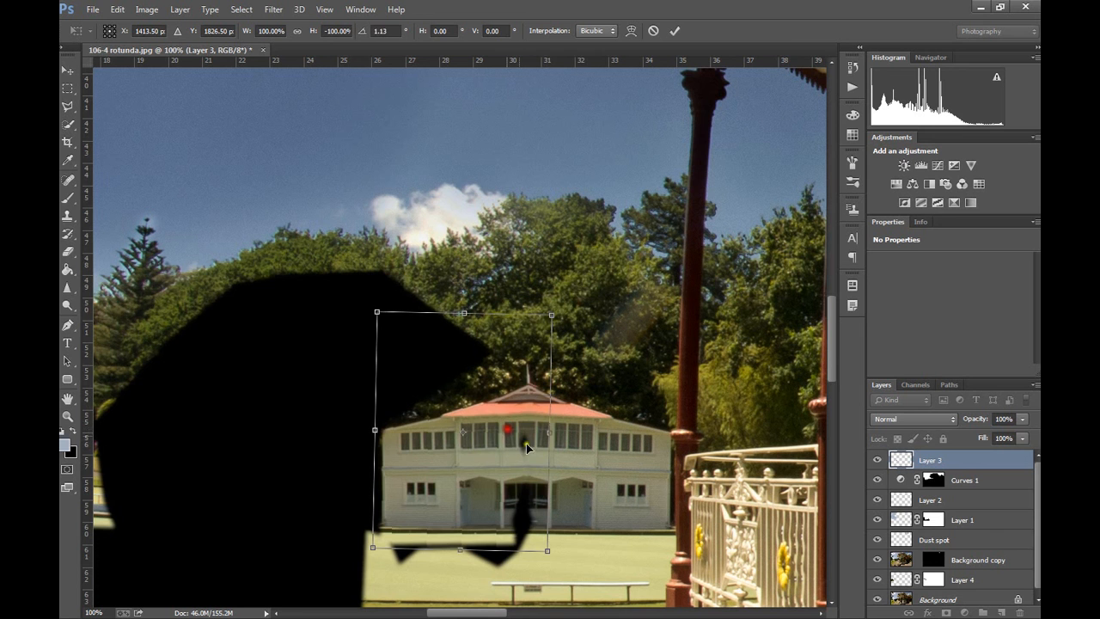
drag(558, 569, 554, 569)
drag(553, 568, 553, 568)
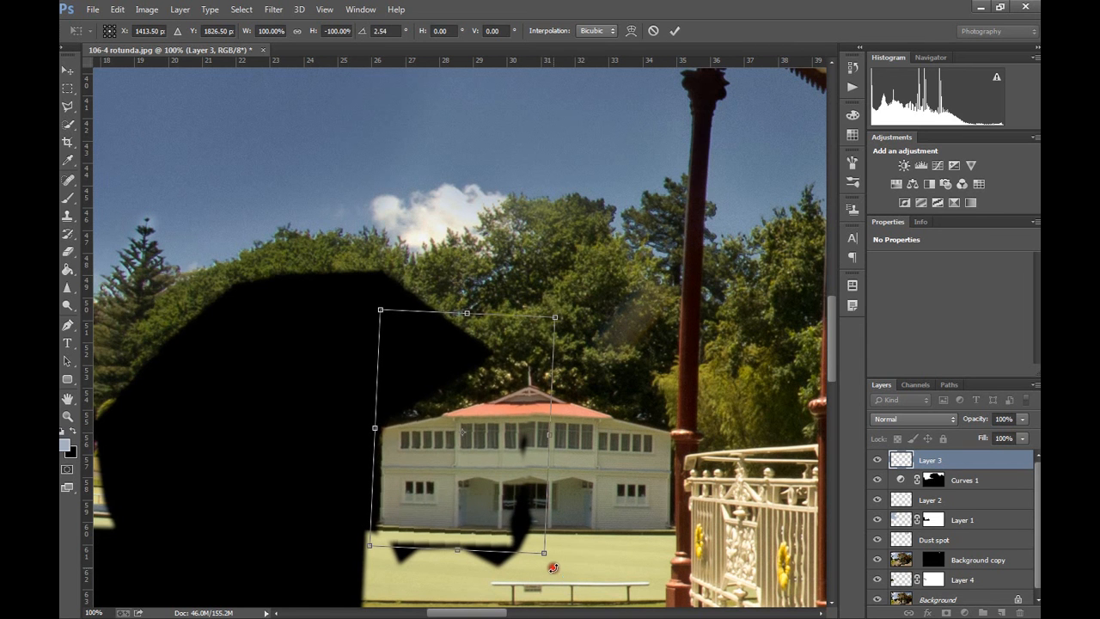
drag(452, 500, 456, 499)
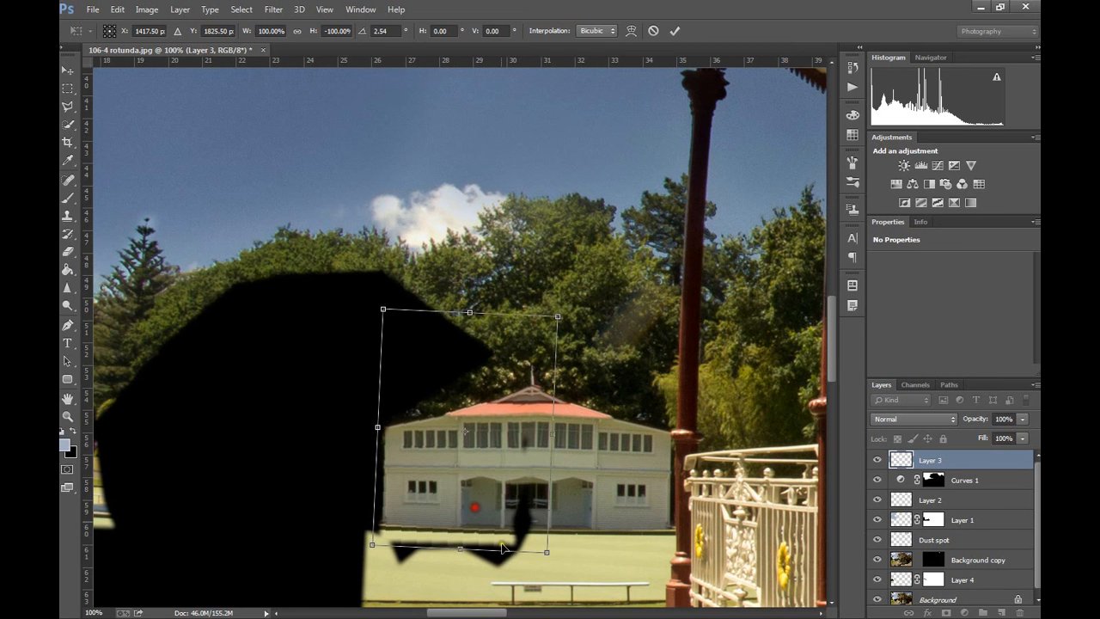
- Distort the building copy by pulling its two left corners slightly outward, apply the transform, and compare with Layer 3 hidden and shown
right_click(454, 445)
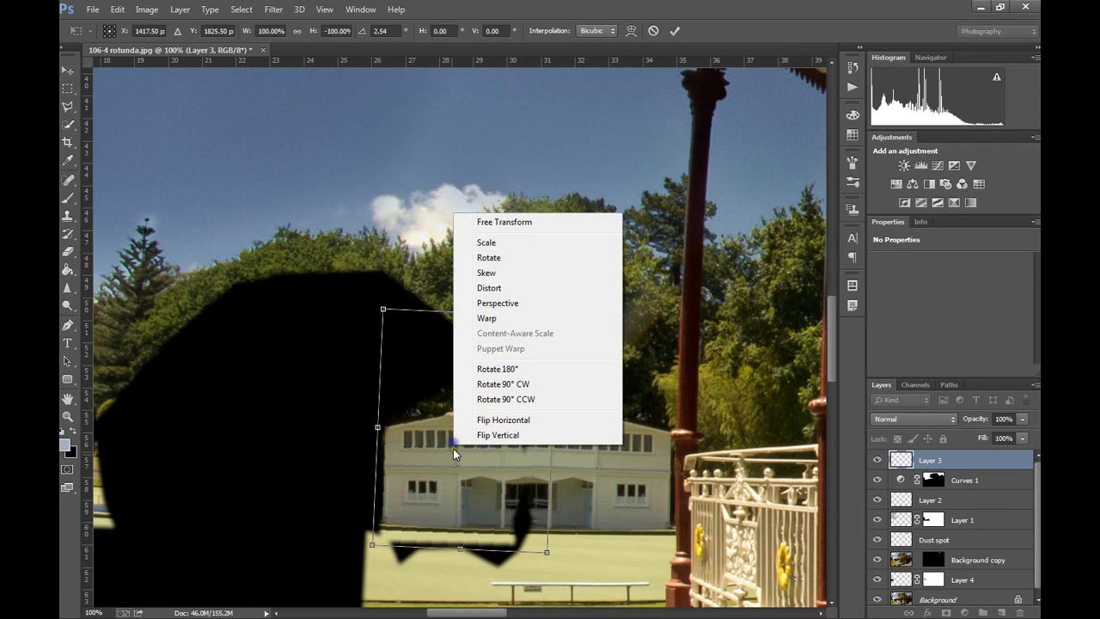
click(495, 303)
drag(377, 547, 375, 552)
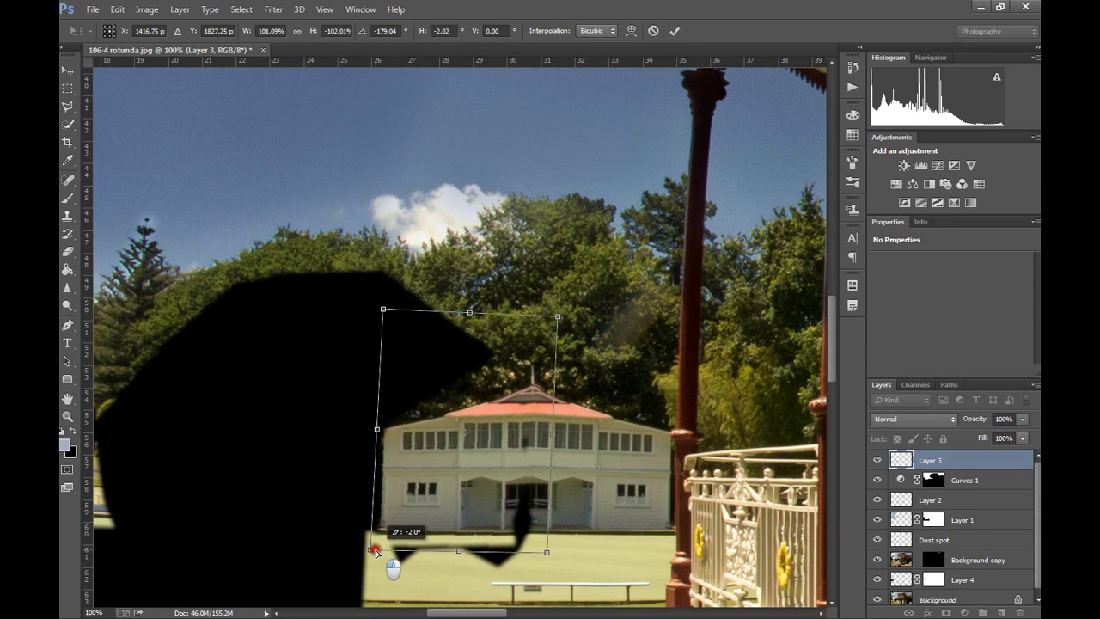
drag(383, 313, 382, 304)
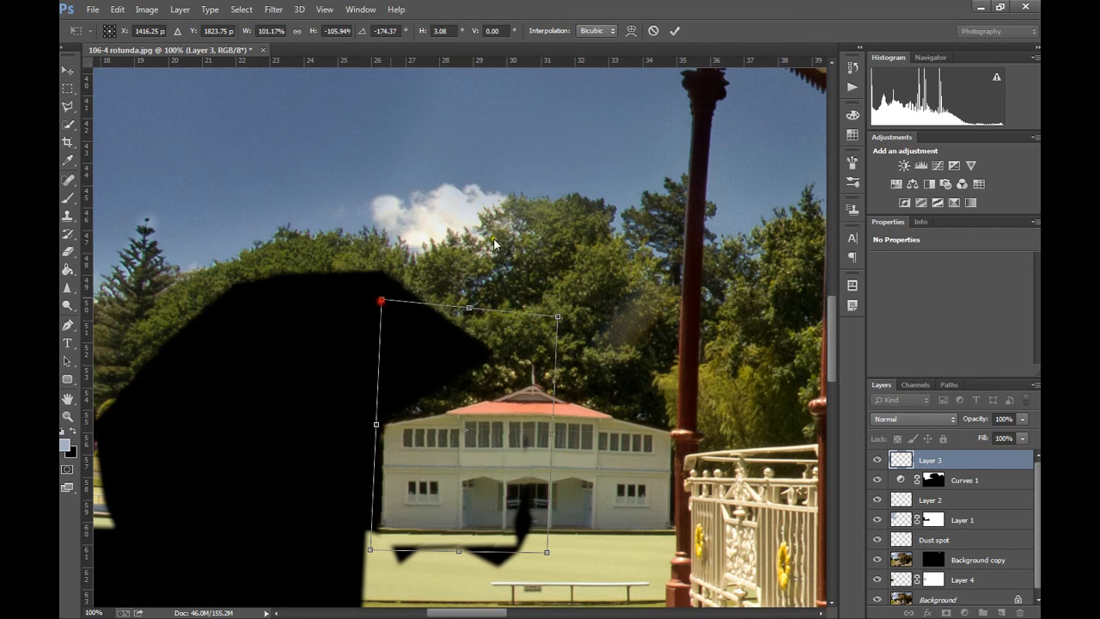
click(675, 31)
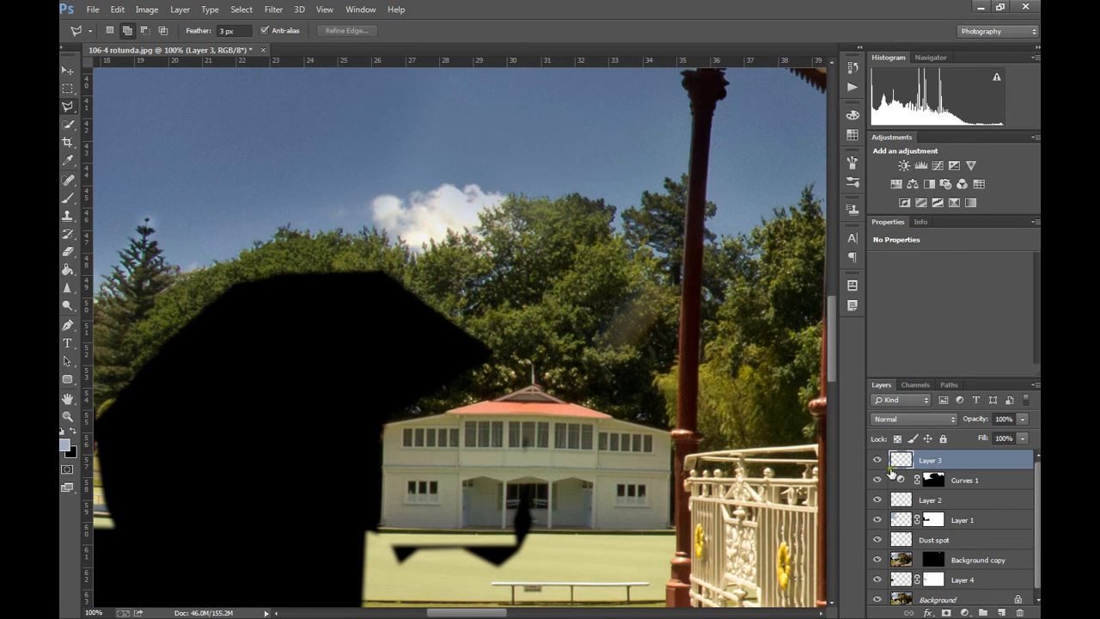
click(876, 461)
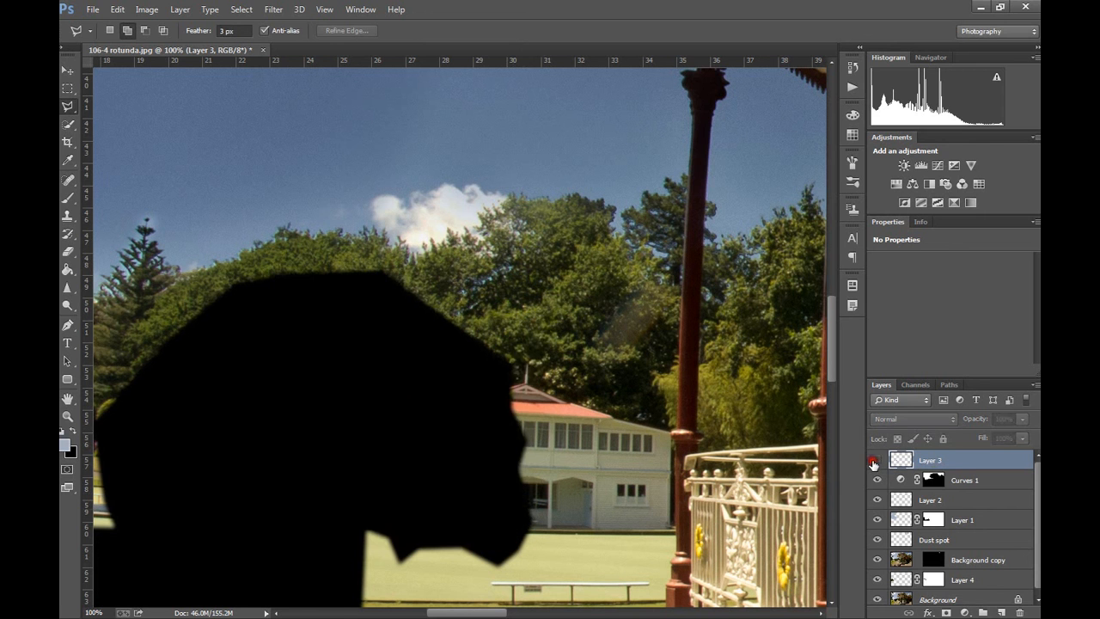
click(875, 462)
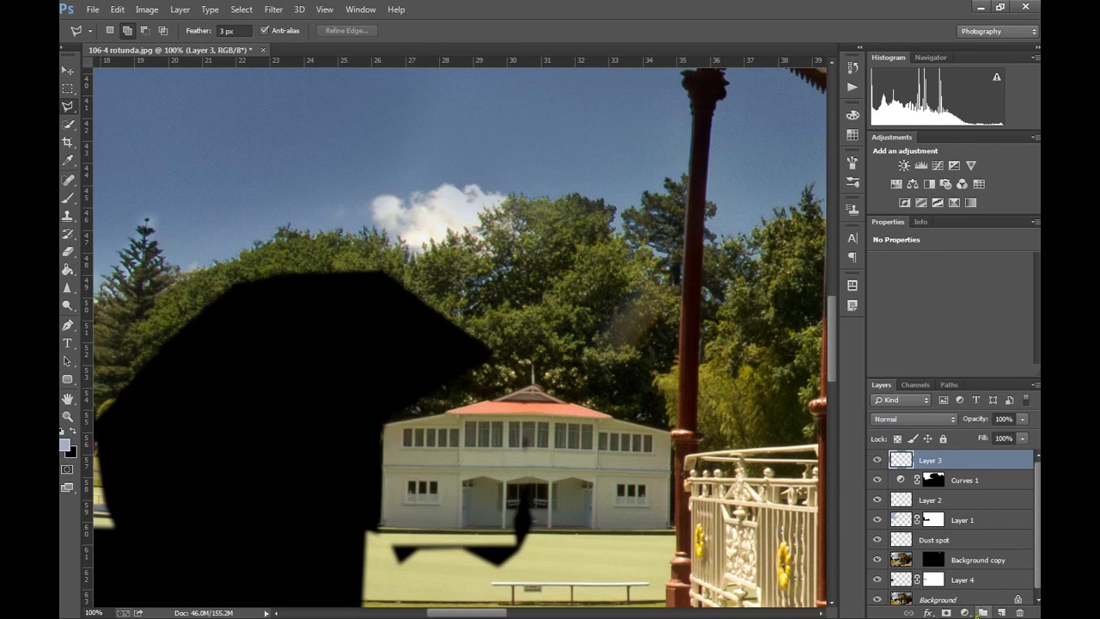
- Add a new empty layer and arrange it directly beneath Layer 3
click(1001, 612)
drag(964, 455, 957, 490)
click(935, 463)
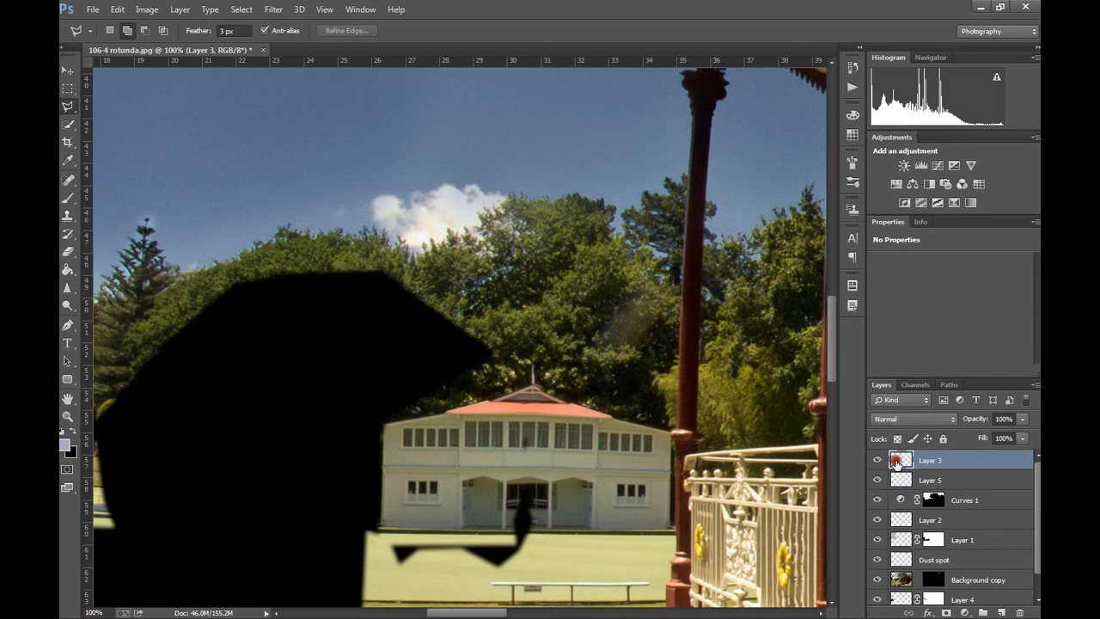
- Hide Layer 3, choose the Clone Stamp tool, and make the new empty layer beneath it active
click(877, 462)
drag(418, 374, 495, 342)
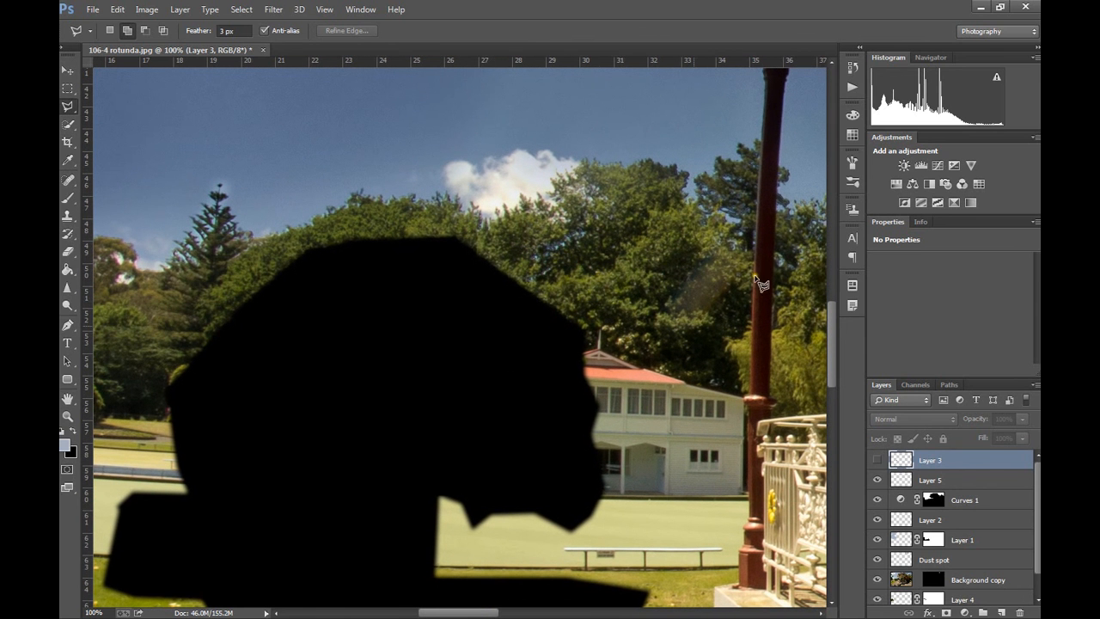
click(67, 215)
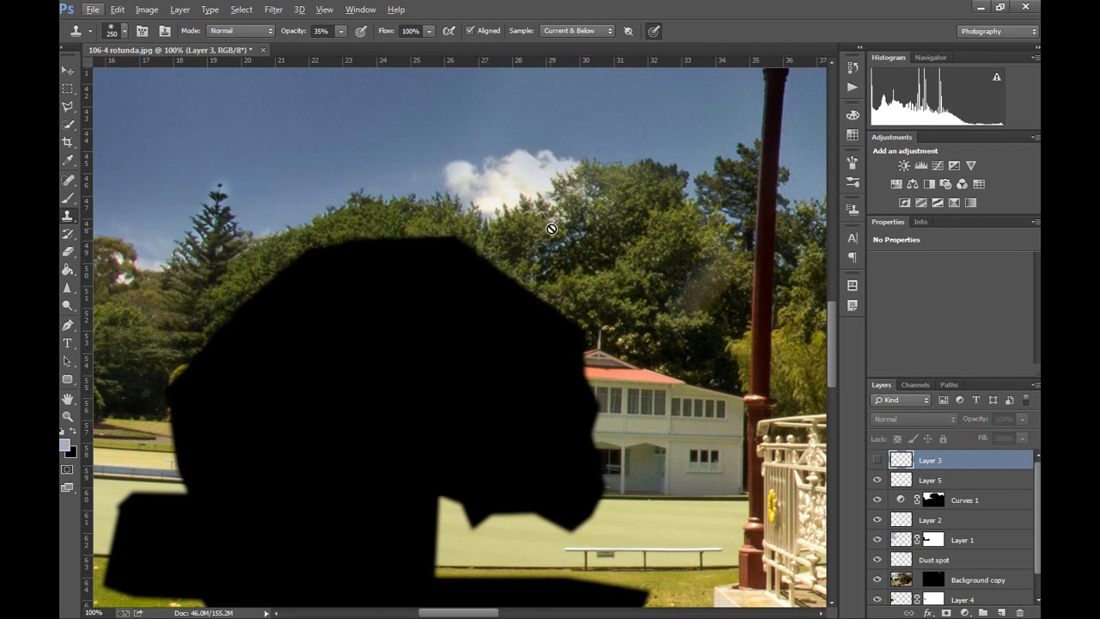
click(880, 458)
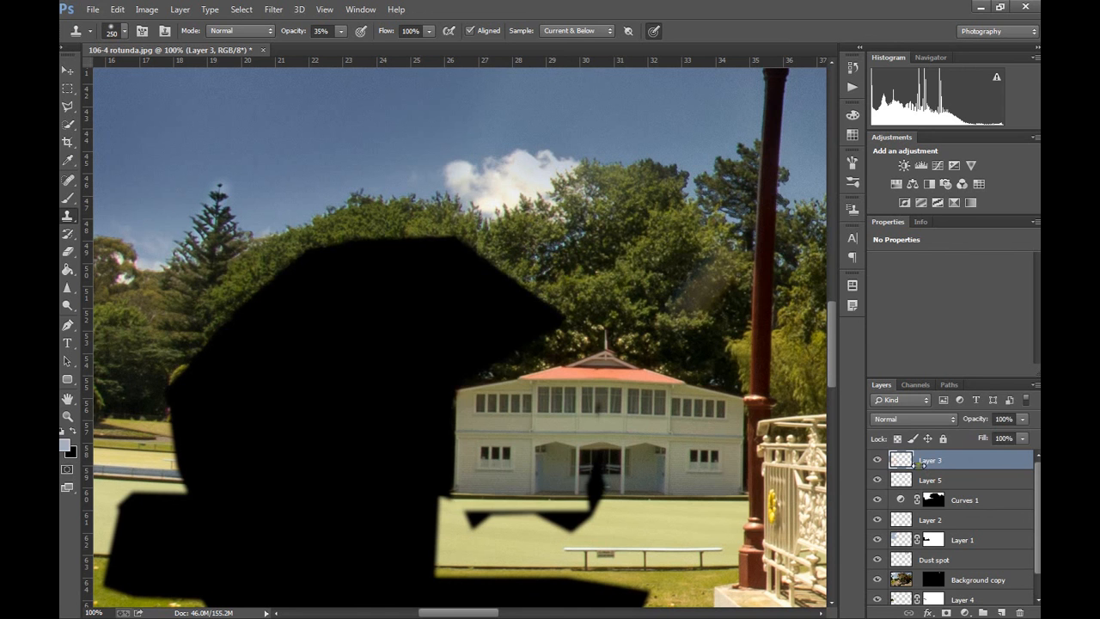
click(877, 459)
click(937, 479)
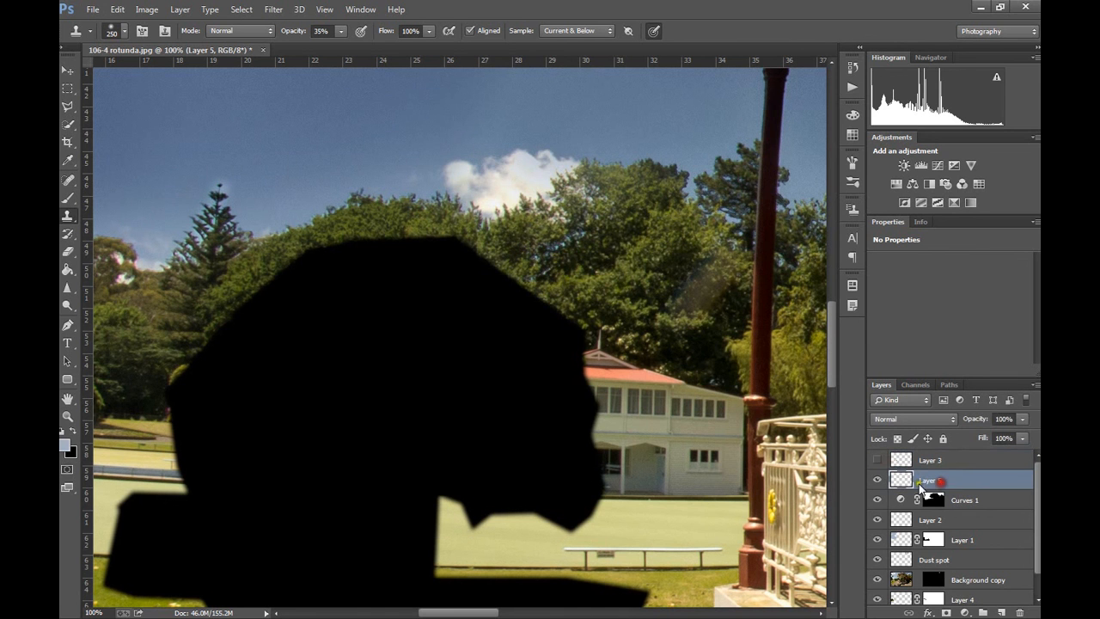
- Sample the trees behind the building, start cloning them onto the black area, and raise the Clone Stamp opacity to 100%
alt+click(598, 249)
alt+click(609, 270)
click(477, 286)
click(518, 318)
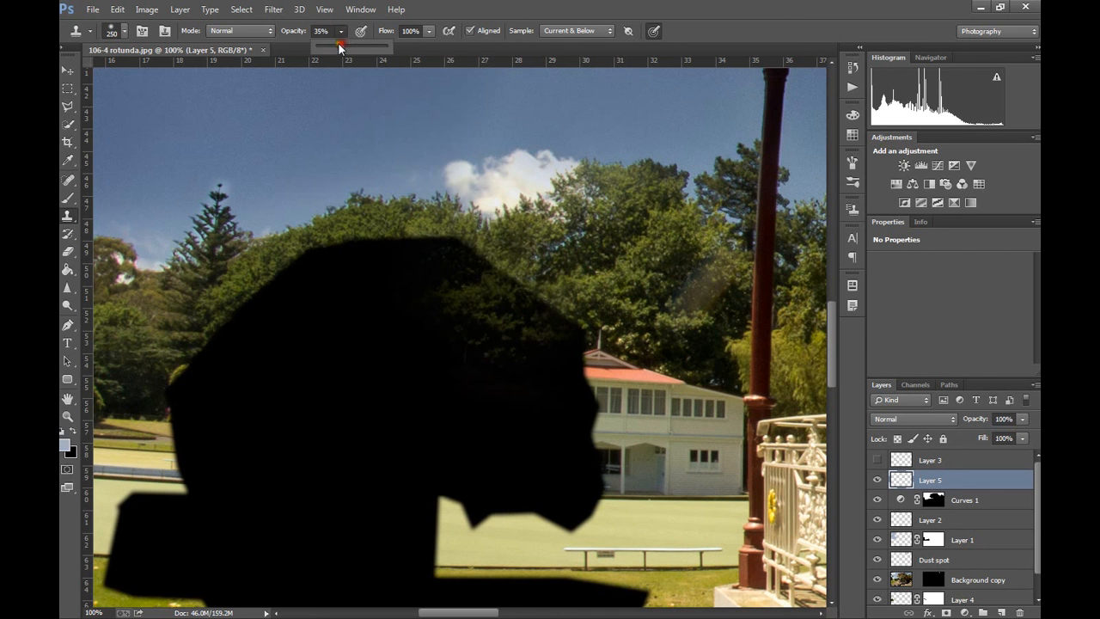
key(0)
- Clone the leafy trees over the upper right part of the black area on Layer 5
click(494, 305)
click(454, 307)
click(414, 318)
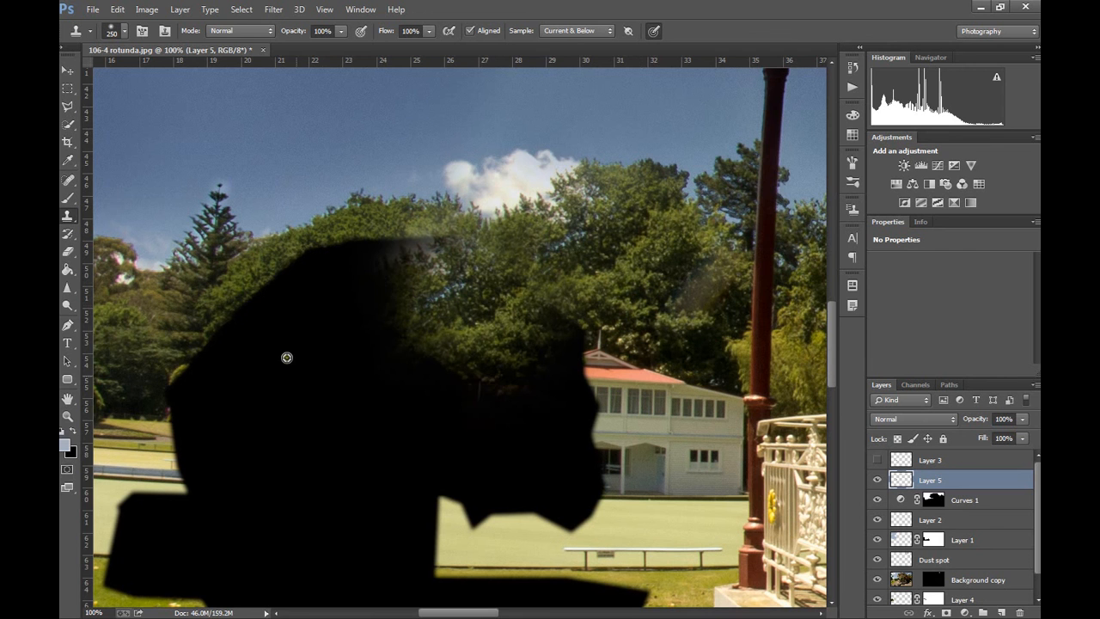
mouse_move(370, 362)
mouse_down()
mouse_move(401, 373)
mouse_move(442, 364)
mouse_up()
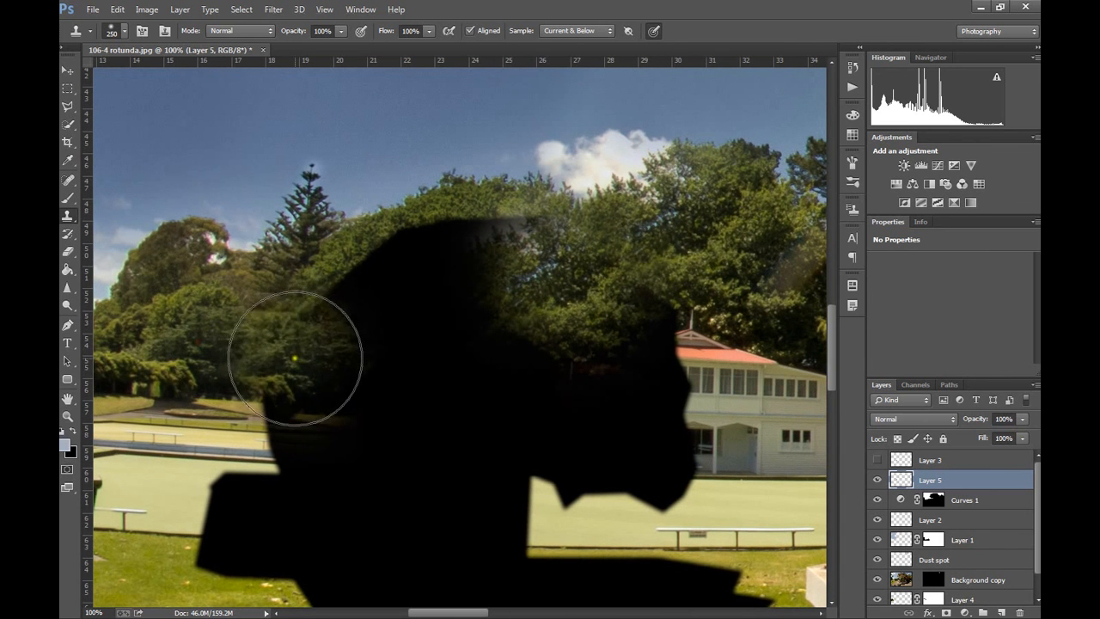
- Clone the conifer, shrubs and lawn beside the black area across its middle as far as the building
alt+click(320, 362)
mouse_move(312, 364)
mouse_down()
mouse_move(326, 363)
mouse_move(358, 325)
mouse_up()
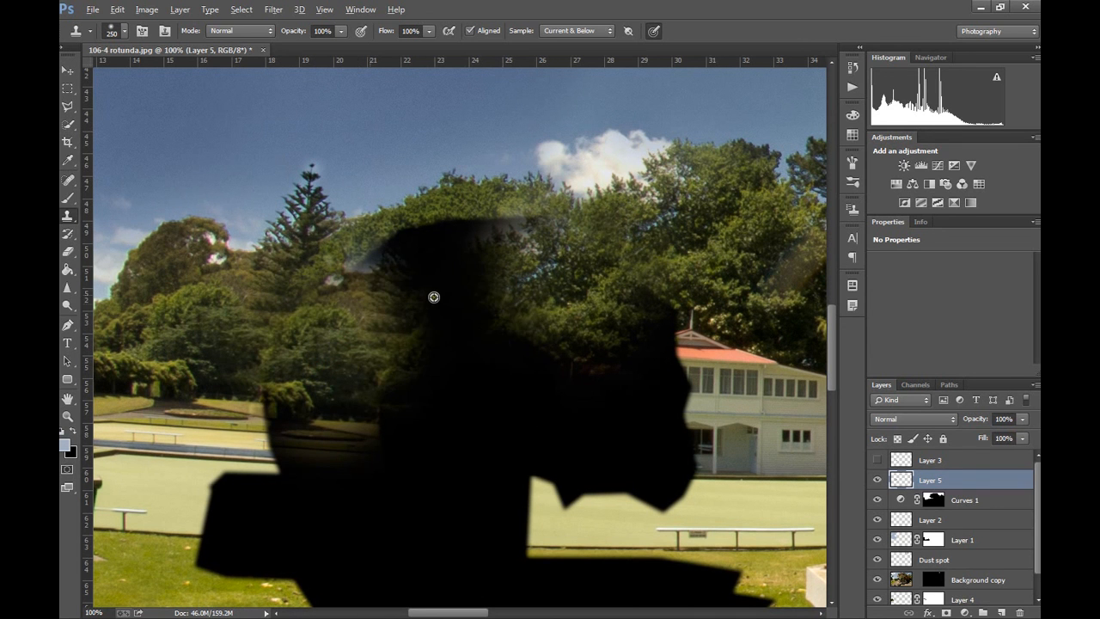
mouse_move(442, 291)
mouse_down()
mouse_move(421, 272)
mouse_move(516, 278)
mouse_move(395, 271)
mouse_move(478, 261)
mouse_move(435, 267)
mouse_move(462, 290)
mouse_move(488, 365)
mouse_move(426, 412)
mouse_move(479, 430)
mouse_move(472, 362)
mouse_move(493, 380)
mouse_move(332, 391)
mouse_move(226, 378)
mouse_move(412, 380)
mouse_move(394, 401)
mouse_move(418, 387)
mouse_move(447, 409)
mouse_move(483, 387)
mouse_move(503, 341)
mouse_move(531, 421)
mouse_up()
alt+click(185, 378)
key(alt)
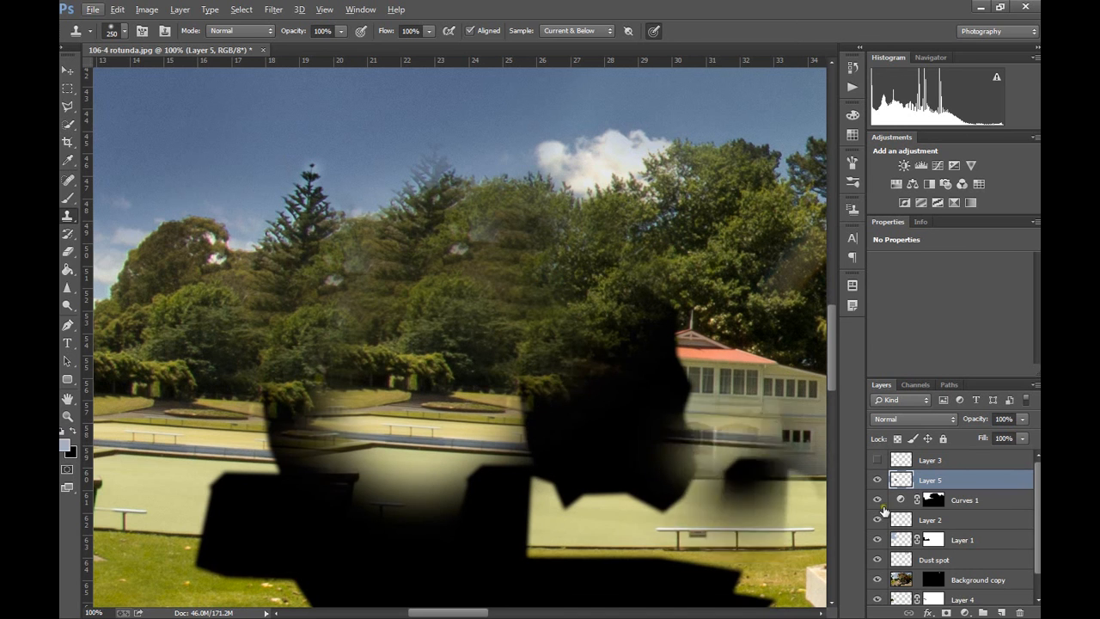
- Compare the cloning with Layer 3 and Layer 5 shown and hidden, delete Layer 5, and add a new empty layer
click(878, 460)
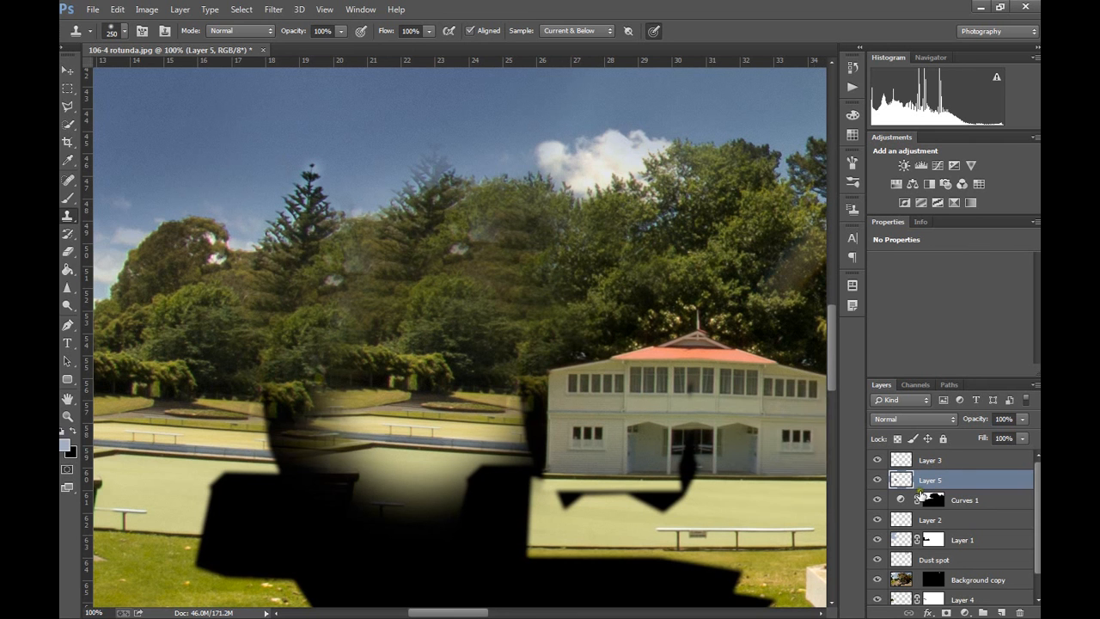
click(876, 481)
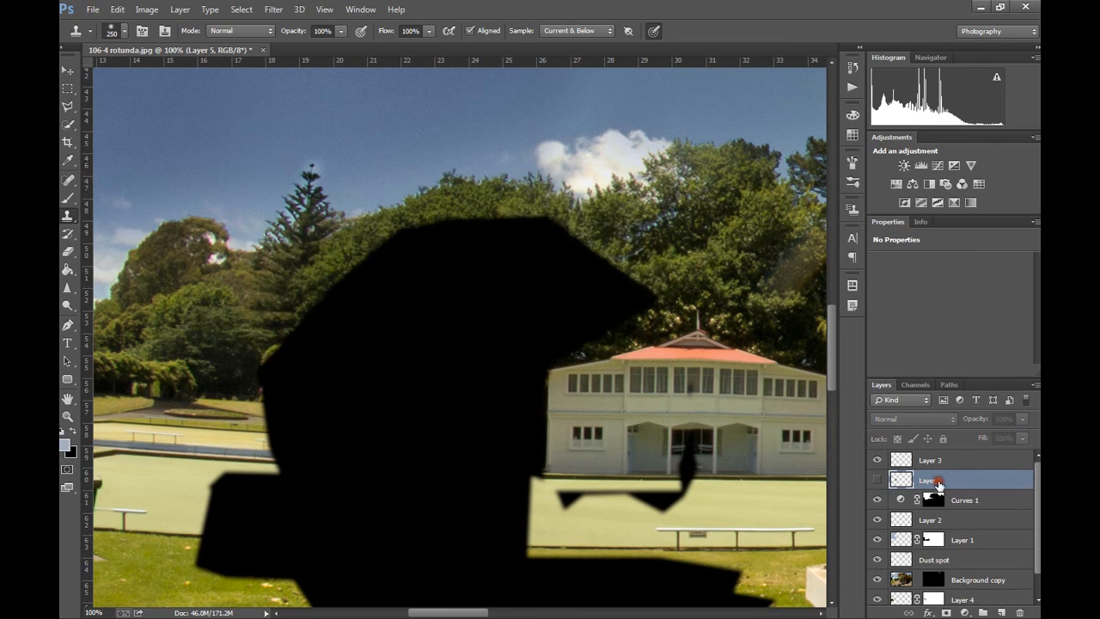
click(876, 462)
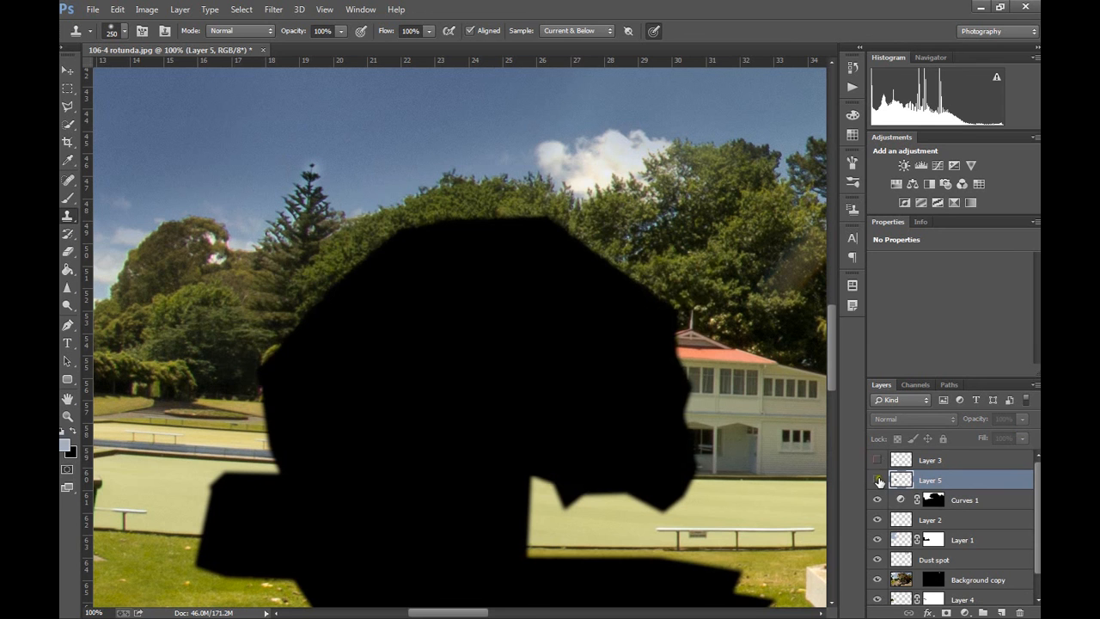
click(877, 480)
key(Delete)
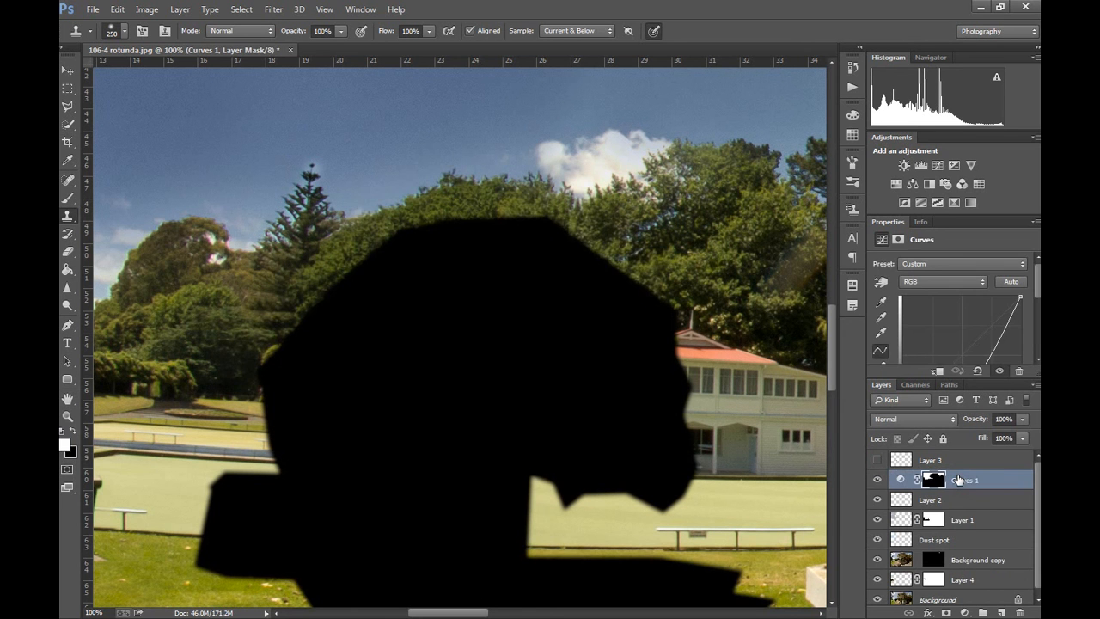
click(1003, 611)
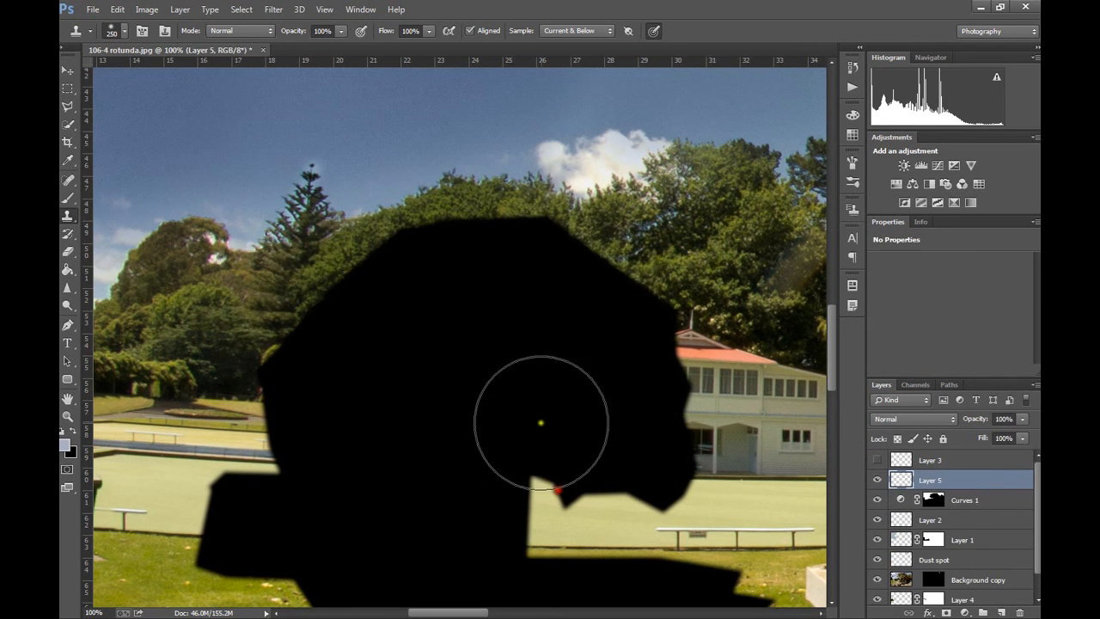
- Check the 250 px Clone Stamp brush settings and clone the leafy trees over the top of the black area
drag(271, 366, 354, 321)
click(126, 31)
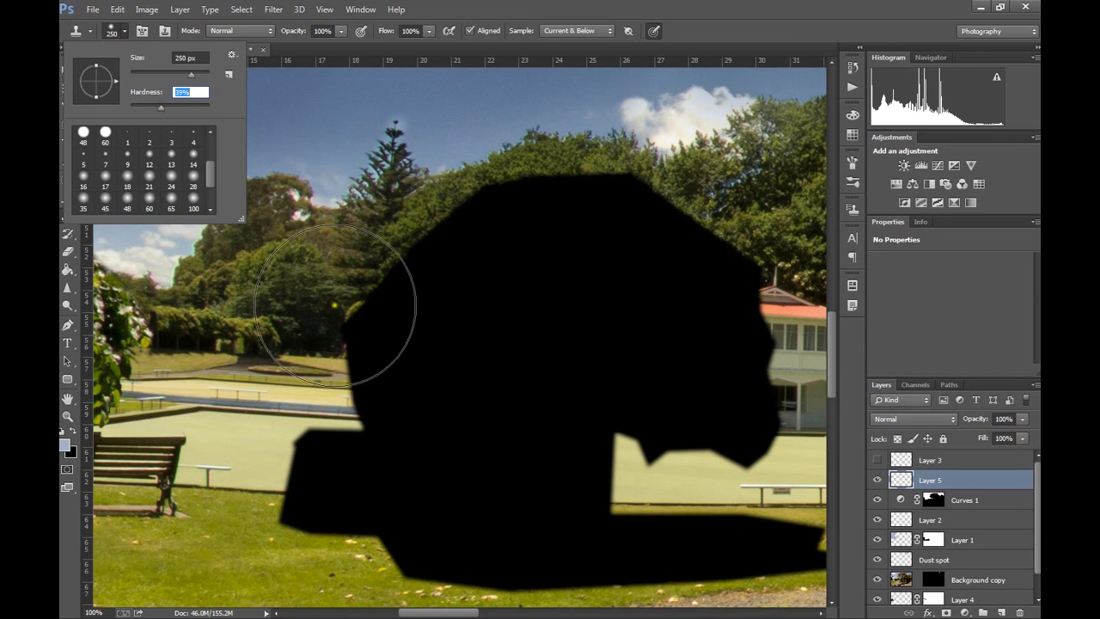
key(Return)
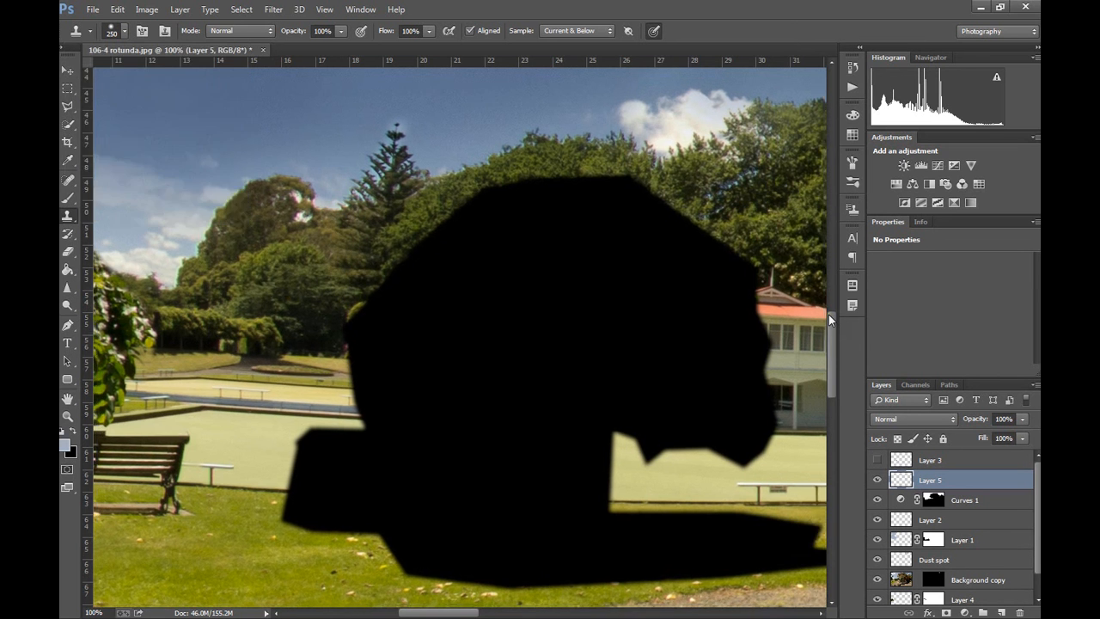
key(ctrl+minus)
key(ctrl+minus)
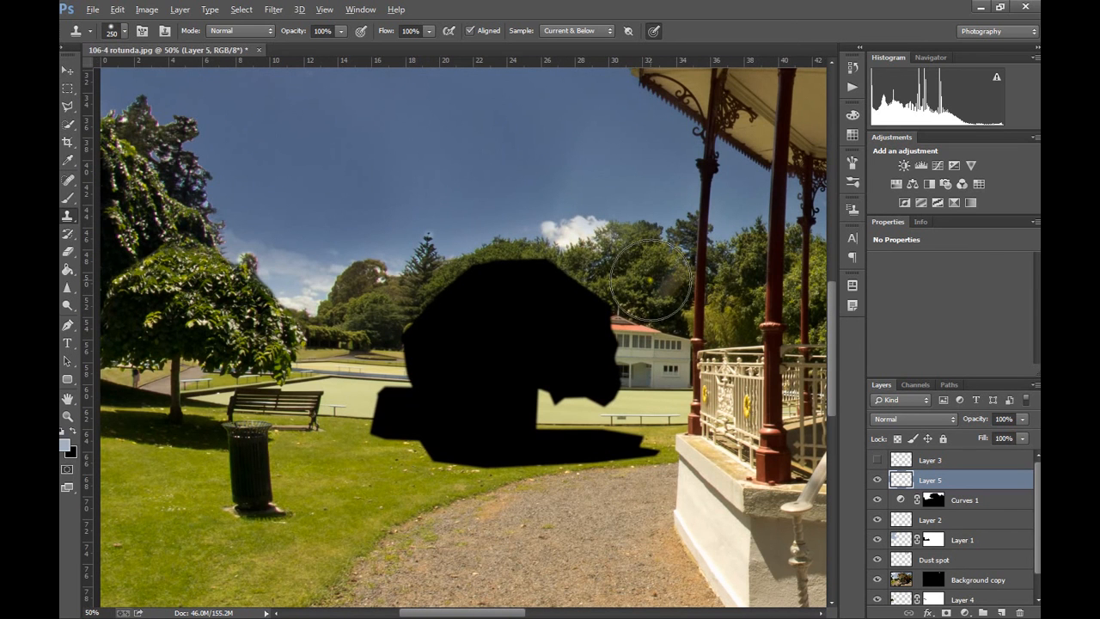
mouse_move(508, 324)
mouse_down()
mouse_move(550, 290)
mouse_move(505, 290)
mouse_up()
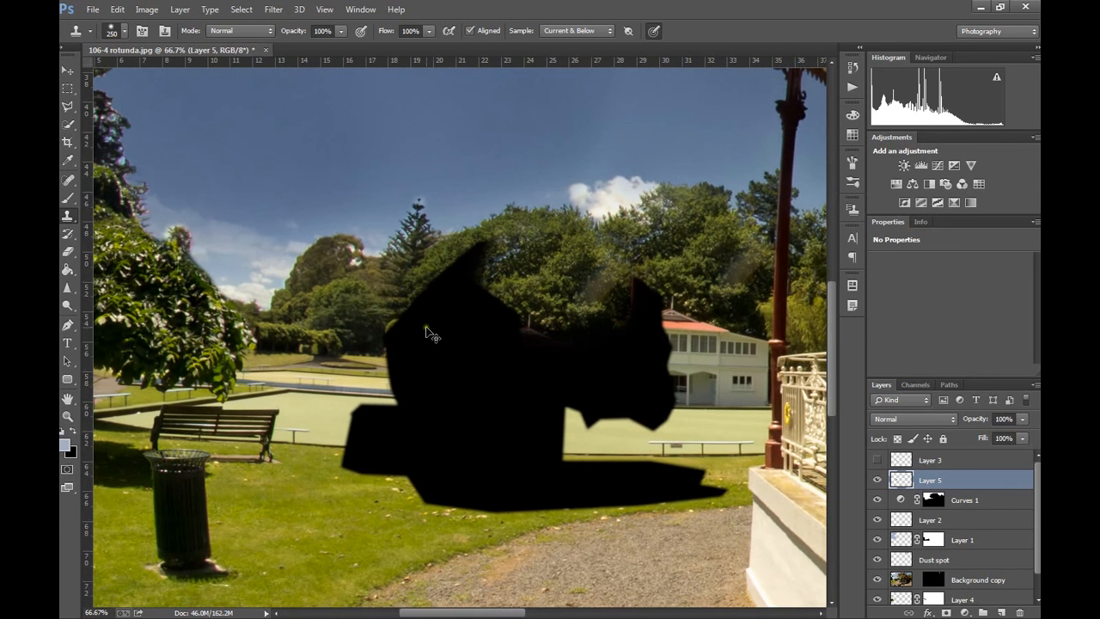
- Erase the cloned foliage along the upper edge of the black area with a 100 px Eraser brush
key(ctrl+plus)
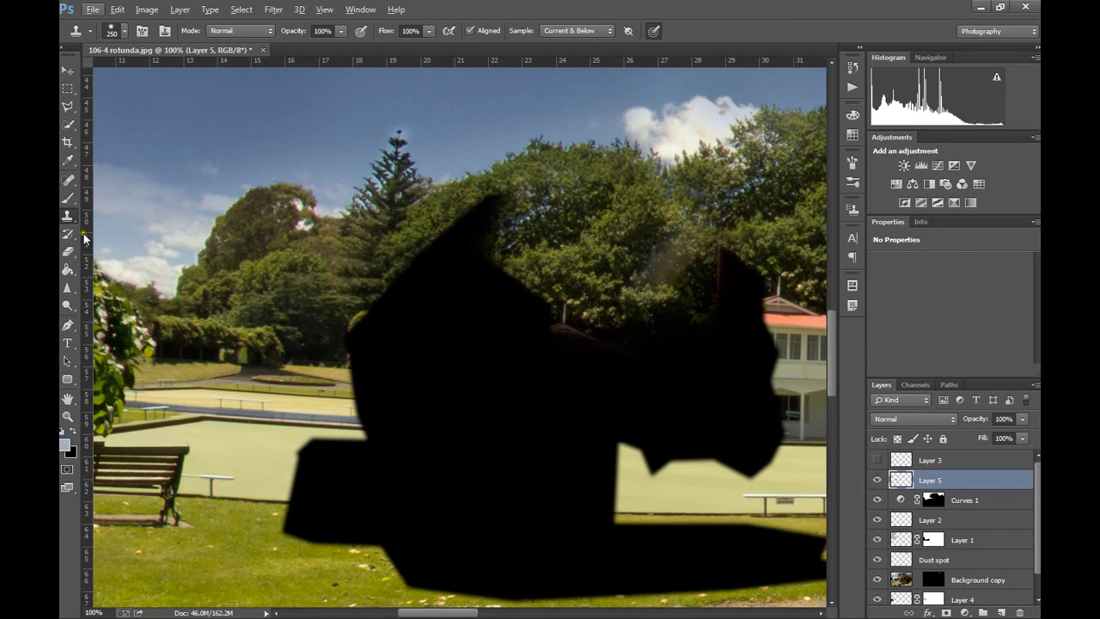
click(67, 251)
key(bracketleft)
key(bracketleft)
key(bracketleft)
key(bracketleft)
key(bracketleft)
key(bracketleft)
key(bracketleft)
mouse_move(552, 196)
mouse_down()
mouse_move(504, 212)
mouse_move(515, 197)
mouse_move(434, 245)
mouse_up()
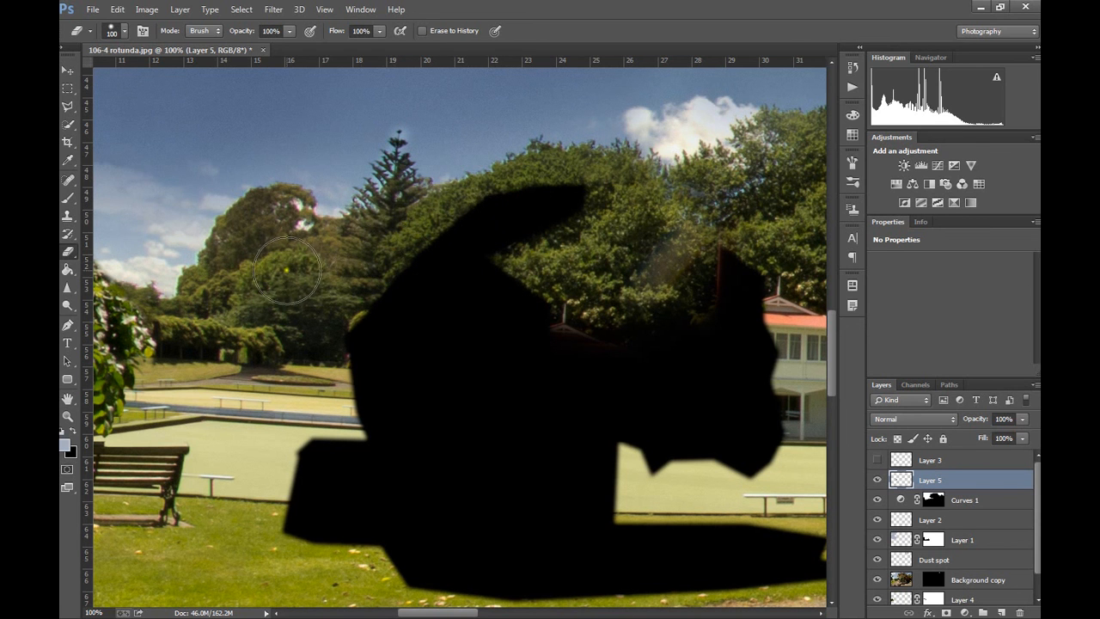
- Clone the shrubs and hedge left of the black area across its middle with the 250 px Clone Stamp
click(69, 199)
click(69, 216)
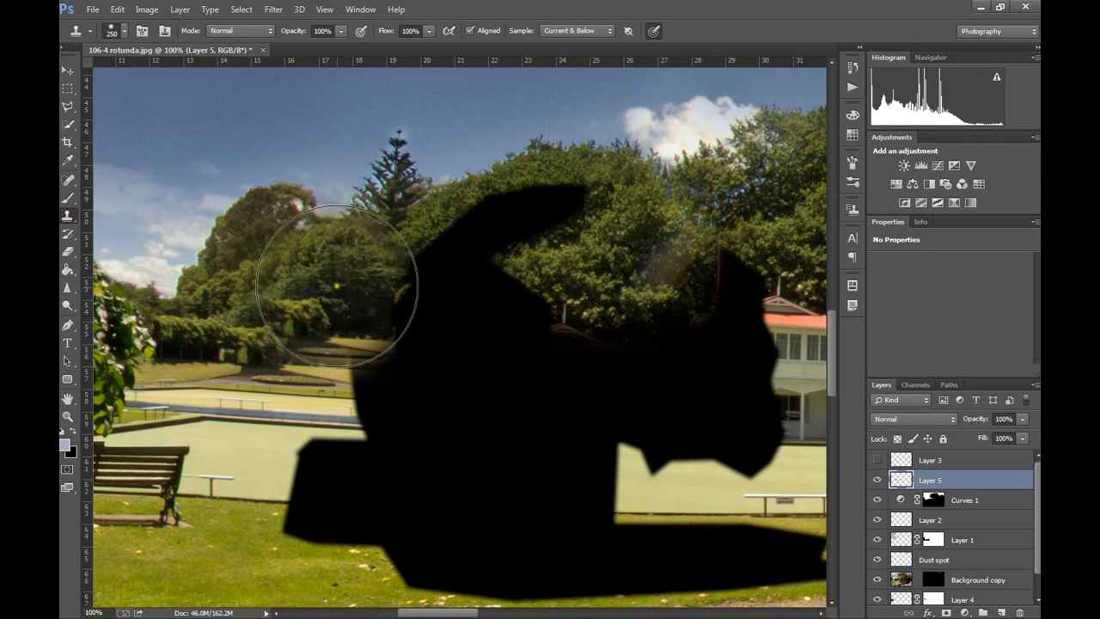
alt+click(282, 305)
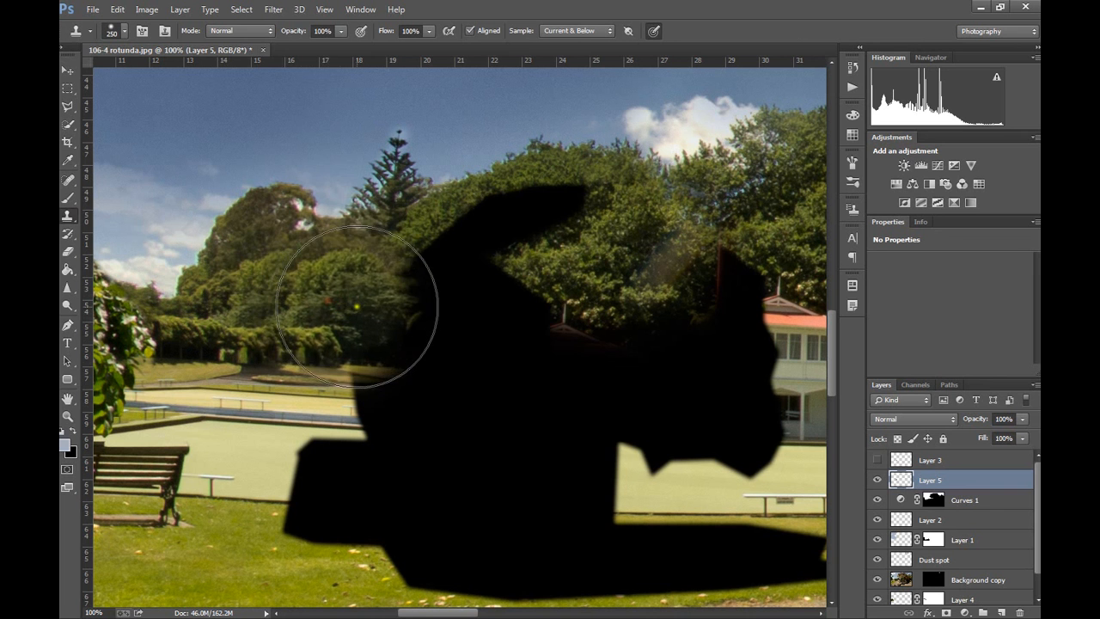
click(386, 307)
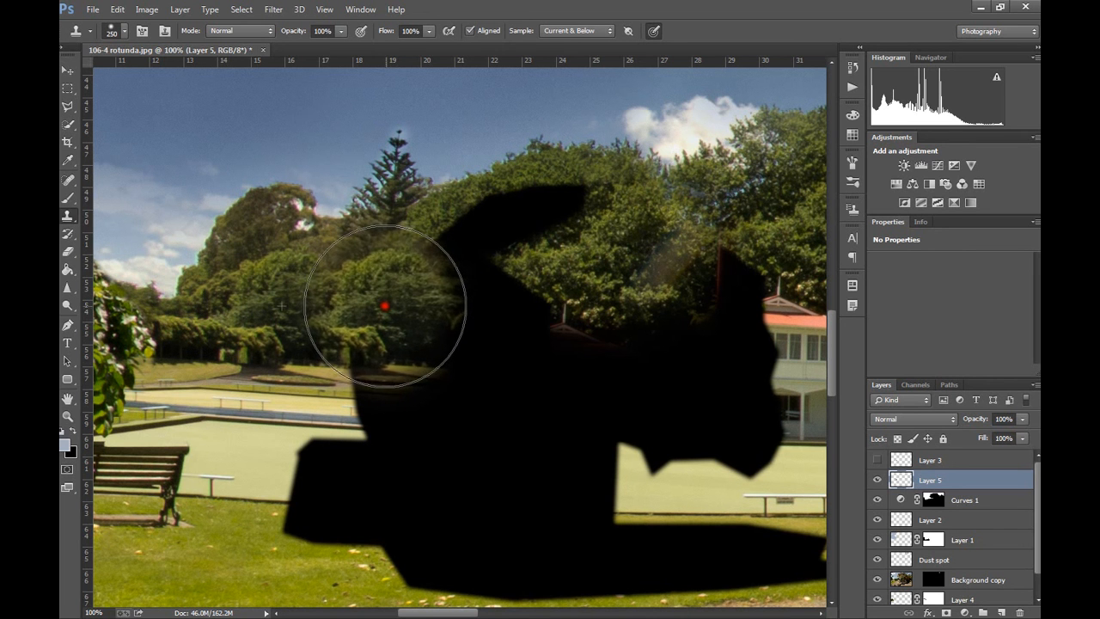
drag(384, 302, 468, 311)
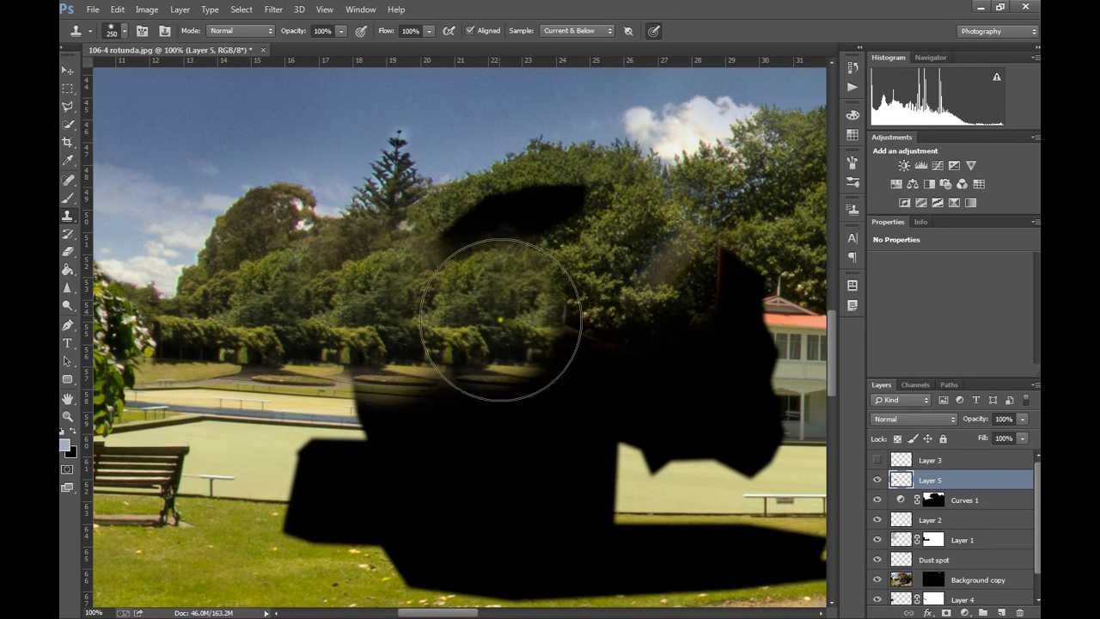
mouse_move(479, 312)
mouse_down()
mouse_move(484, 301)
mouse_move(512, 305)
mouse_move(574, 245)
mouse_up()
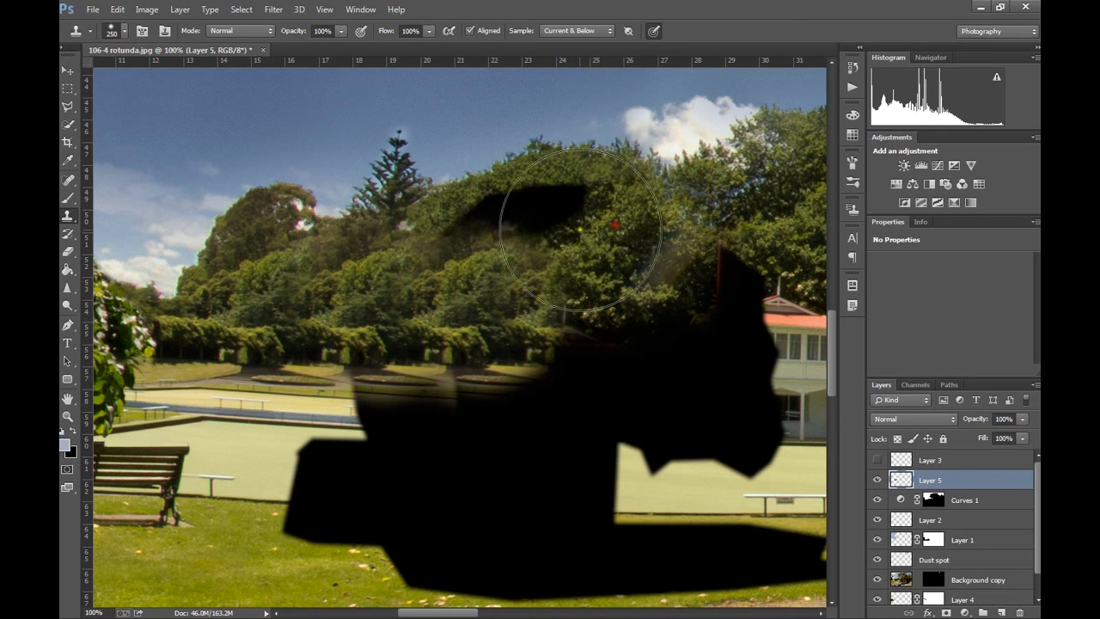
- Clone foliage into the black gap below the treetops with a 150 px brush and undo the last stroke
alt+click(599, 223)
key([)
key(bracketleft)
key(bracketleft)
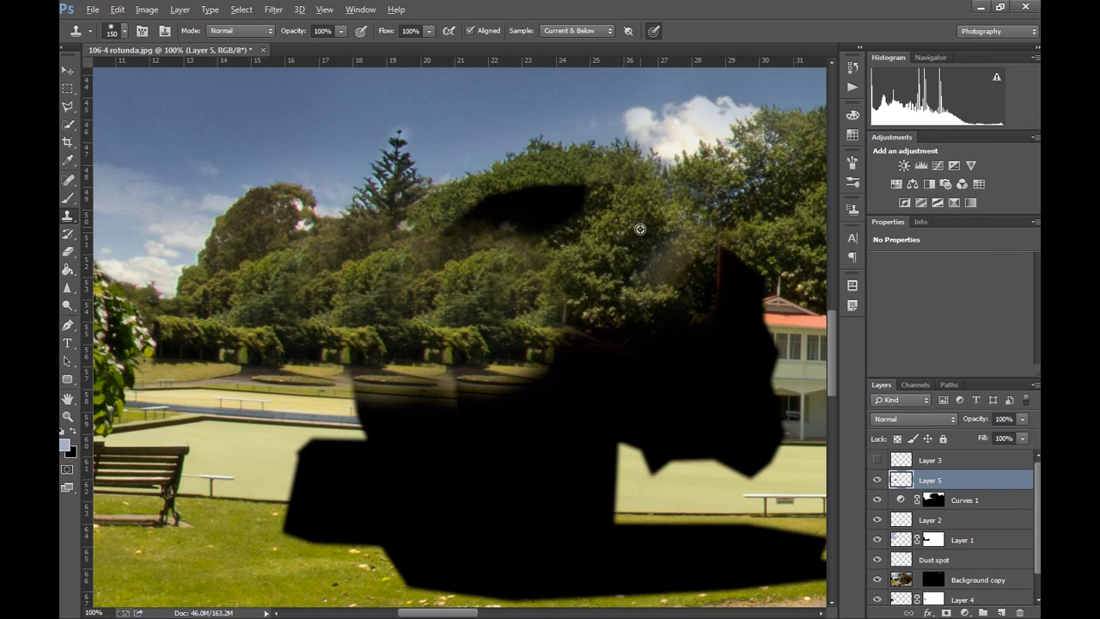
alt+click(629, 223)
click(561, 213)
drag(561, 213, 490, 226)
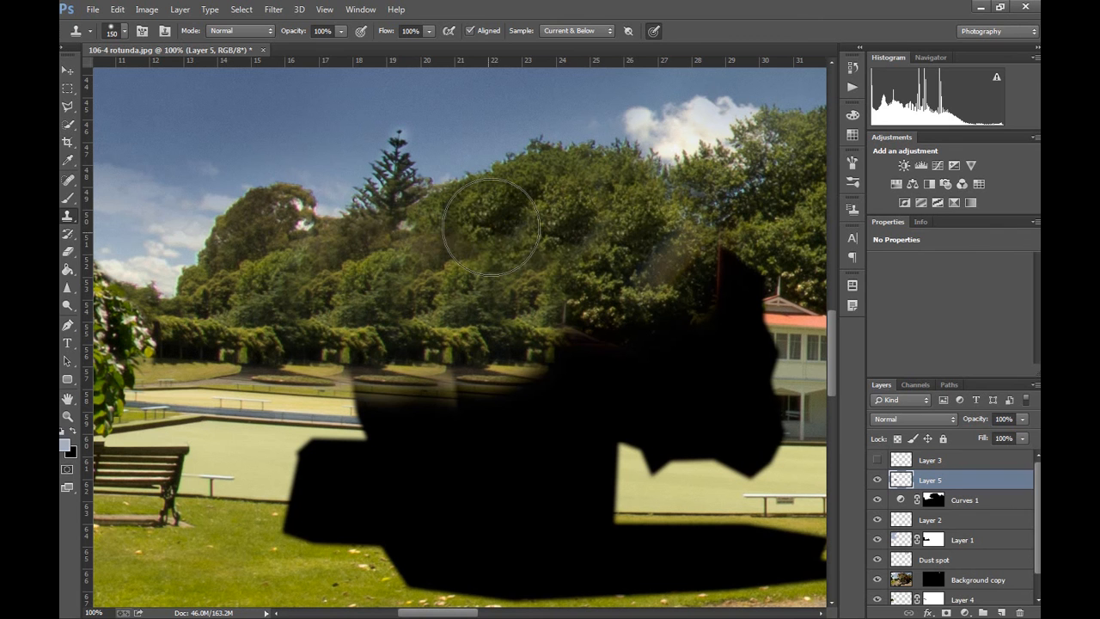
key(ctrl+z)
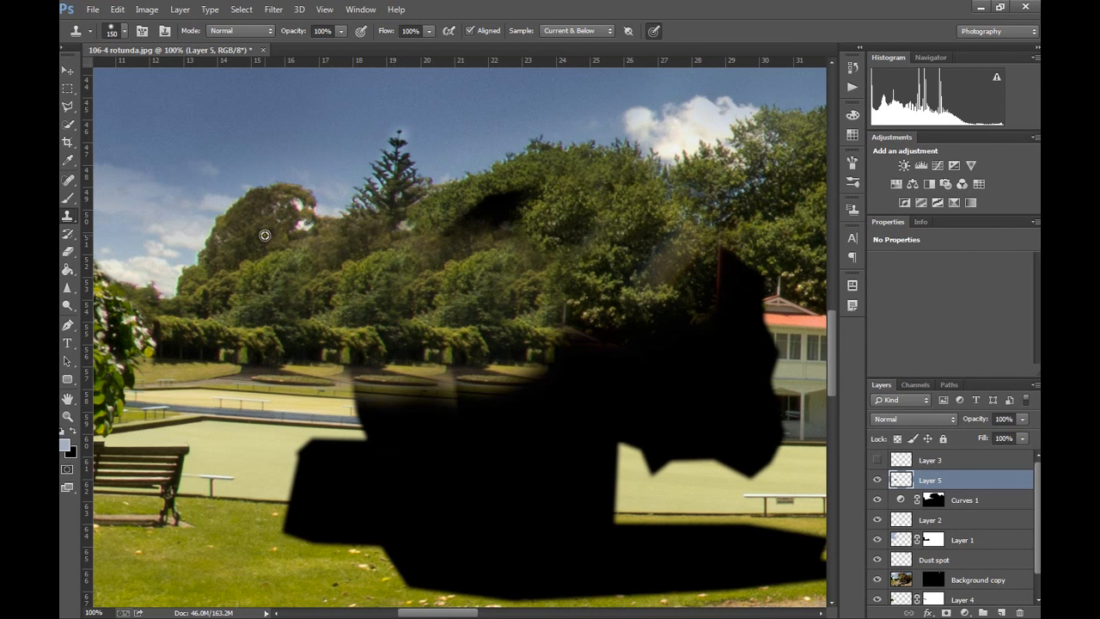
- Fill the remaining gap in the treetops by cloning from the round tree beside the conifer and the foliage above the building
alt+click(265, 235)
drag(435, 237, 485, 228)
drag(750, 275, 602, 290)
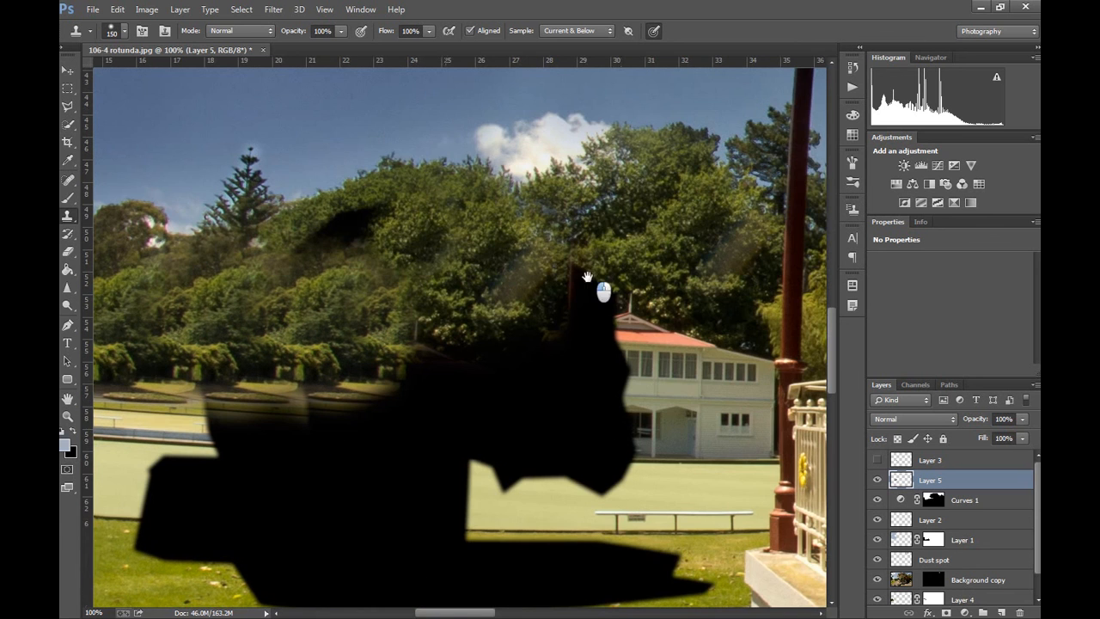
alt+click(653, 228)
mouse_move(447, 249)
mouse_down()
mouse_move(356, 240)
mouse_move(438, 257)
mouse_move(403, 243)
mouse_up()
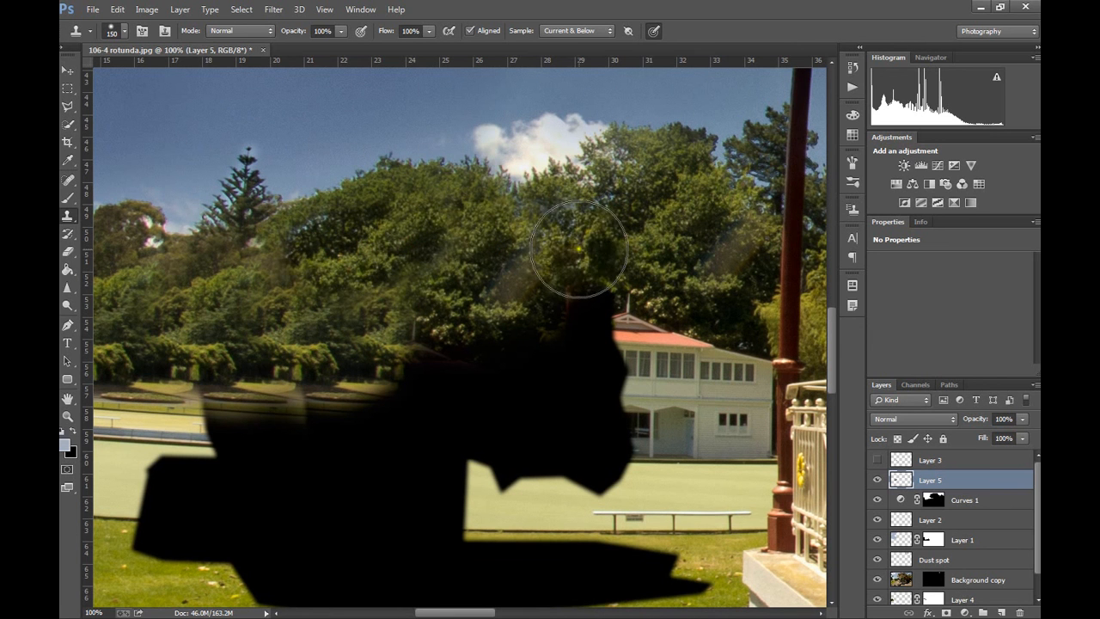
- Touch up the seams between the cloned trees with an 80 px Clone Stamp brush and undo the last stroke
alt+click(361, 219)
key(bracketleft)
key(bracketleft)
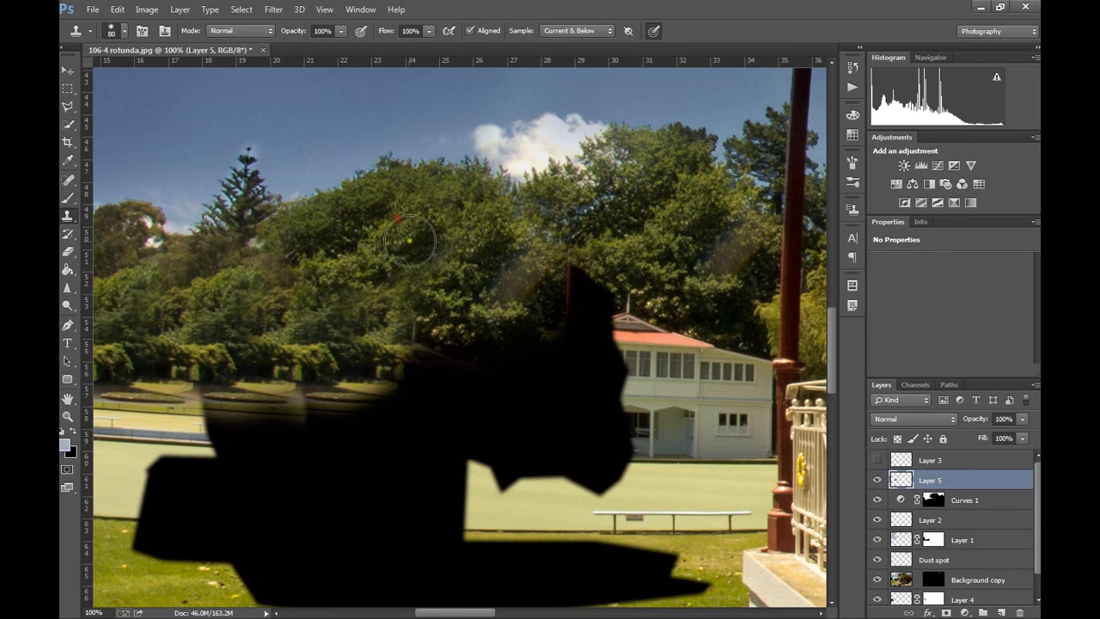
drag(342, 323, 452, 306)
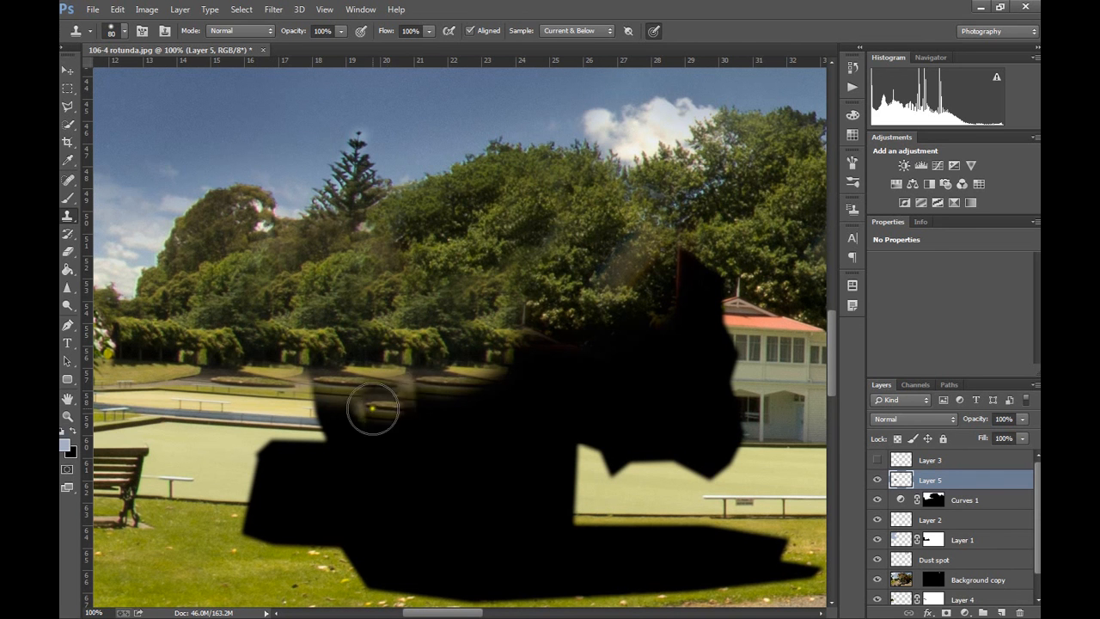
key(ctrl+z)
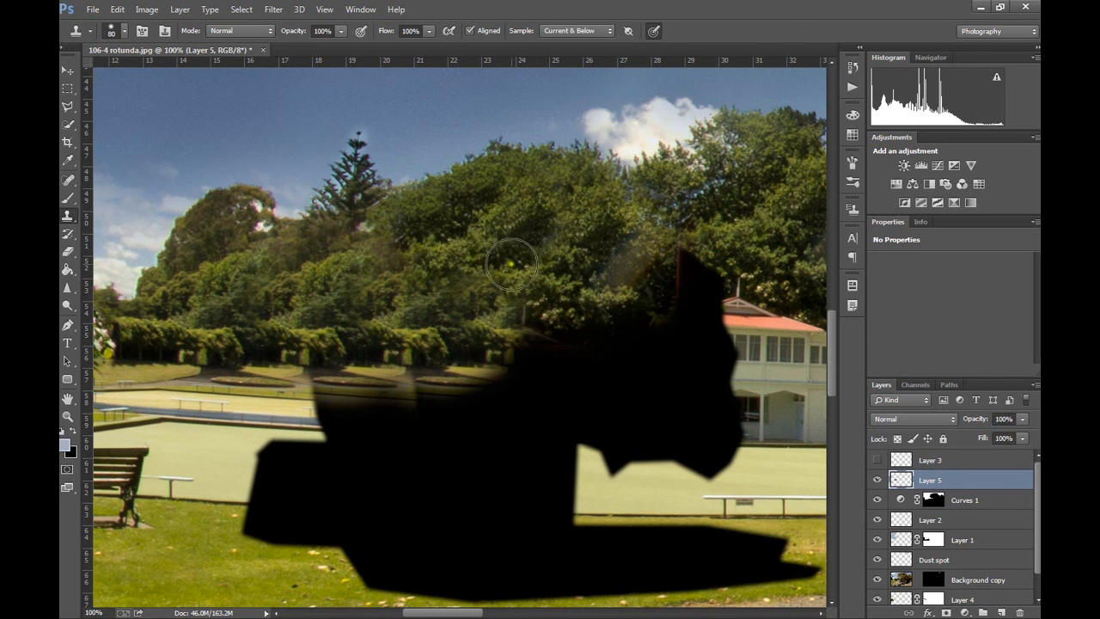
- Select the lower part of the black area and its grass border with the Polygonal Lasso, using a 3 px feather
key(ctrl+minus)
key(ctrl+minus)
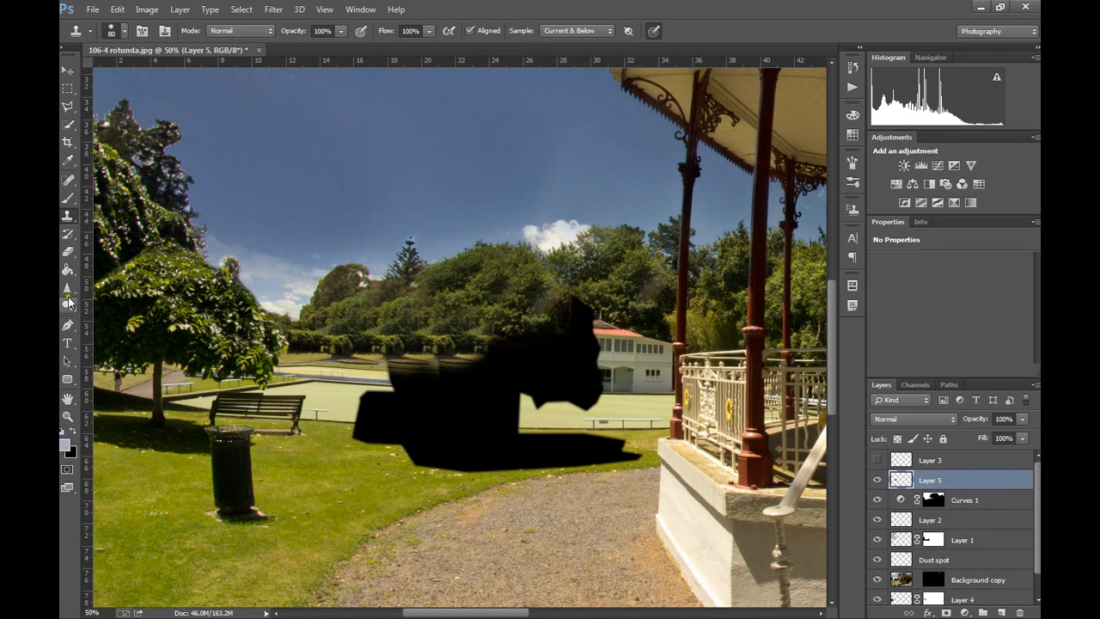
click(70, 107)
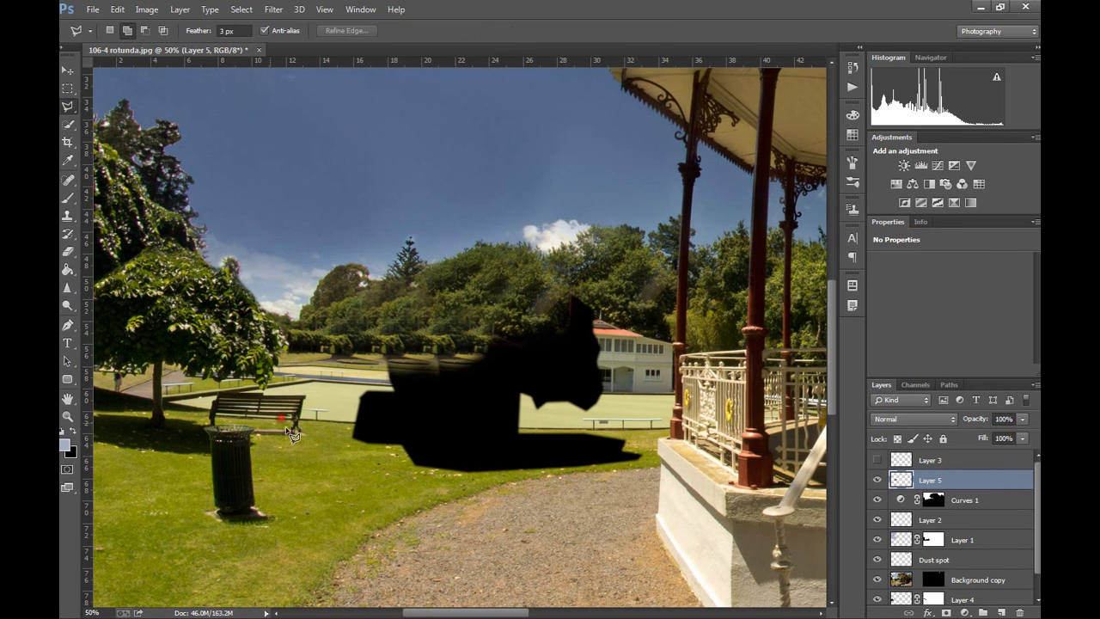
click(341, 401)
click(331, 451)
click(478, 476)
click(652, 455)
click(343, 384)
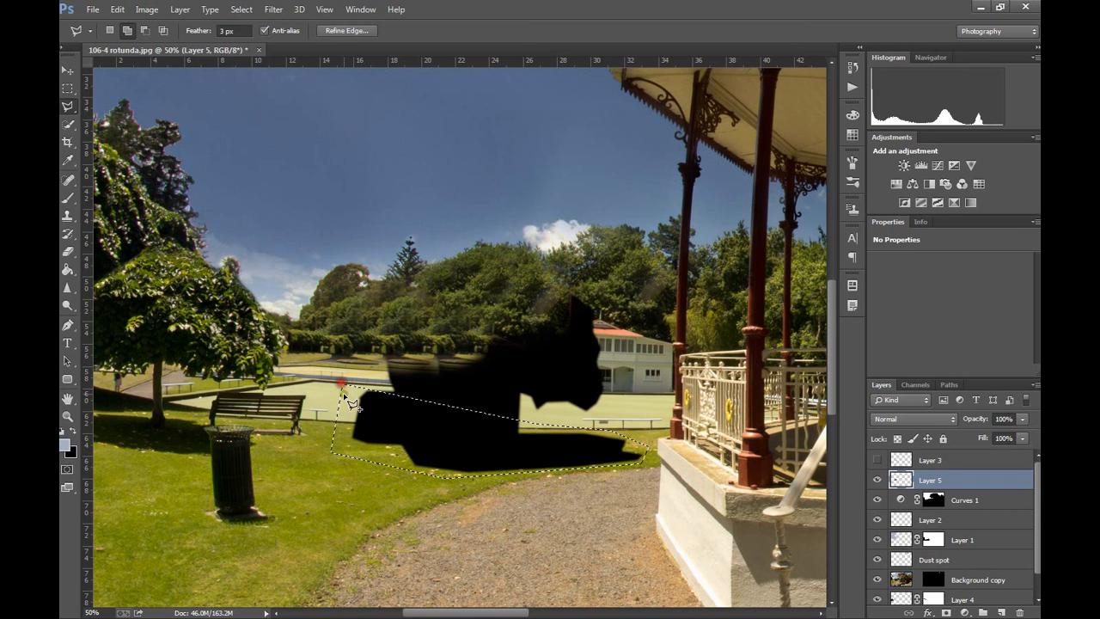
- Try a Content-Aware fill on the selected lower black area, undo it and clear the selection
click(92, 9)
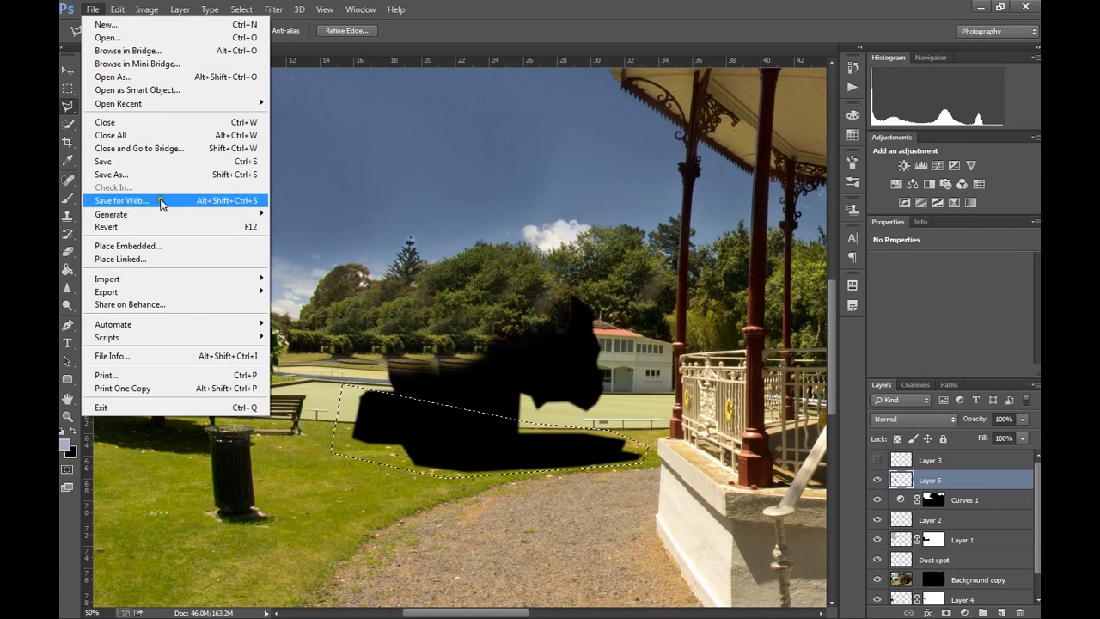
mouse_move(117, 9)
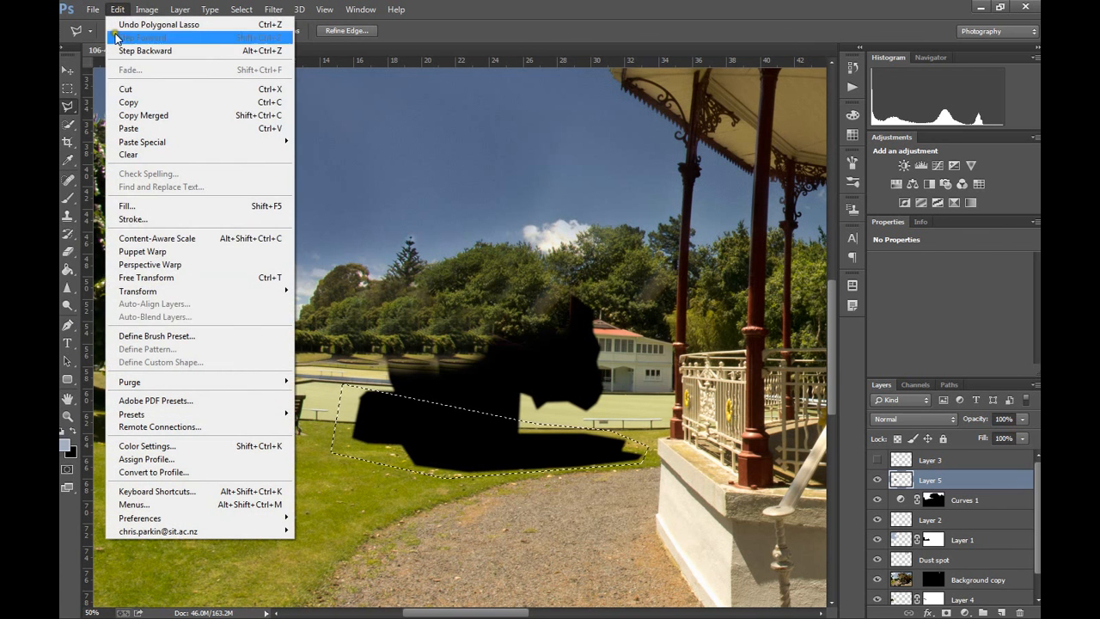
click(163, 209)
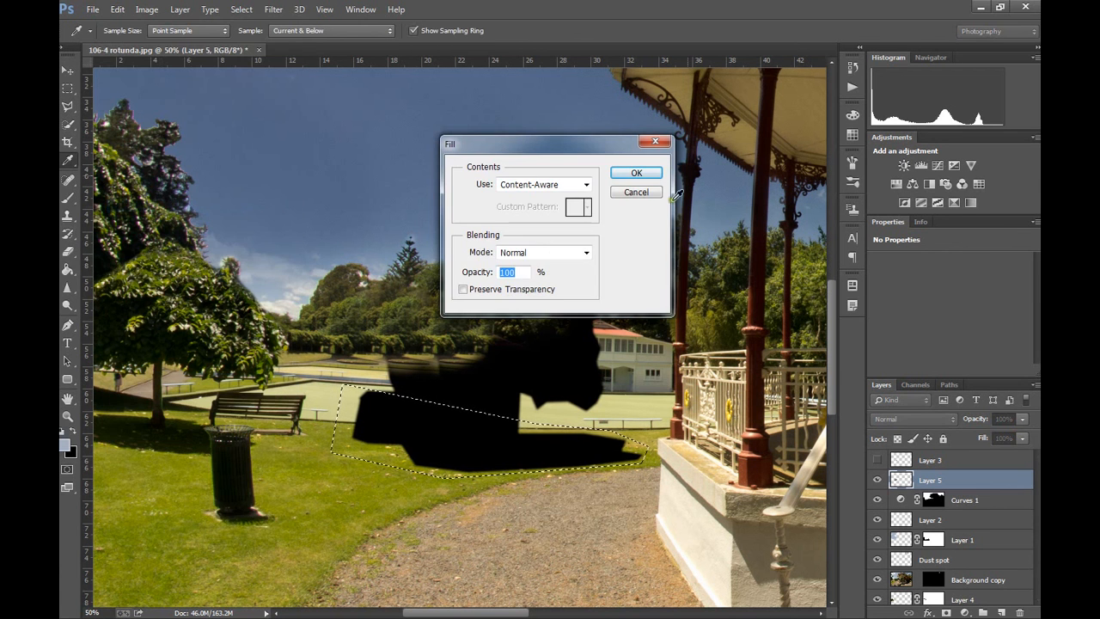
click(642, 170)
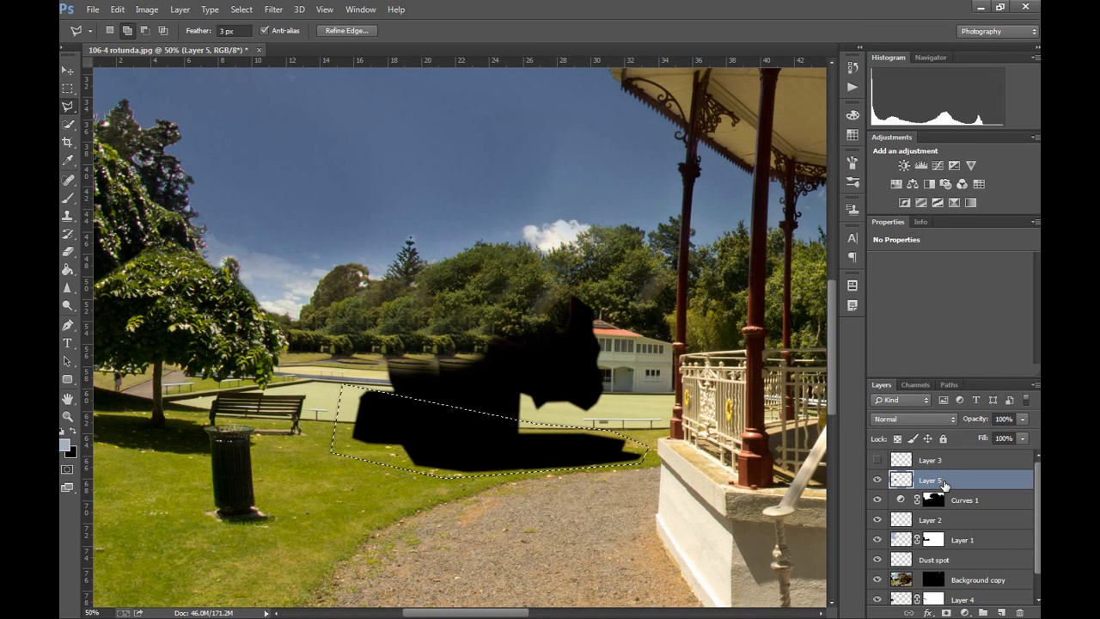
key(ctrl+d)
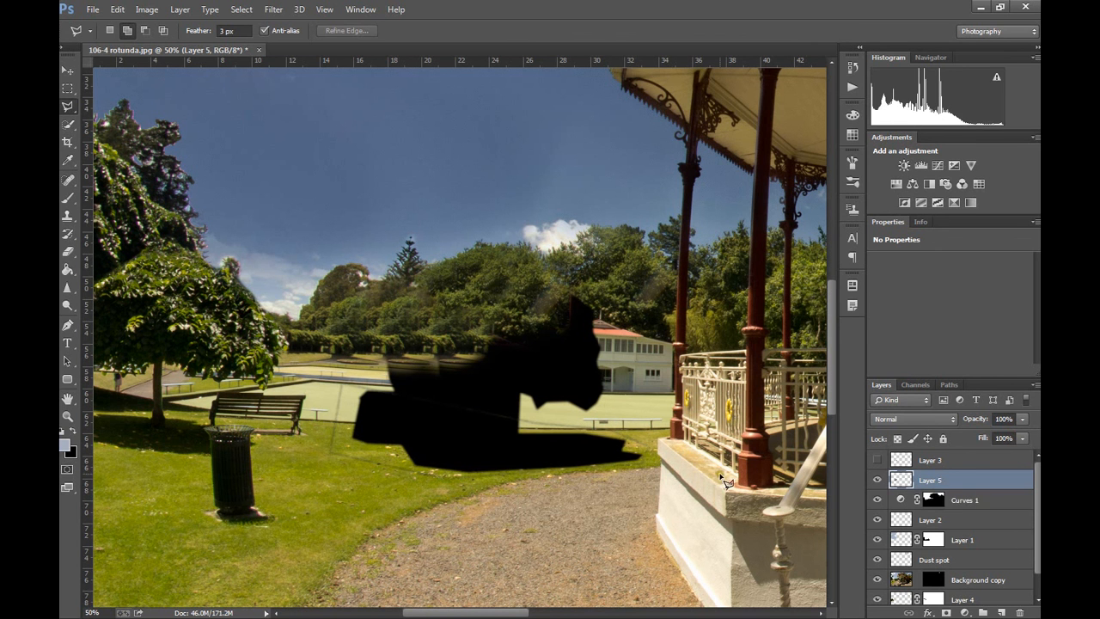
key(ctrl+shift+z)
key(ctrl+shift+z)
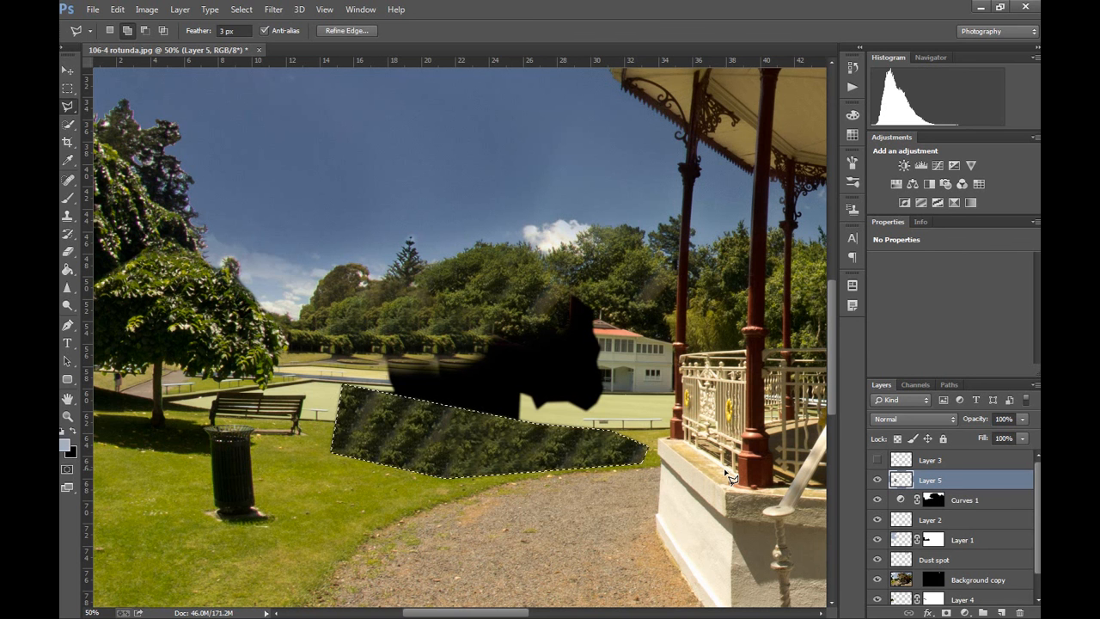
key(ctrl+alt+z)
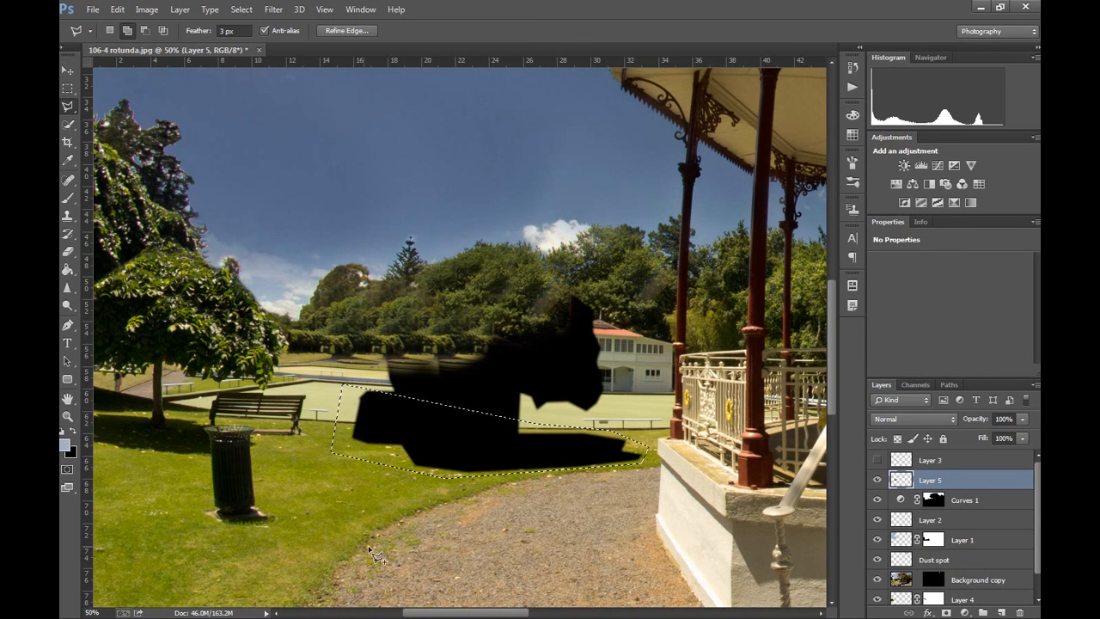
key(ctrl+d)
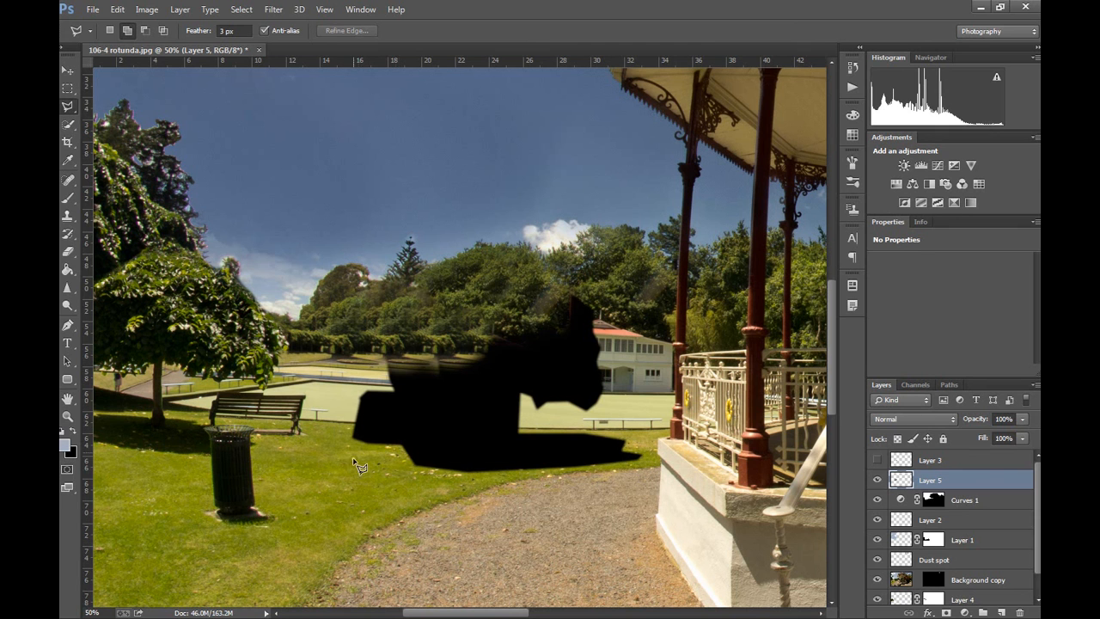
- Clone the border between the bowling green and the grass into the near end of the black area with an 80 px Clone Stamp brush
click(76, 213)
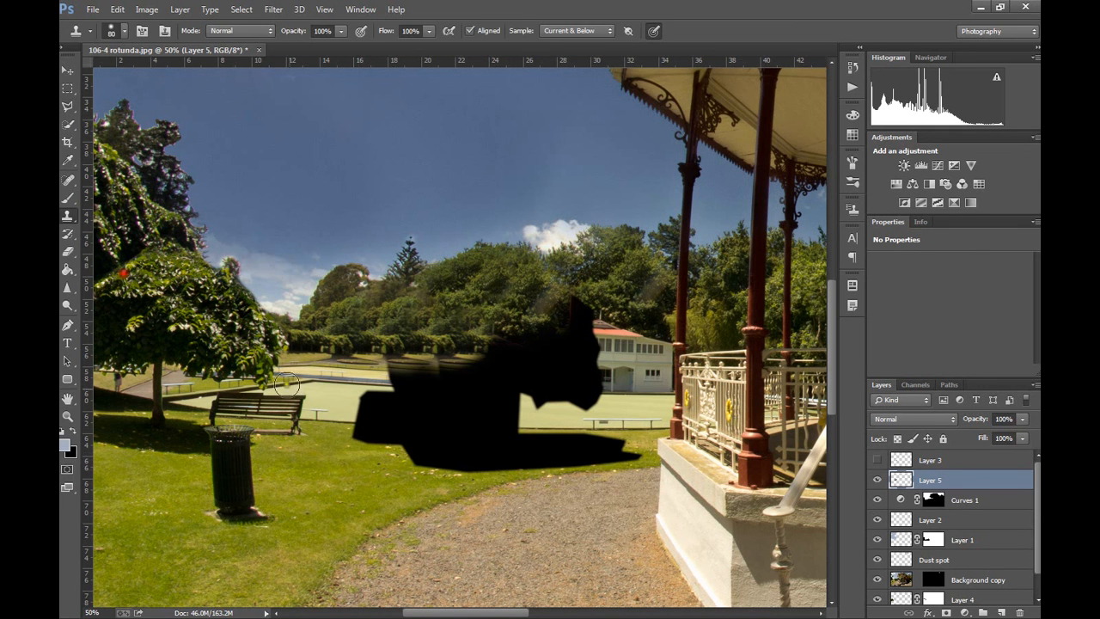
alt+click(335, 419)
click(363, 419)
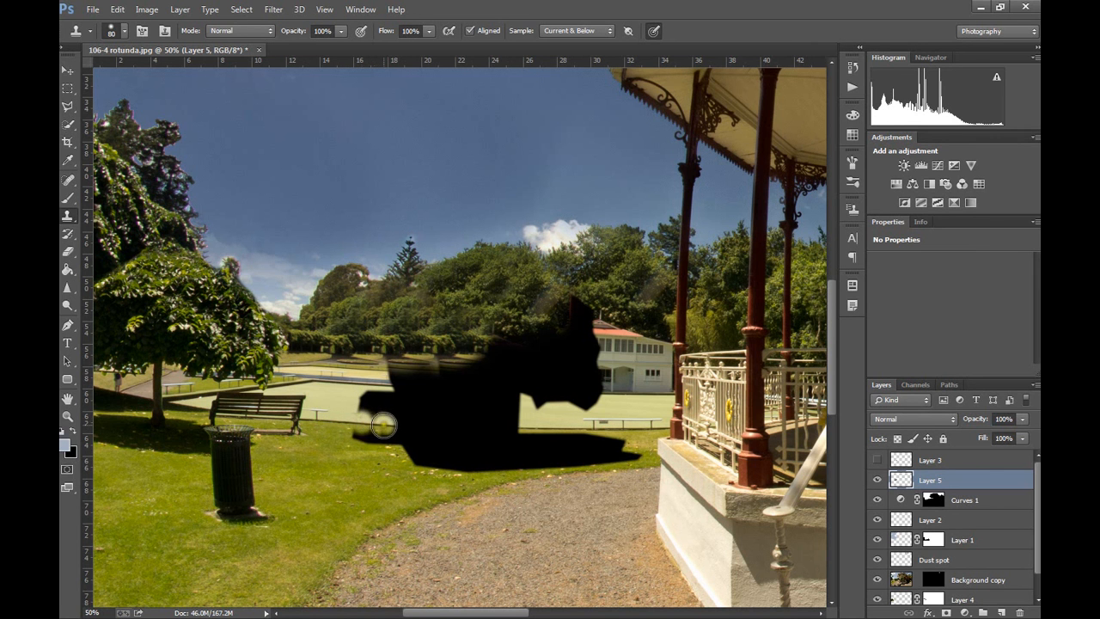
click(379, 424)
click(392, 424)
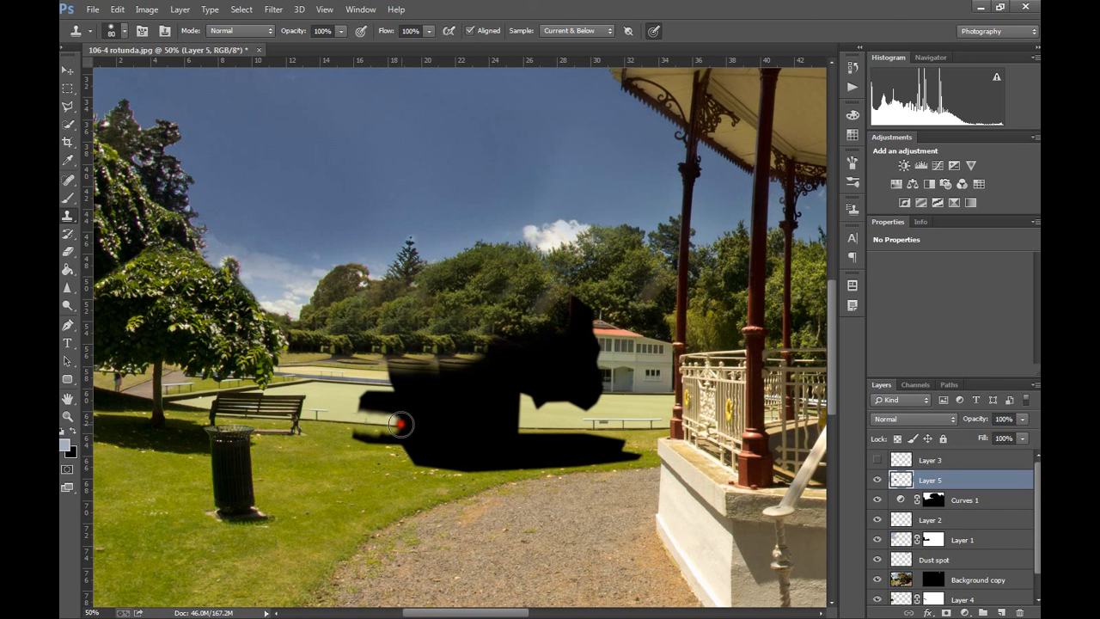
click(407, 423)
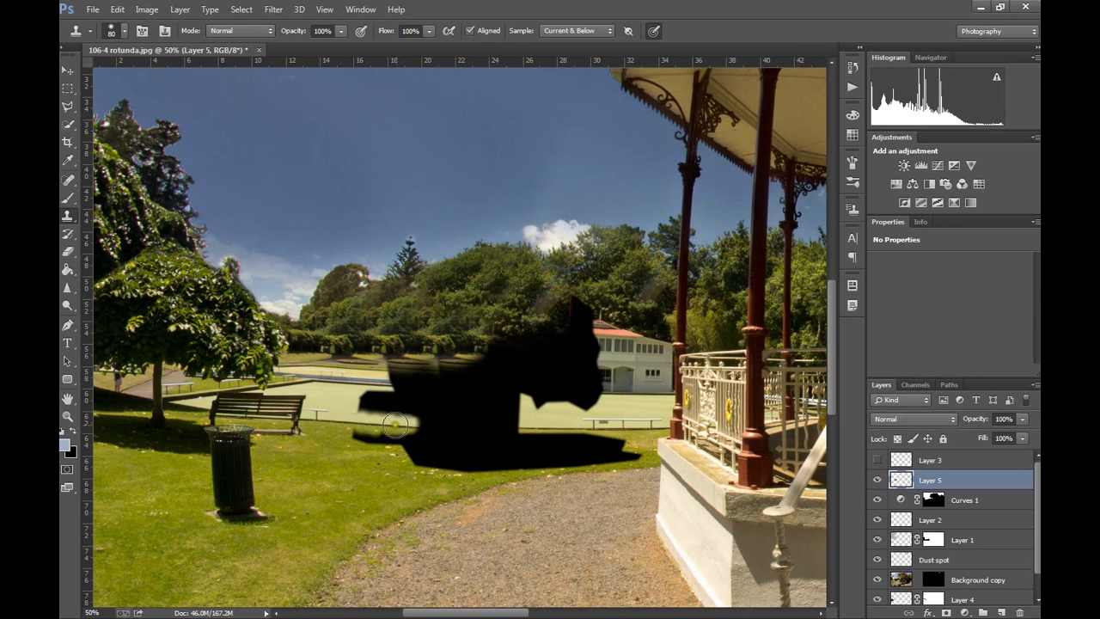
- Clone grass along the underside of the new border and extend the green's edge across the black area to the existing green
alt+click(347, 456)
drag(348, 437, 413, 440)
alt+click(413, 427)
key(ctrl+plus)
key(ctrl+plus)
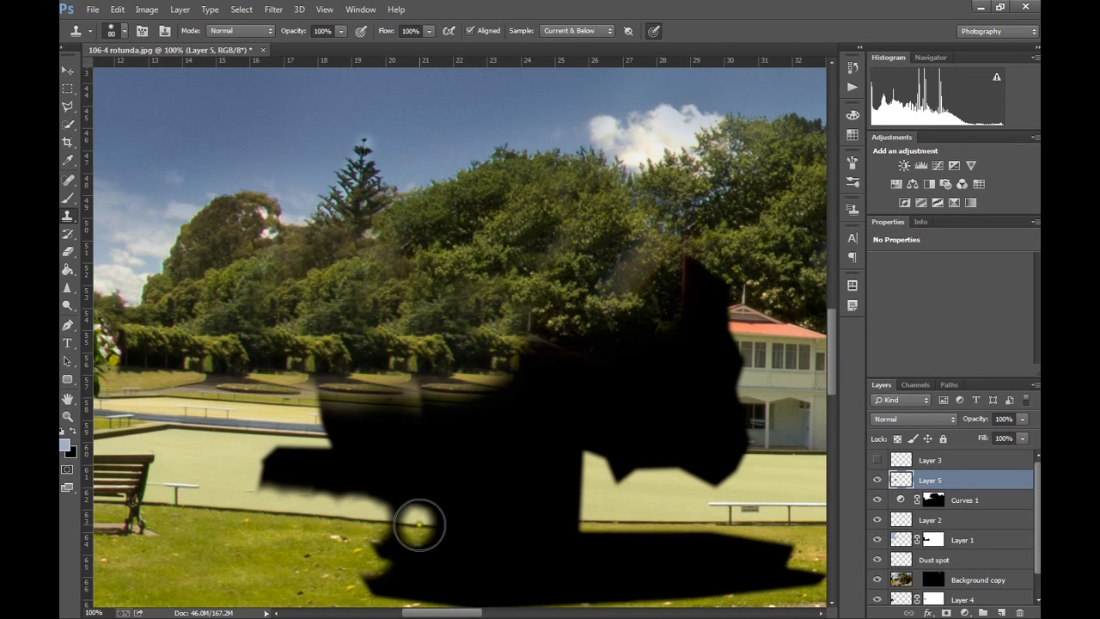
mouse_move(400, 523)
mouse_down()
mouse_move(555, 526)
mouse_move(559, 537)
mouse_move(564, 528)
mouse_up()
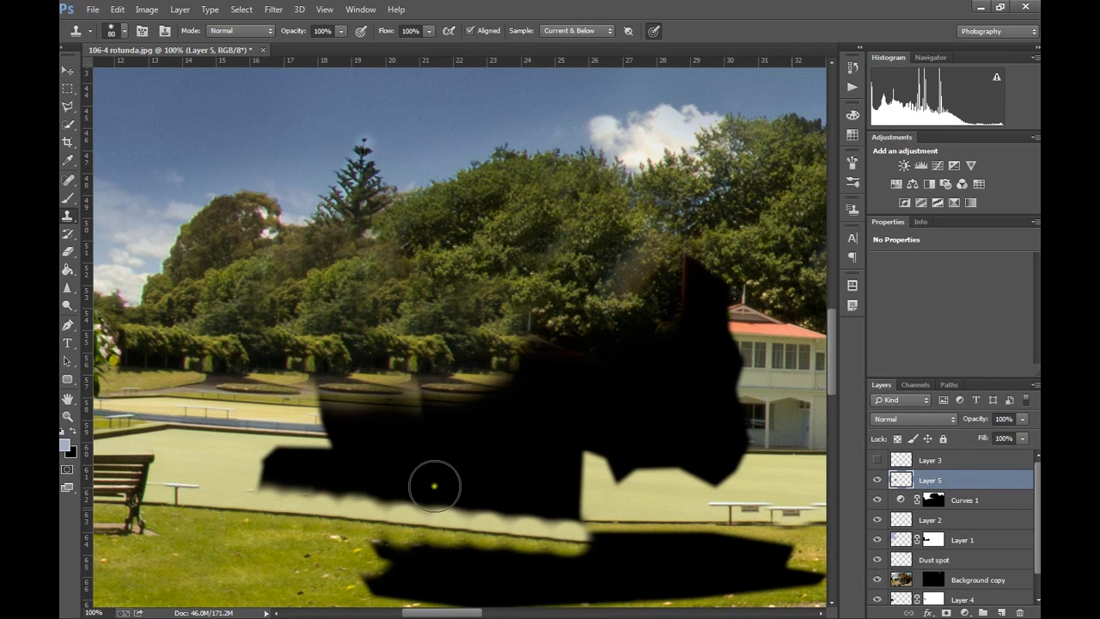
- Try to warp Layer 5 so the cloned edge of the bowling green runs level with the existing edge
key(ctrl+t)
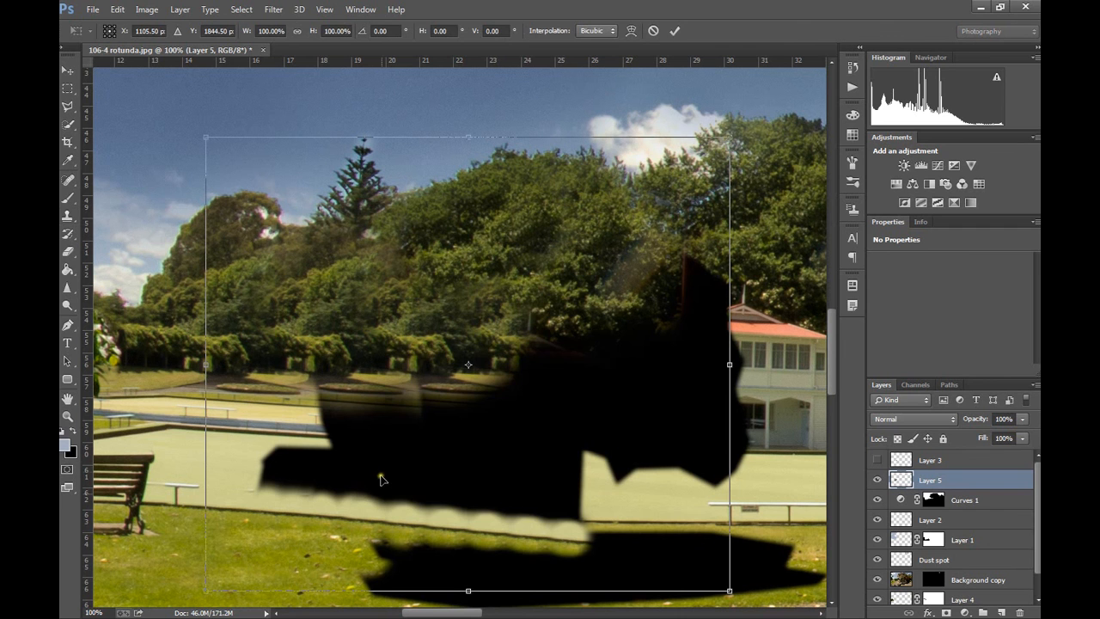
right_click(406, 510)
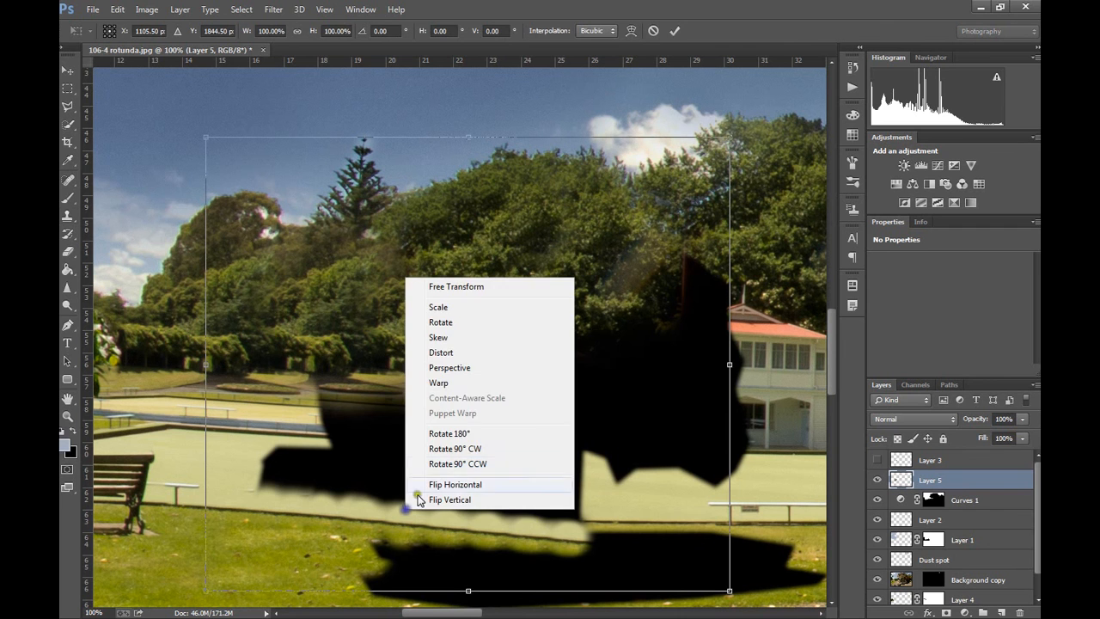
click(464, 382)
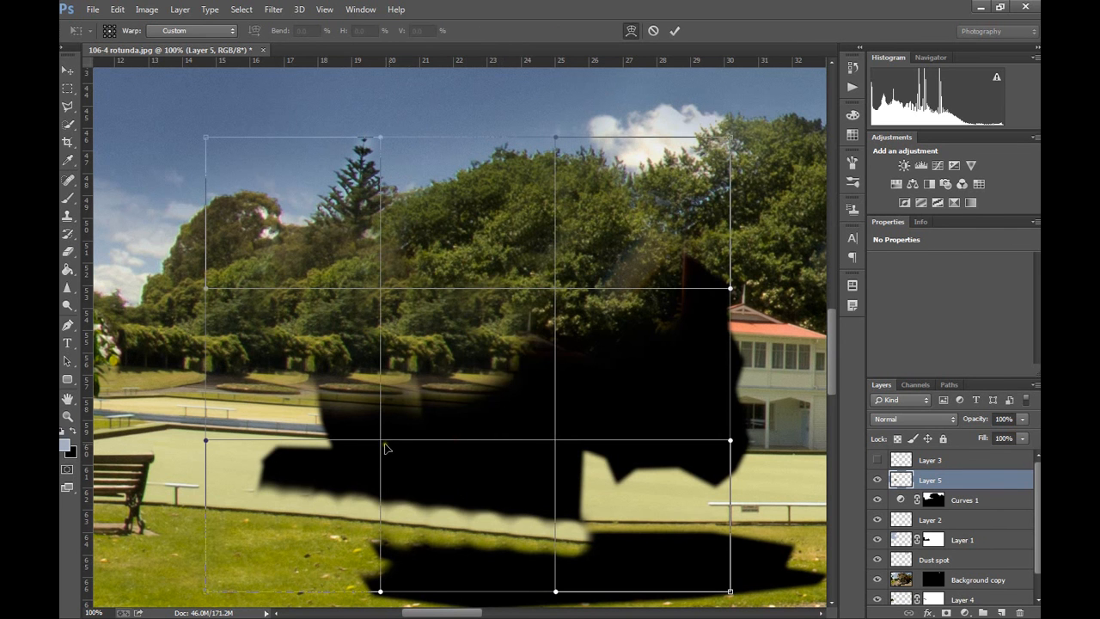
drag(559, 443, 559, 424)
drag(555, 591, 556, 562)
drag(482, 511, 481, 522)
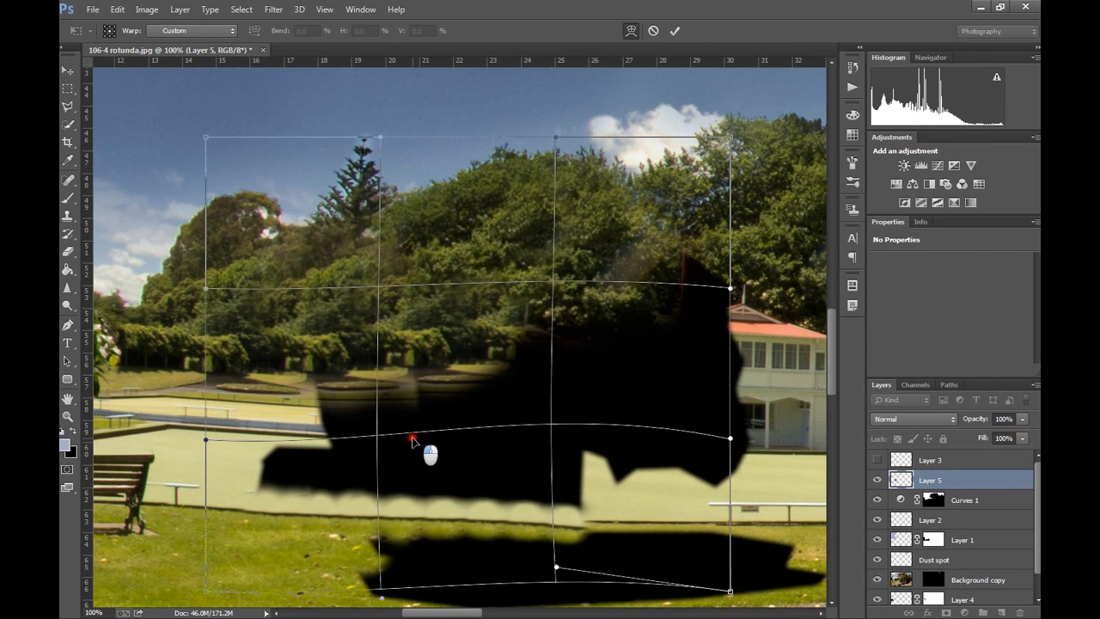
drag(412, 438, 411, 443)
drag(556, 567, 577, 537)
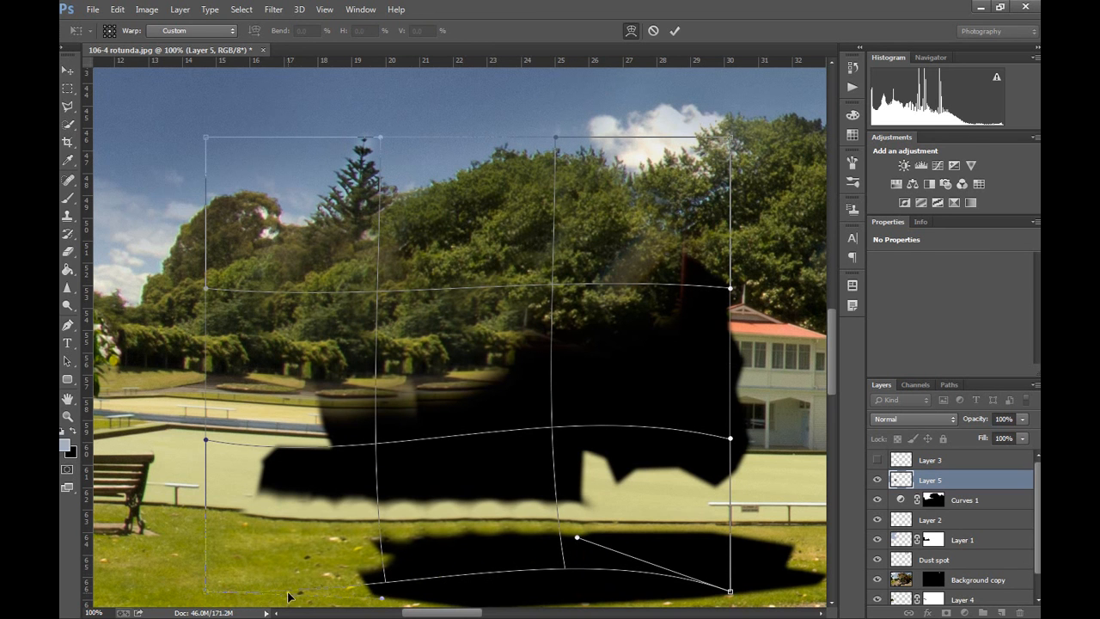
drag(230, 592, 246, 566)
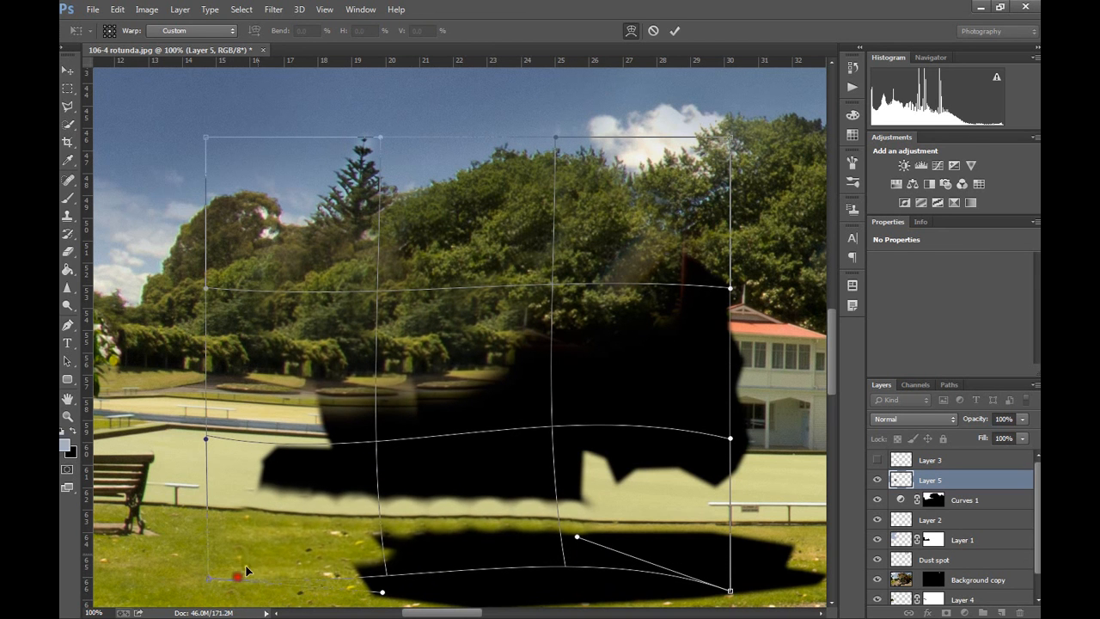
drag(215, 456, 186, 481)
mouse_move(284, 573)
mouse_down()
mouse_move(277, 576)
mouse_move(279, 560)
mouse_up()
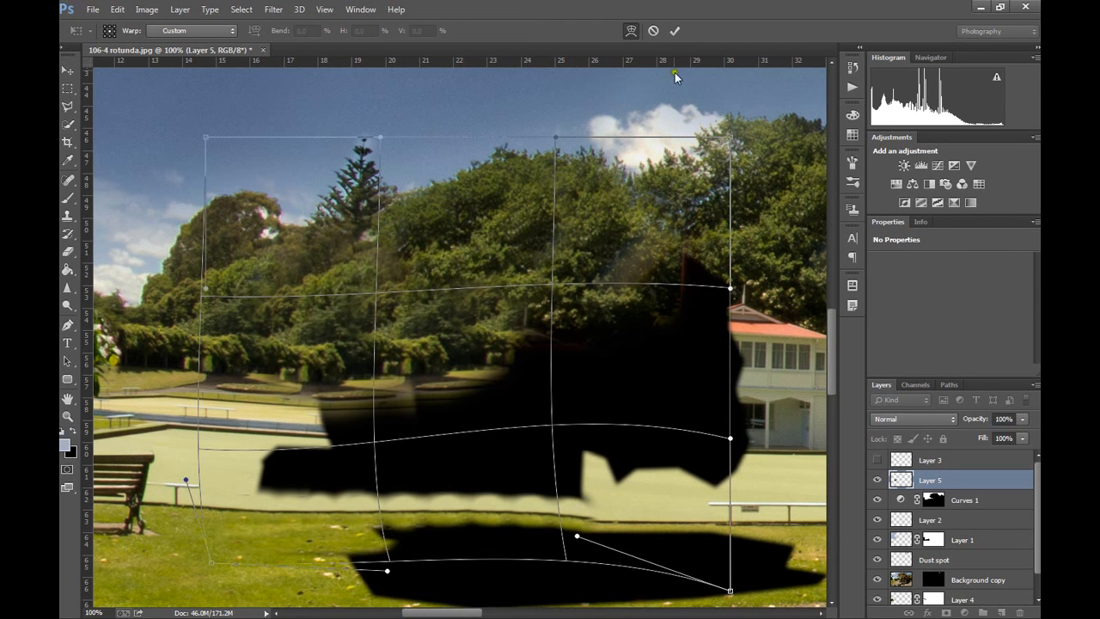
click(652, 32)
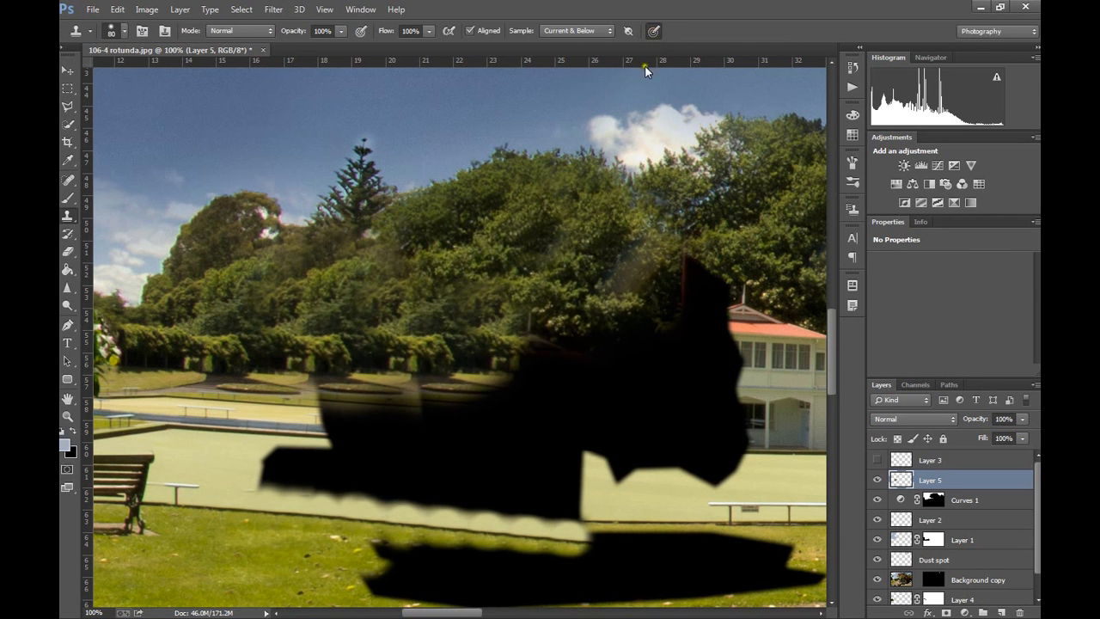
- Distort Layer 5 by raising its lower-right corner until the cloned green edge lines up with the existing edge
key(ctrl+t)
right_click(532, 301)
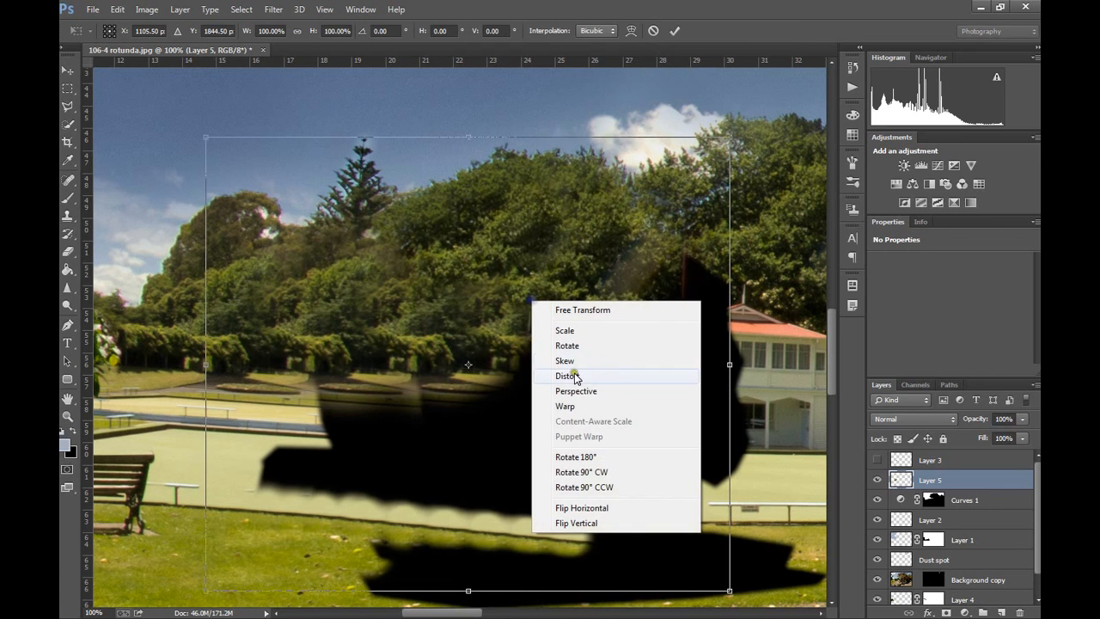
click(604, 374)
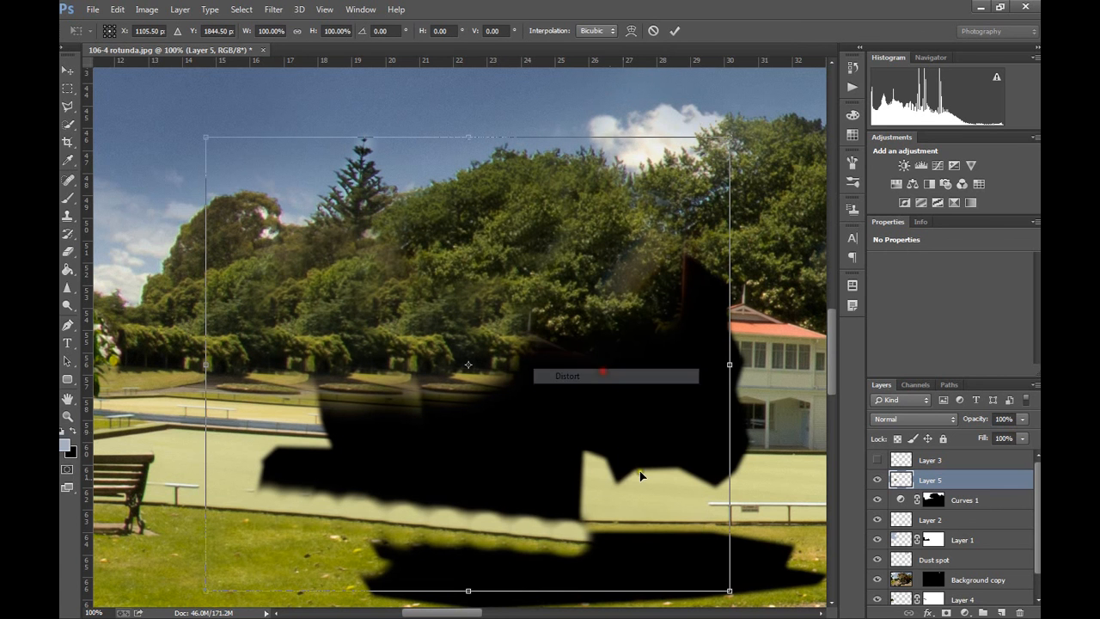
drag(729, 591, 728, 558)
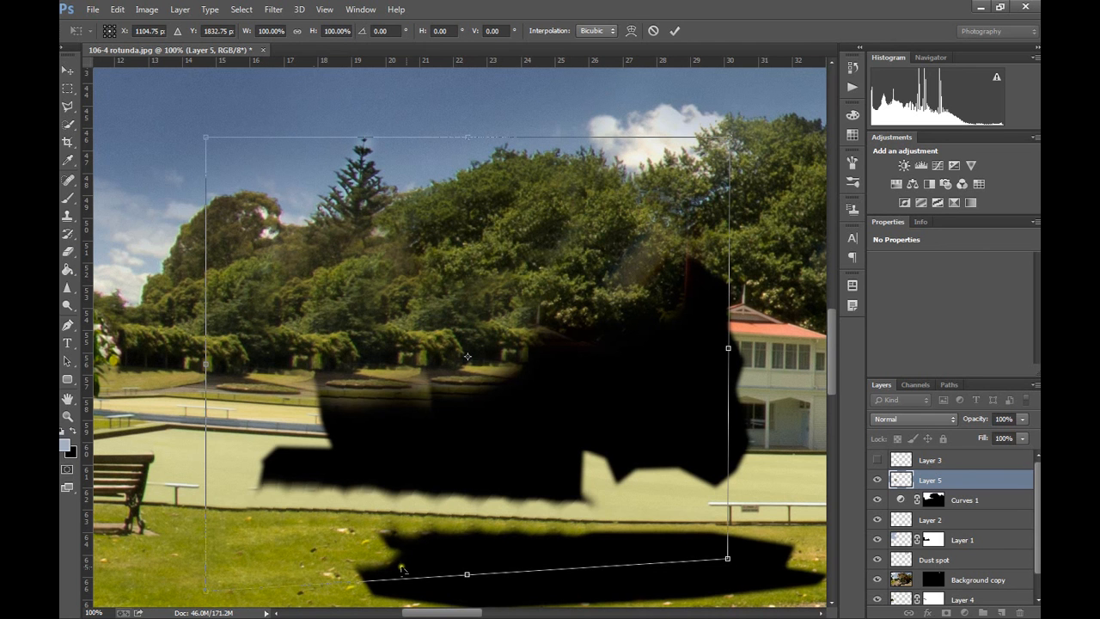
click(671, 33)
key(s)
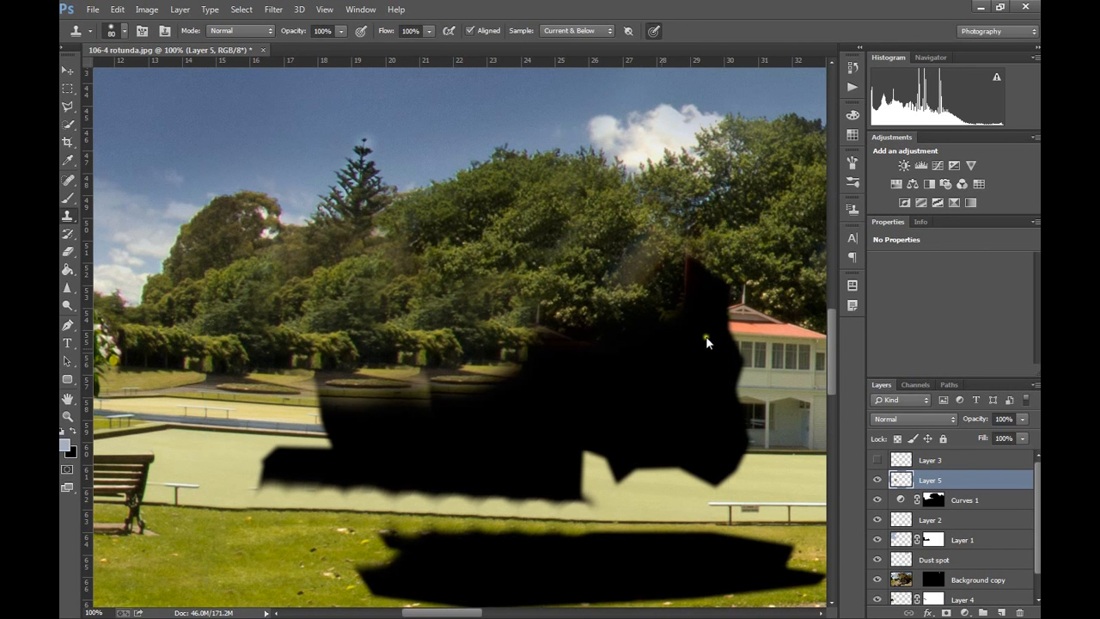
mouse_move(719, 336)
mouse_down()
mouse_move(719, 326)
mouse_move(741, 331)
mouse_up()
- Compare the image with Layer 5 off and on, and check Layer 5 and Curves 1 in the layer stack
click(878, 481)
click(877, 481)
scroll(890, 507, down, 1)
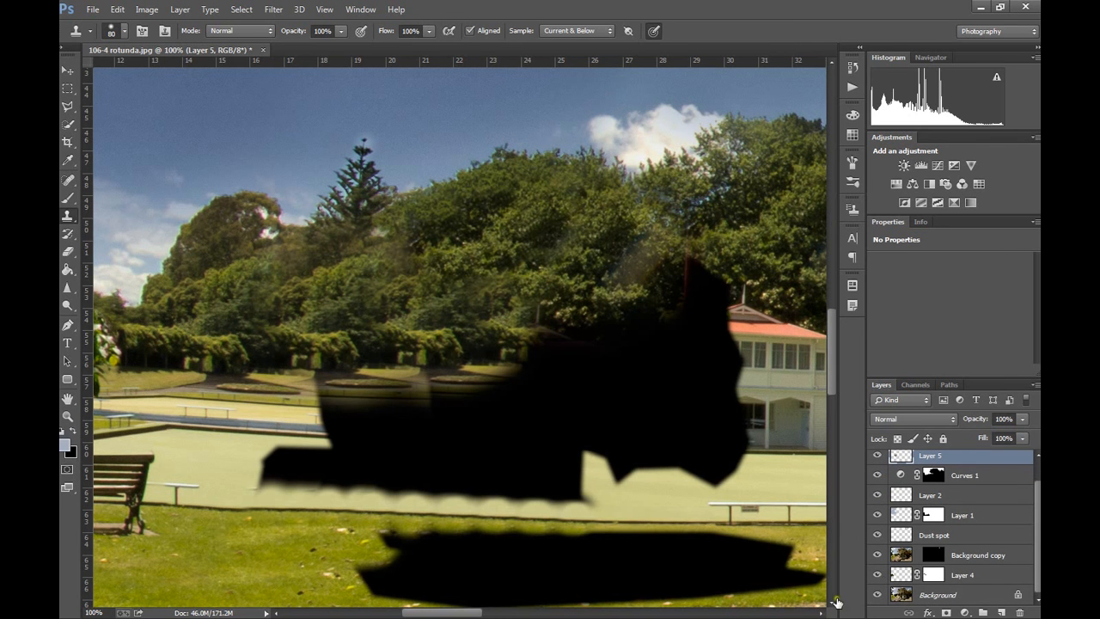
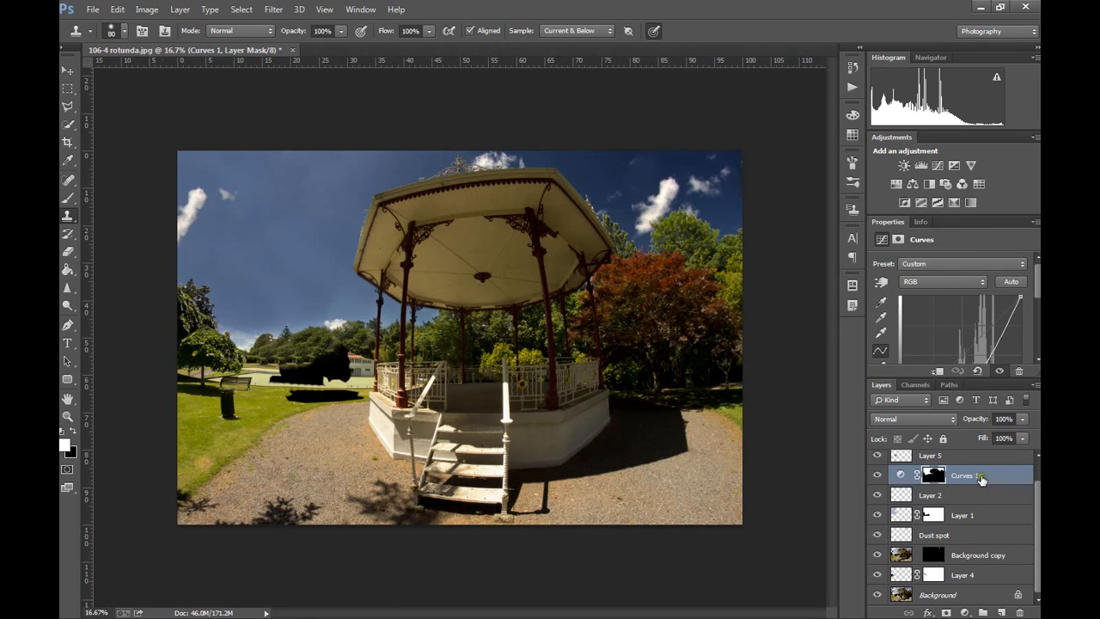
scroll(1037, 497, up, 1)
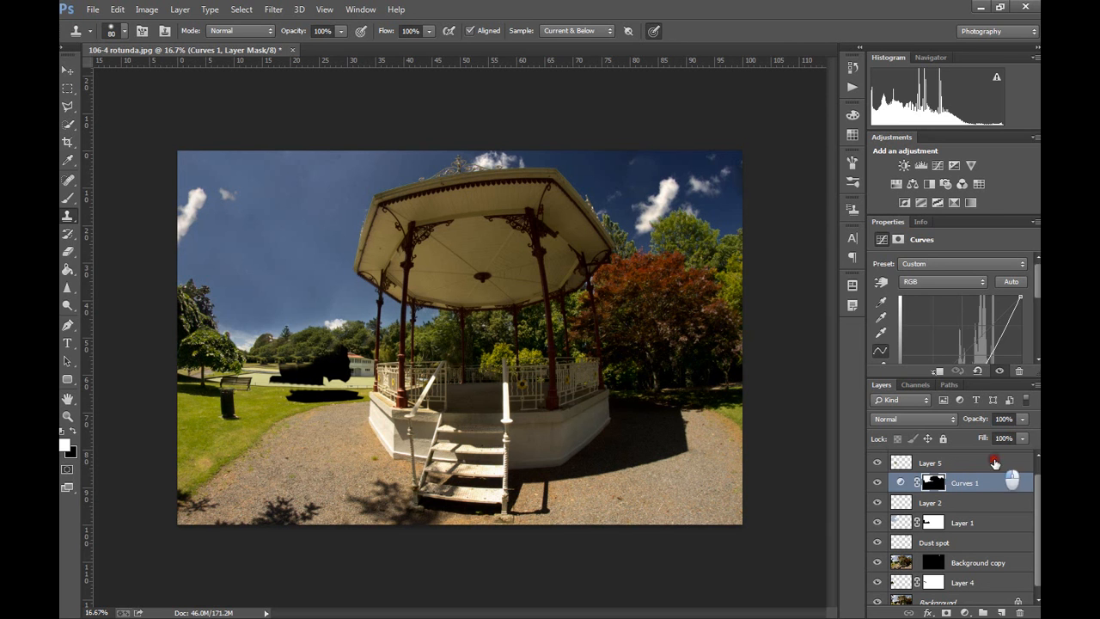
click(996, 465)
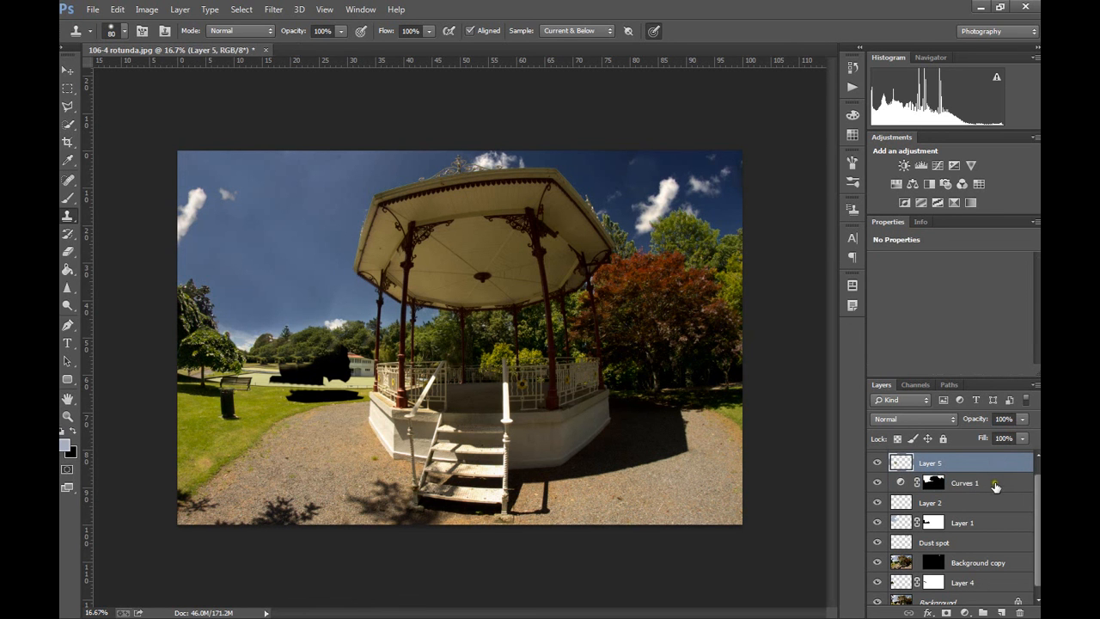
click(995, 486)
scroll(1037, 509, up, 2)
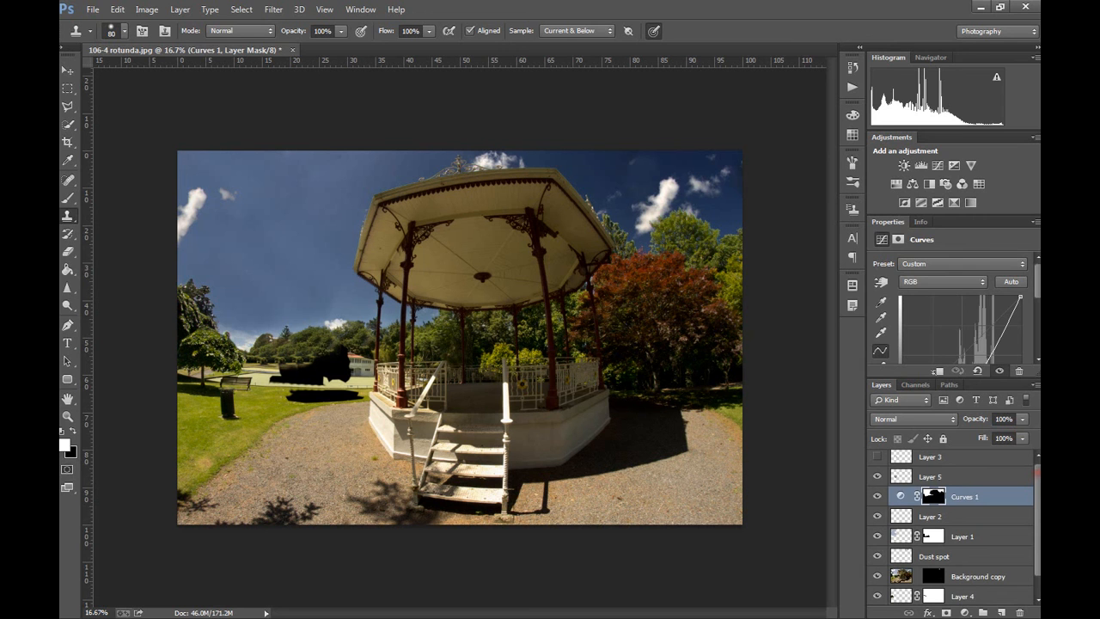
scroll(1038, 490, up, 1)
- Make Layer 3 with the mirrored building half visible over the black area
click(1001, 479)
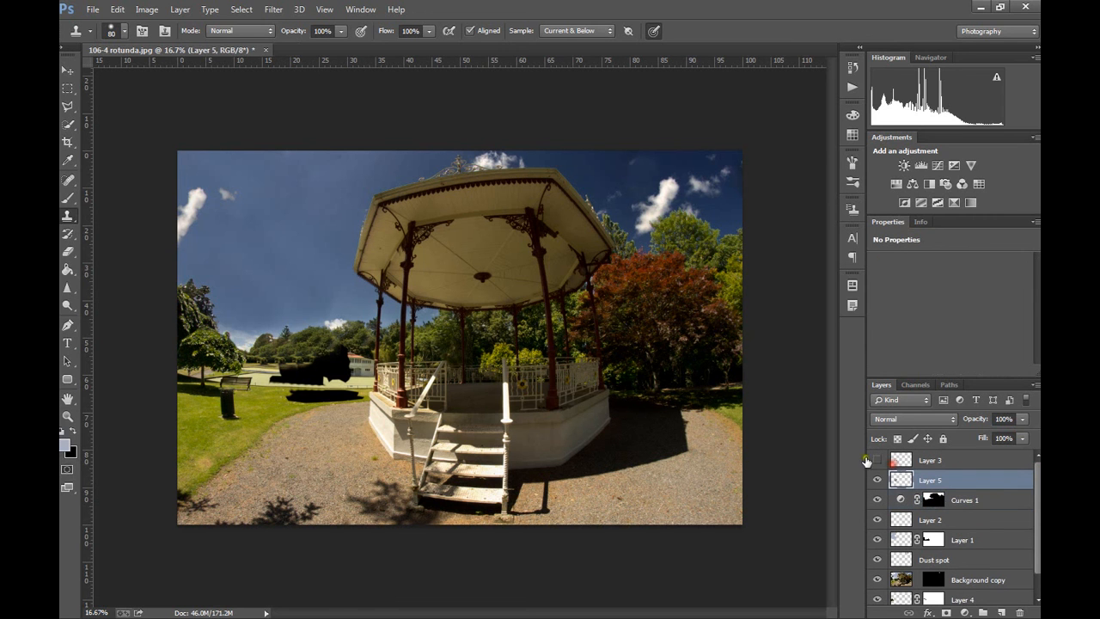
click(878, 460)
click(878, 460)
click(878, 460)
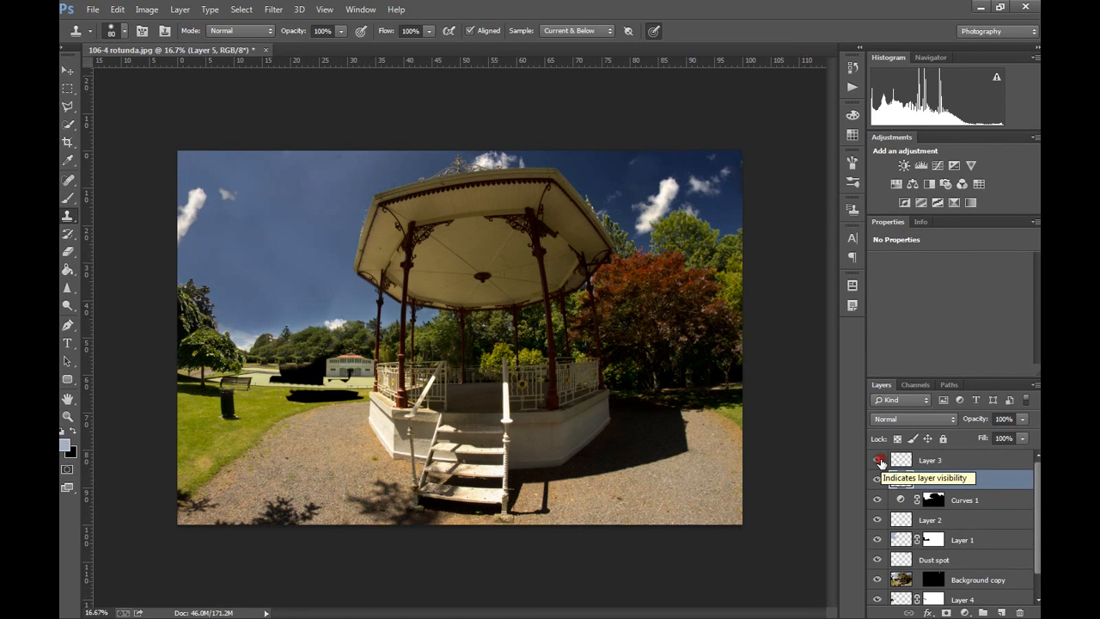
- Stamp all visible layers into a new layer above Layer 3
click(989, 460)
click(1001, 612)
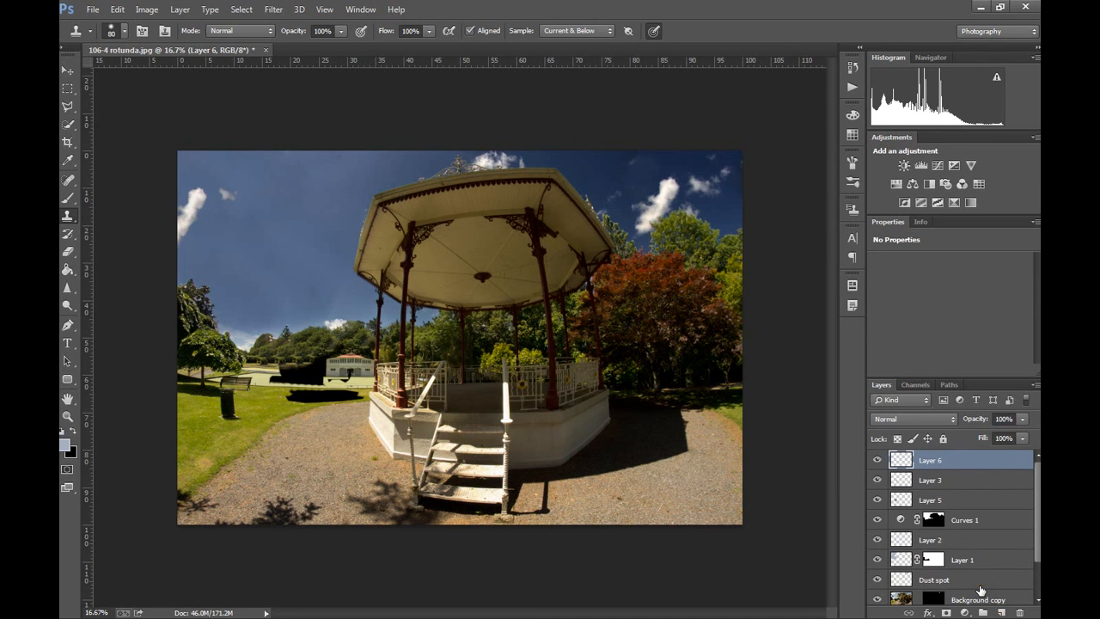
key(ctrl+shift+alt+e)
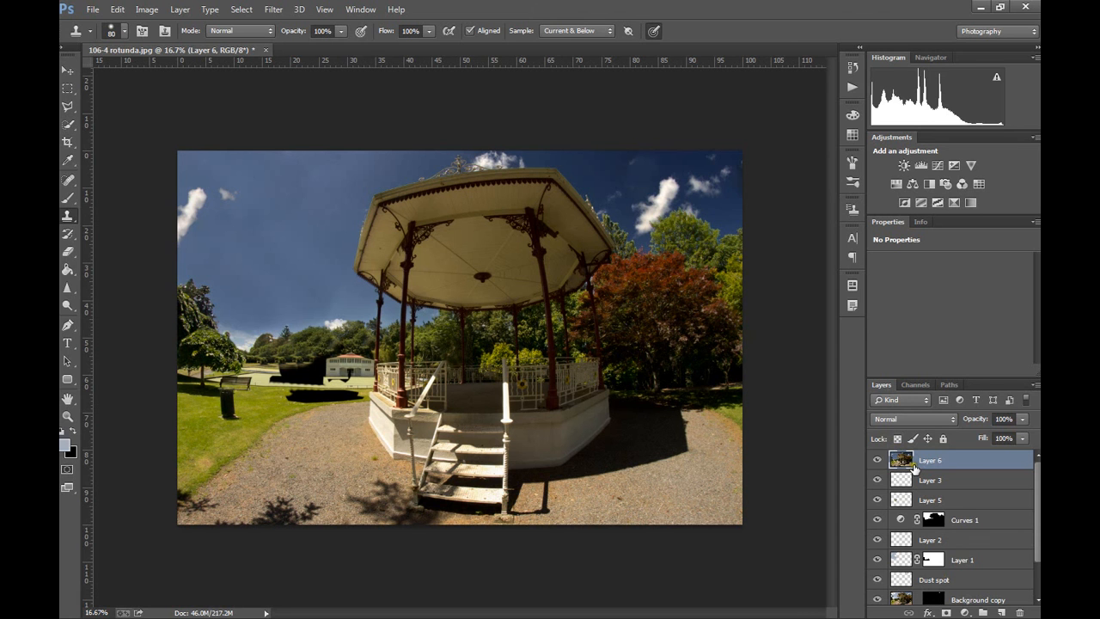
- Copy the Curves 1 layer mask onto Layer 6 and check the masked area as a red overlay
click(935, 521)
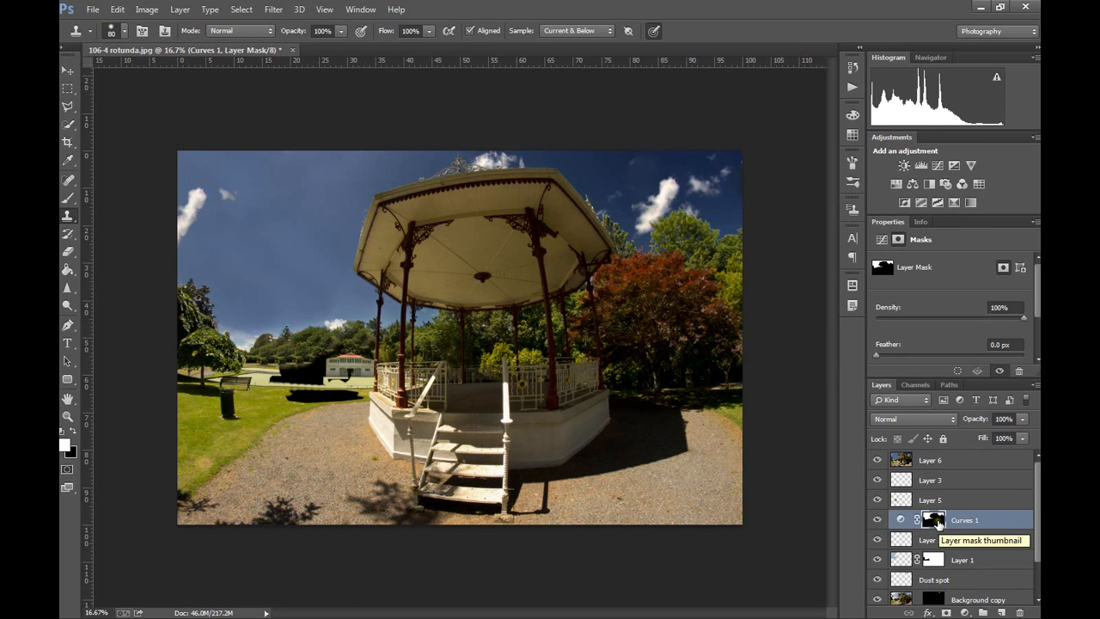
drag(938, 523, 940, 464)
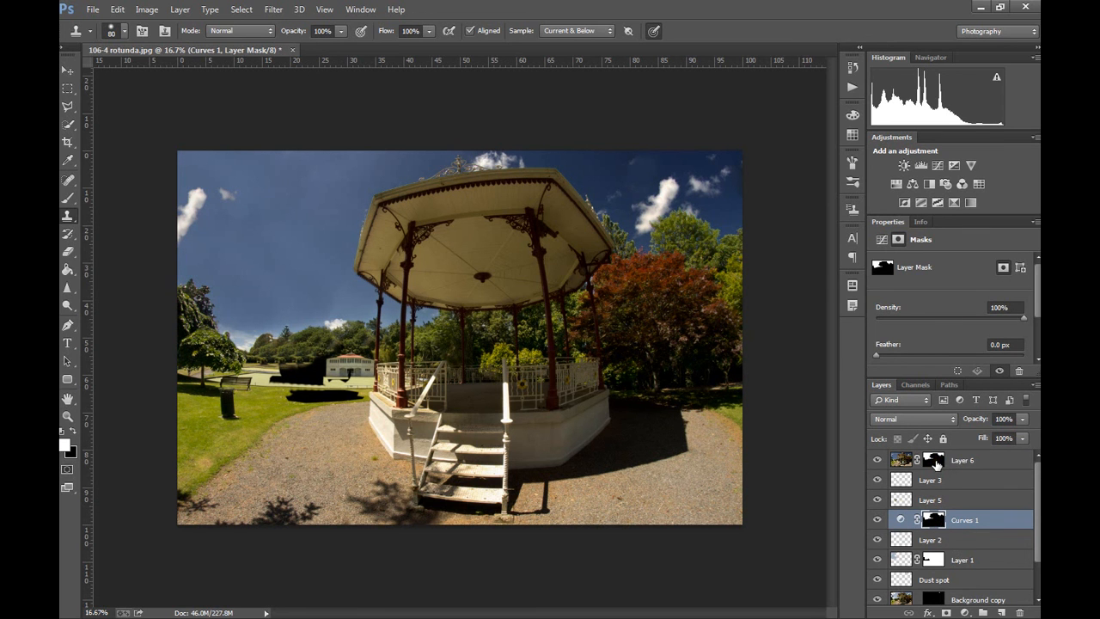
click(940, 463)
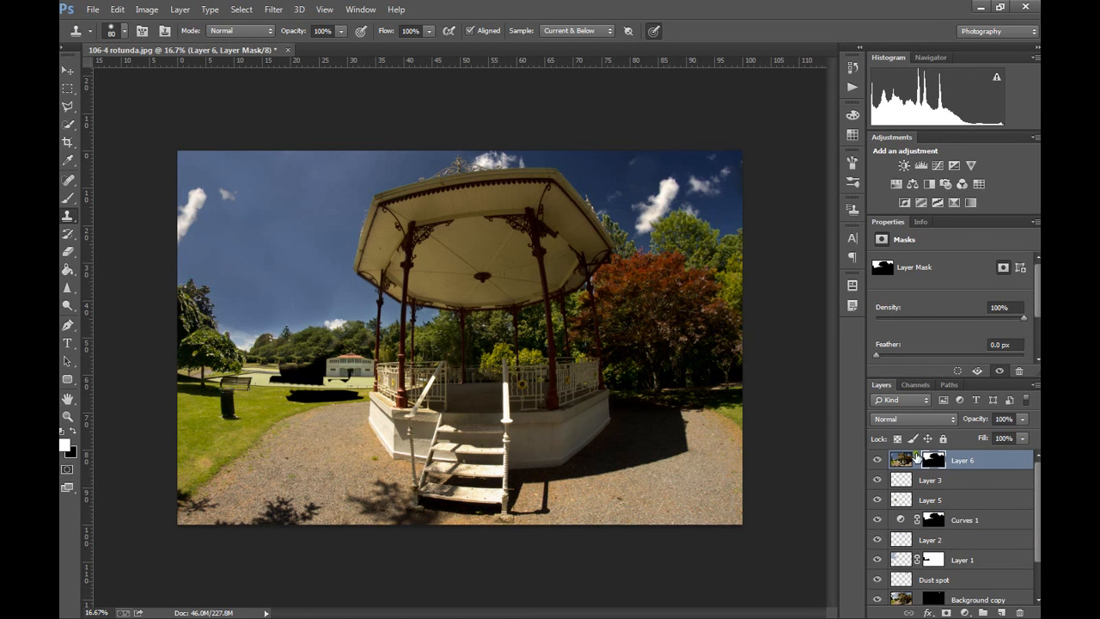
alt+shift+click(925, 453)
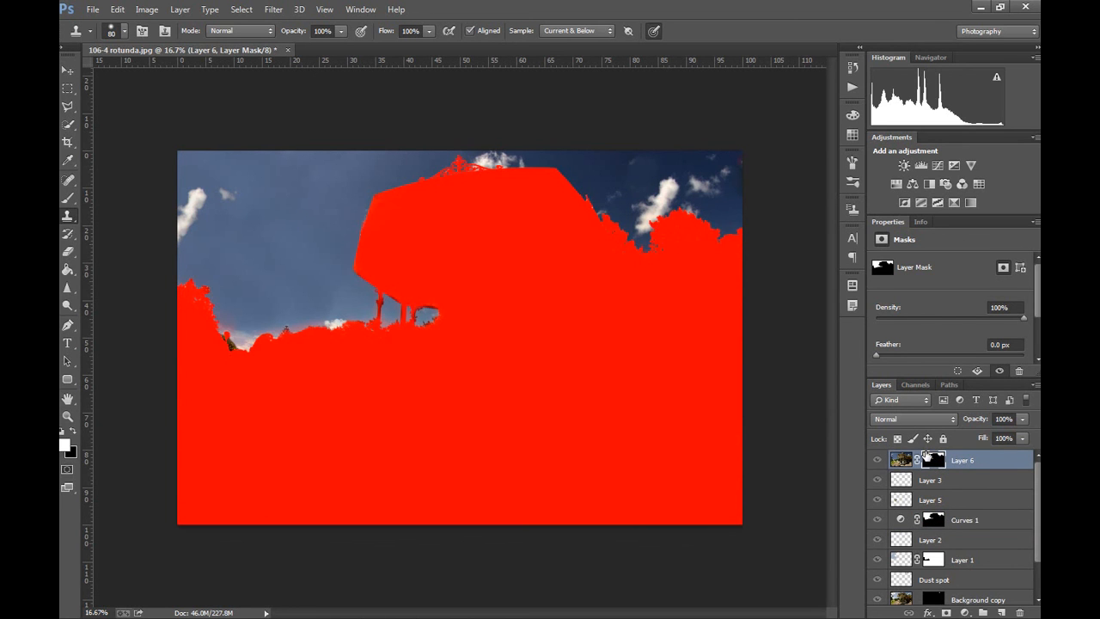
alt+shift+click(925, 453)
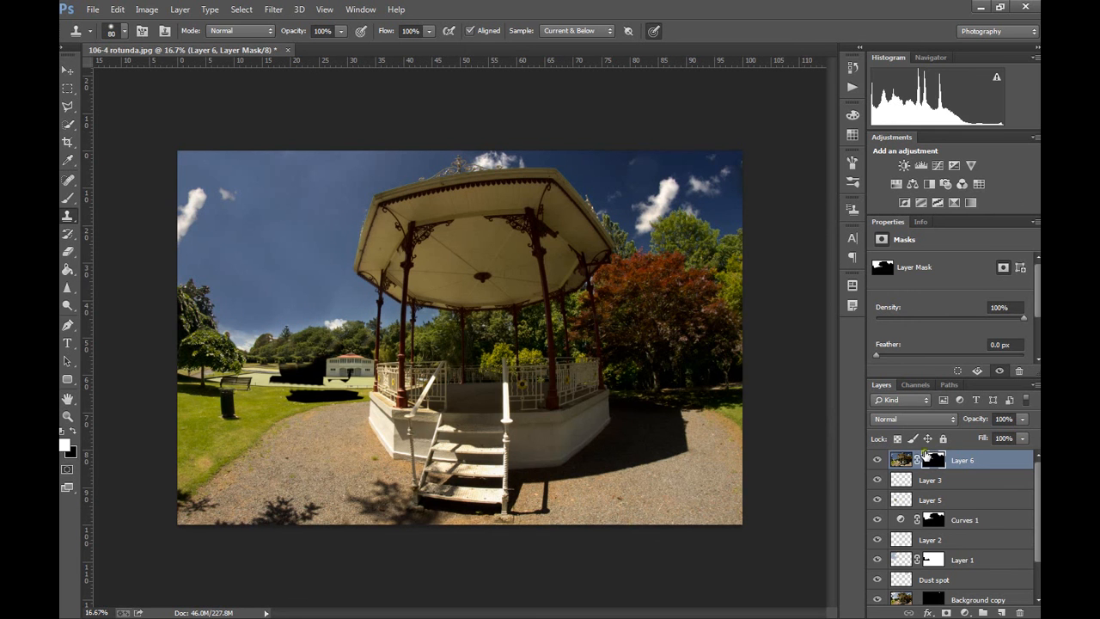
- Apply the copied mask to Layer 6 and try filling Layer 3 below it with black
right_click(934, 462)
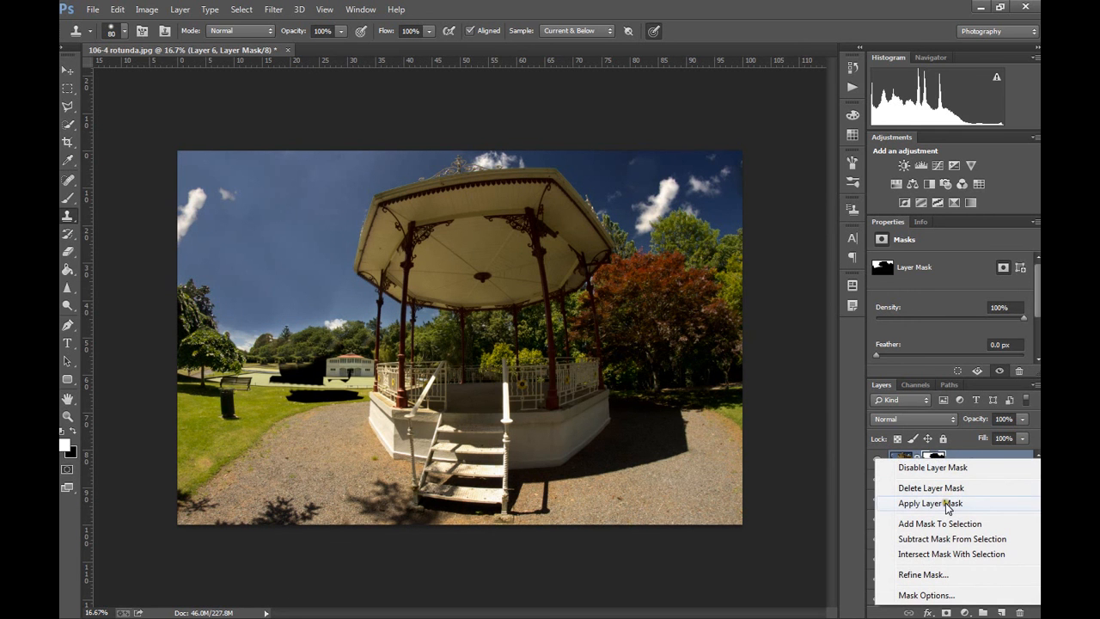
click(930, 503)
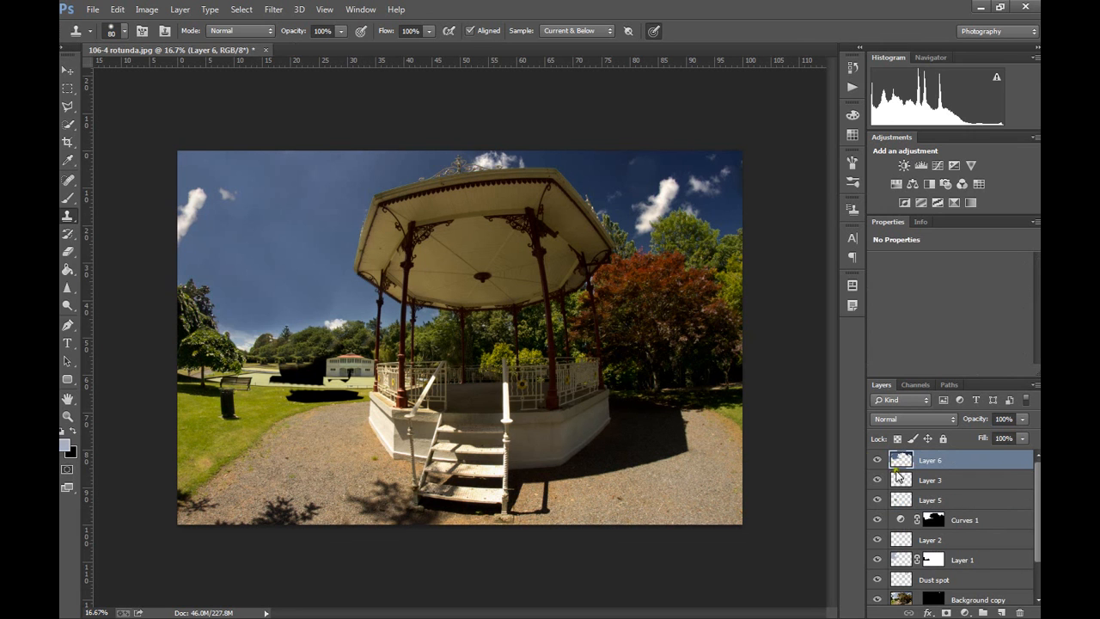
click(937, 481)
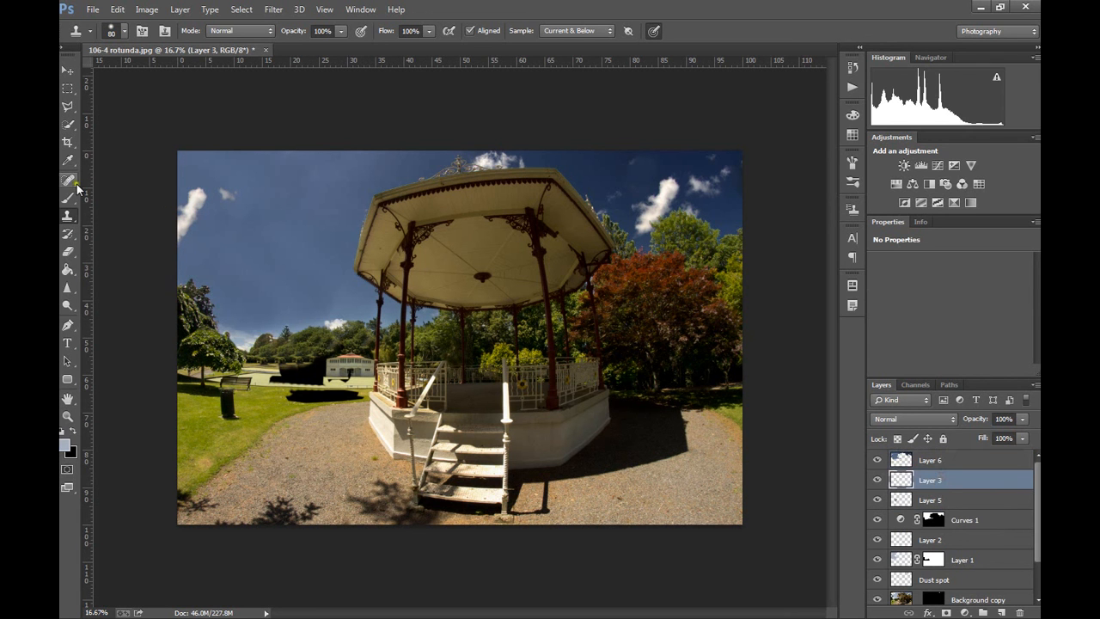
click(67, 268)
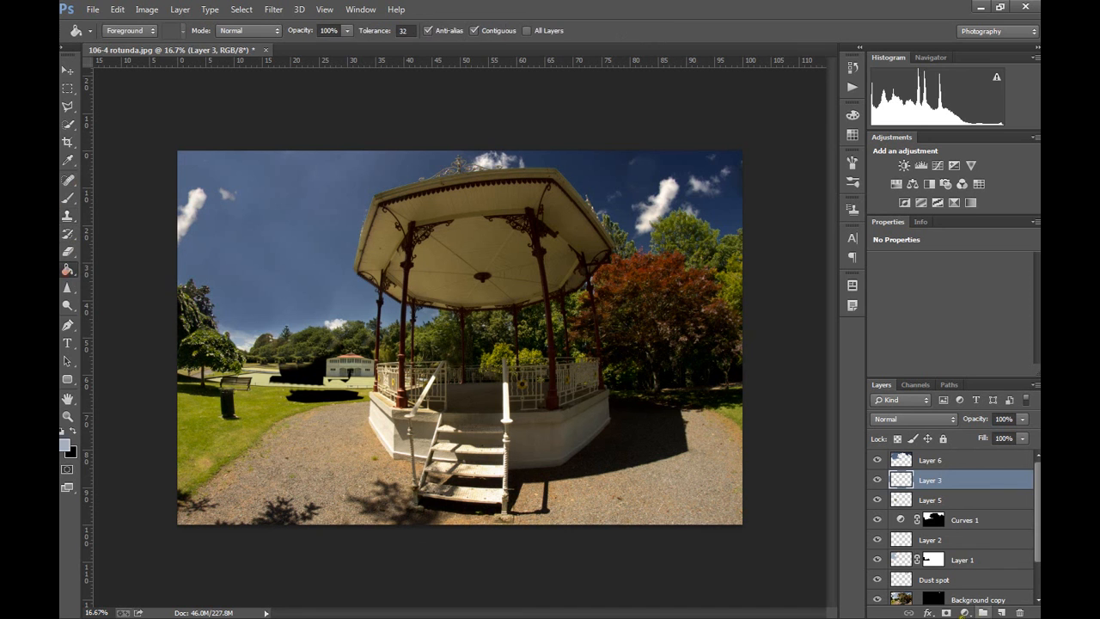
click(443, 340)
click(73, 432)
click(419, 383)
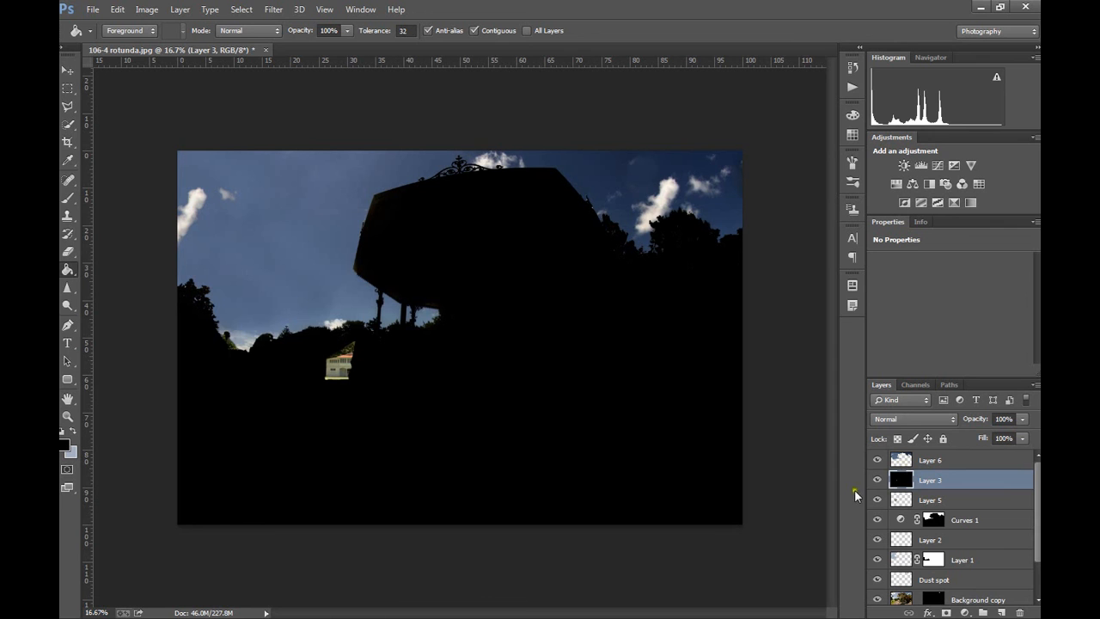
- Compare Layer 6 off and on, try filling Layer 3 with the blue-grey background colour, and undo the fills on Layer 3
click(878, 461)
click(878, 460)
click(942, 461)
click(912, 484)
key(ctrl+BackSpace)
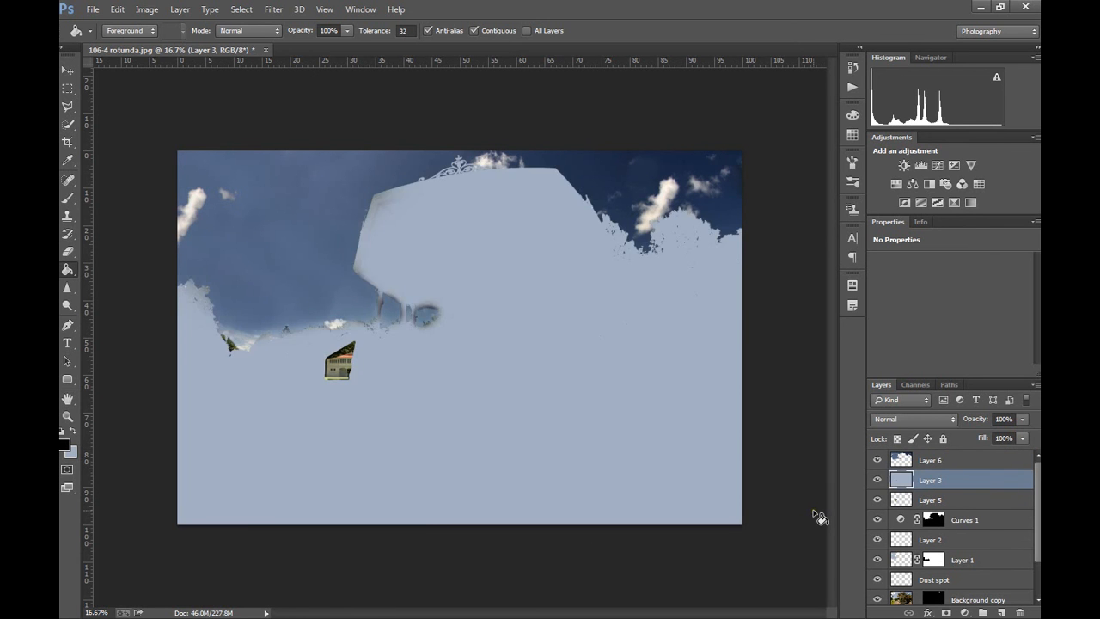
key(ctrl+z)
click(949, 480)
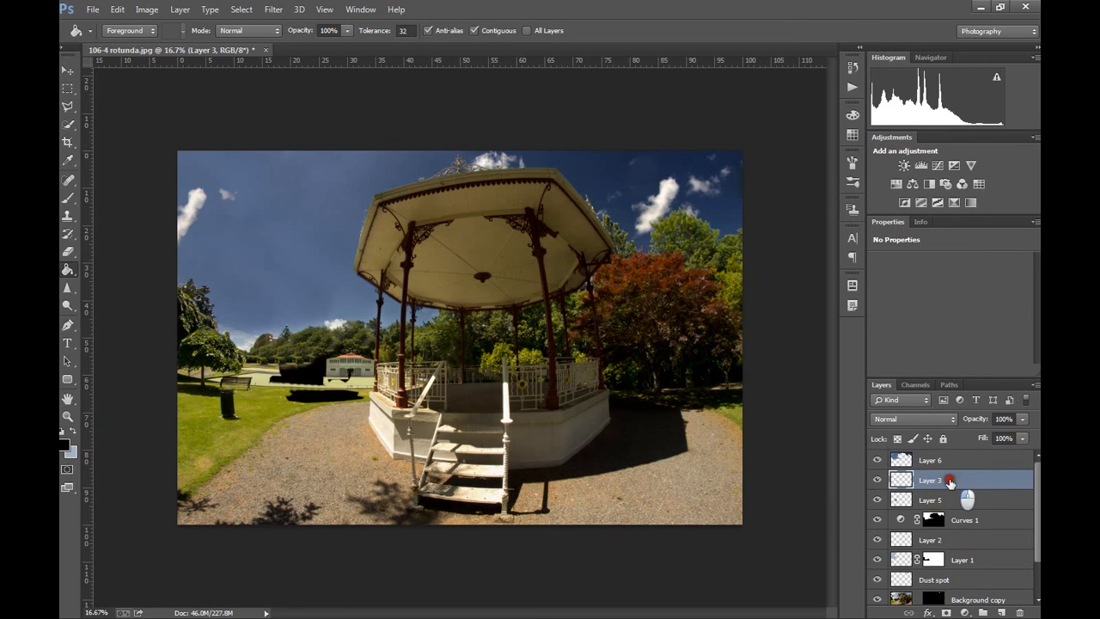
- Add a new layer between Layer 6 and Layer 3 and fill it with black to inspect the sky cutout's edges
click(1001, 611)
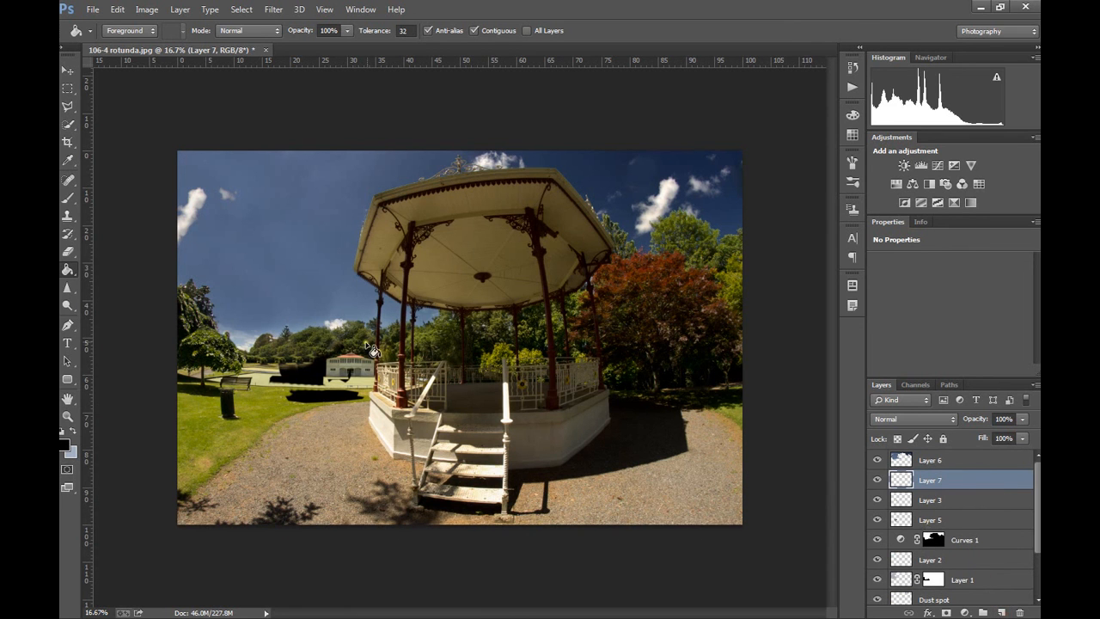
click(391, 358)
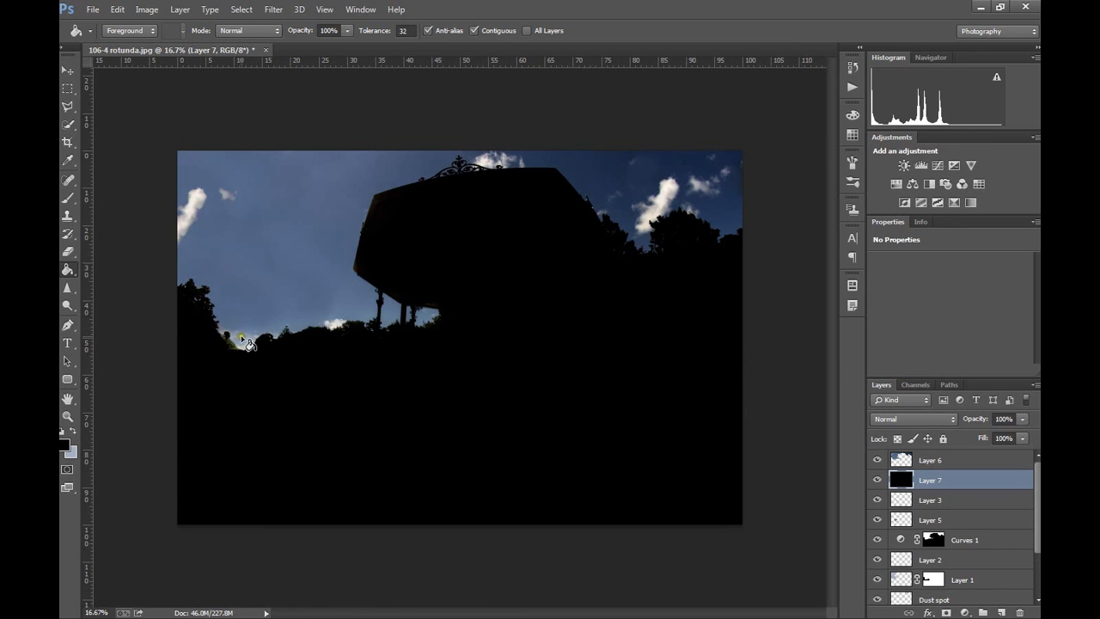
scroll(258, 357, up, 2)
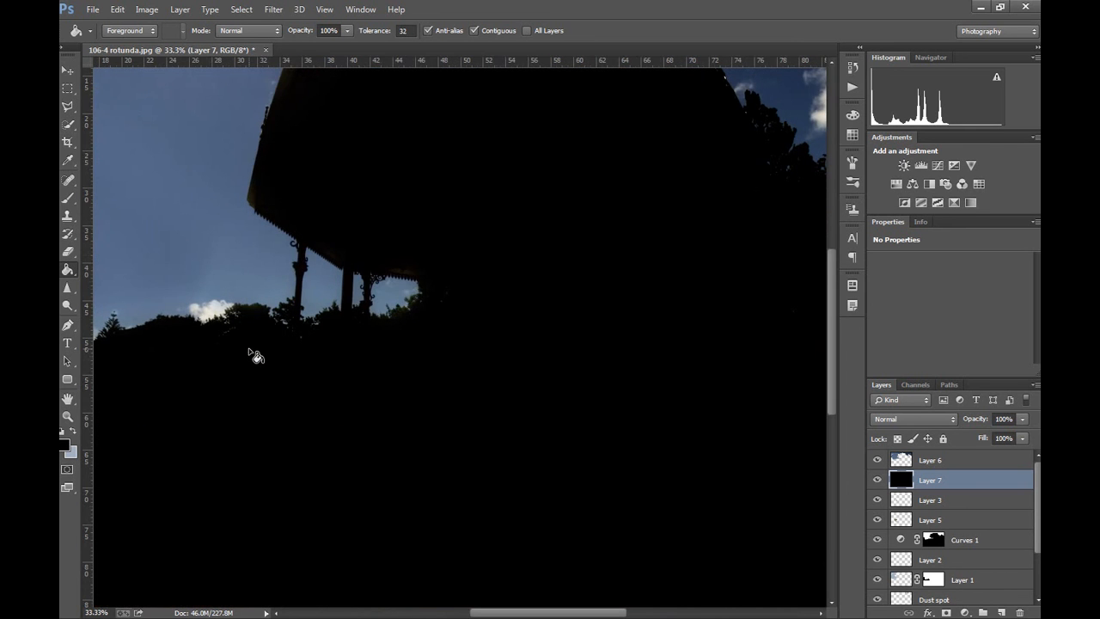
drag(277, 351, 658, 409)
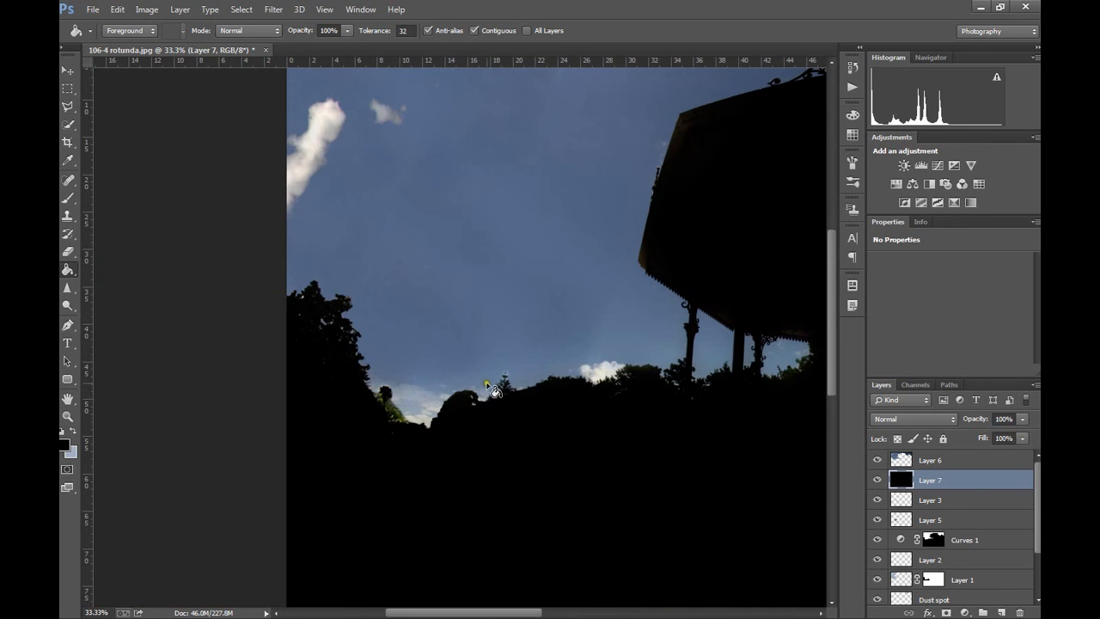
click(909, 461)
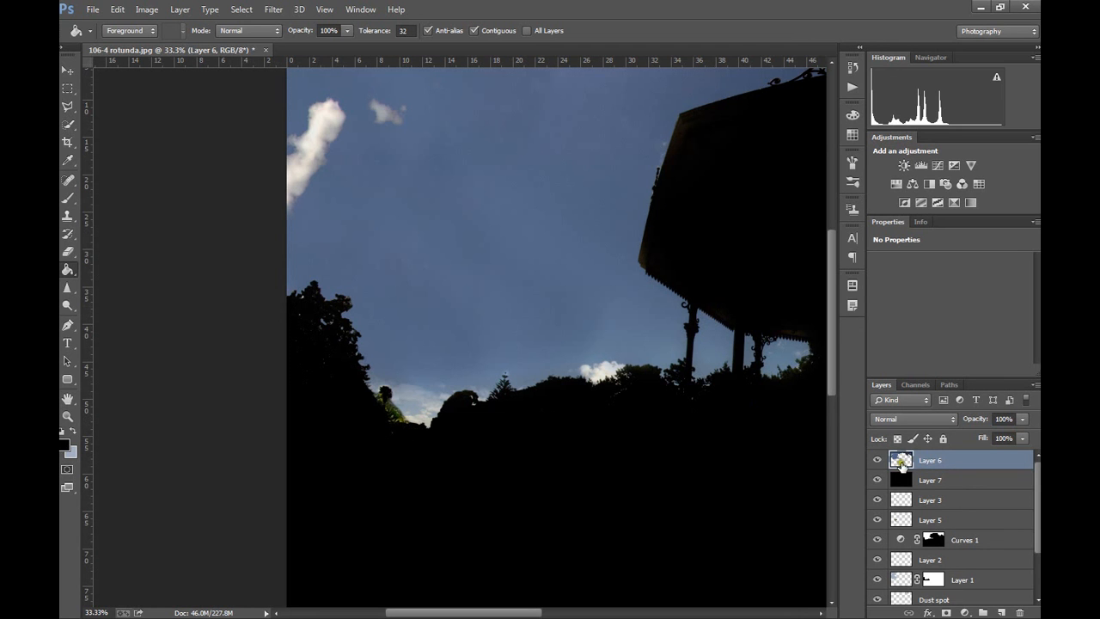
- Undo the black-filled layer and the mask application so that Layer 6 has its editable mask back
key(ctrl+alt+z)
key(ctrl+alt+z)
key(ctrl+alt+z)
key(ctrl+alt+z)
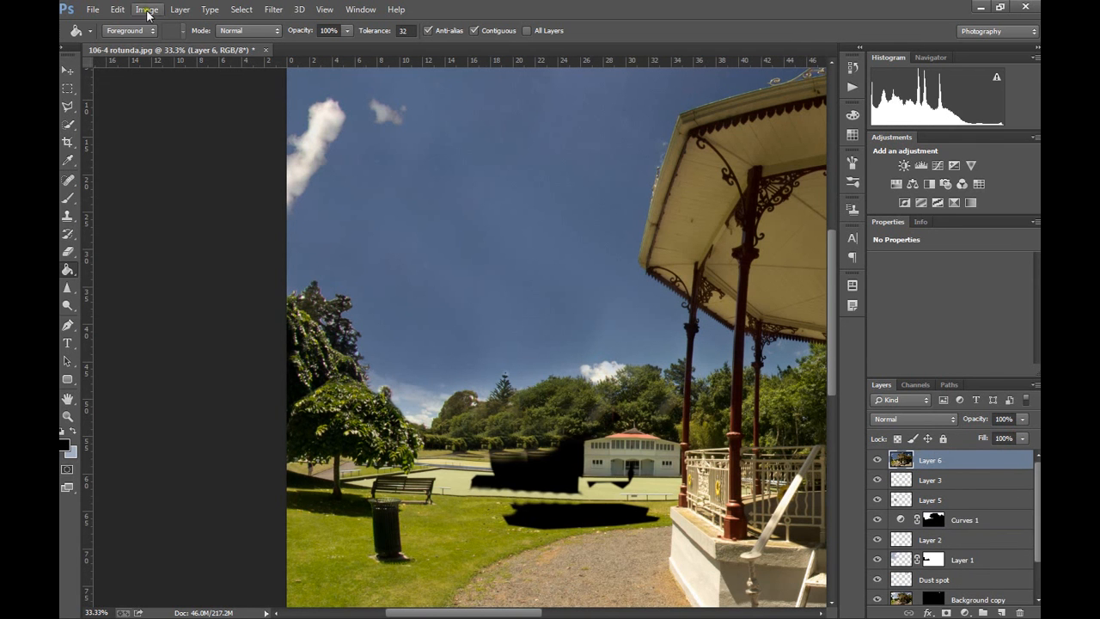
click(93, 10)
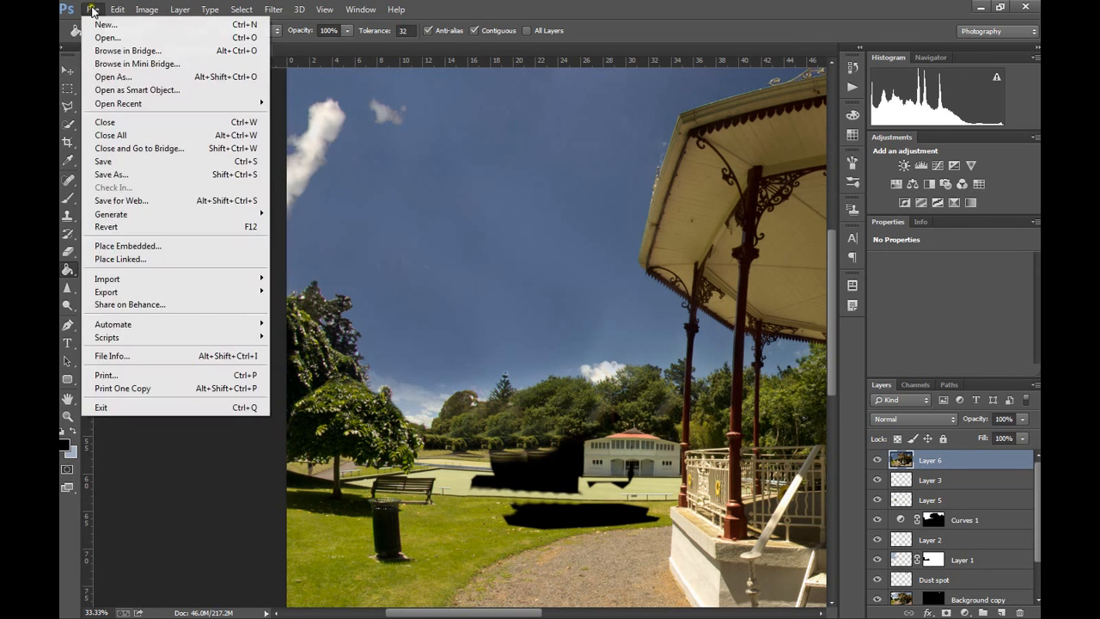
click(153, 50)
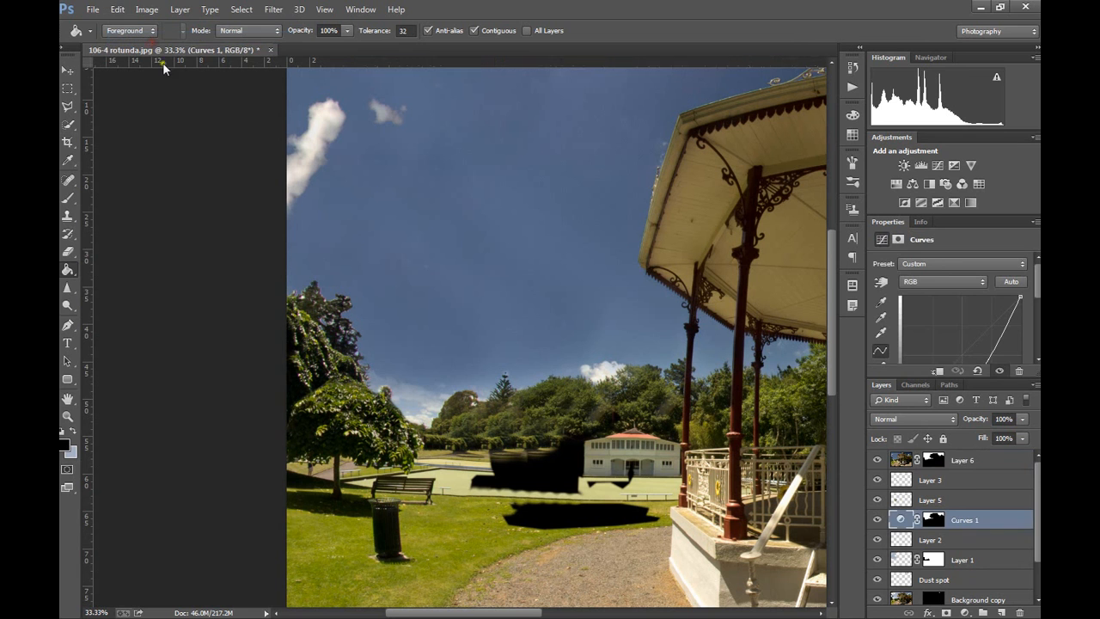
- Show Layer 6's mask as an overlay and paint black over the stray tree patches along the horizon left of the rotunda
click(982, 461)
key(x)
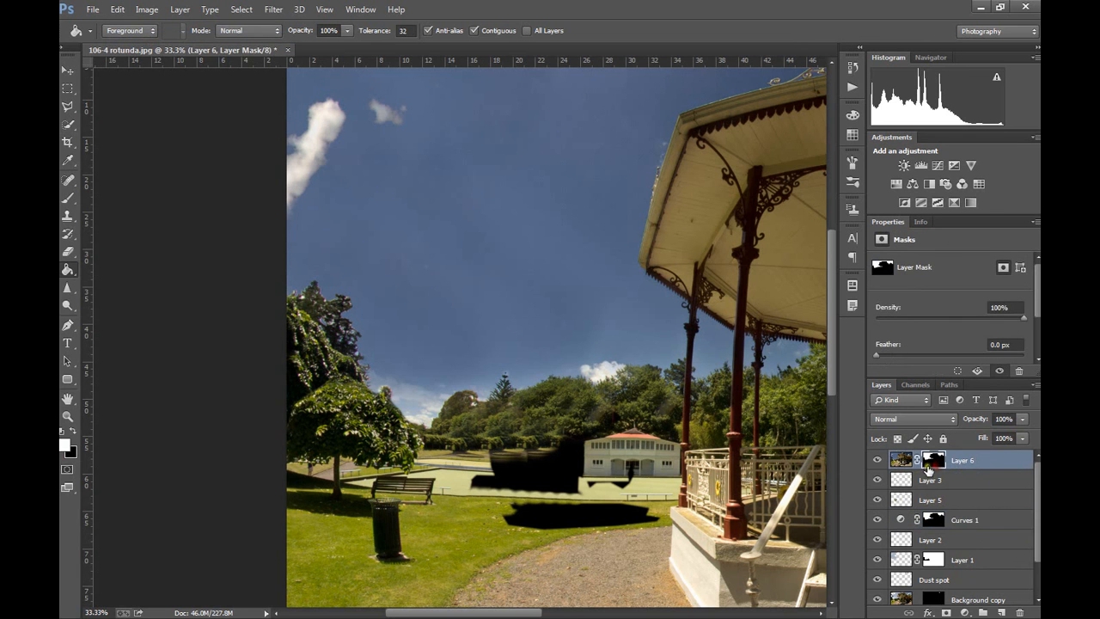
key(backslash)
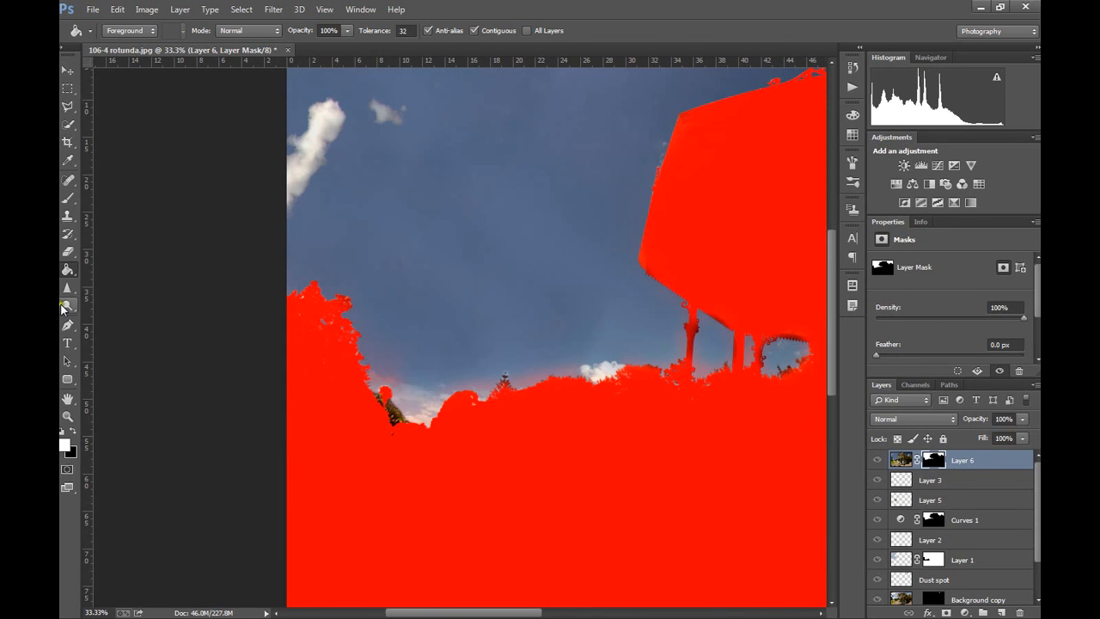
click(68, 198)
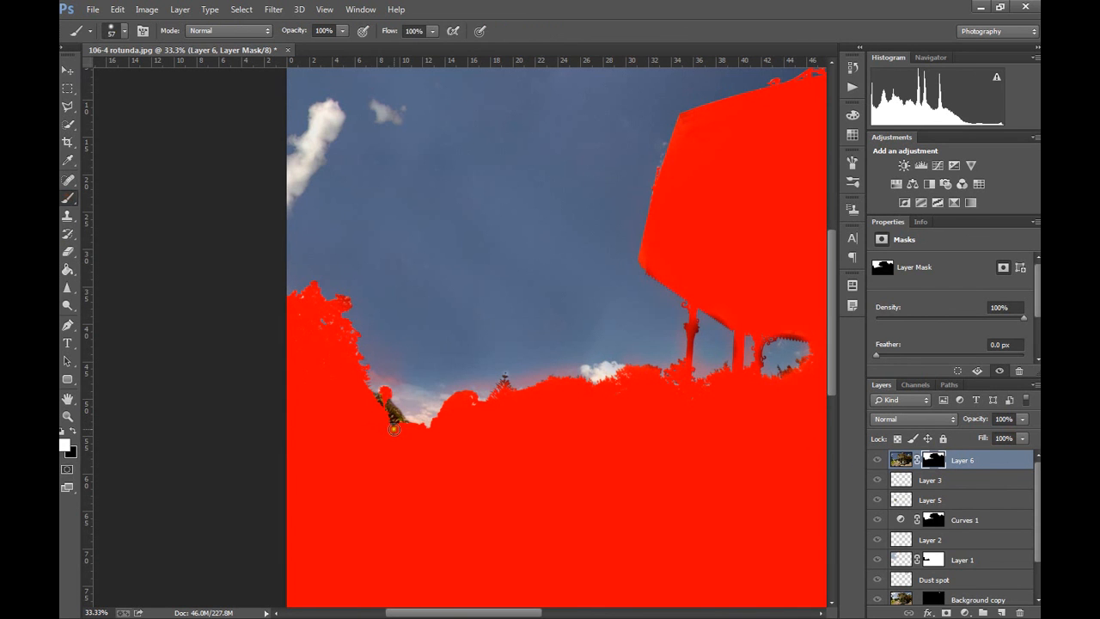
key(x)
mouse_move(391, 422)
mouse_down()
mouse_move(387, 398)
mouse_move(376, 412)
mouse_move(393, 431)
mouse_move(406, 424)
mouse_up()
mouse_move(532, 396)
mouse_down()
mouse_move(500, 385)
mouse_move(511, 378)
mouse_move(512, 392)
mouse_up()
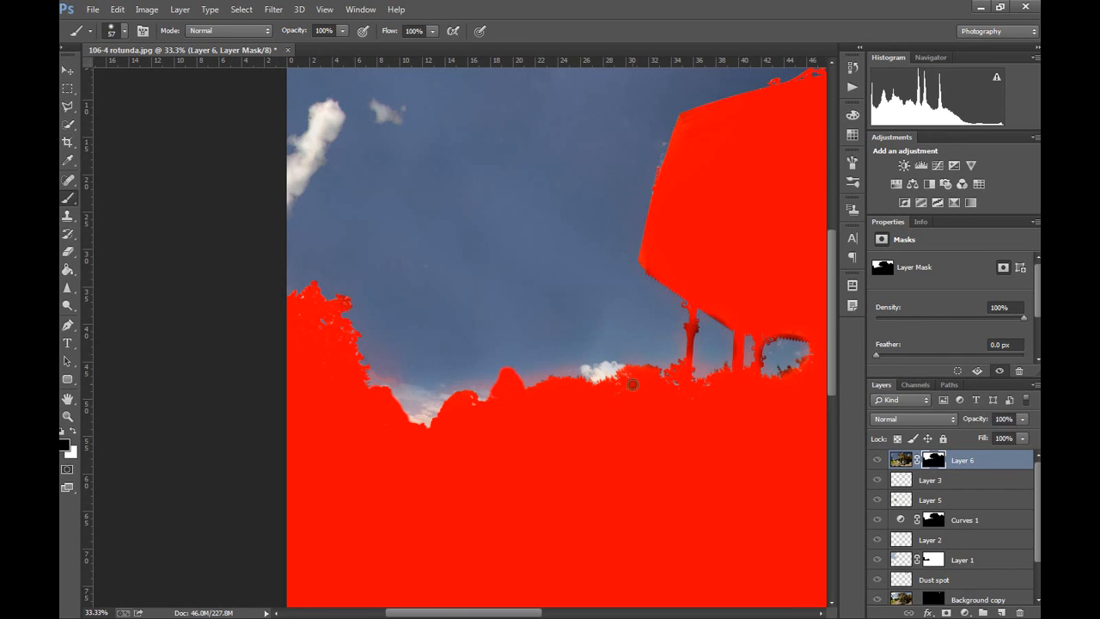
- Enlarge the brush to 150 px and paint black on Layer 6's mask over the rotunda's left posts and the gap beside them
key(])
key(])
key(])
key(])
key(])
key(])
mouse_move(662, 384)
mouse_down()
mouse_move(783, 382)
mouse_move(807, 351)
mouse_move(783, 333)
mouse_move(751, 340)
mouse_move(804, 368)
mouse_move(504, 429)
mouse_move(401, 371)
mouse_move(384, 279)
mouse_move(293, 322)
mouse_move(292, 394)
mouse_up()
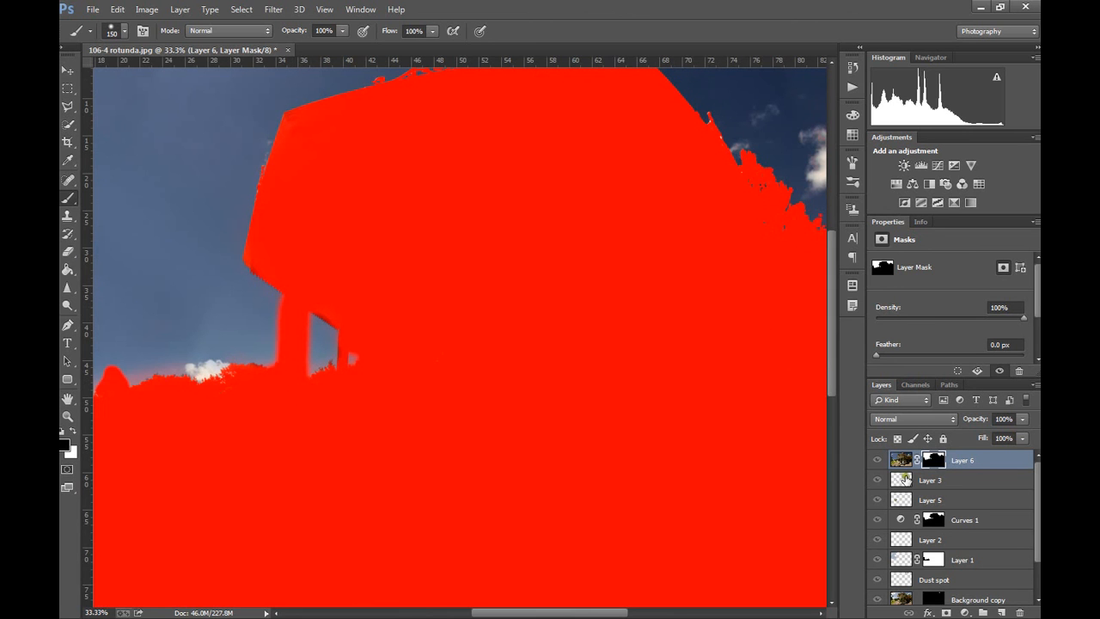
- Refine Layer 6's mask with Shift Edge at -57%, output to the layer mask
right_click(943, 461)
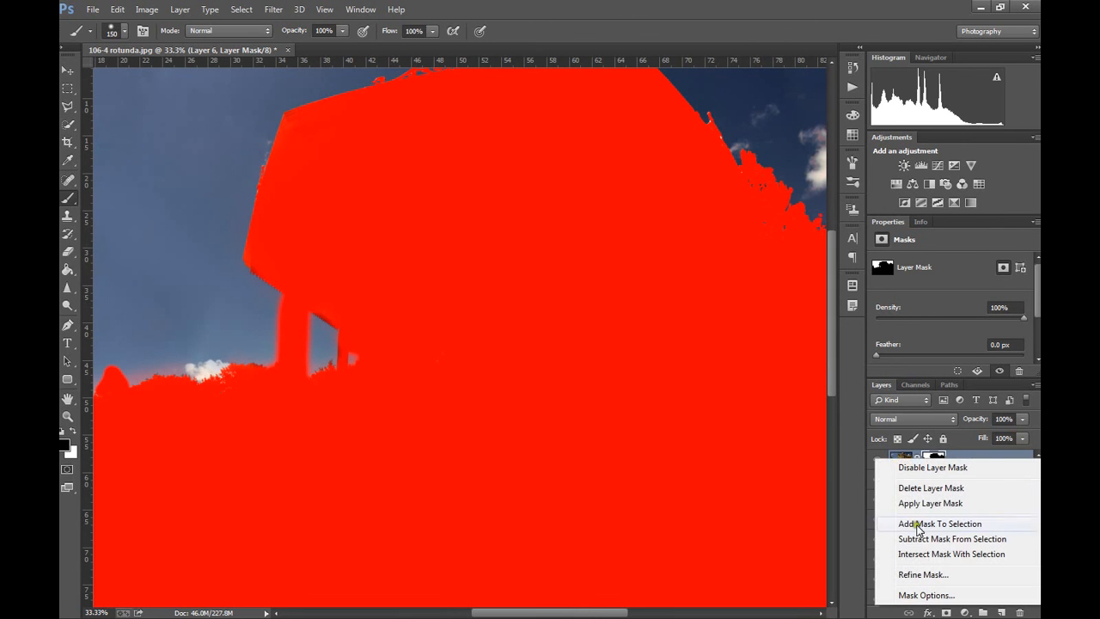
click(928, 573)
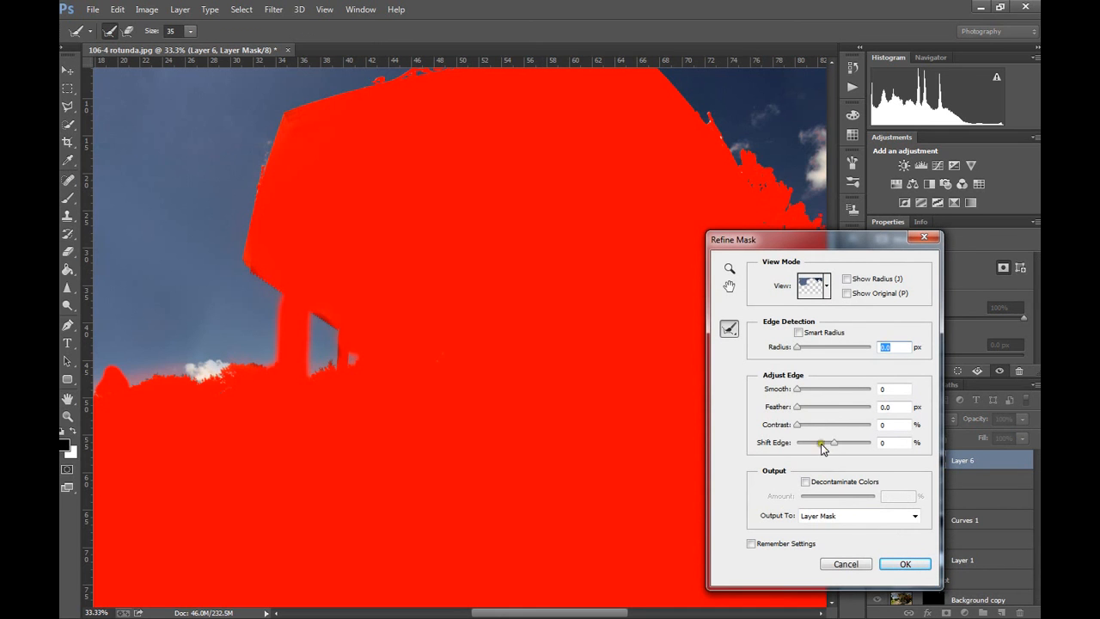
mouse_move(830, 441)
mouse_down()
mouse_move(789, 441)
mouse_move(813, 441)
mouse_up()
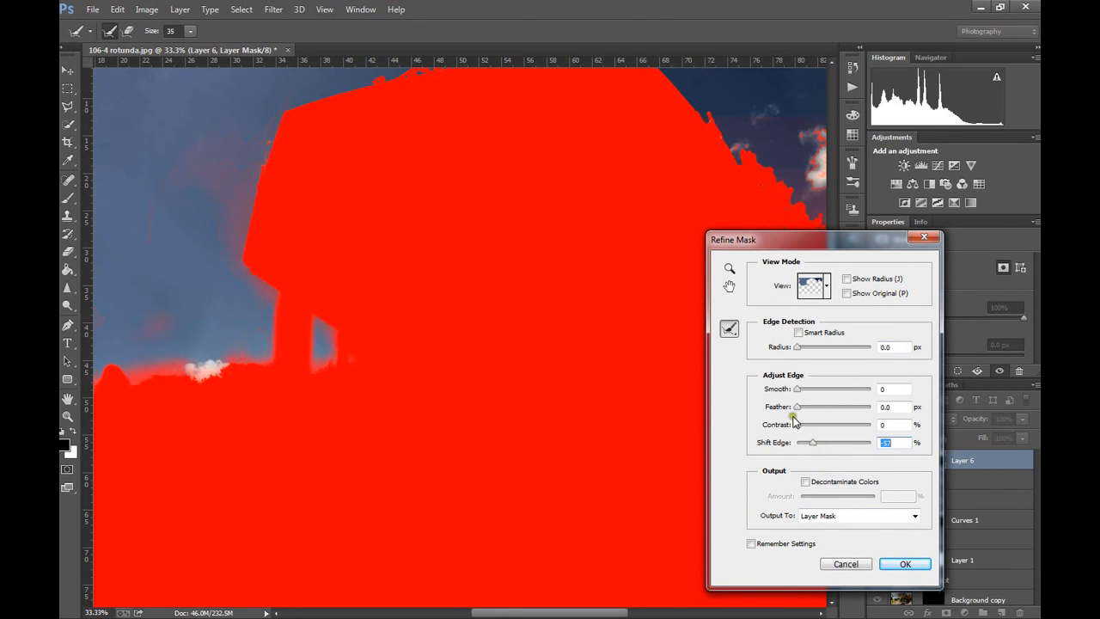
click(906, 562)
- Apply the refined layer mask to Layer 6 so that it contains only the sky
right_click(931, 462)
click(936, 487)
key(ctrl+minus)
key(ctrl+minus)
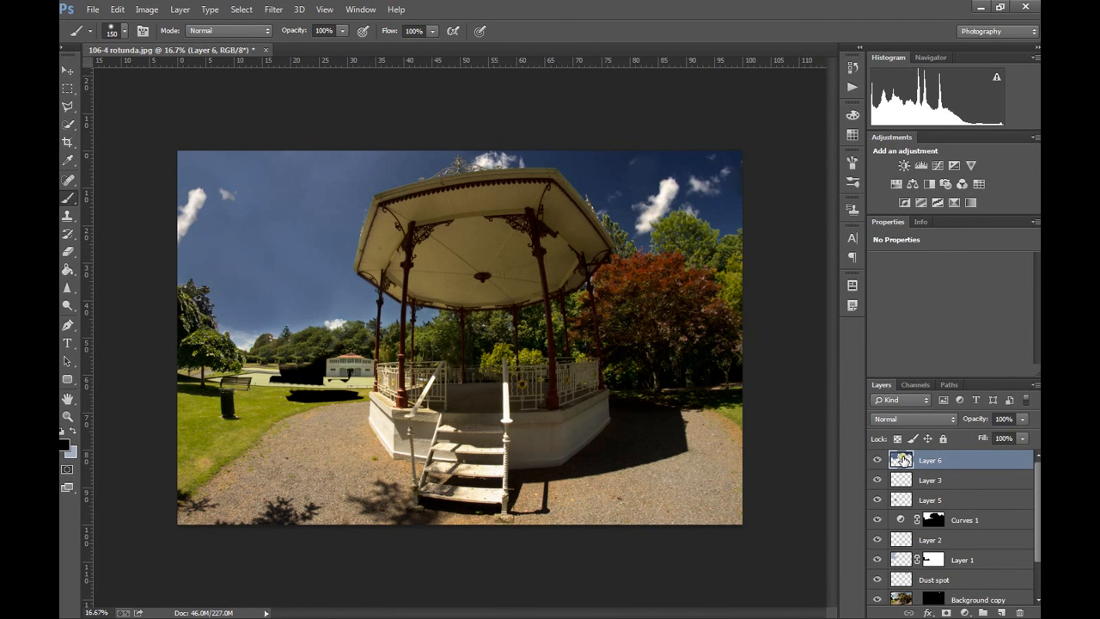
- Blur the sky on Layer 6 with a Gaussian Blur of 7.6 pixels and inspect the result more closely
click(273, 10)
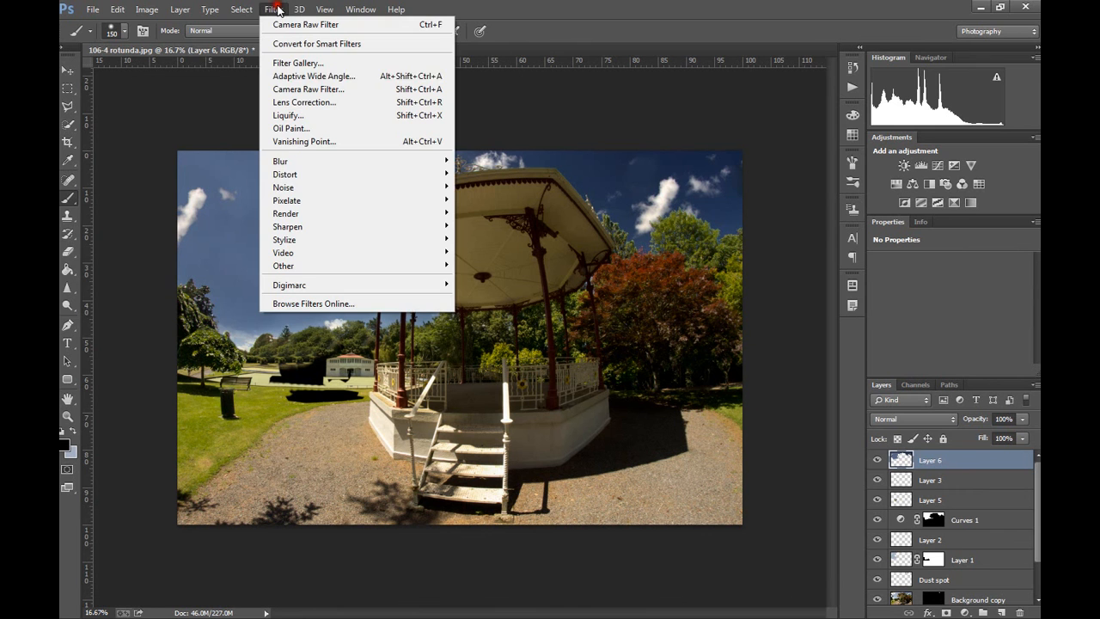
mouse_move(292, 177)
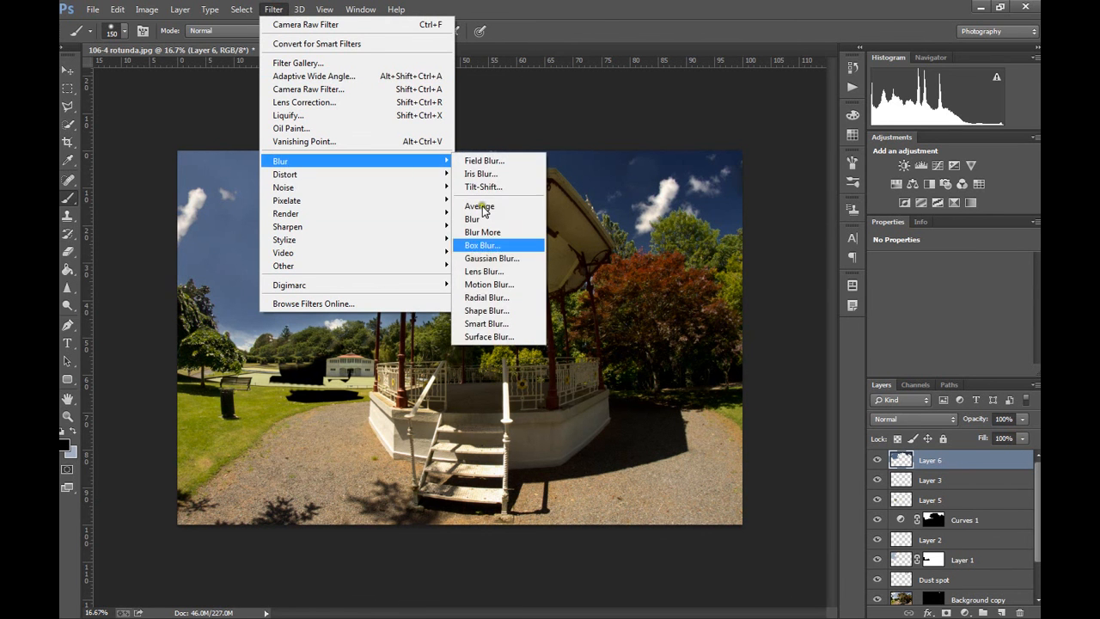
click(514, 259)
drag(690, 224, 719, 297)
drag(639, 233, 707, 327)
drag(624, 216, 711, 296)
drag(649, 236, 702, 304)
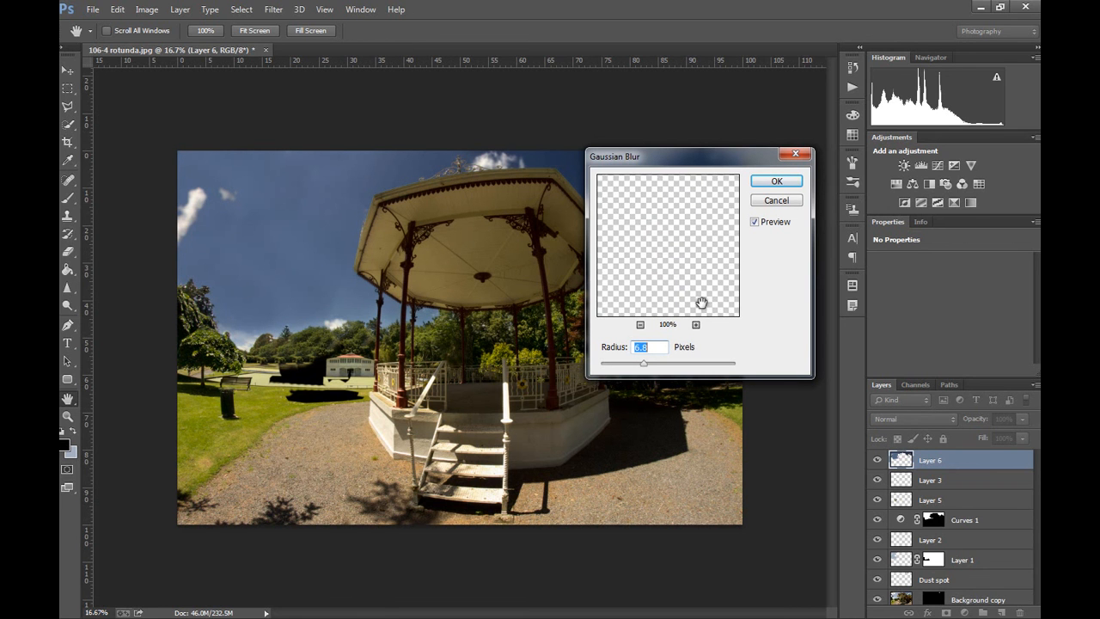
drag(644, 250, 719, 300)
drag(643, 363, 647, 367)
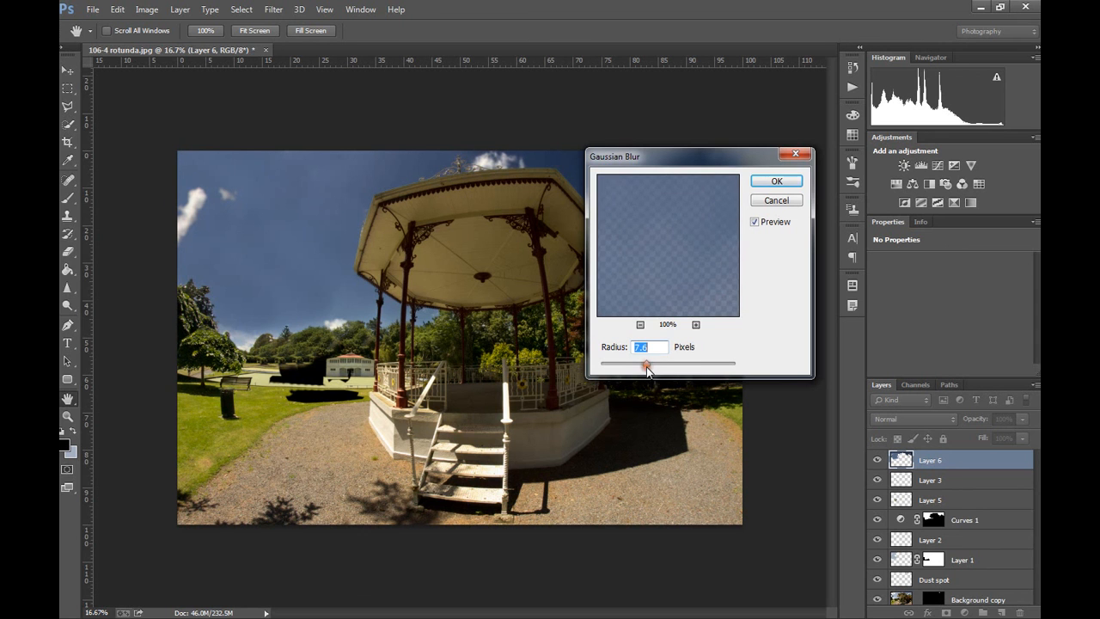
click(774, 181)
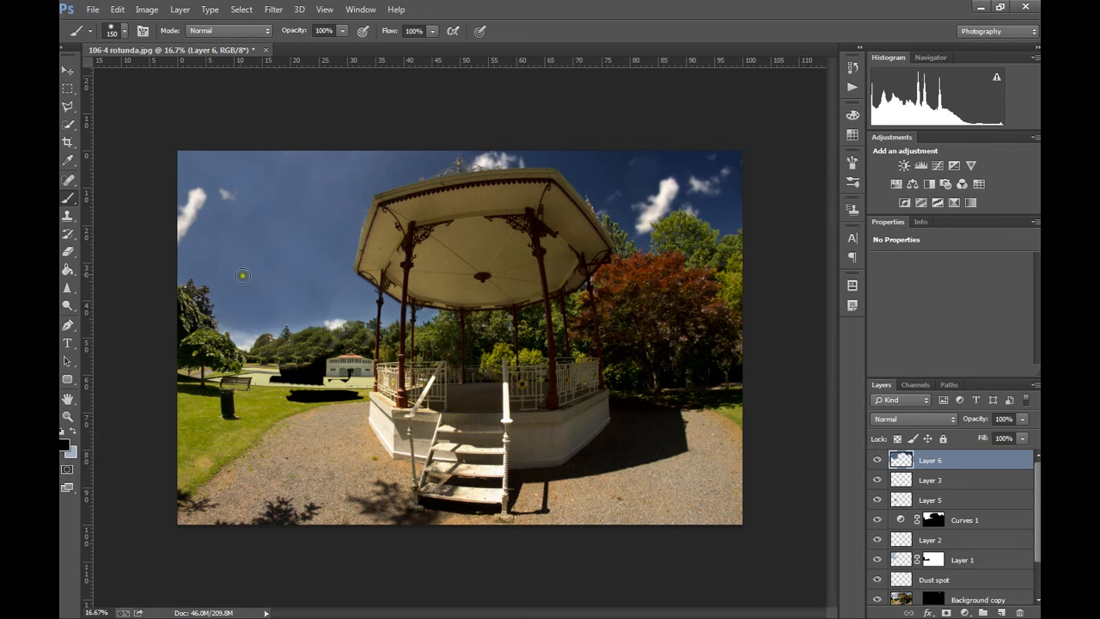
key(ctrl+plus)
key(ctrl+plus)
key(ctrl+plus)
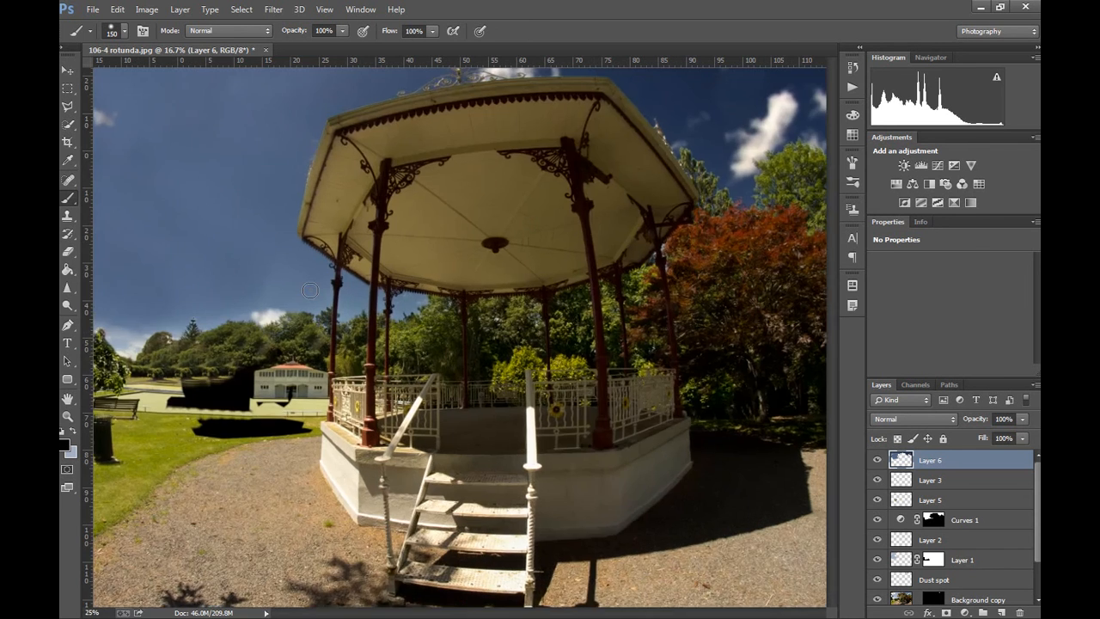
- Toggle Layer 6's visibility to compare the sky near the rotunda's roof edge and posts with and without the blur
drag(282, 245, 446, 332)
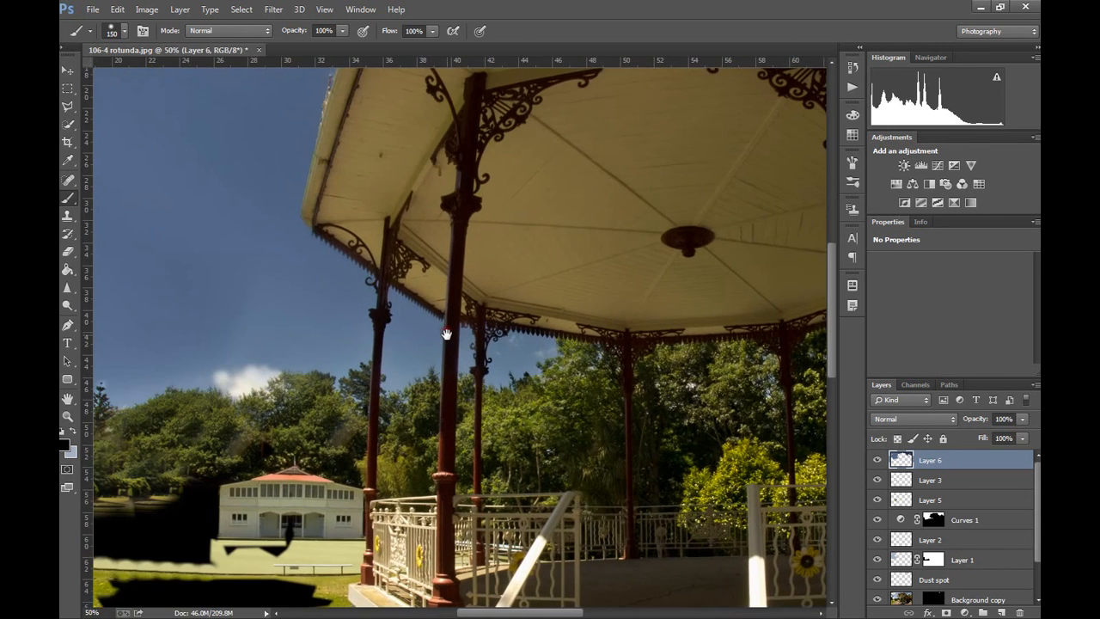
click(876, 461)
click(877, 462)
- Lower the blurred sky layer's opacity to 43% and check the effect across the whole photo
drag(205, 313, 452, 349)
drag(457, 268, 469, 353)
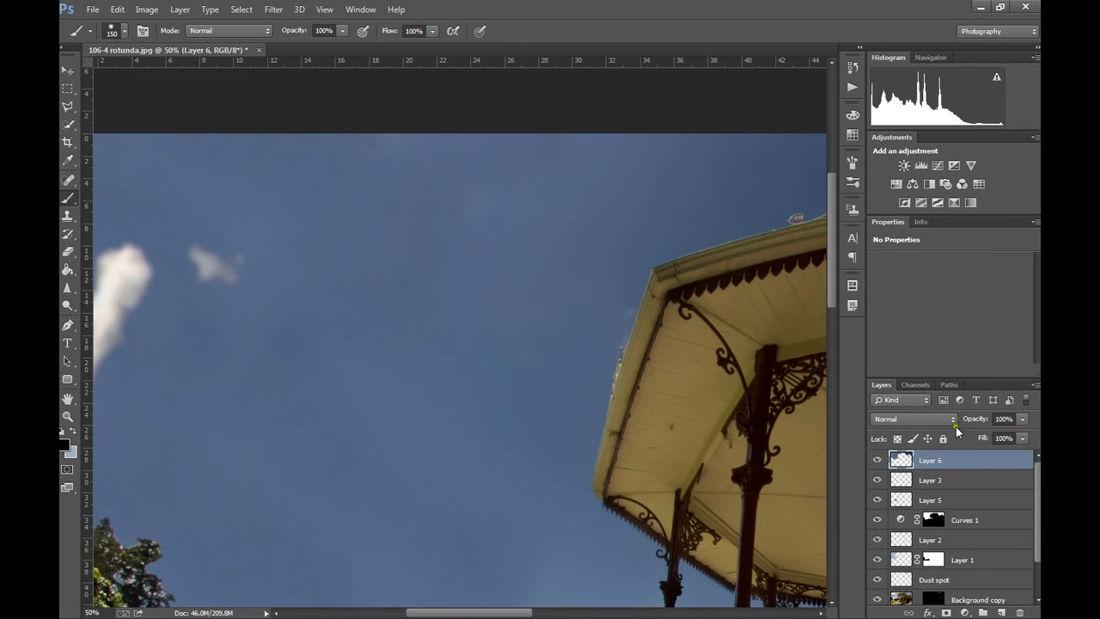
click(1019, 419)
drag(992, 435, 982, 434)
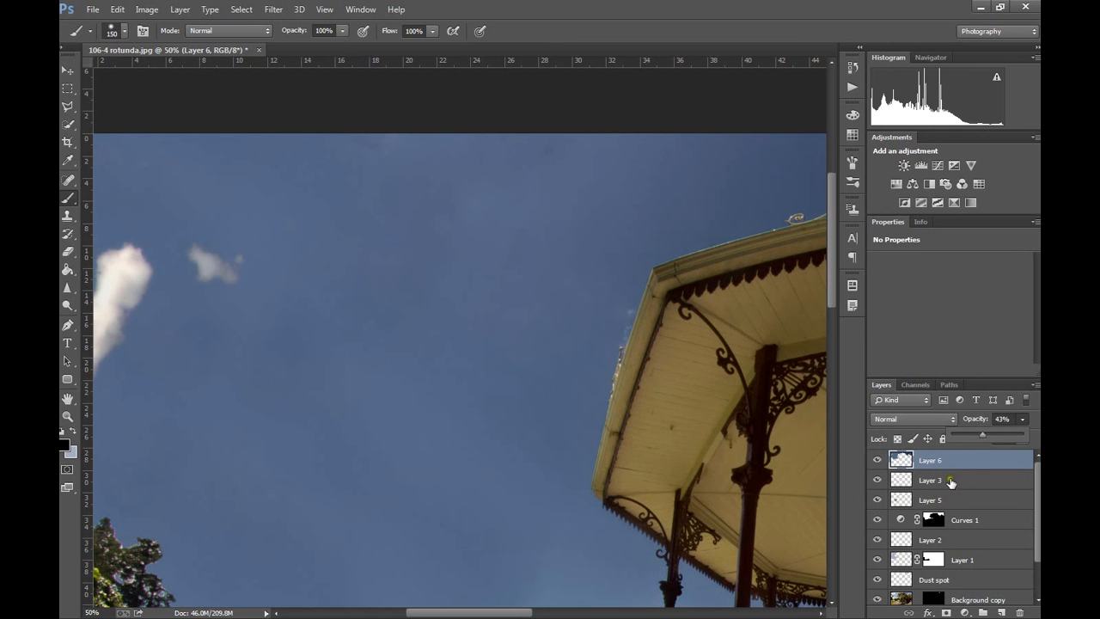
drag(669, 581, 648, 471)
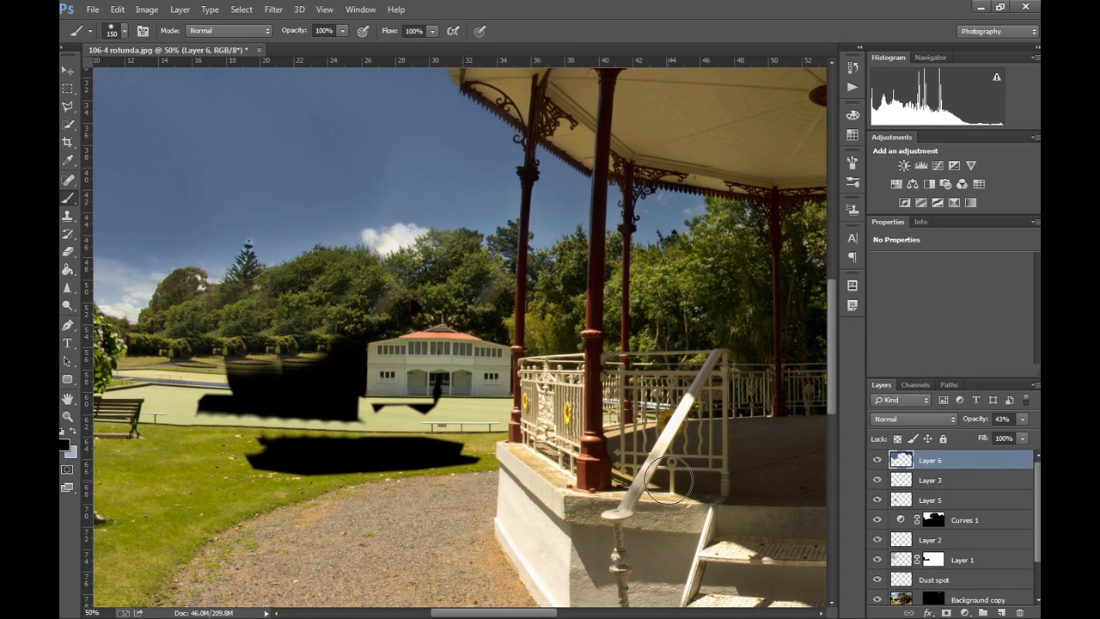
key(ctrl+minus)
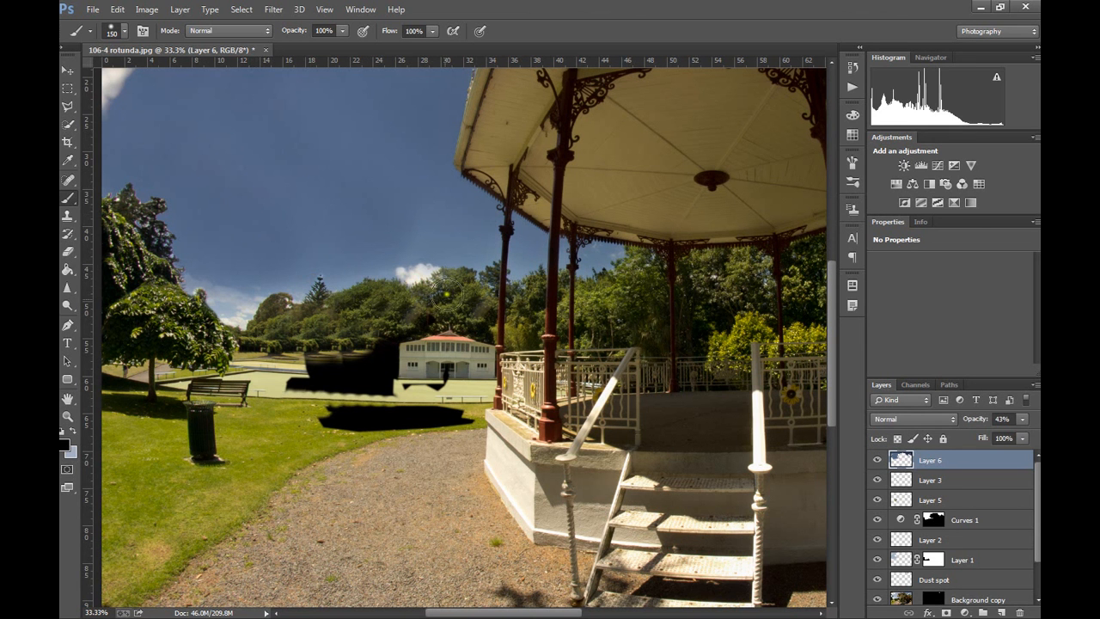
key(ctrl+minus)
key(ctrl+minus)
key(ctrl+minus)
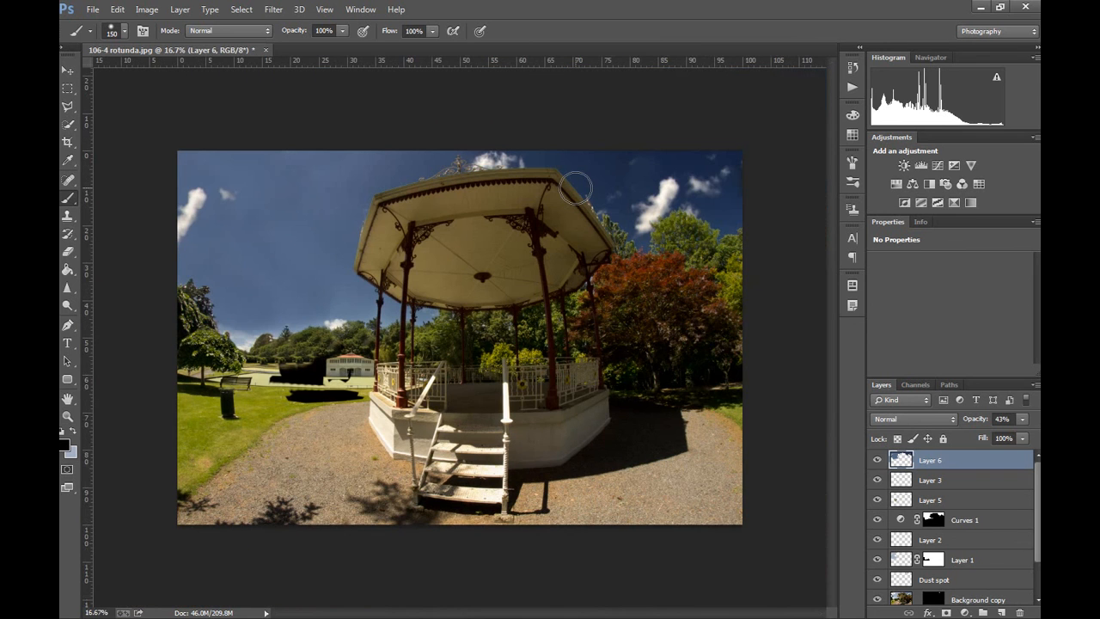